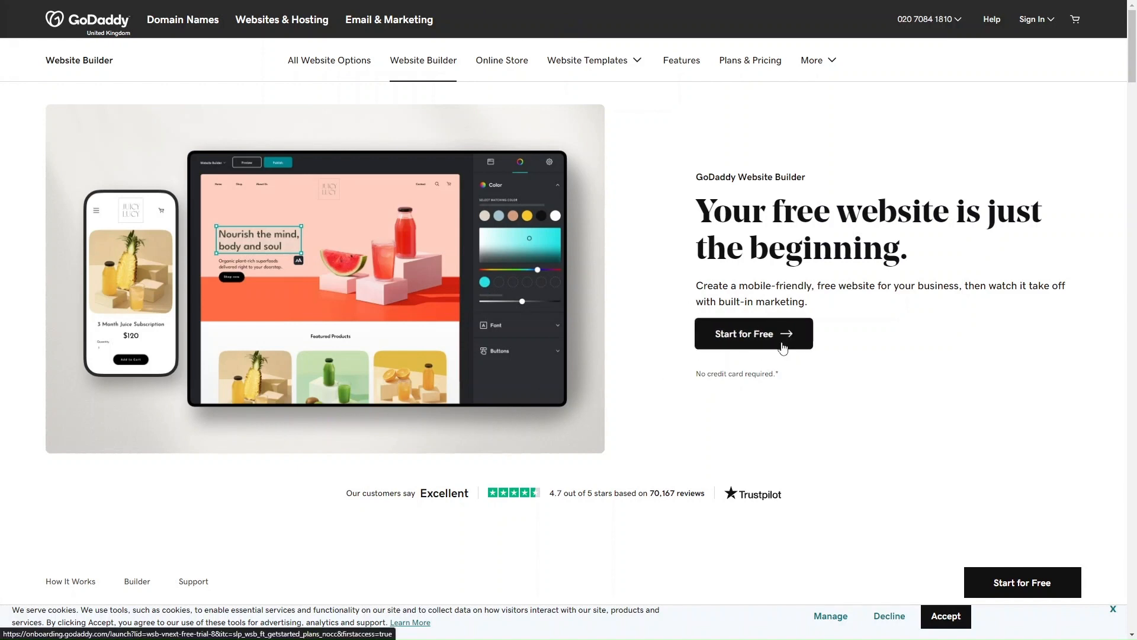
Start a free website, continue with a Google account, and choose to start a new site.
left_click(783, 348)
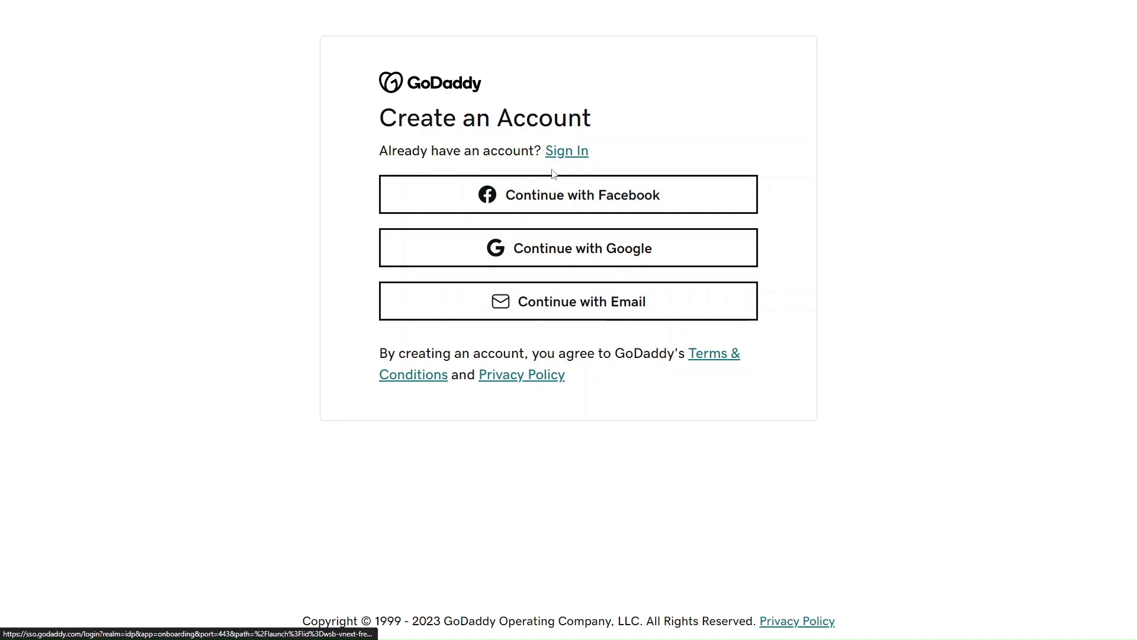
left_click(574, 252)
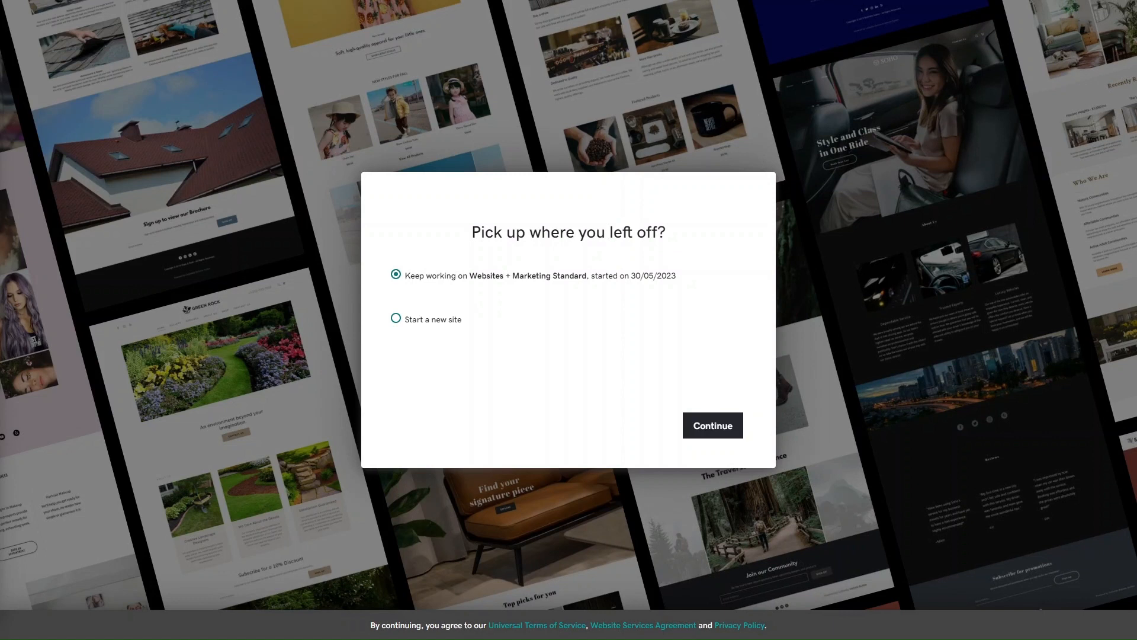
left_click(396, 319)
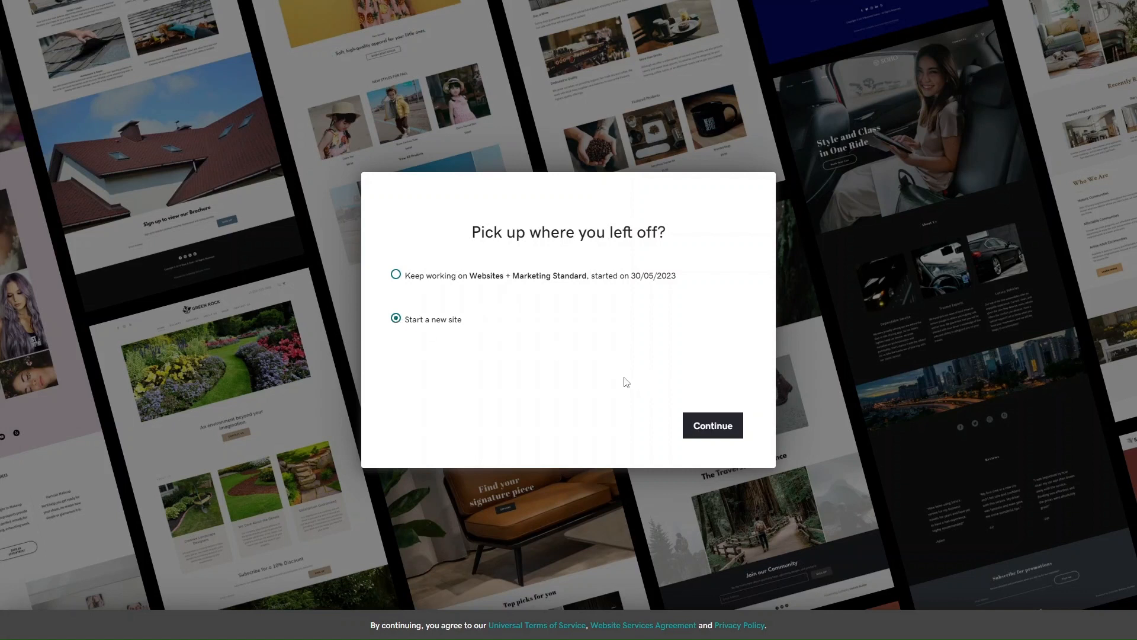
left_click(705, 423)
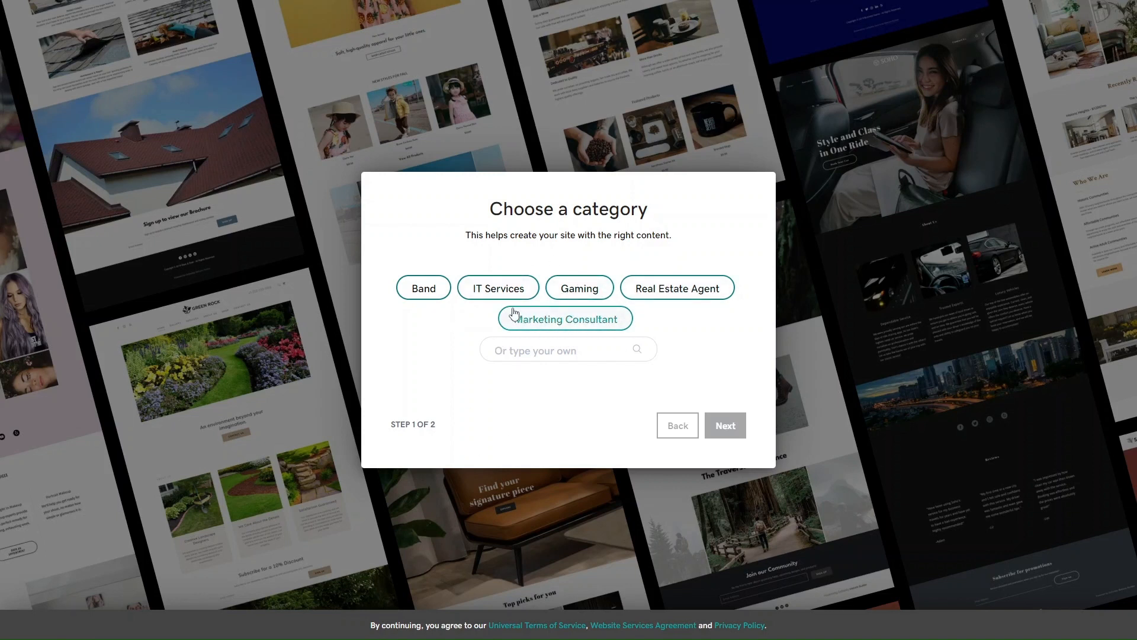
Search the site categories for "pet shop", choose Pet Store as the category and proceed.
left_click(556, 354)
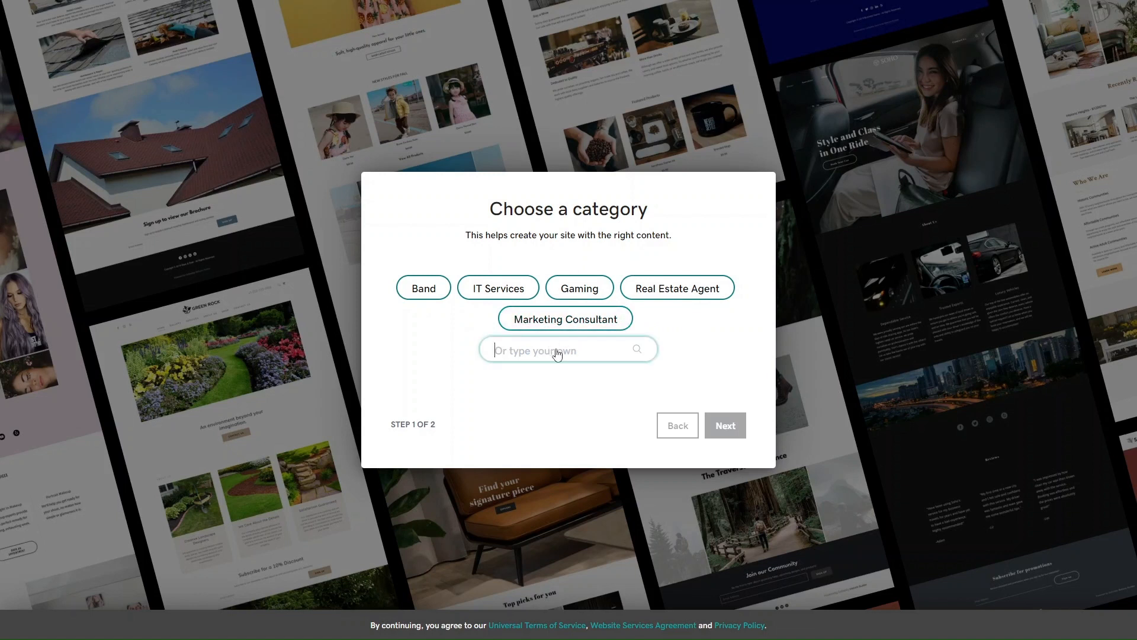
type("pet shop")
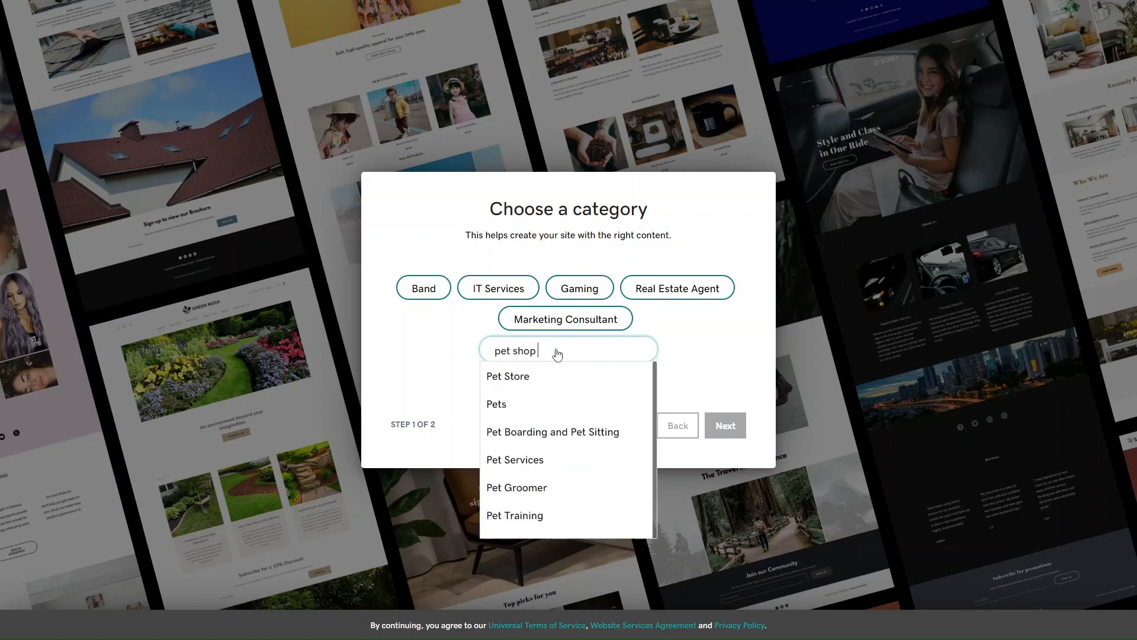
left_click(514, 377)
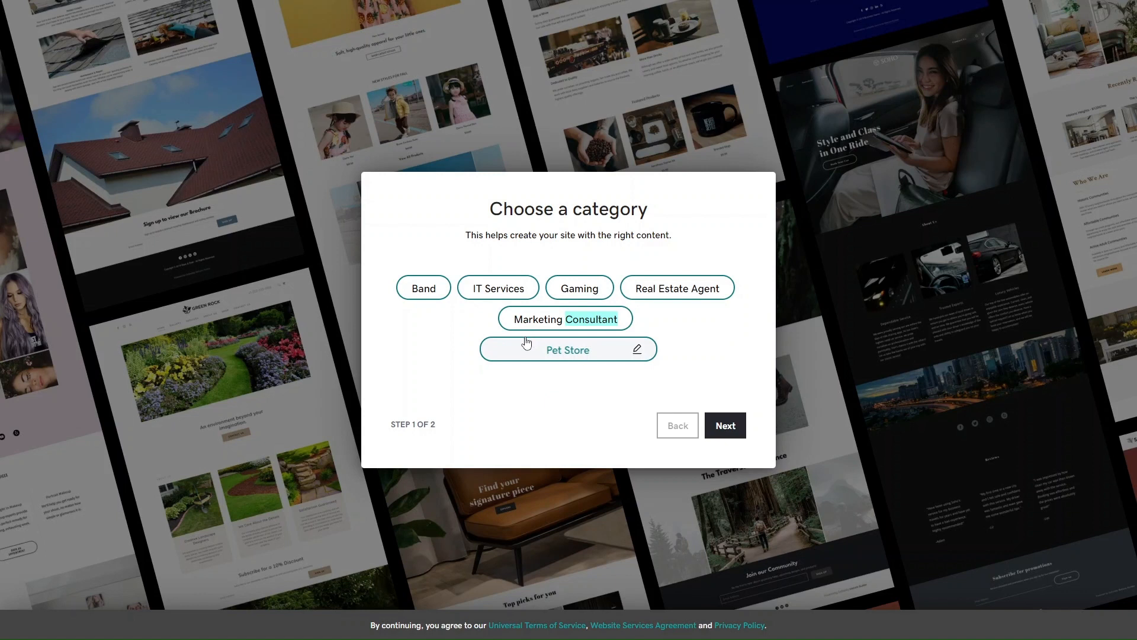
left_click(733, 428)
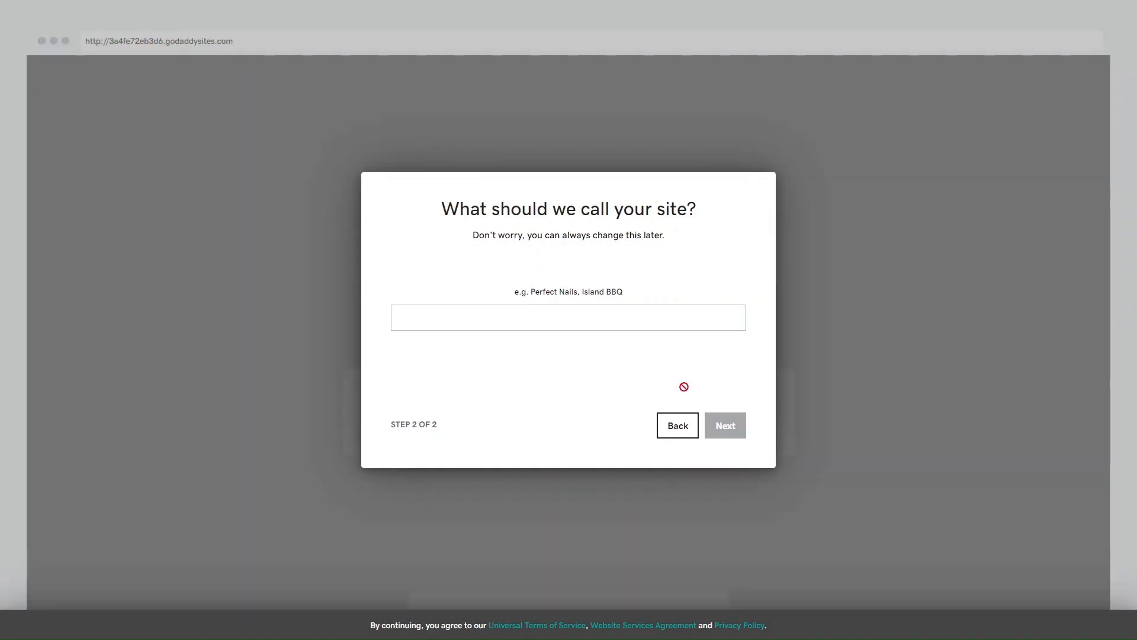
Name the site "Funky Pet Store" and finish the setup.
left_click(617, 319)
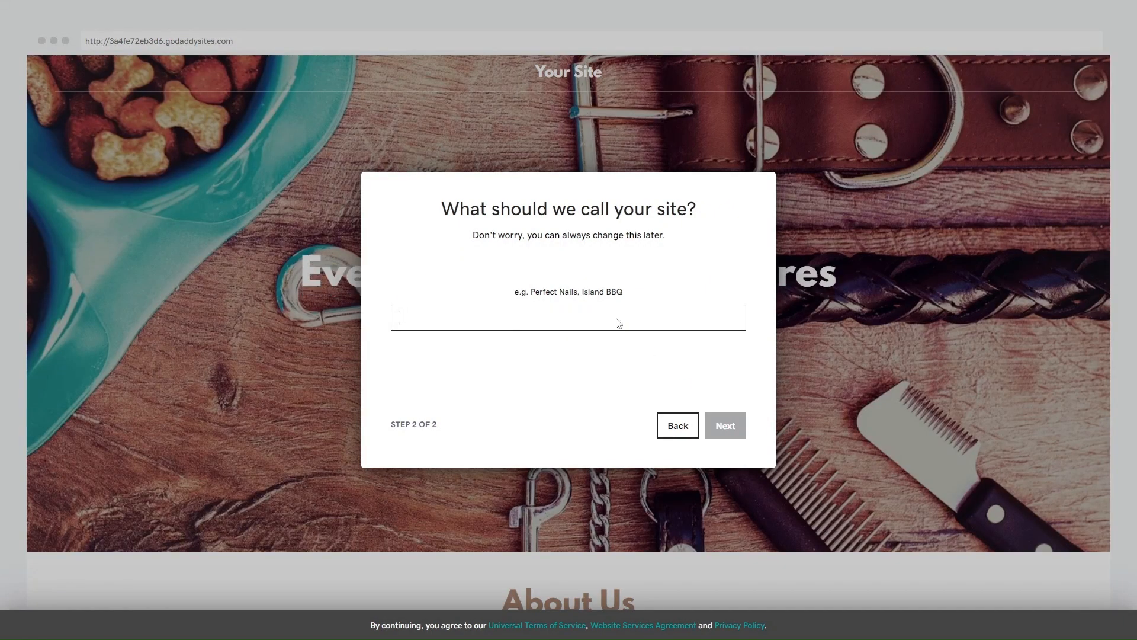
type("Fun")
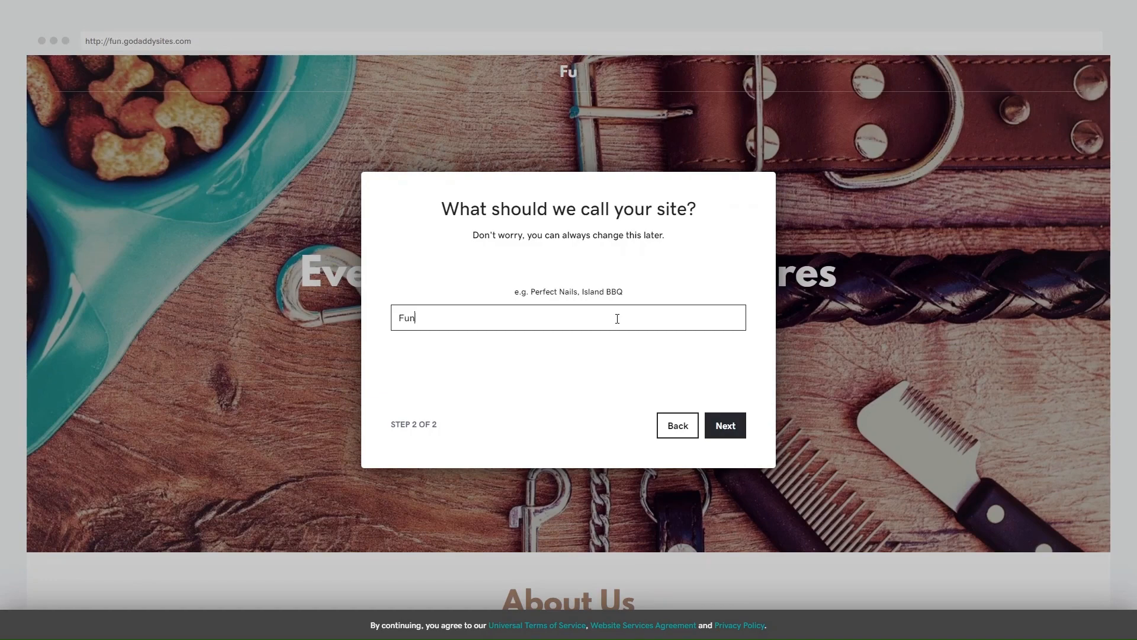
type("ky Pet ")
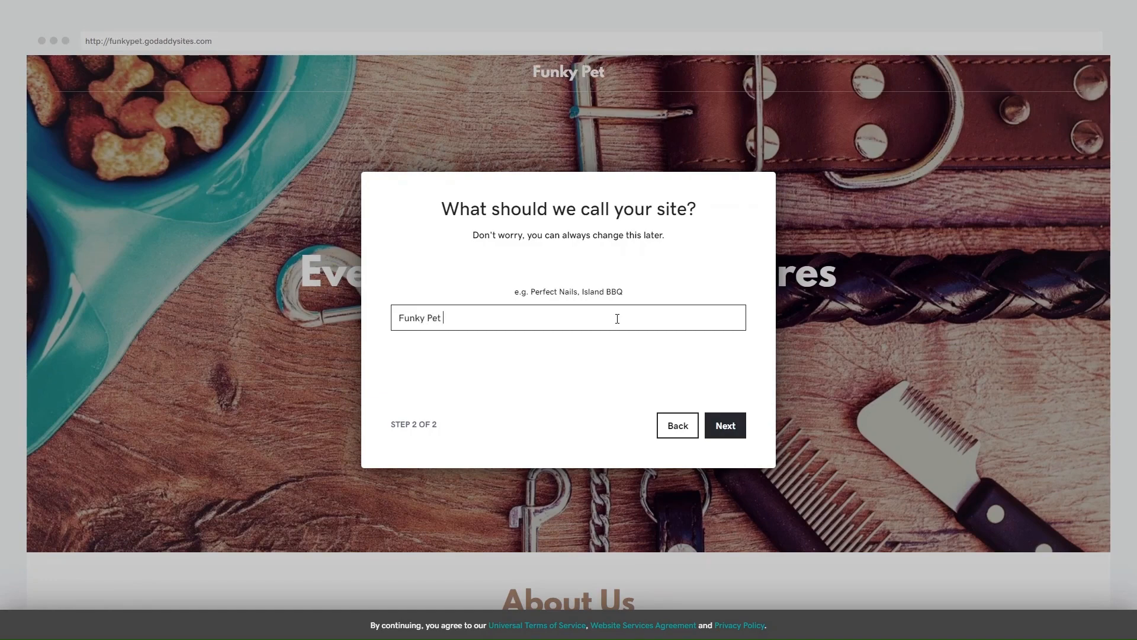
type("Stpre")
key("BackSpace")
key("BackSpace")
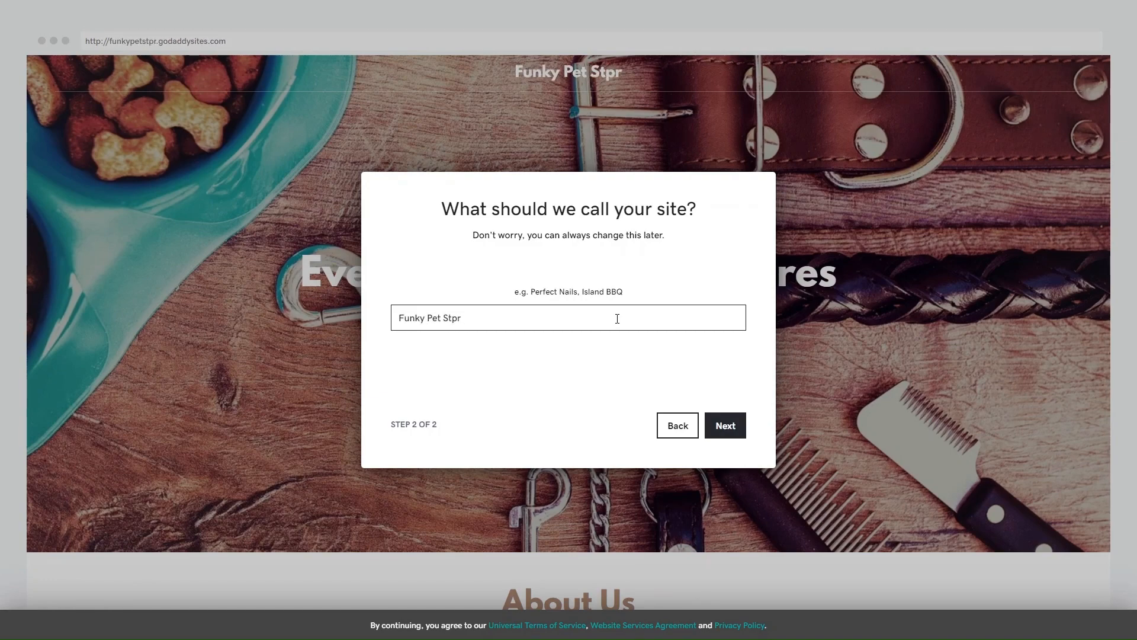
key("BackSpace")
type("o")
key("BackSpace")
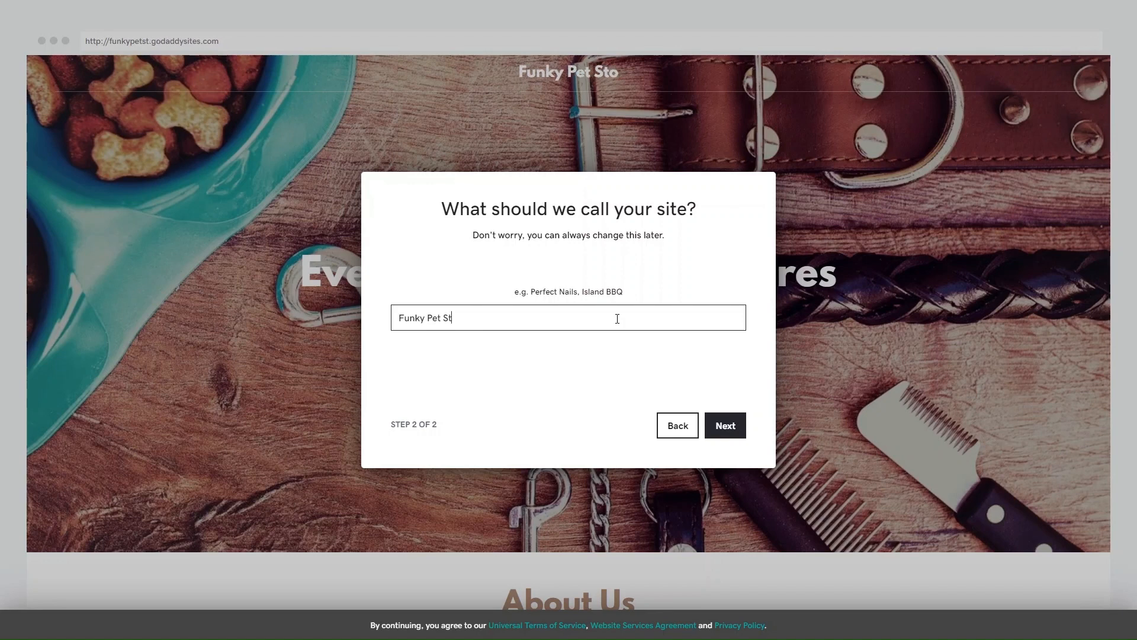
type("po")
key("BackSpace")
key("BackSpace")
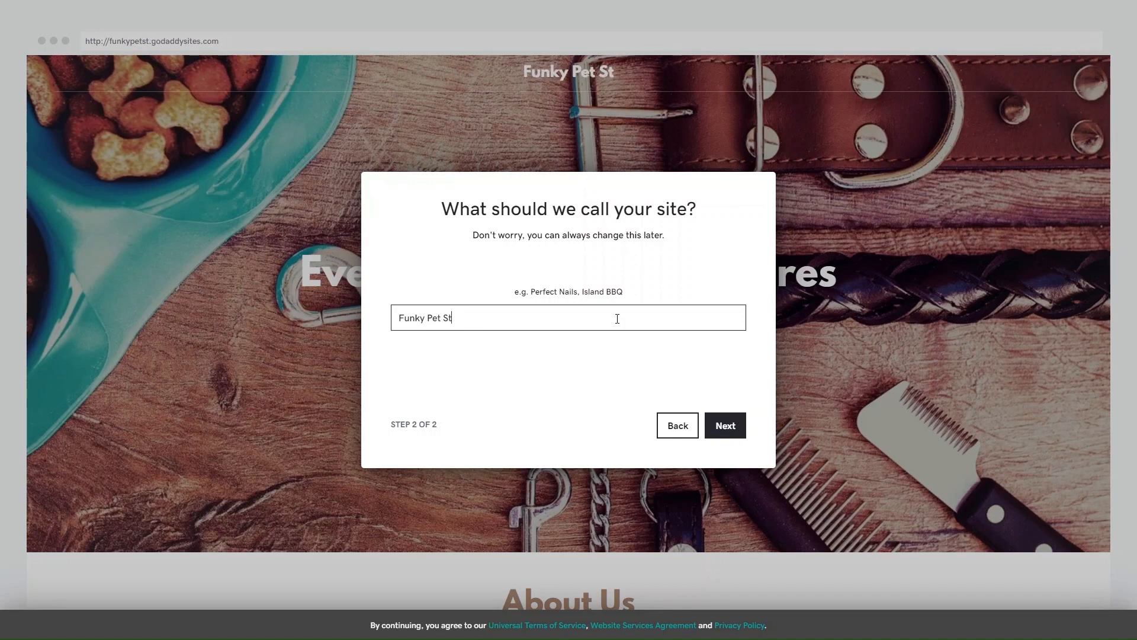
type("ore")
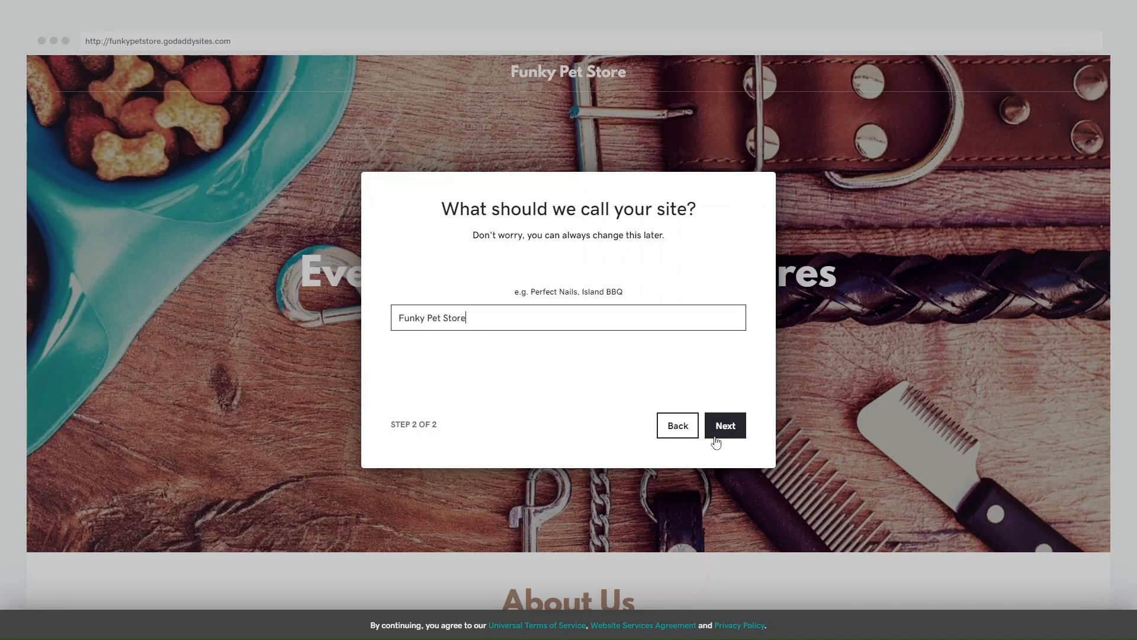
left_click(720, 433)
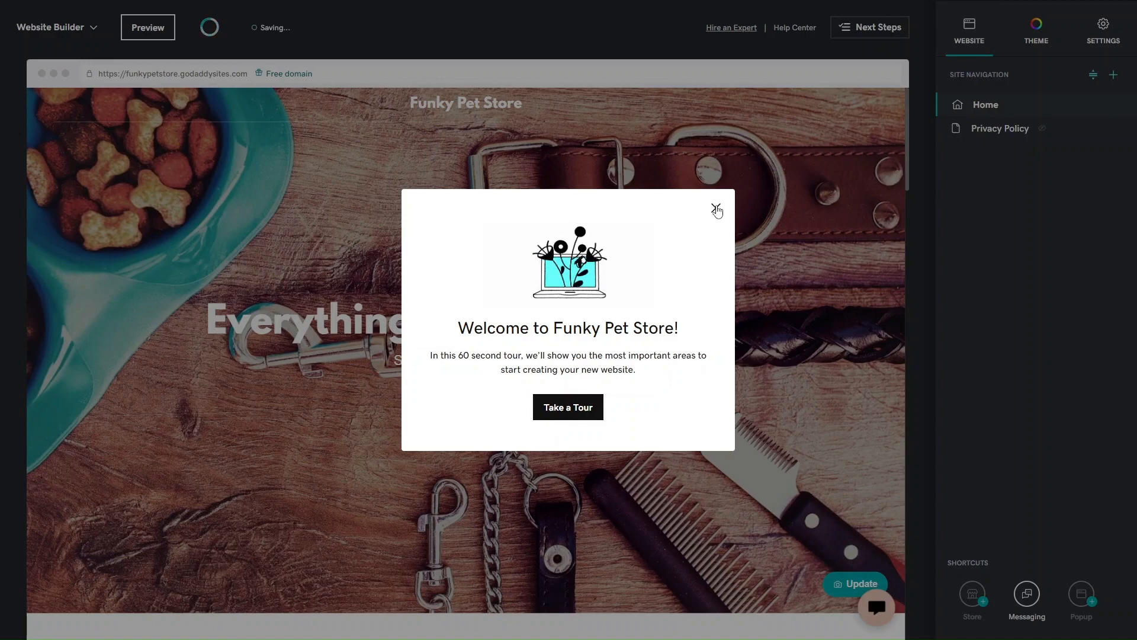
Dismiss the welcome tour and the Next Steps tip.
left_click(716, 208)
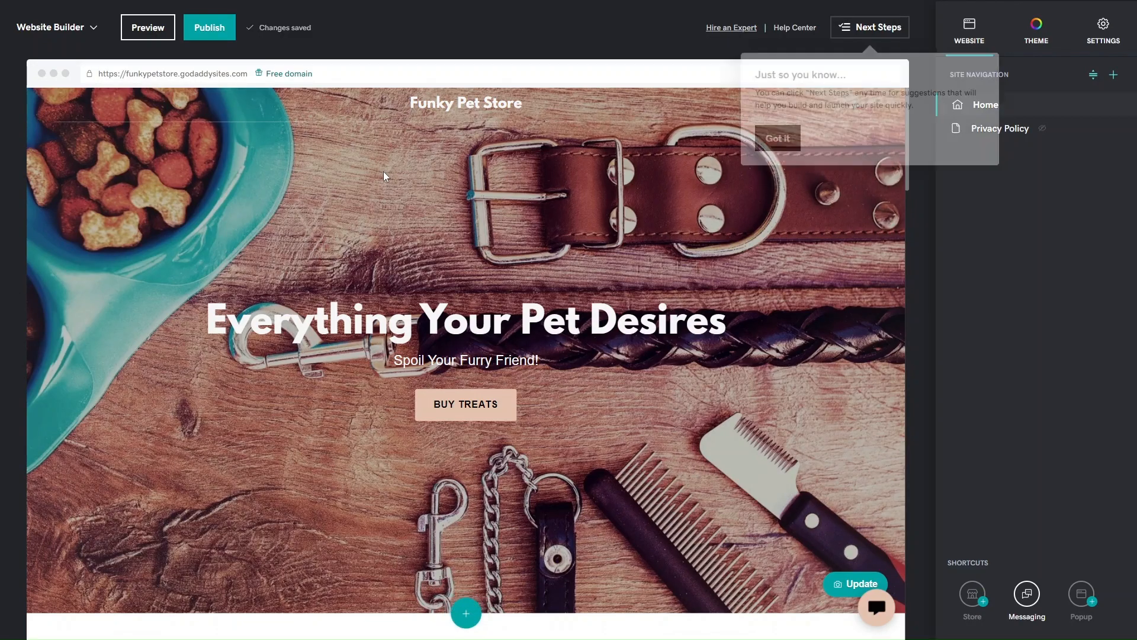
left_click(781, 137)
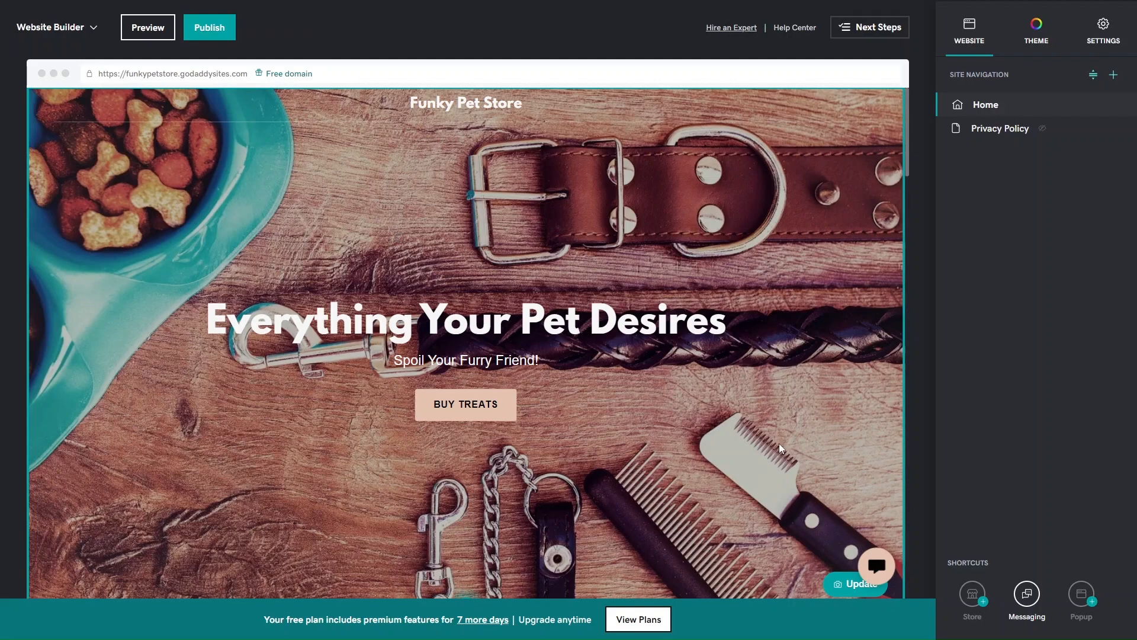
Examine the generated home page's sections, from the header image through About Us, Customer Photos, Reviews and Social.
scroll(780, 444, "down", 5)
scroll(779, 444, "up", 1)
scroll(780, 444, "down", 4)
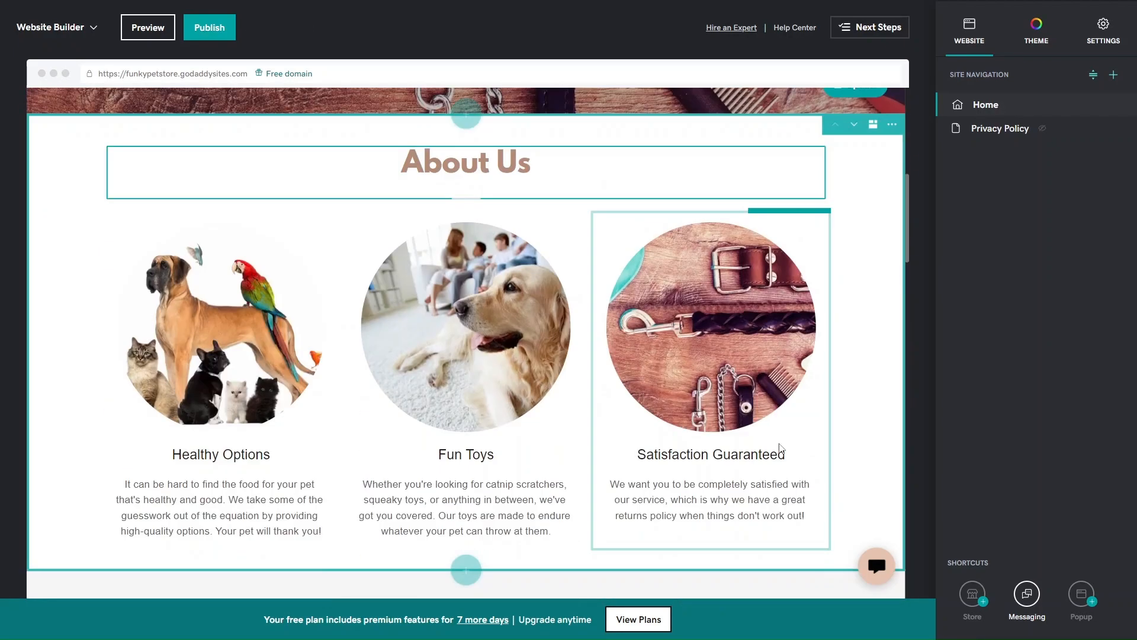
scroll(780, 448, "down", 3)
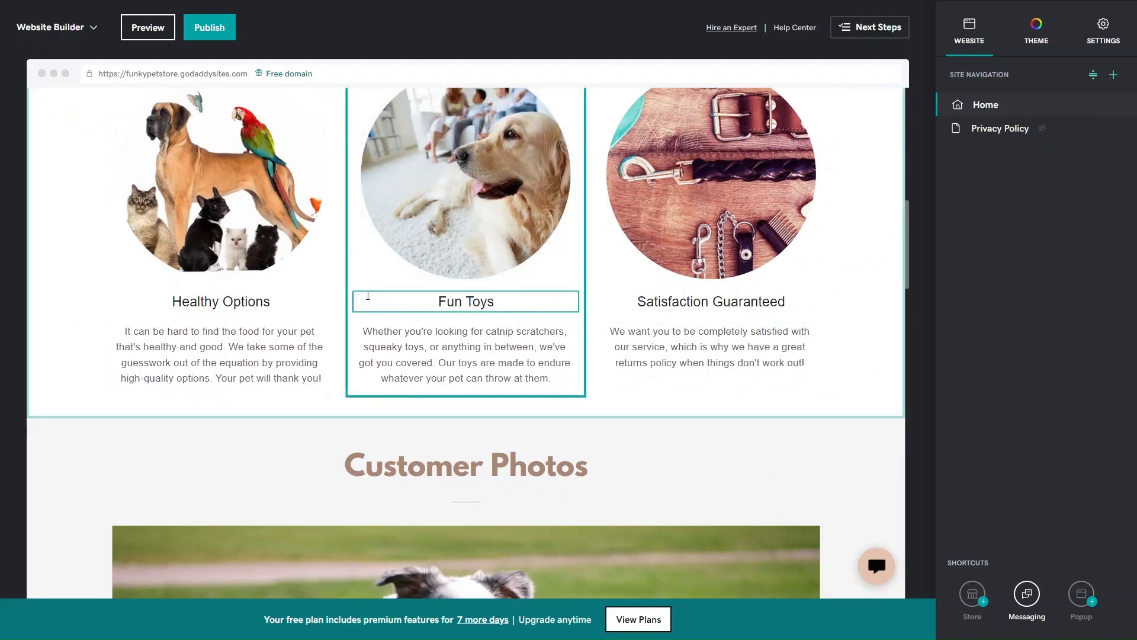
scroll(547, 376, "down", 15)
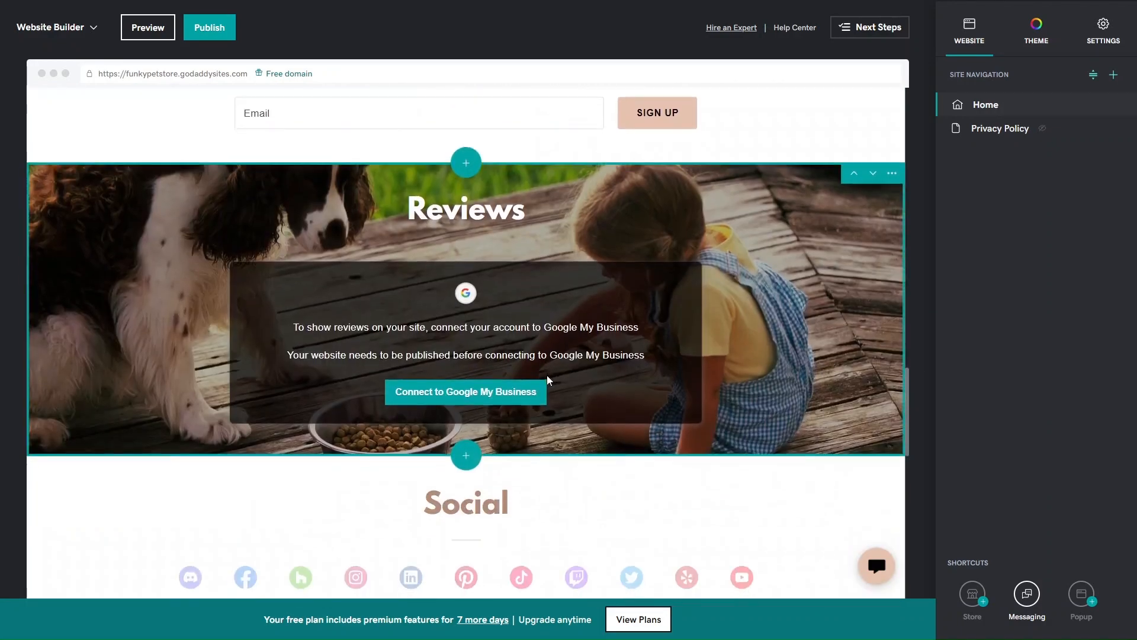
scroll(546, 375, "up", 20)
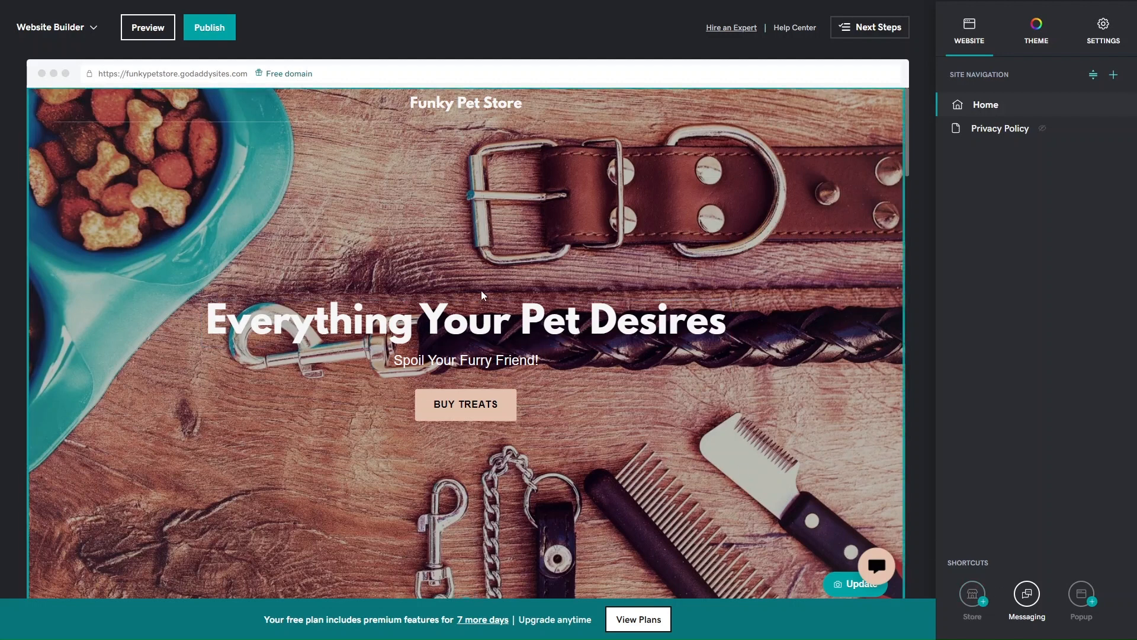
scroll(481, 294, "down", 2)
scroll(474, 264, "up", 2)
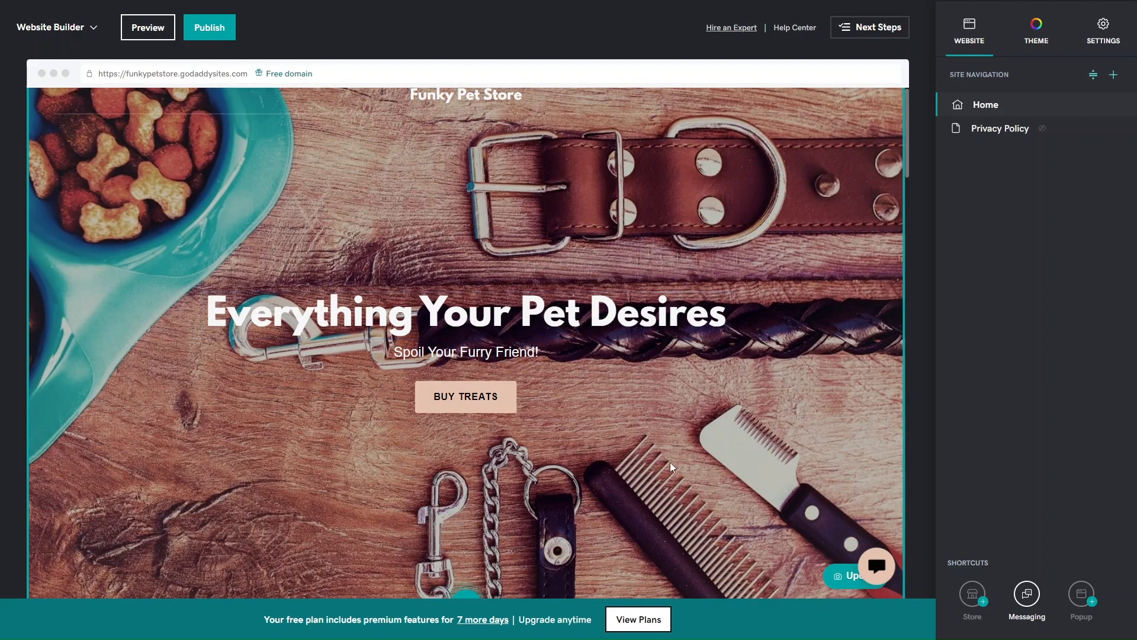
scroll(670, 464, "down", 2)
scroll(670, 465, "down", 6)
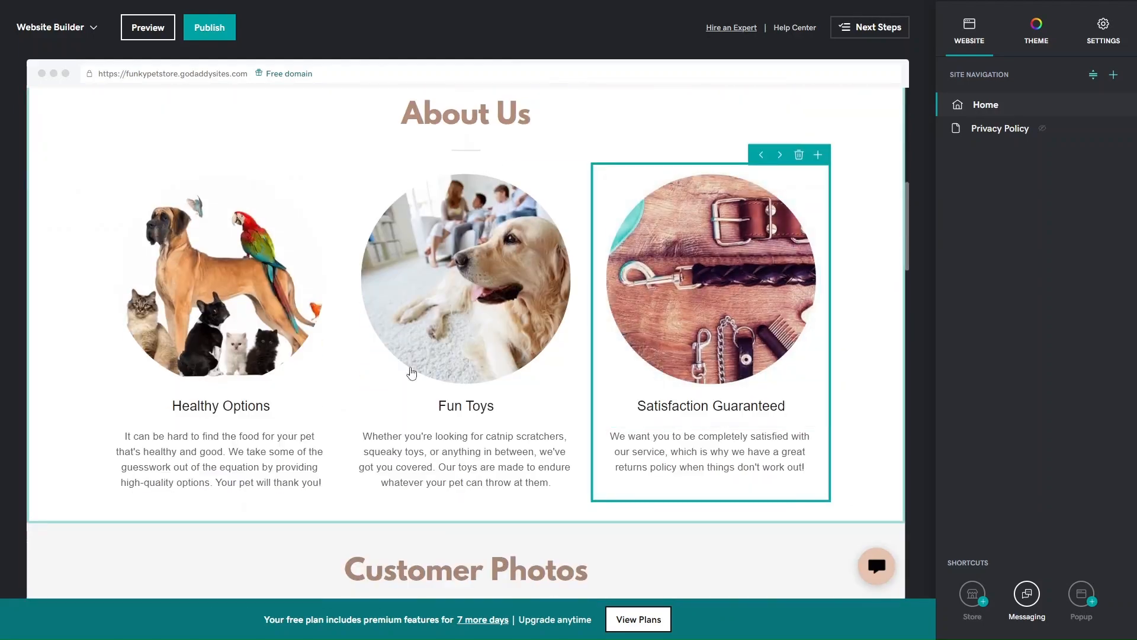
scroll(415, 397, "down", 1)
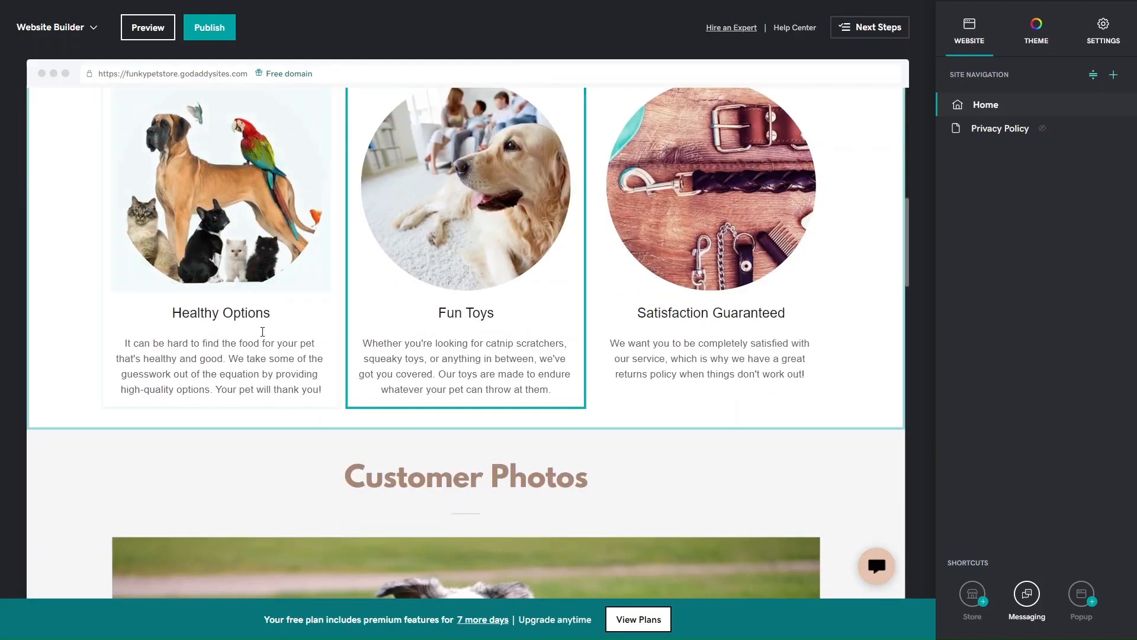
mouse_move(452, 413)
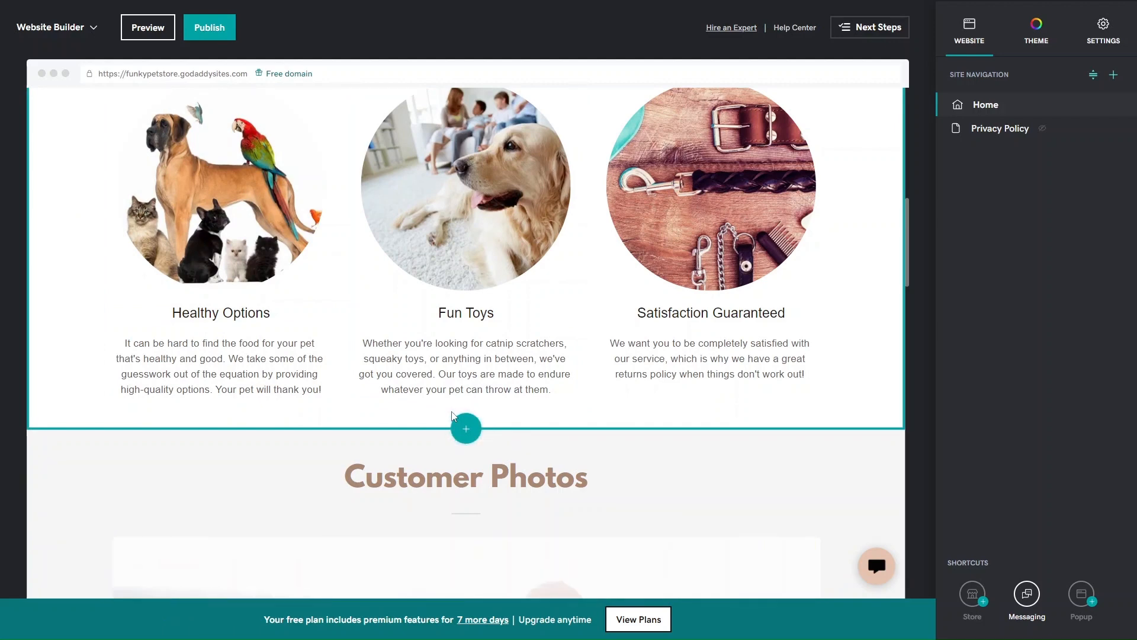
scroll(453, 415, "up", 7)
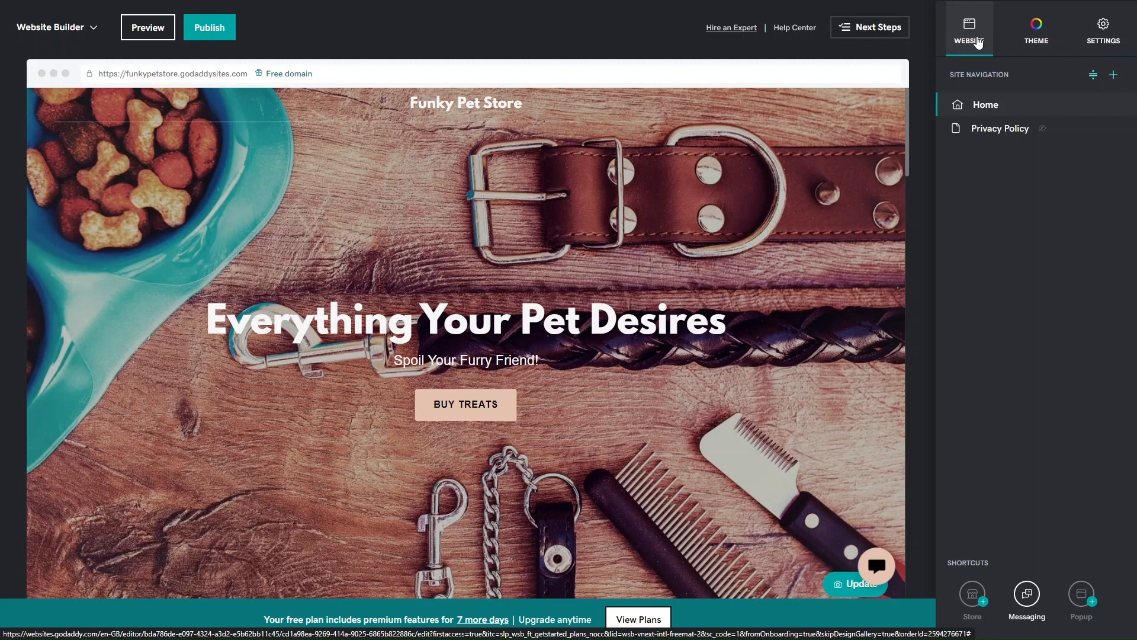
View the theme settings, and open the Fun Toys headline in the About Us section to inspect its editing options.
left_click(1014, 41)
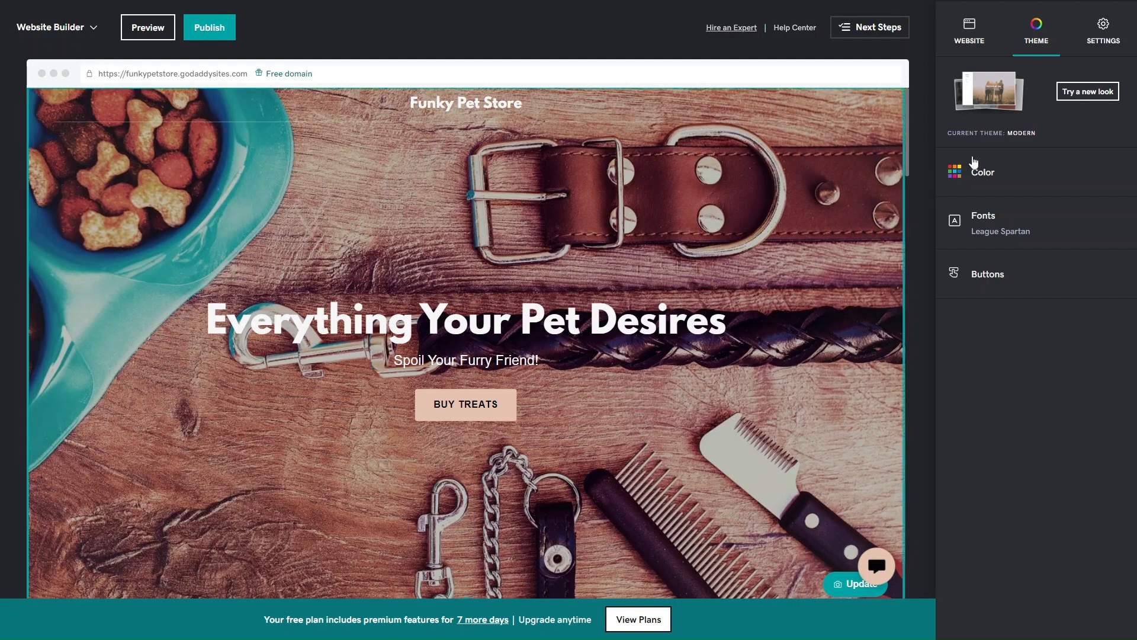
scroll(557, 440, "down", 7)
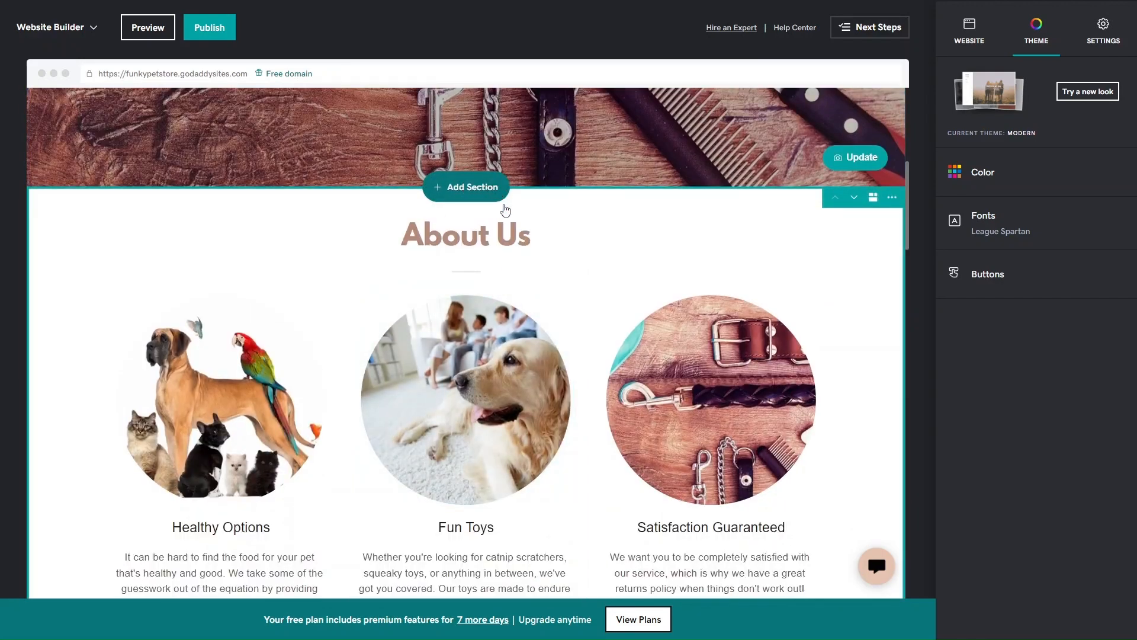
scroll(487, 378, "down", 3)
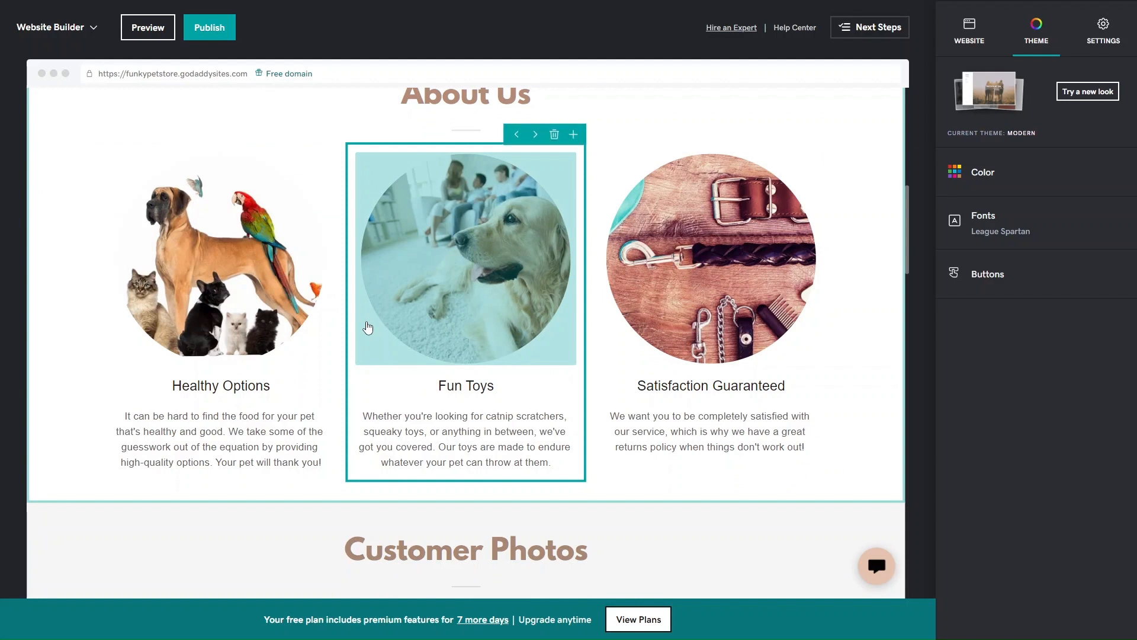
left_click(451, 383)
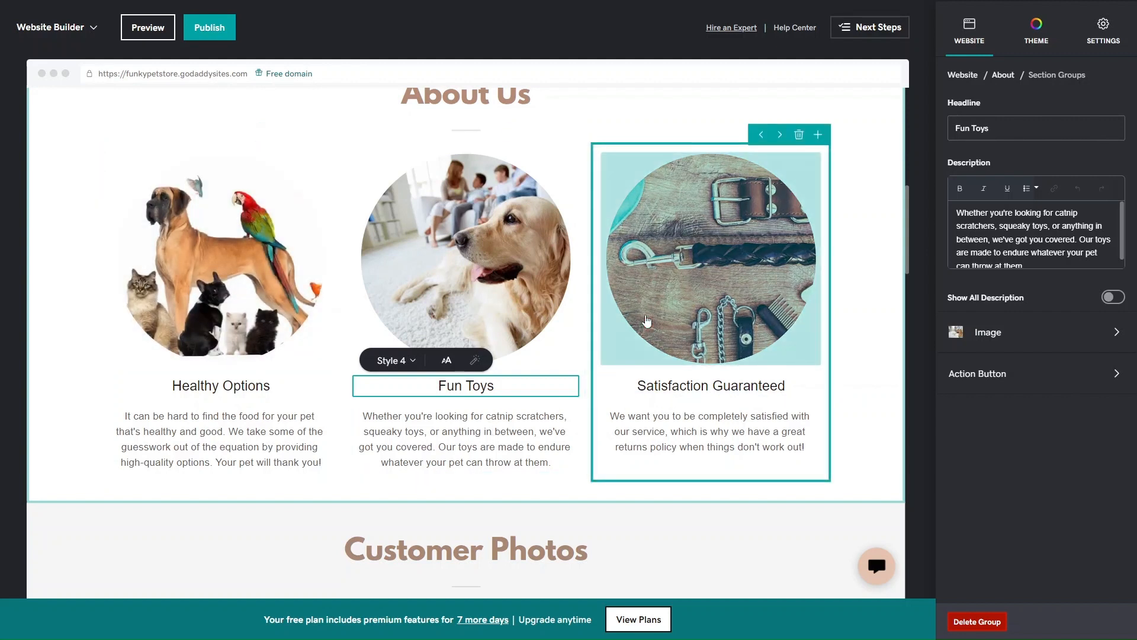
scroll(647, 321, "up", 10)
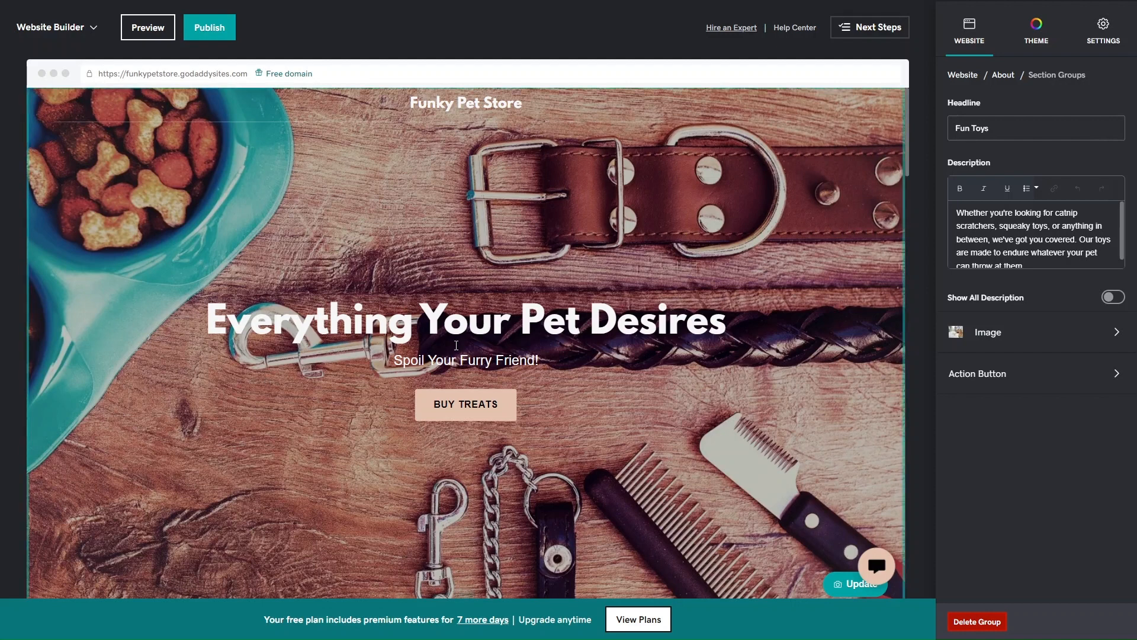
Return to the theme settings and open the gallery for trying a new look.
left_click(1038, 54)
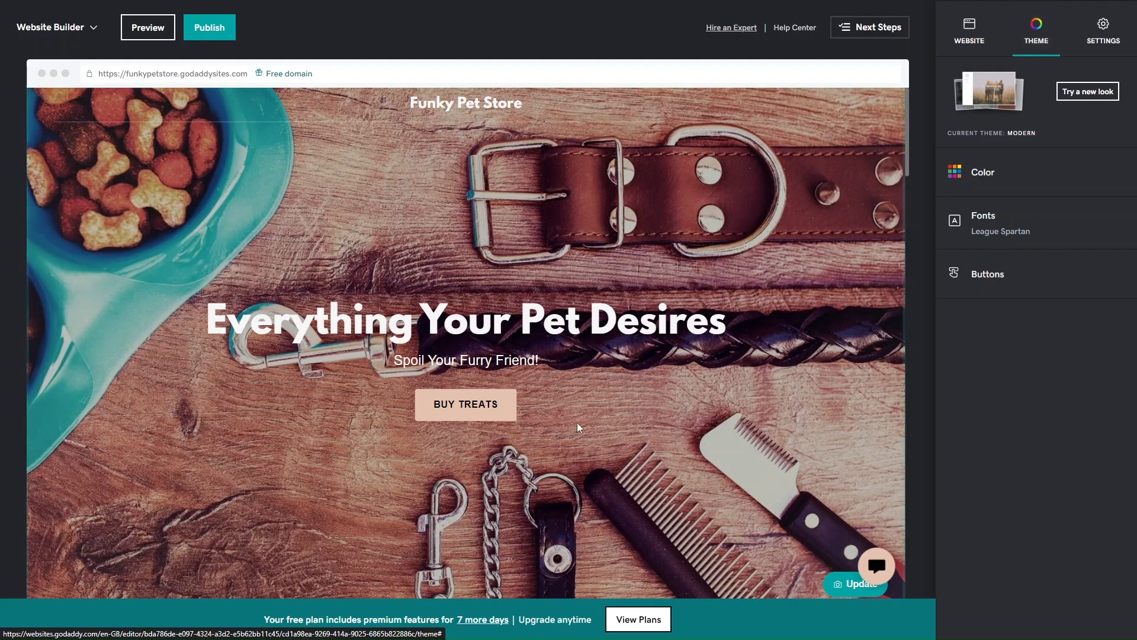
scroll(579, 427, "down", 5)
scroll(580, 427, "up", 5)
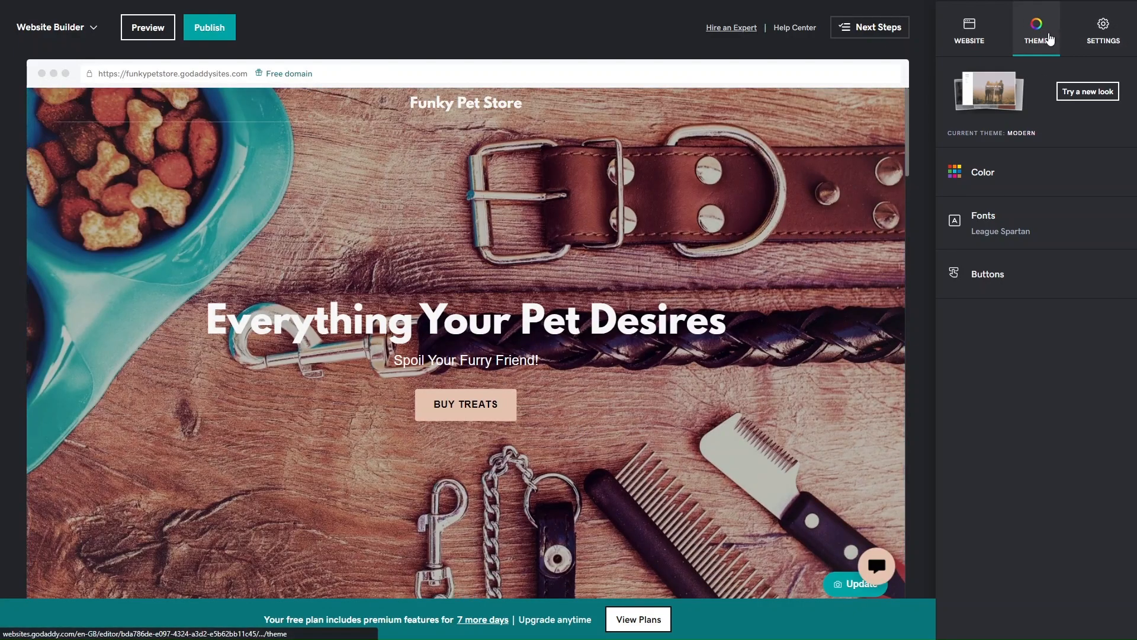
left_click(1085, 95)
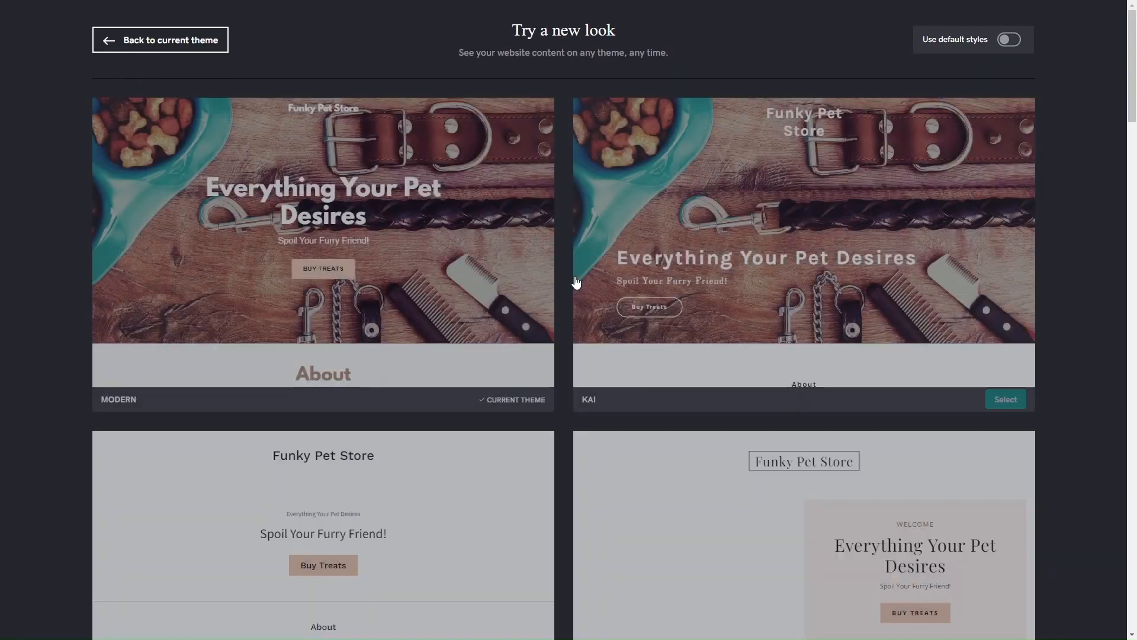
Look through the theme gallery's designs, from Modern to Clarity, and apply the Luxe theme to the website.
scroll(574, 425, "down", 3)
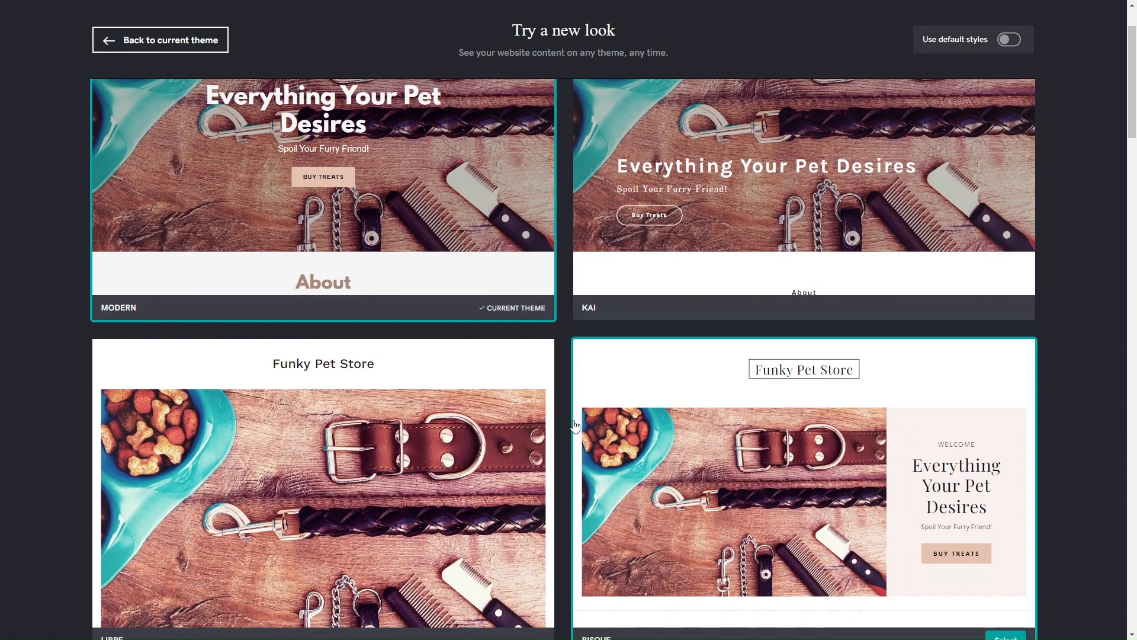
scroll(573, 422, "up", 3)
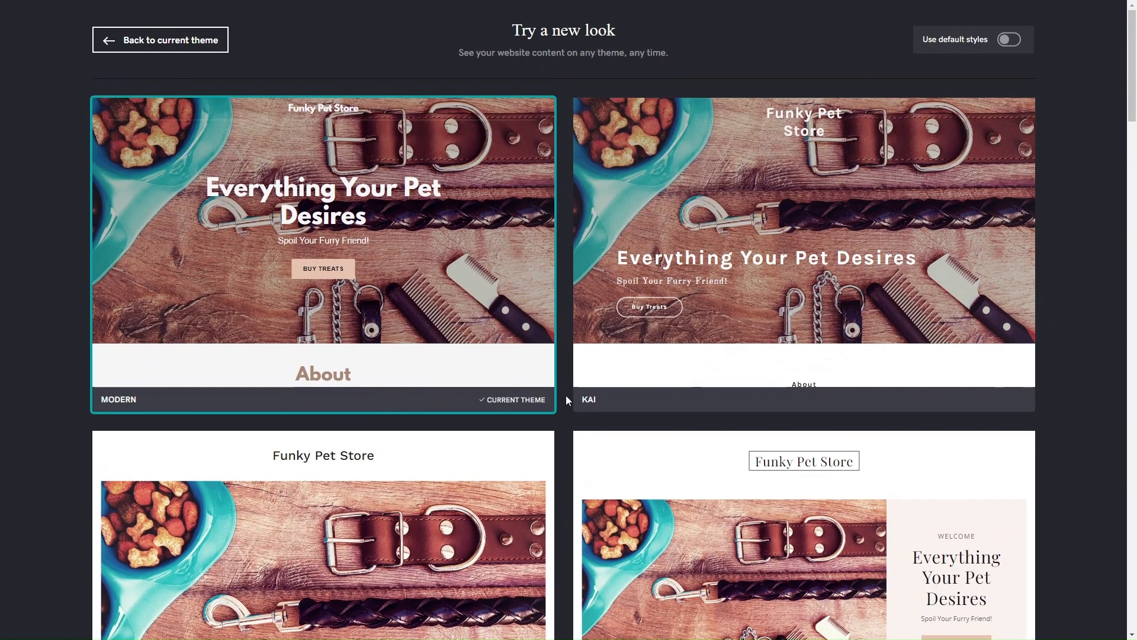
scroll(568, 402, "down", 5)
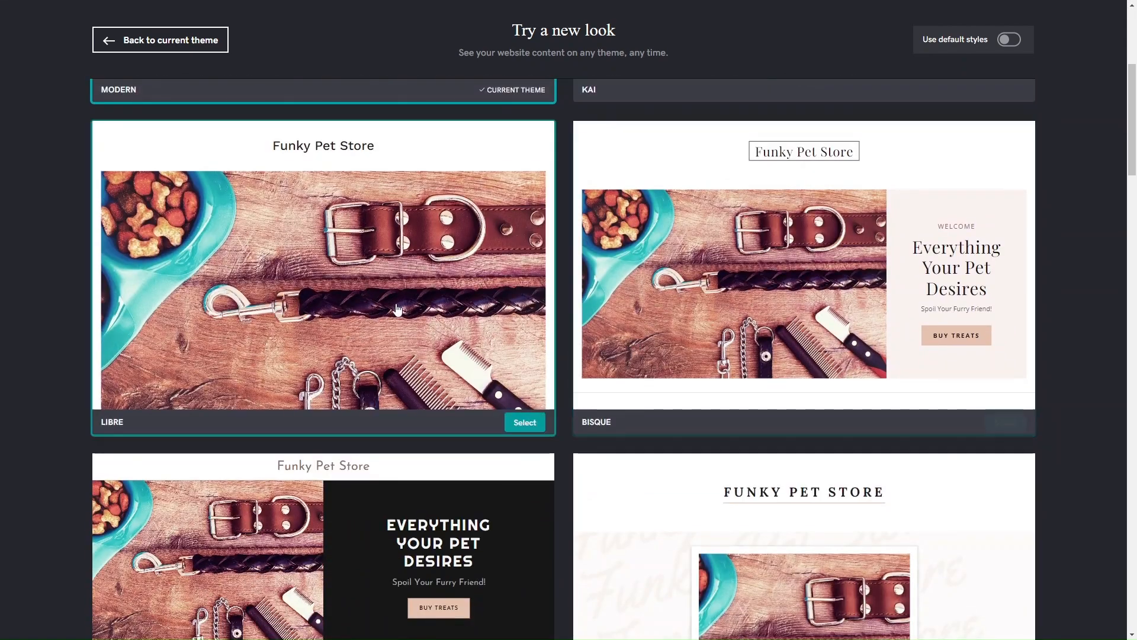
scroll(397, 310, "down", 1)
scroll(397, 309, "down", 3)
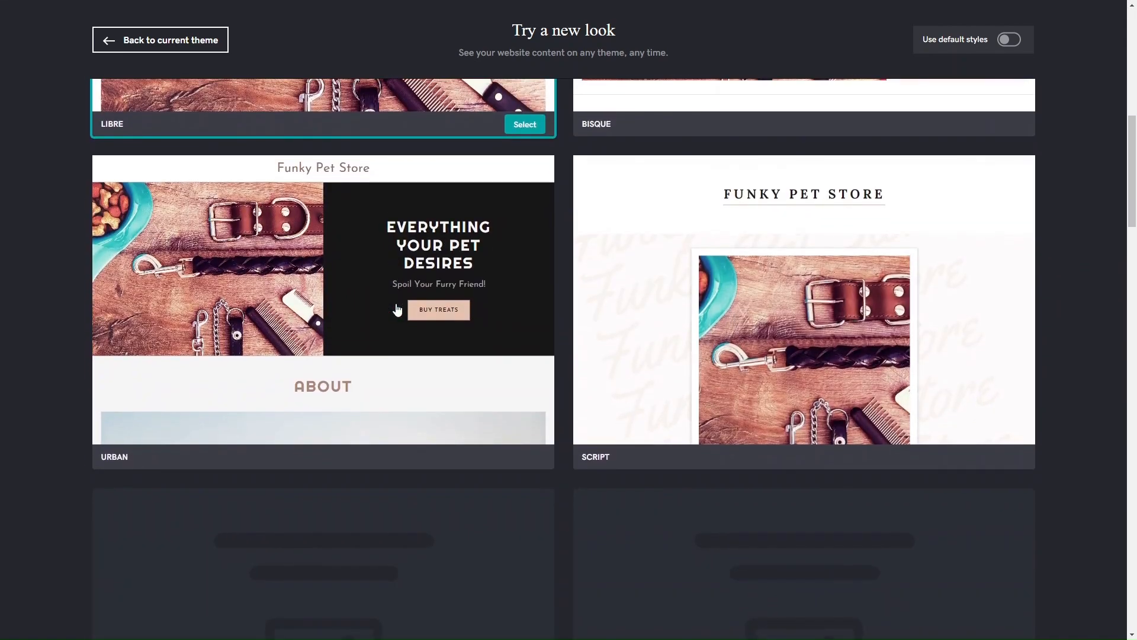
scroll(604, 364, "down", 5)
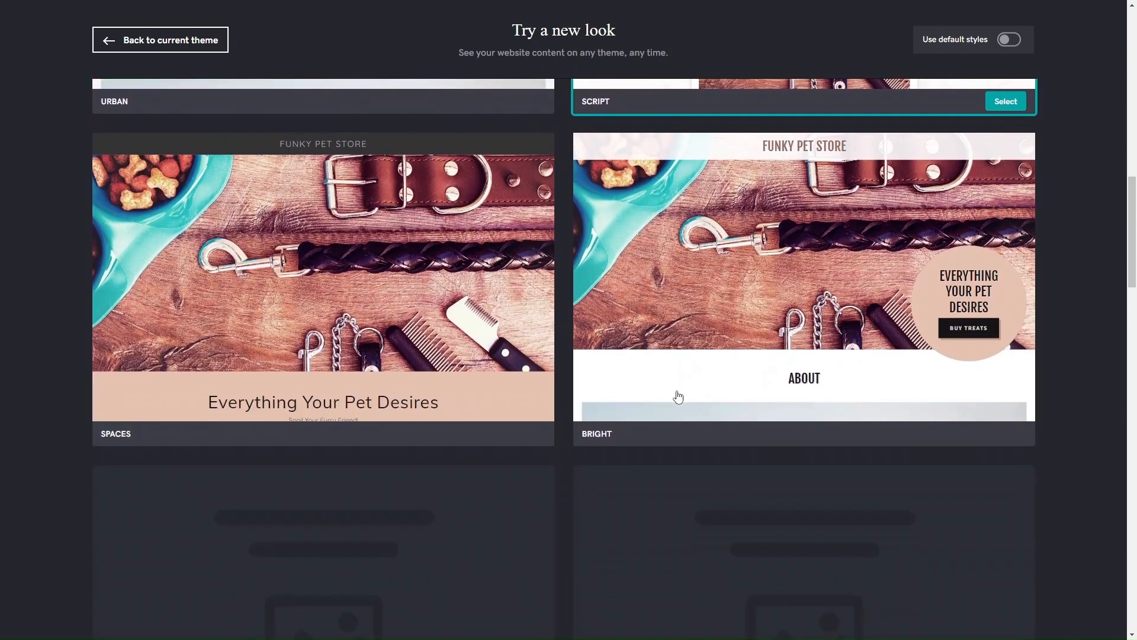
scroll(405, 282, "down", 2)
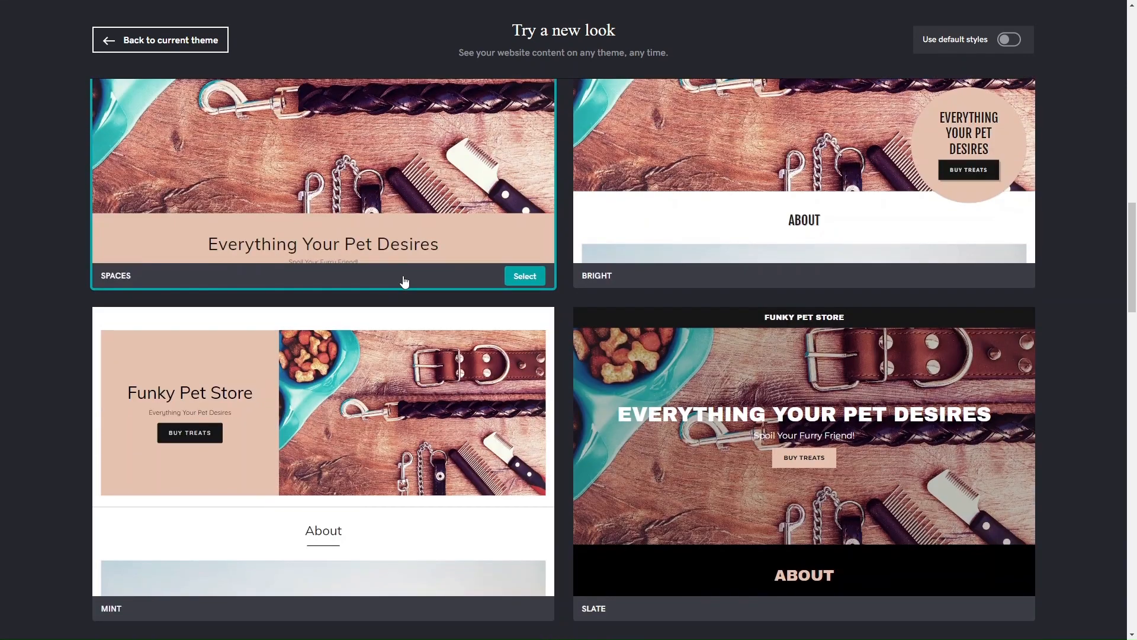
scroll(646, 265, "down", 2)
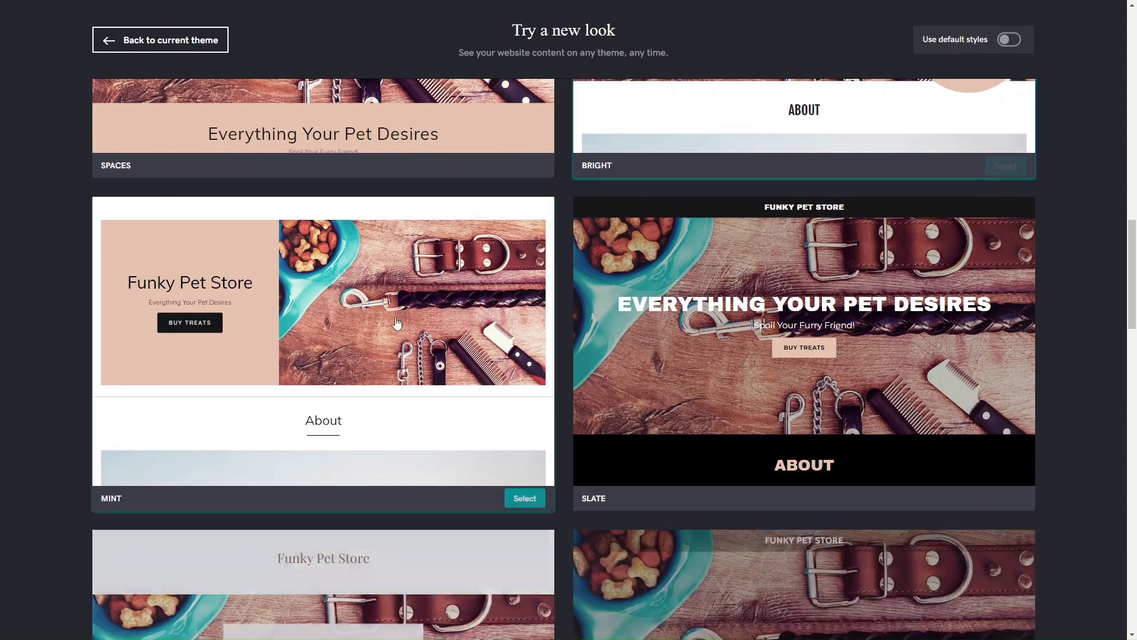
scroll(397, 322, "down", 5)
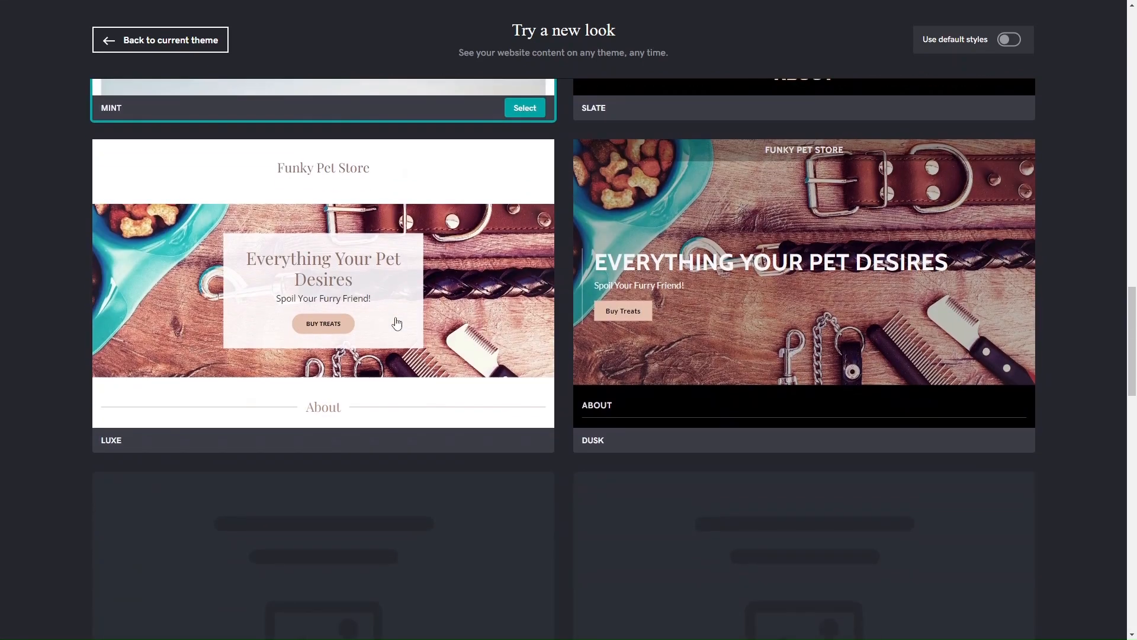
scroll(397, 323, "down", 3)
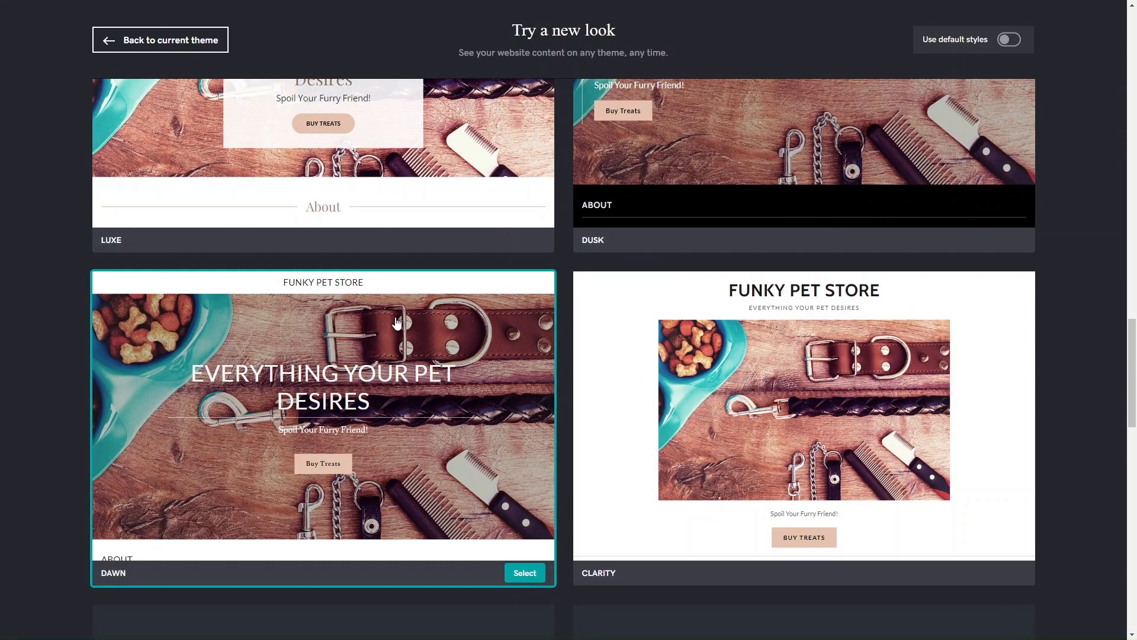
scroll(394, 322, "up", 2)
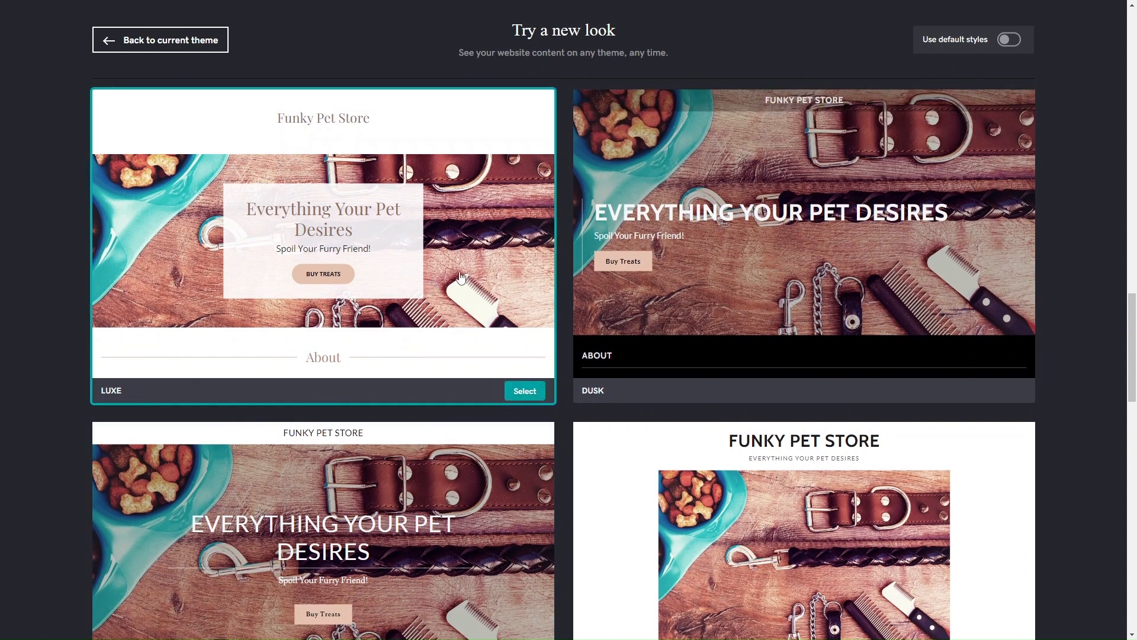
left_click(526, 393)
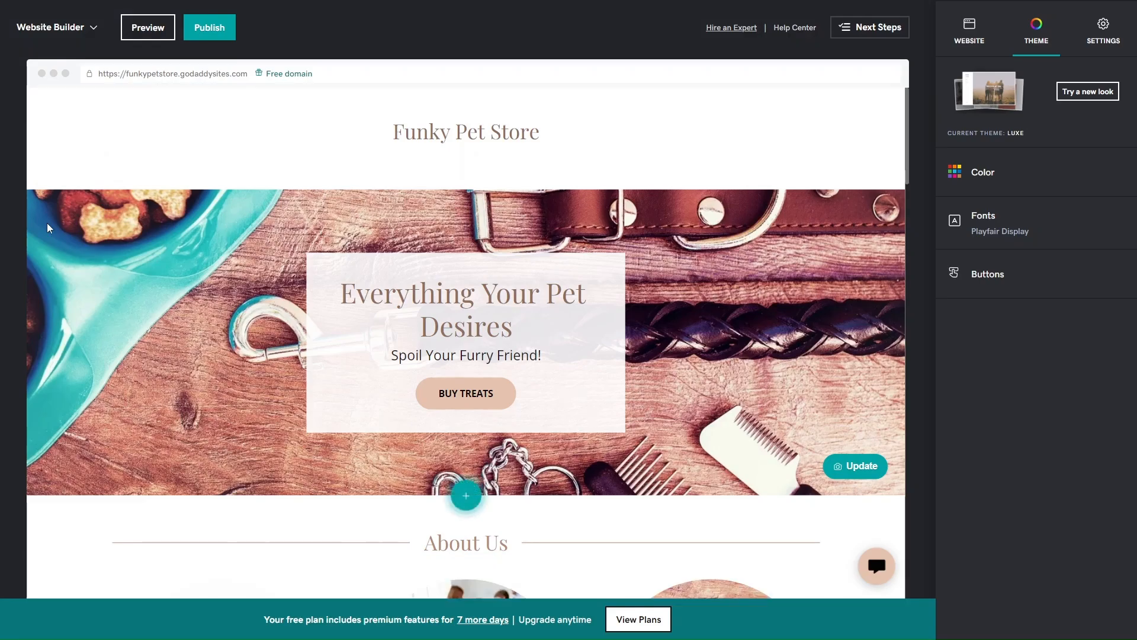
Examine how the home page's sections look in the Luxe theme, from the header down to Reviews and Social.
scroll(586, 335, "down", 8)
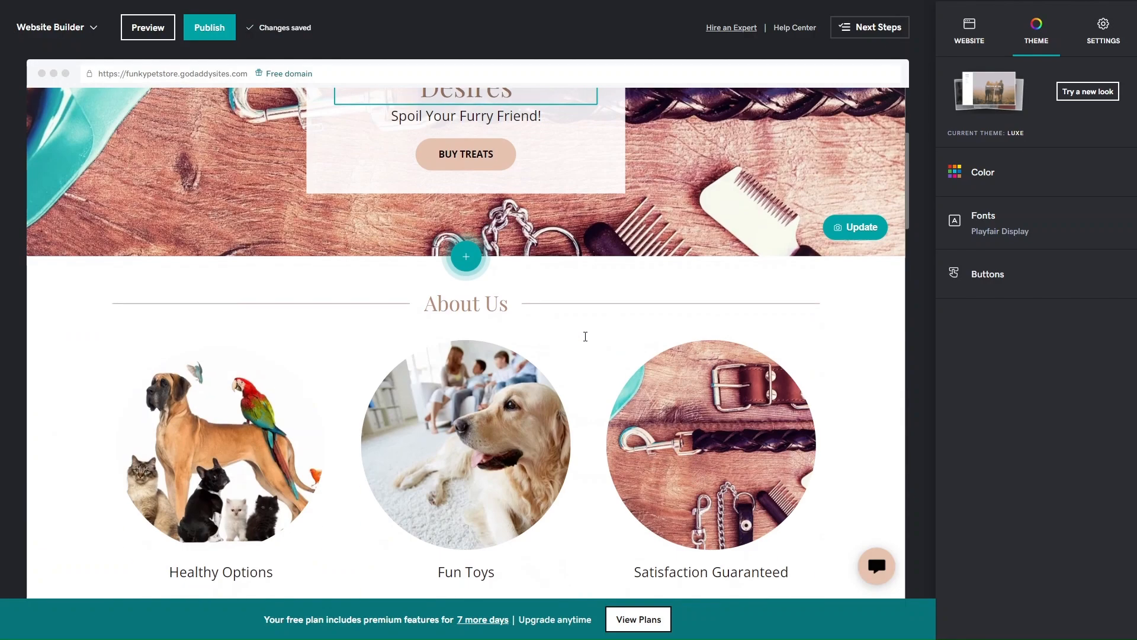
scroll(586, 341, "down", 3)
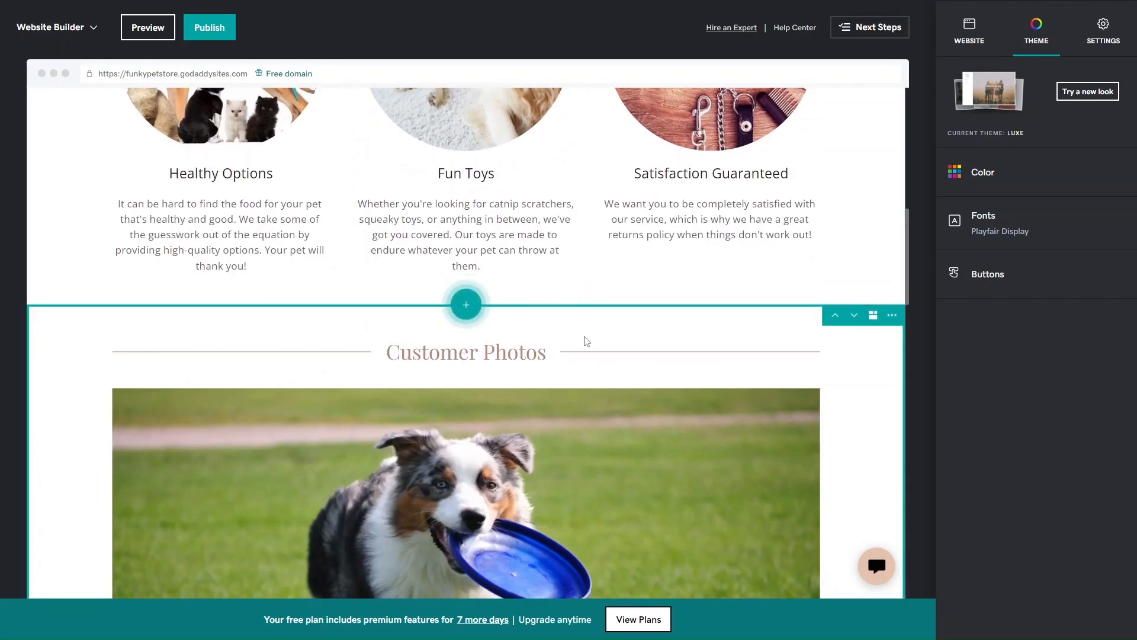
scroll(586, 342, "down", 9)
scroll(587, 342, "down", 3)
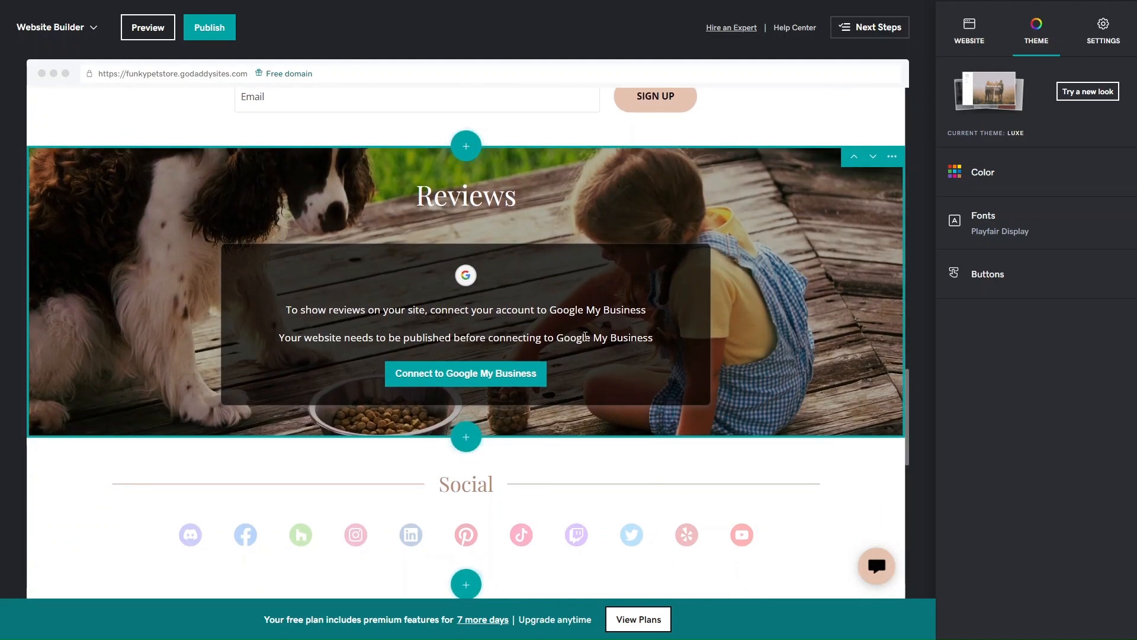
scroll(587, 342, "up", 20)
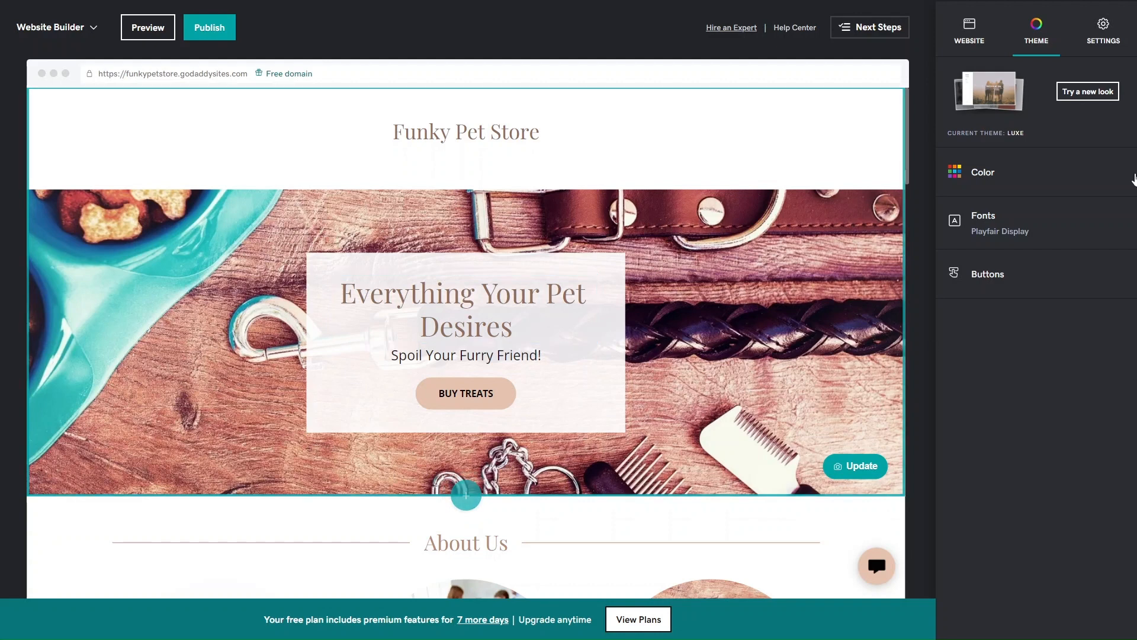
Apply the Bisque theme to the website from the gallery of new looks.
left_click(1085, 90)
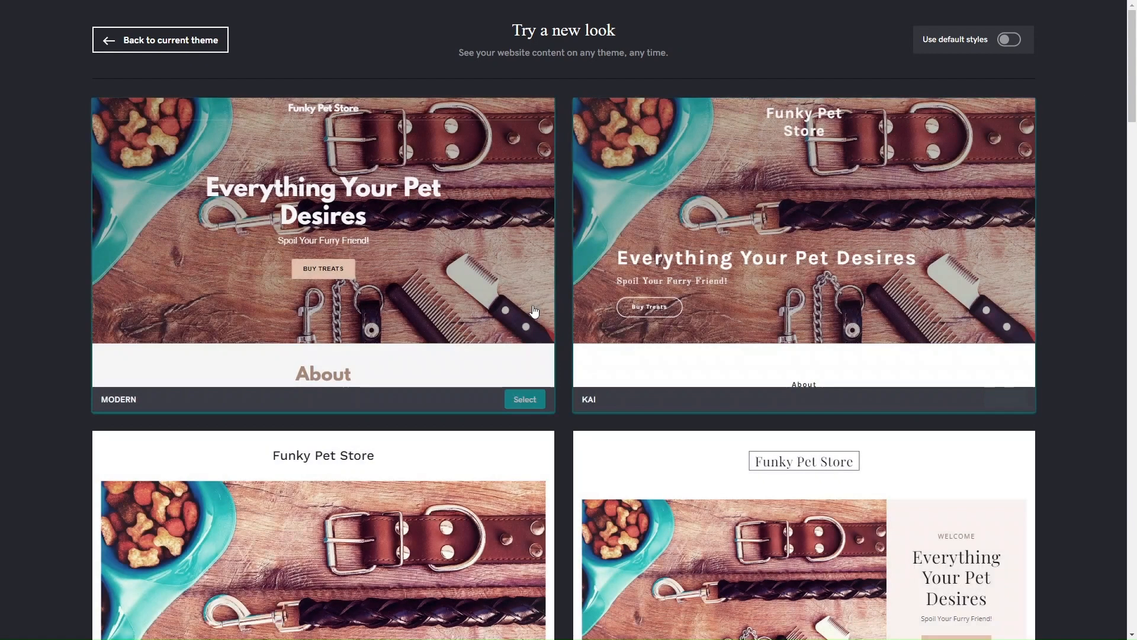
scroll(820, 318, "down", 5)
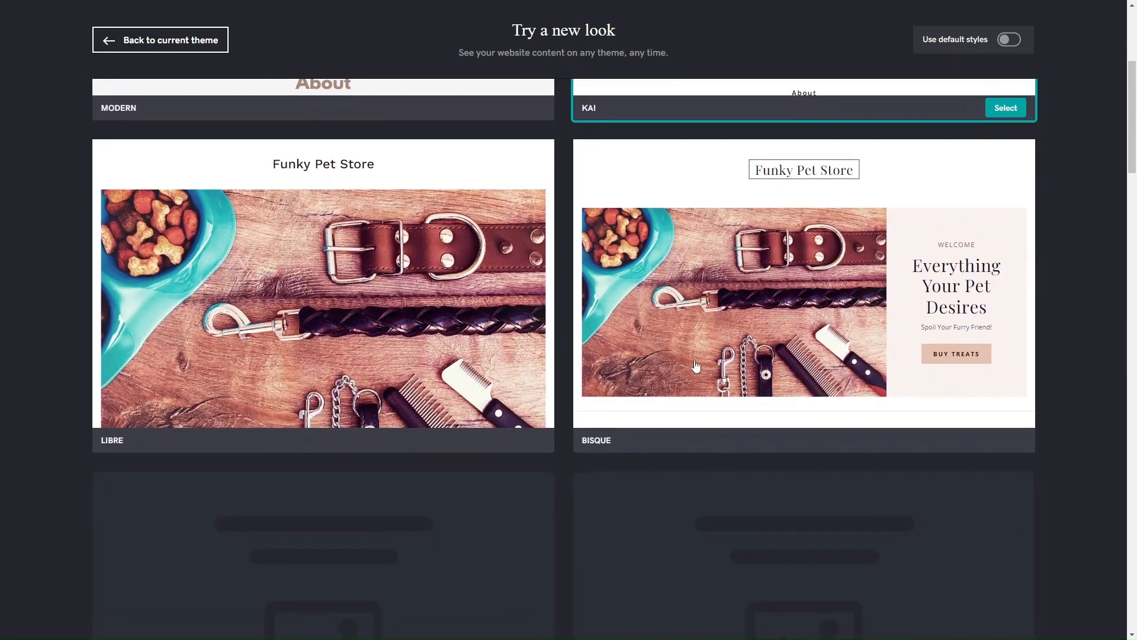
left_click(1008, 440)
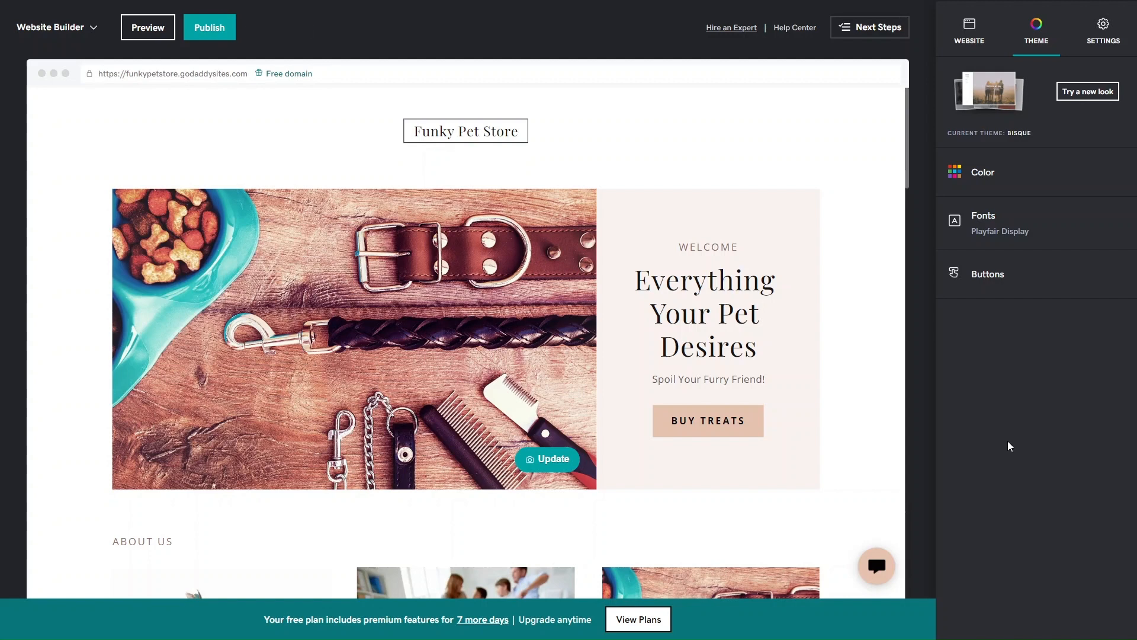
Examine the header and the About Us section in the Bisque theme.
scroll(670, 468, "down", 5)
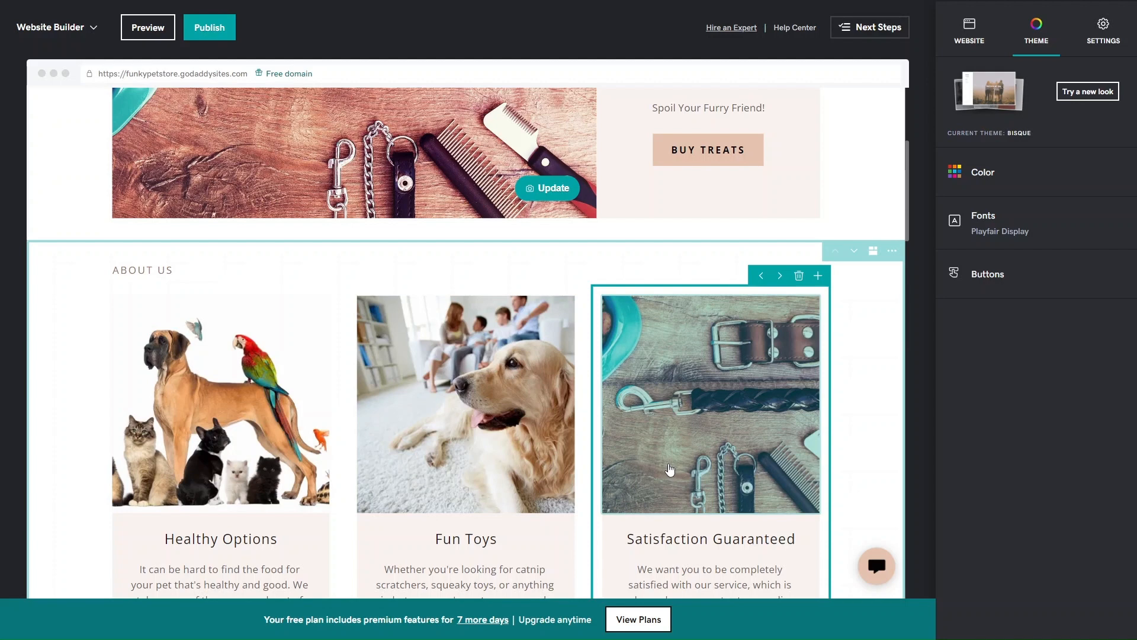
scroll(670, 470, "up", 5)
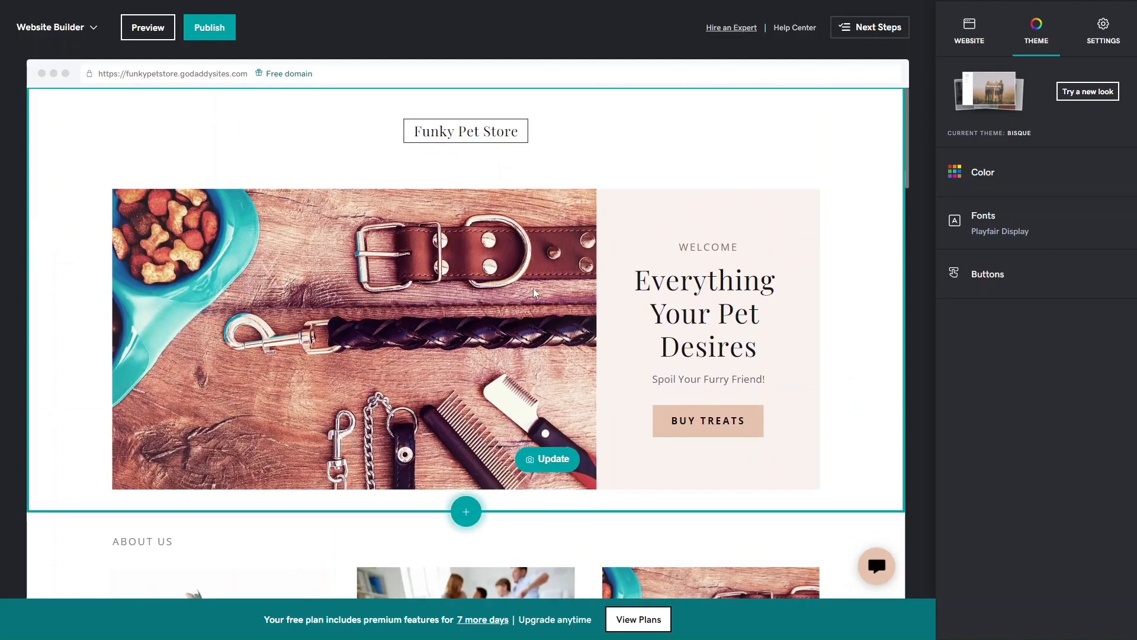
scroll(677, 238, "down", 3)
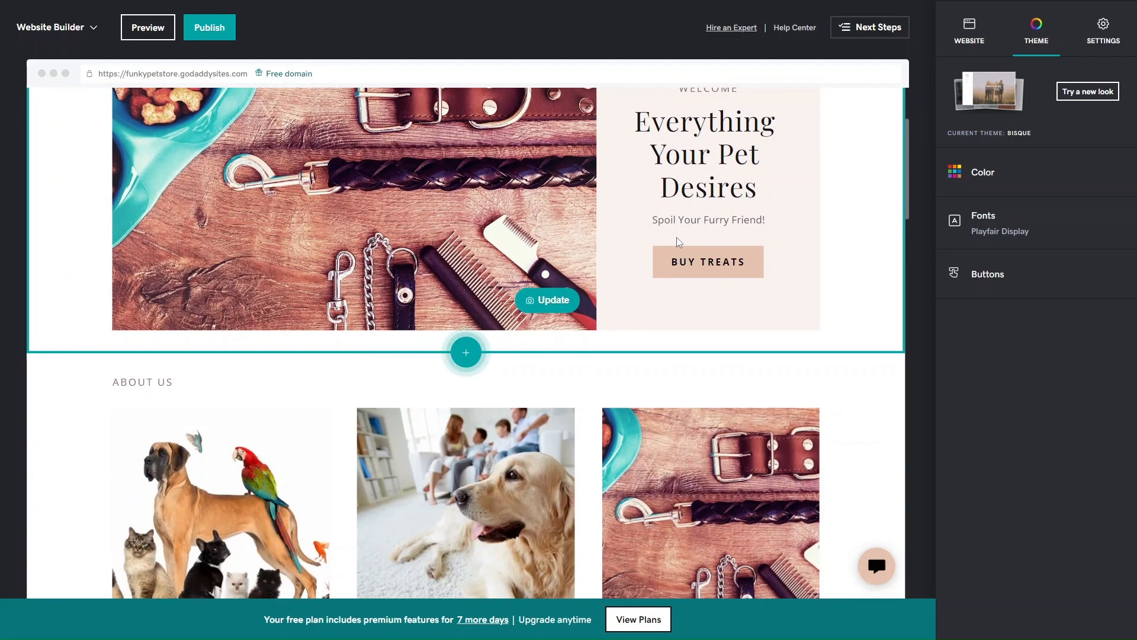
left_click(1092, 104)
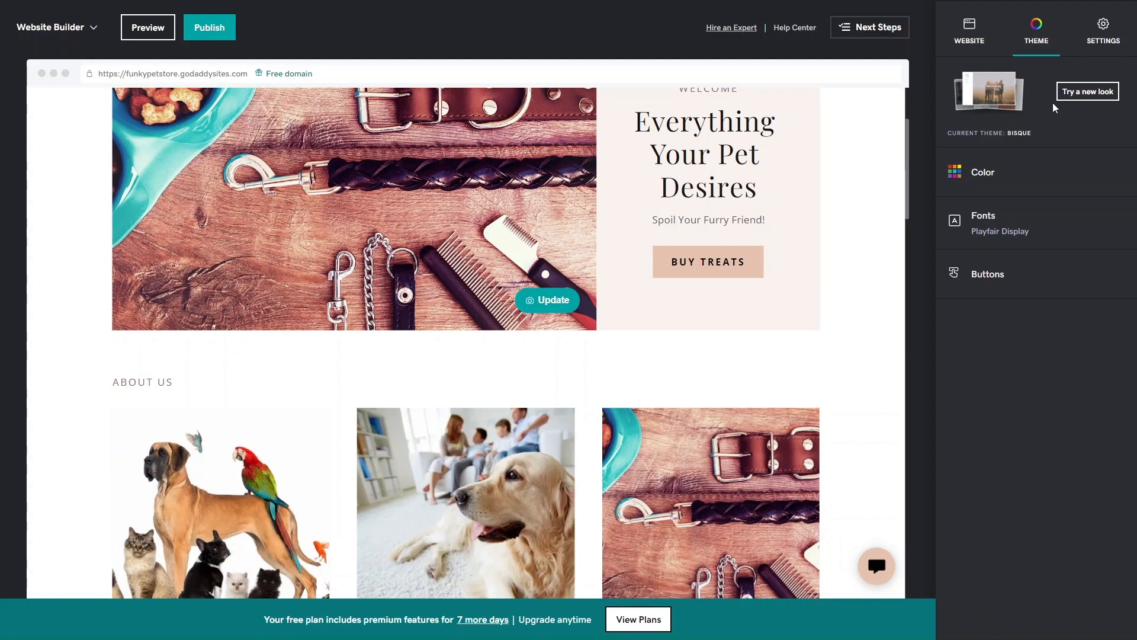
scroll(828, 101, "up", 3)
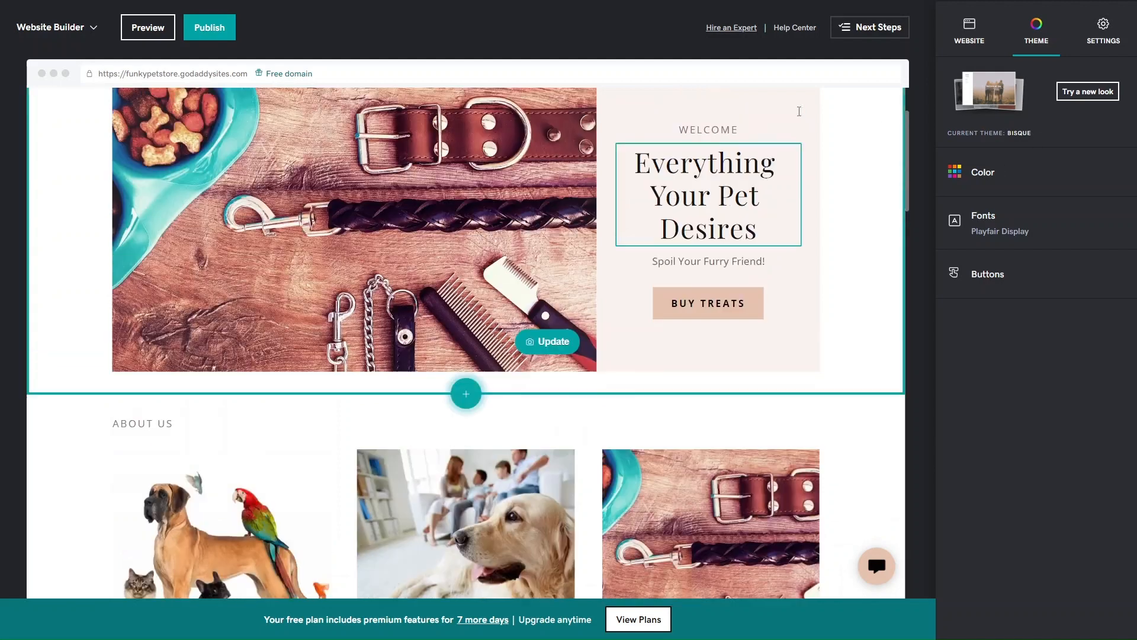
scroll(745, 247, "down", 2)
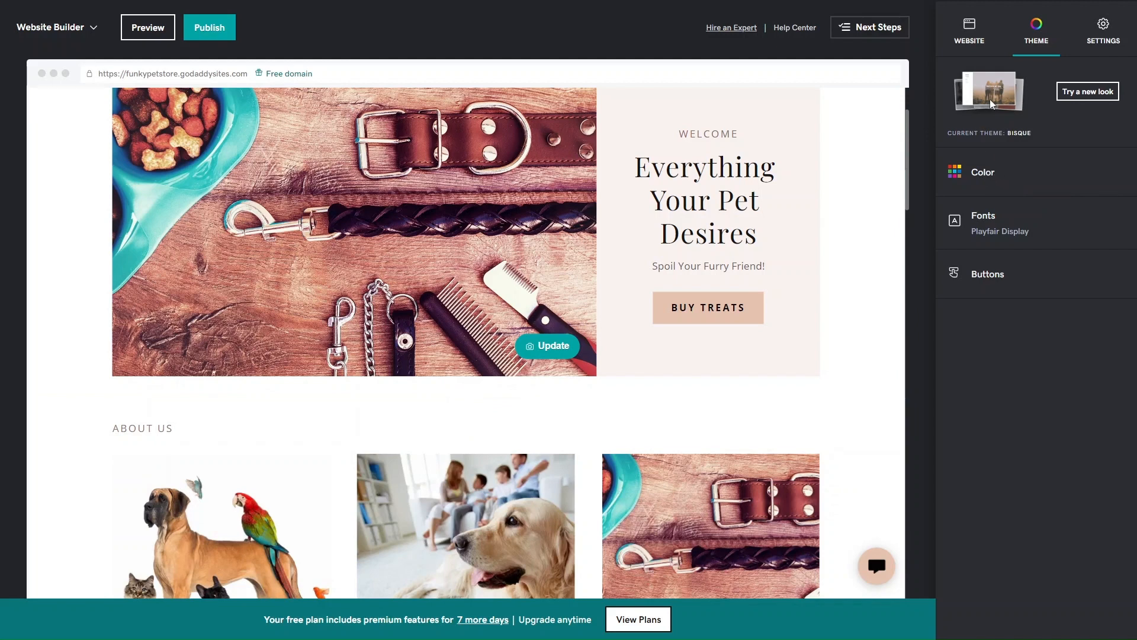
Try the custom brown #A65F35 and the matching teal #30B2B5 as theme color, painting the site slightly darker than Light.
left_click(1016, 185)
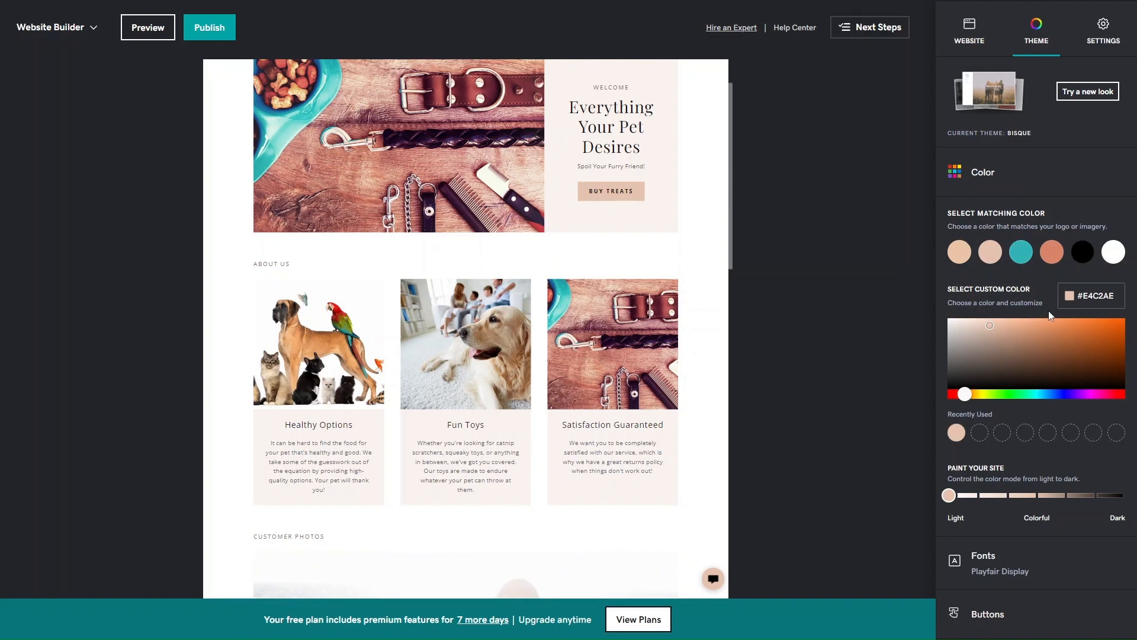
left_click(1069, 343)
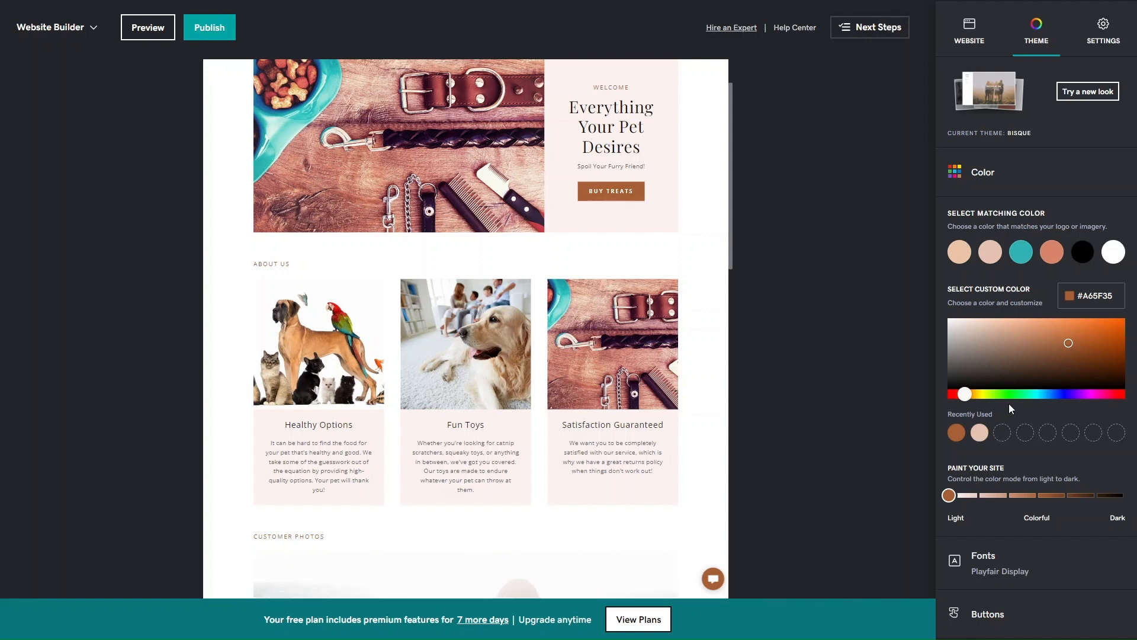
left_click(1022, 250)
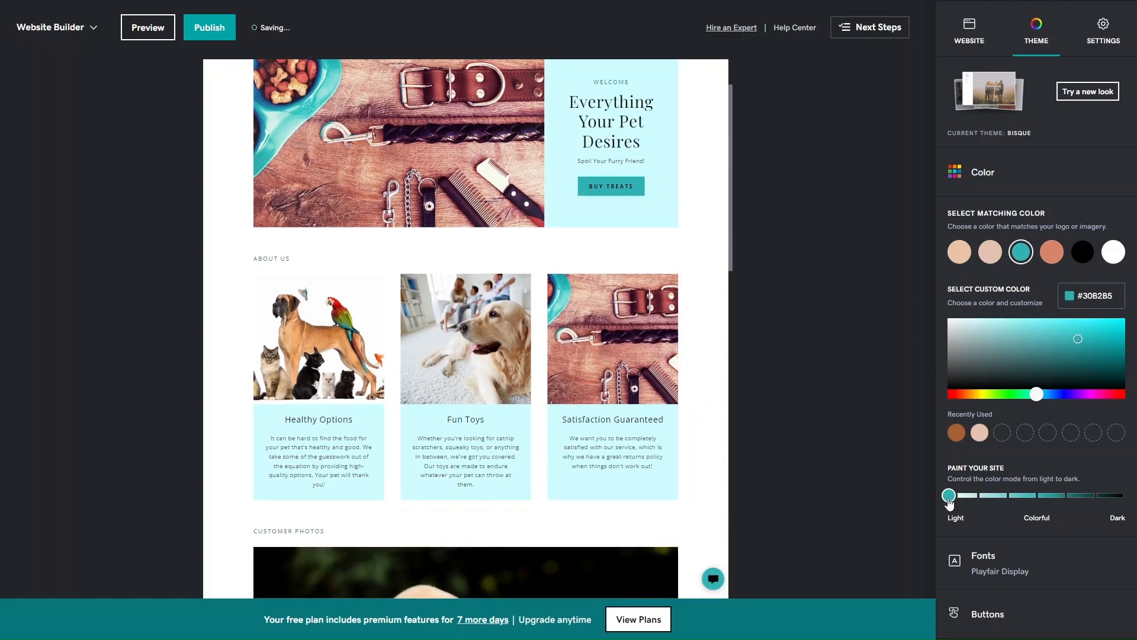
mouse_move(949, 496)
left_mouse_down()
mouse_move(1068, 498)
mouse_move(978, 496)
left_mouse_up()
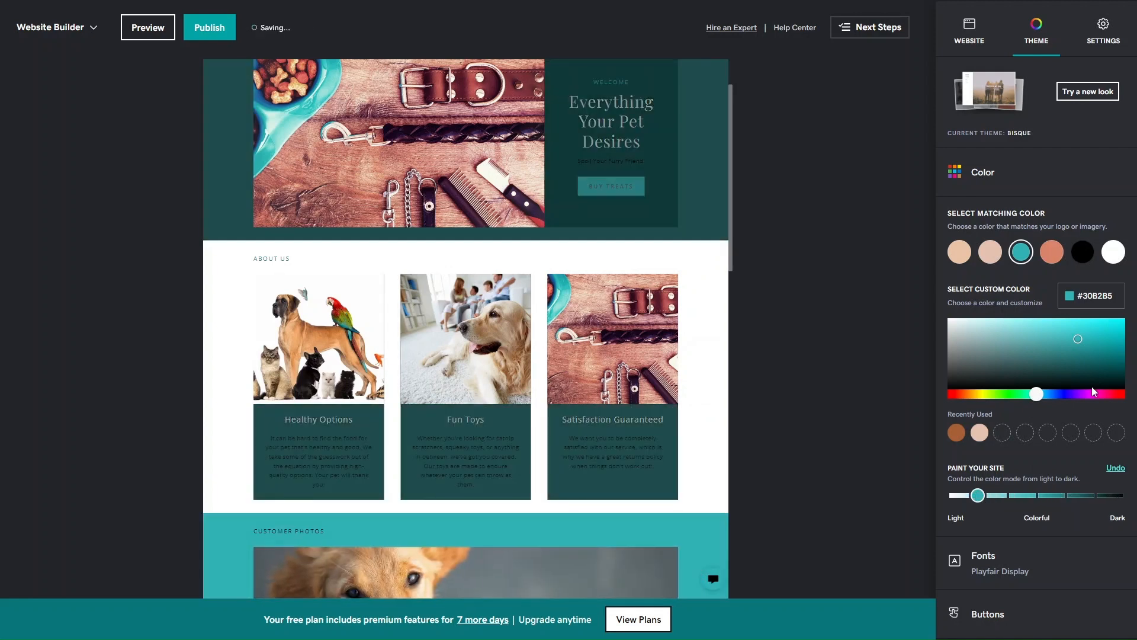
Set the theme color to the matching pink #E5C1B0 and paint the site at the Colorful level.
left_click(990, 252)
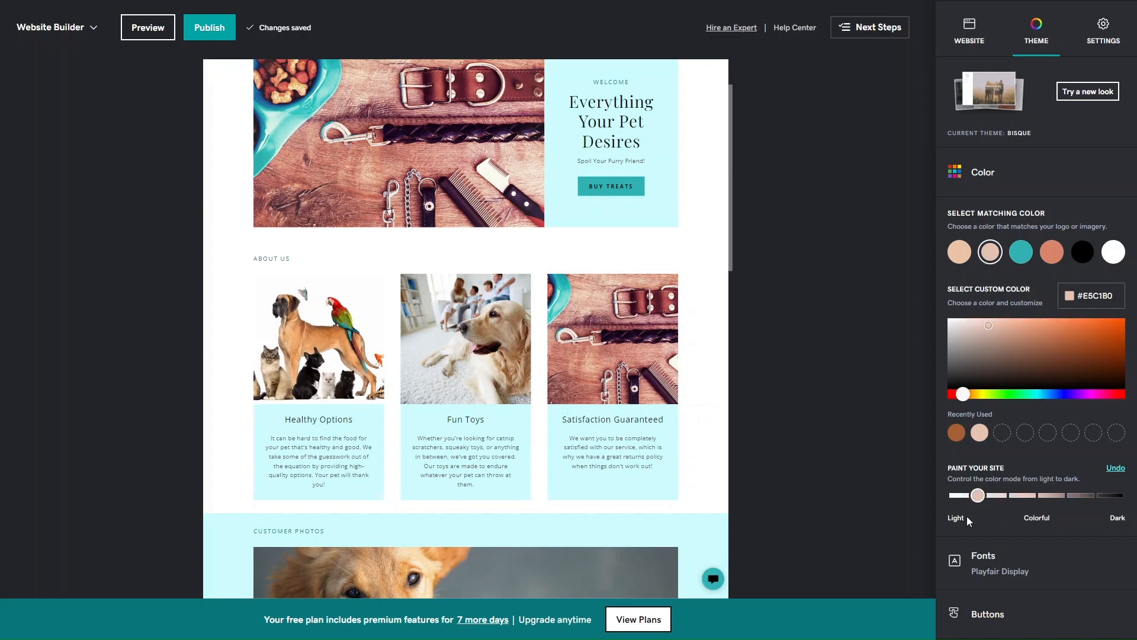
left_click_drag(980, 498, 1032, 497)
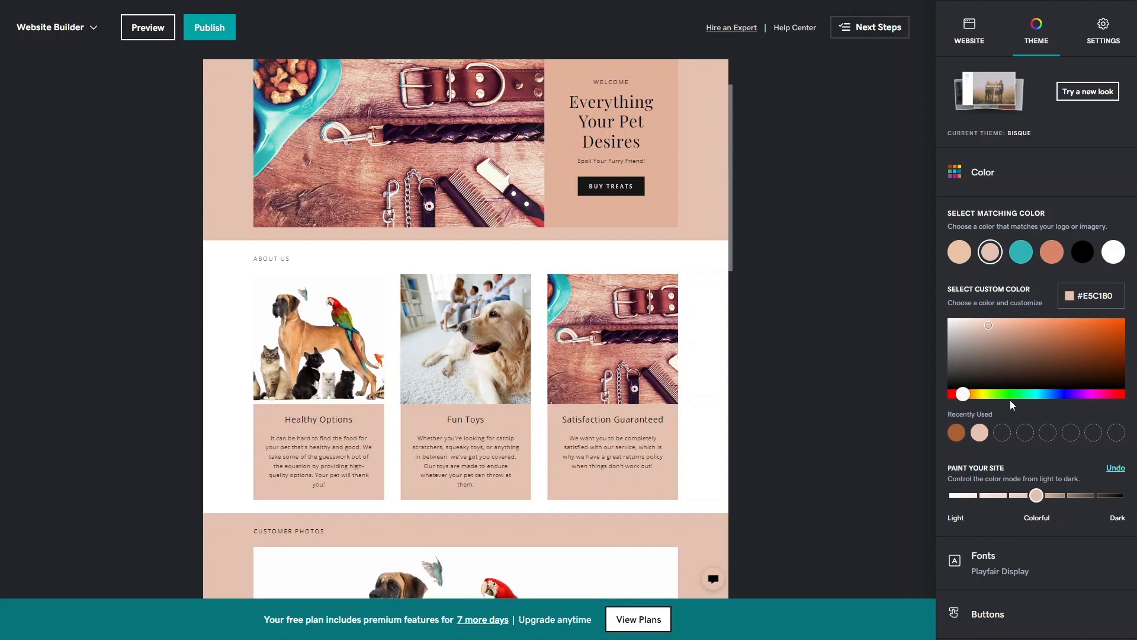
Try the Courier New and Helvetica font pairing, and set the site's fonts to the Caveat Brush and Droid Sans pairing.
left_click(984, 557)
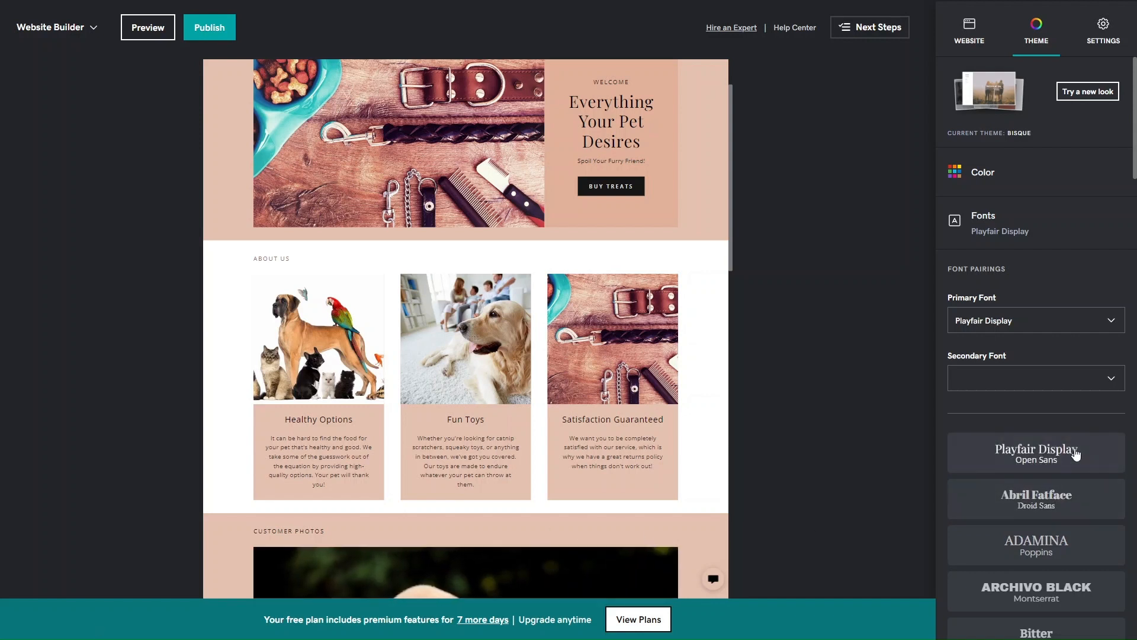
scroll(1061, 426, "down", 3)
scroll(1077, 455, "down", 1)
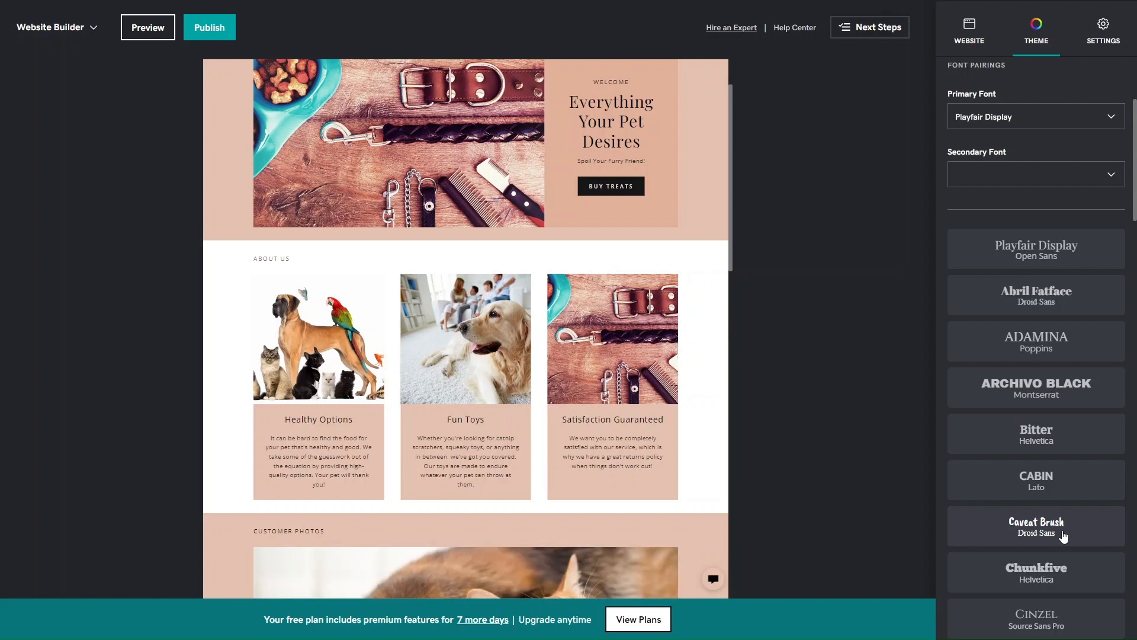
scroll(1038, 530, "down", 2)
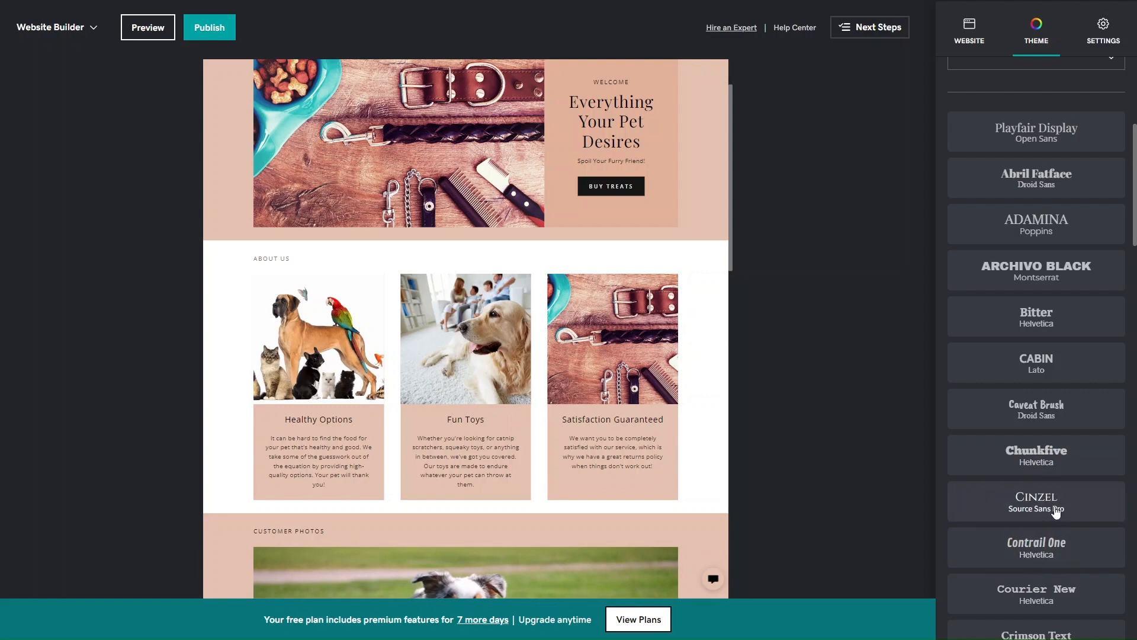
left_click(1054, 510)
left_click(1059, 555)
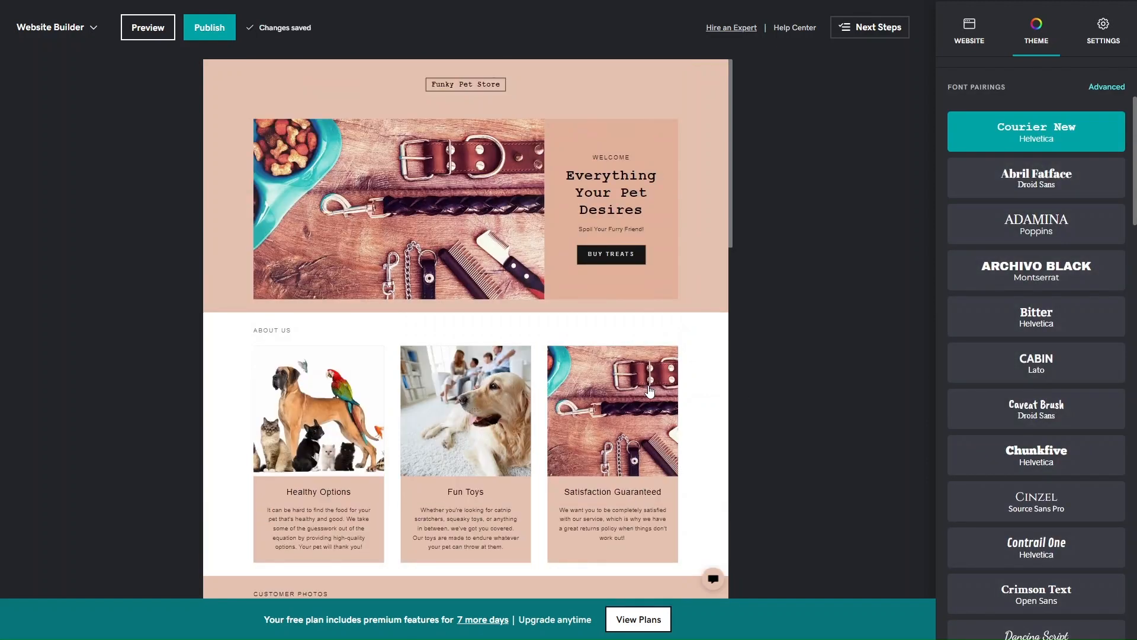
left_click(1004, 405)
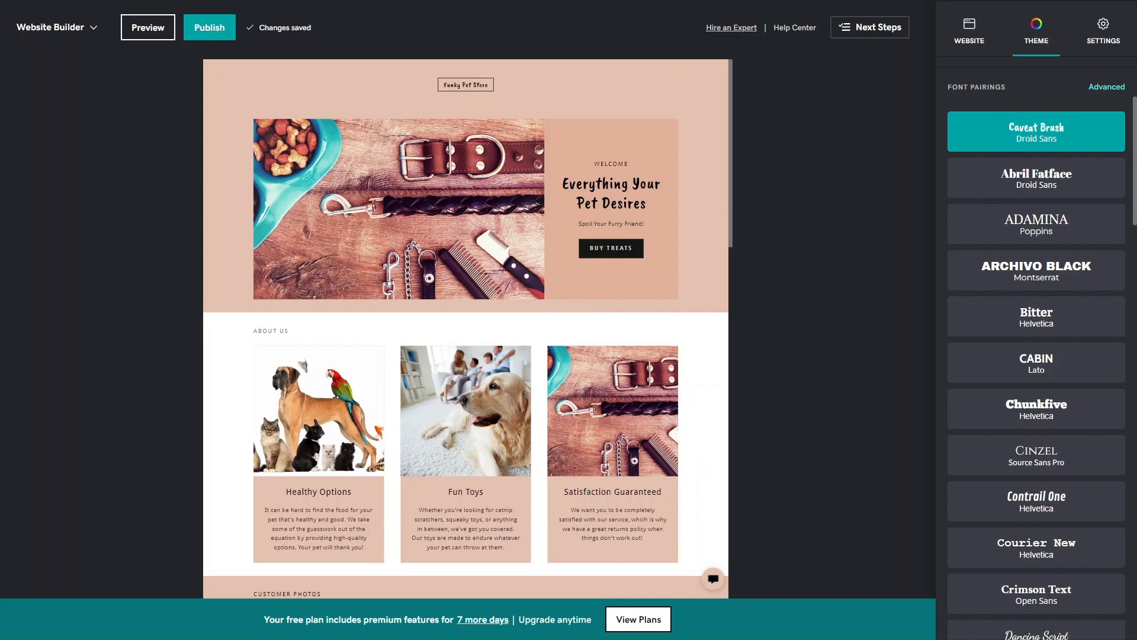
Show the advanced primary and secondary font options and look through the available font pairings.
scroll(1020, 245, "up", 3)
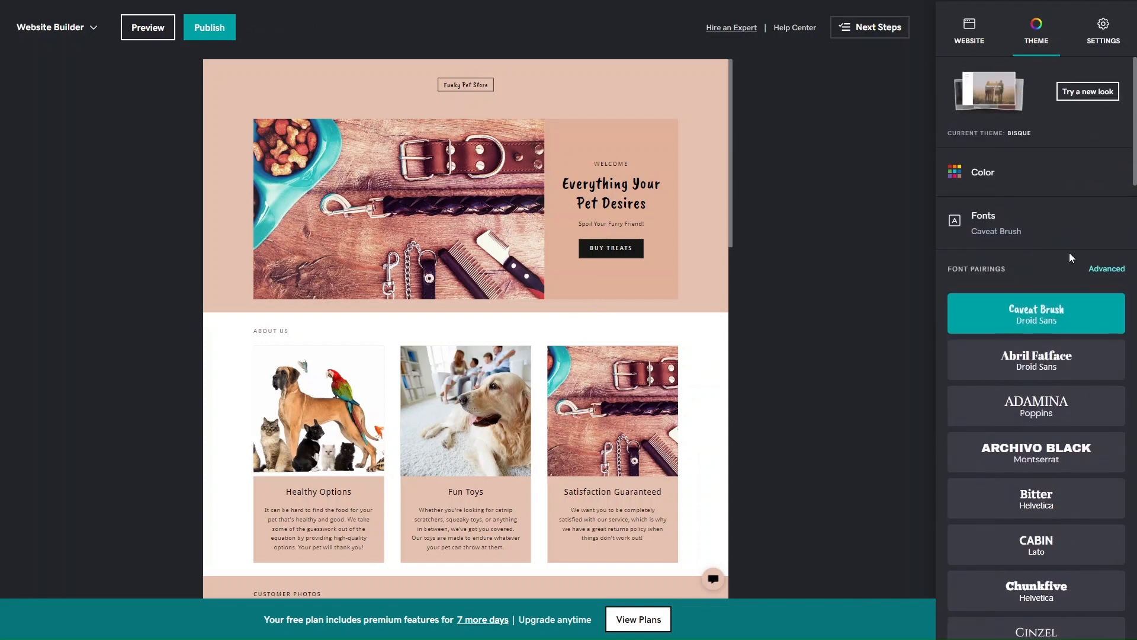
left_click(1107, 274)
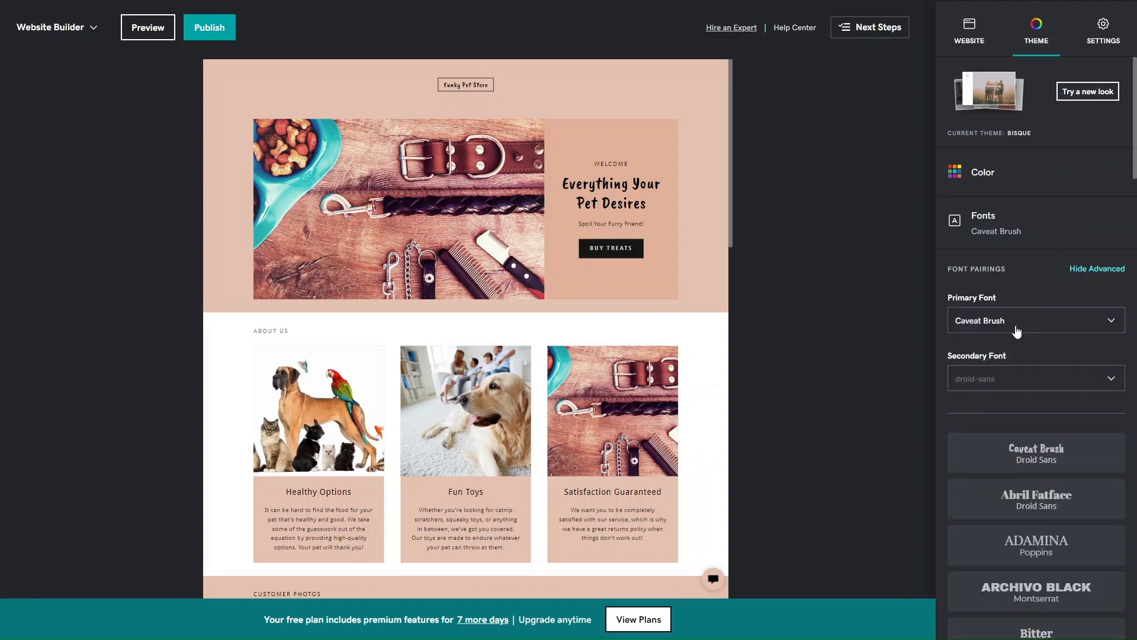
scroll(987, 398, "down", 8)
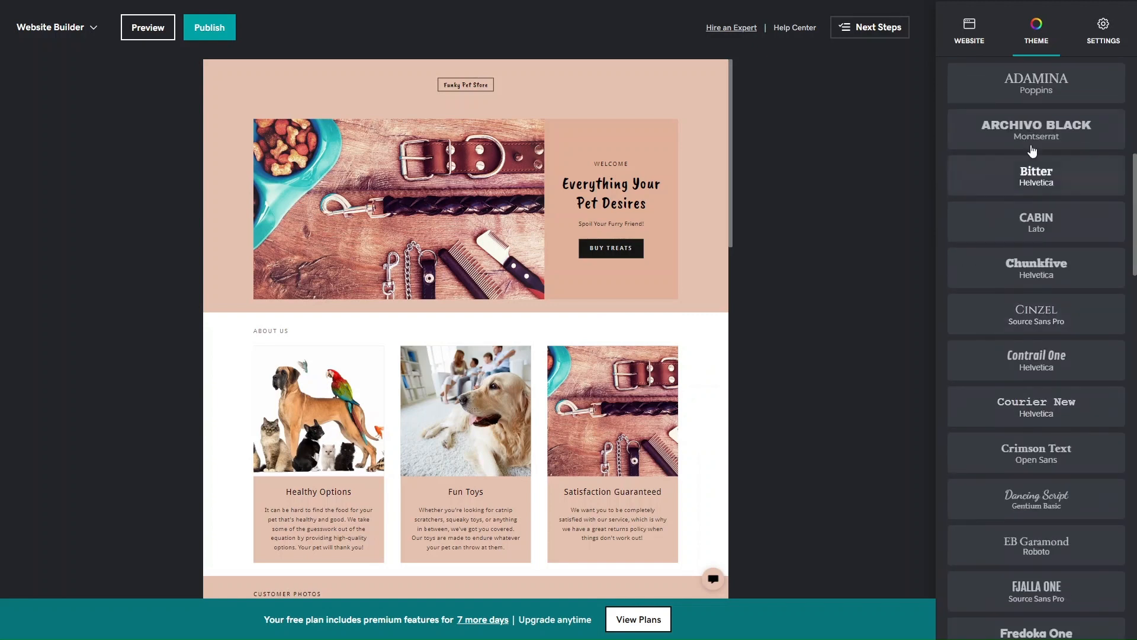
scroll(1002, 460, "down", 1)
scroll(1003, 460, "down", 1)
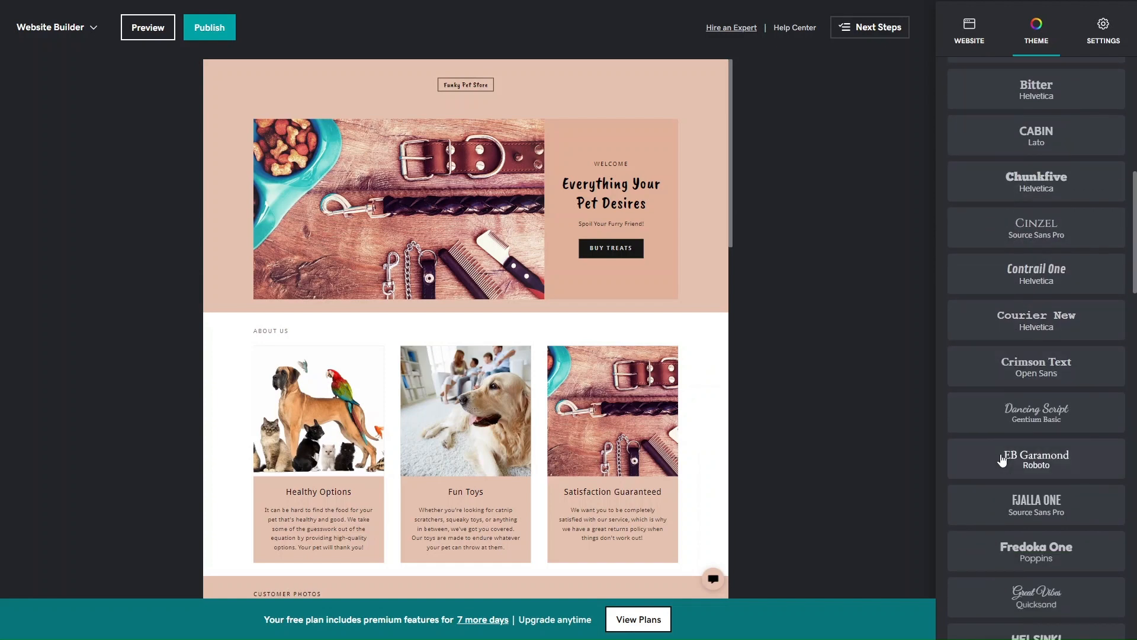
scroll(1002, 460, "up", 10)
scroll(1013, 228, "down", 5)
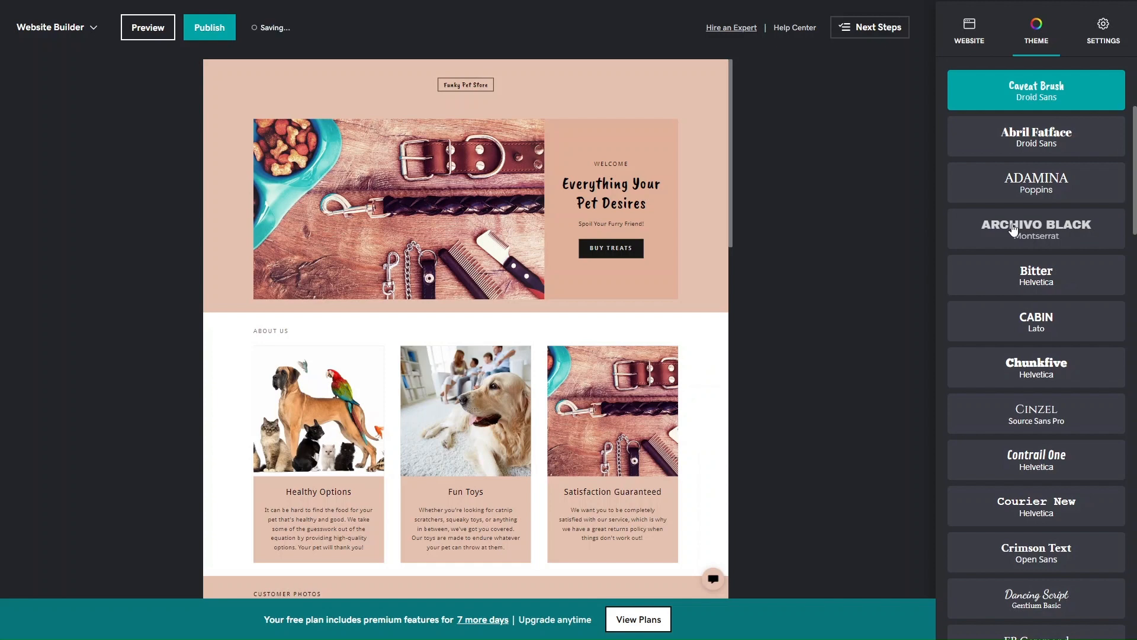
Open the header's headline and the Satisfaction Guaranteed description in the About Us section for editing.
left_click(559, 403)
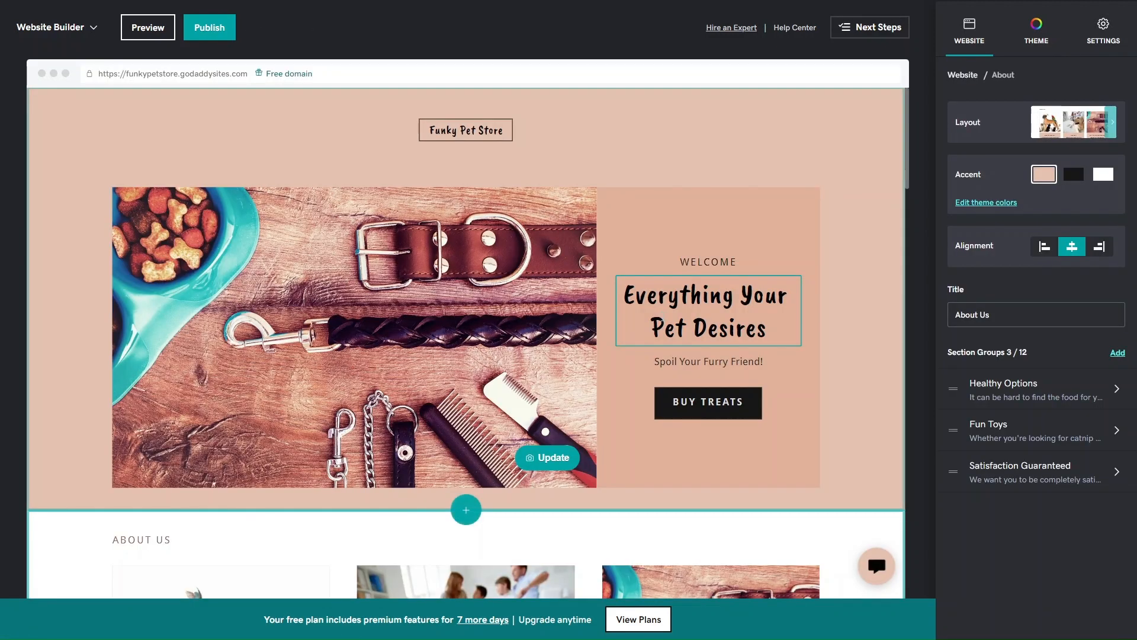
left_click(664, 317)
scroll(660, 356, "down", 5)
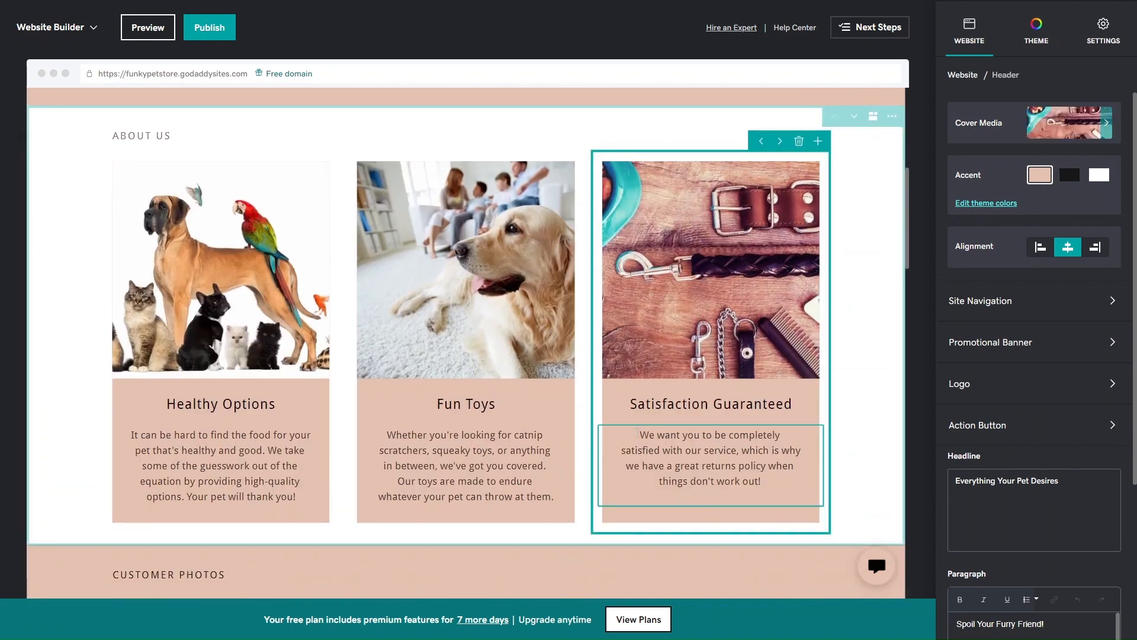
left_click(657, 405)
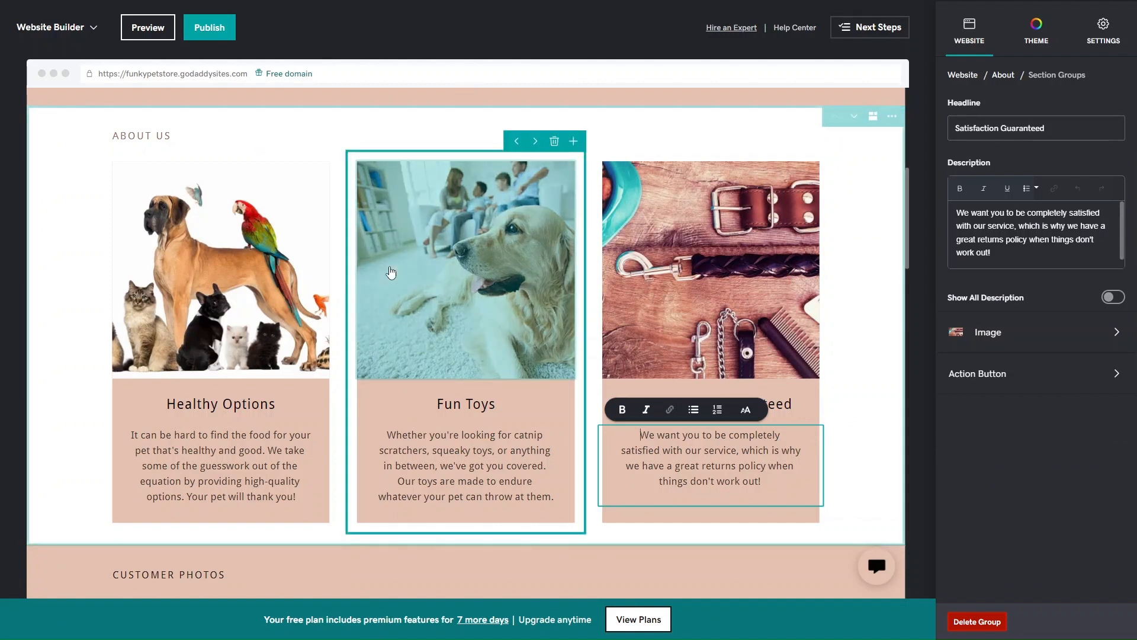
Preview the site in desktop view and look over the header and the About Us section.
left_click(149, 27)
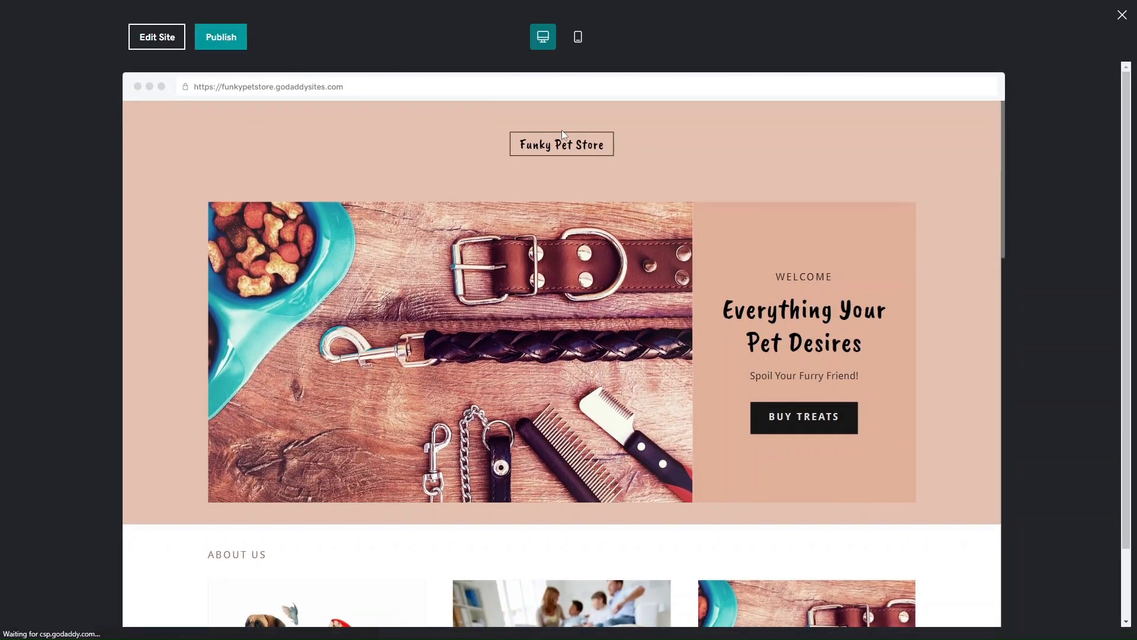
scroll(528, 324, "down", 2)
scroll(528, 324, "up", 2)
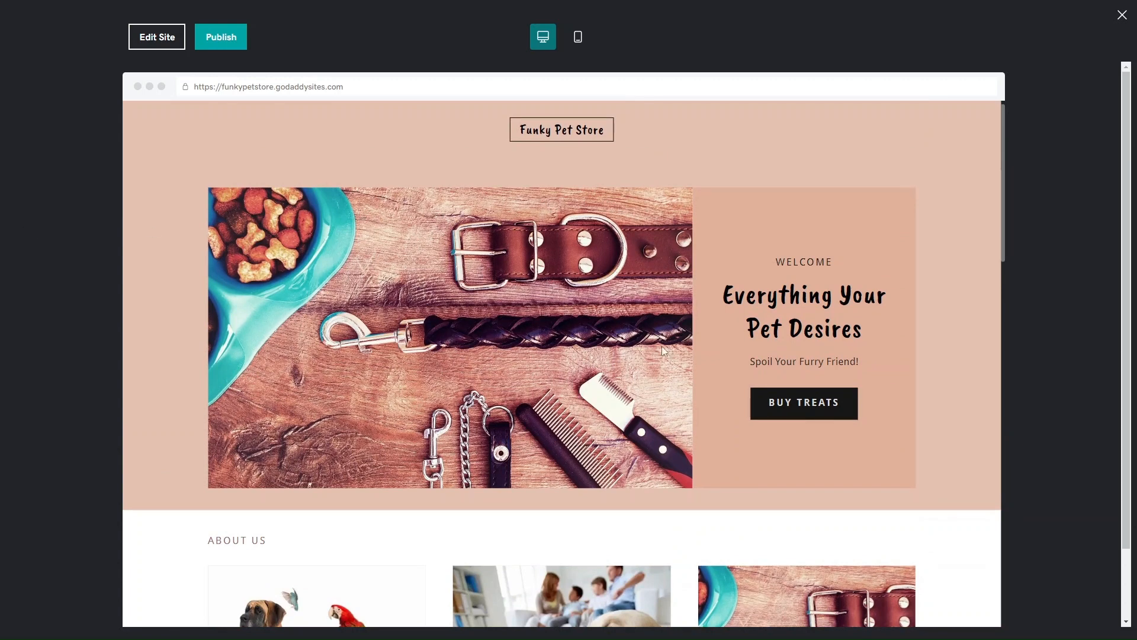
scroll(698, 337, "down", 4)
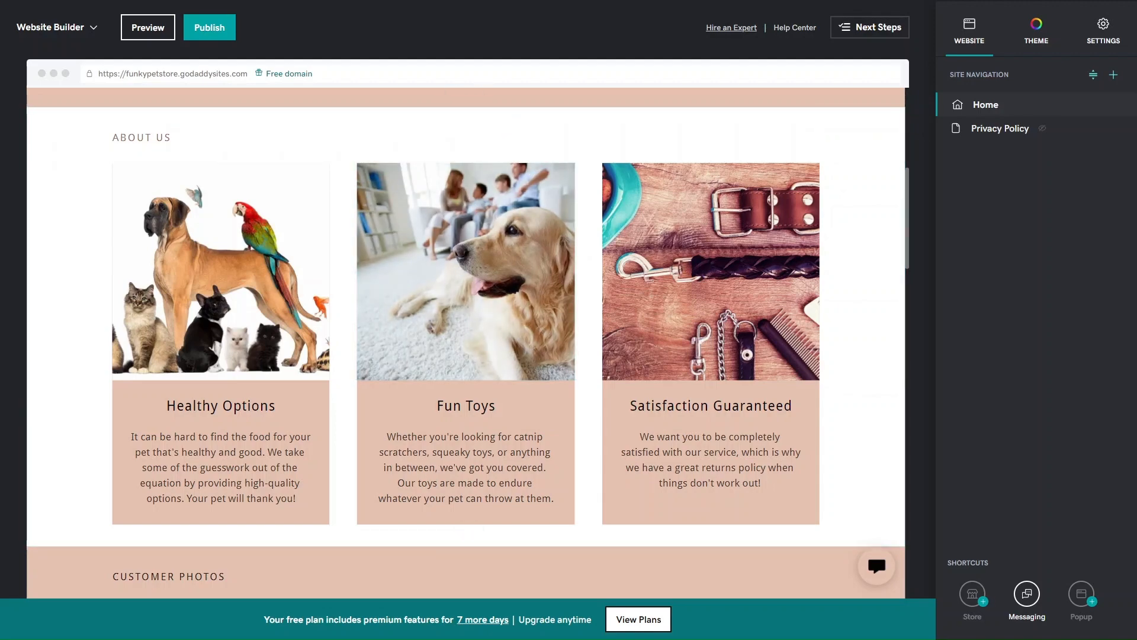
Examine the home page from the header through About Us to the start of the Customer Photos section.
scroll(469, 409, "down", 3)
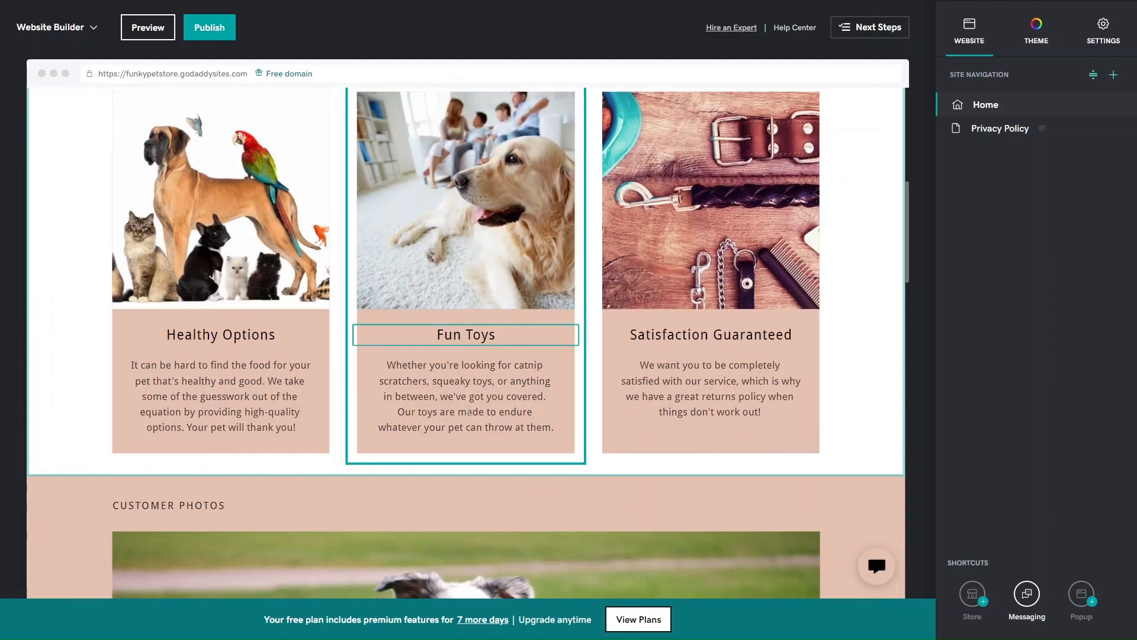
scroll(469, 408, "up", 3)
scroll(469, 410, "down", 3)
scroll(469, 410, "up", 4)
scroll(469, 409, "up", 3)
scroll(469, 409, "down", 2)
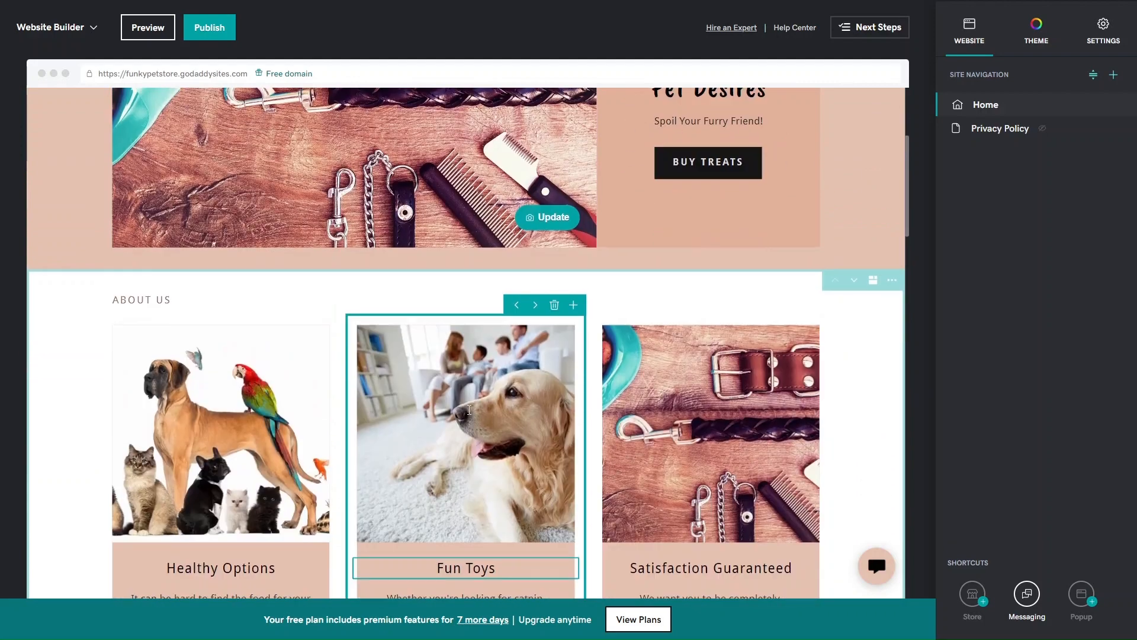
scroll(529, 300, "down", 2)
scroll(528, 297, "down", 3)
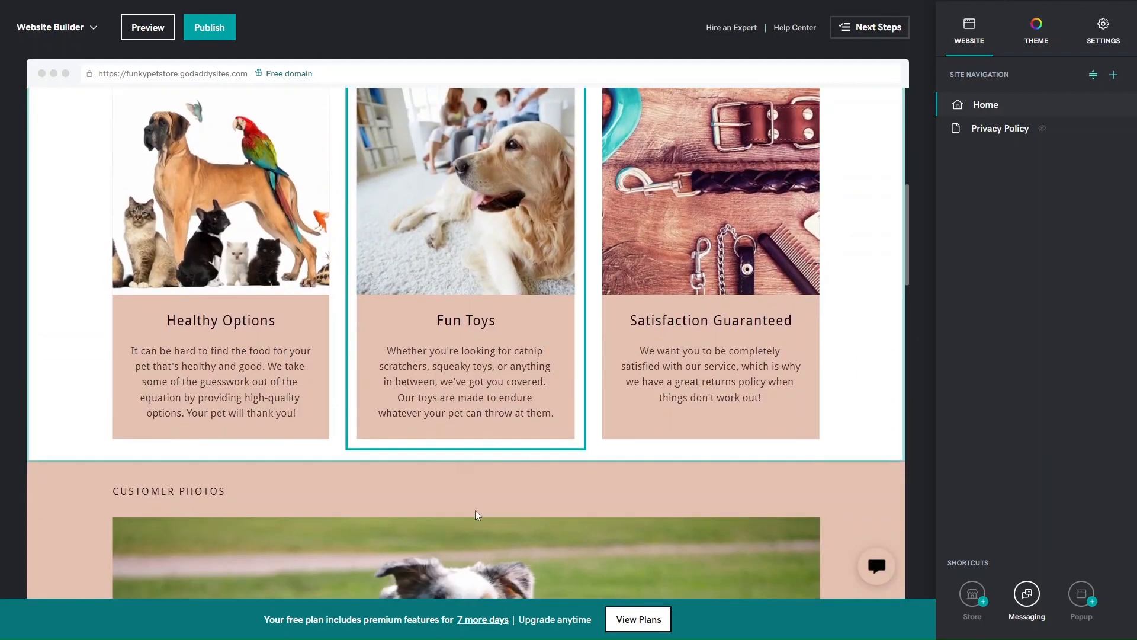
Start adding a section between About Us and Customer Photos and look through the Contact Us layouts.
mouse_move(454, 474)
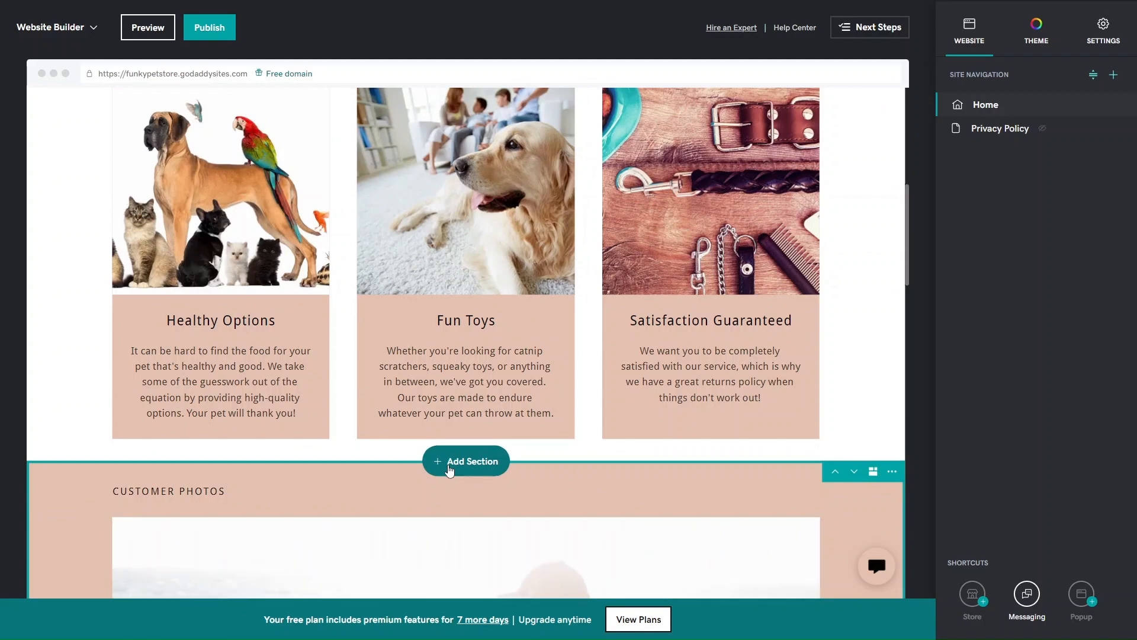
left_click(449, 469)
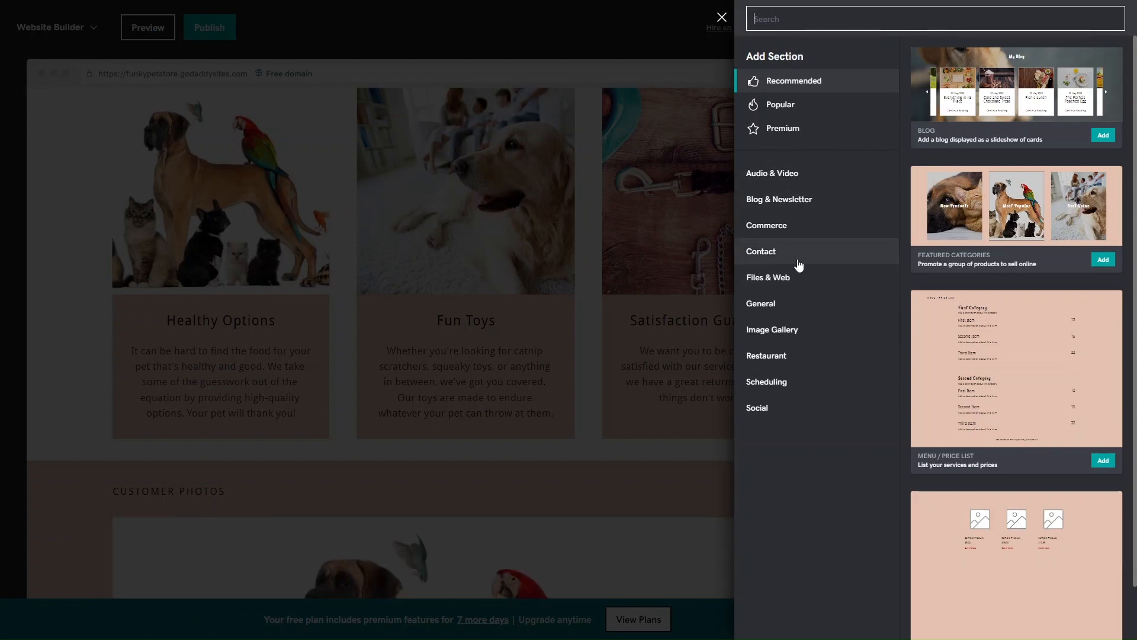
left_click(764, 258)
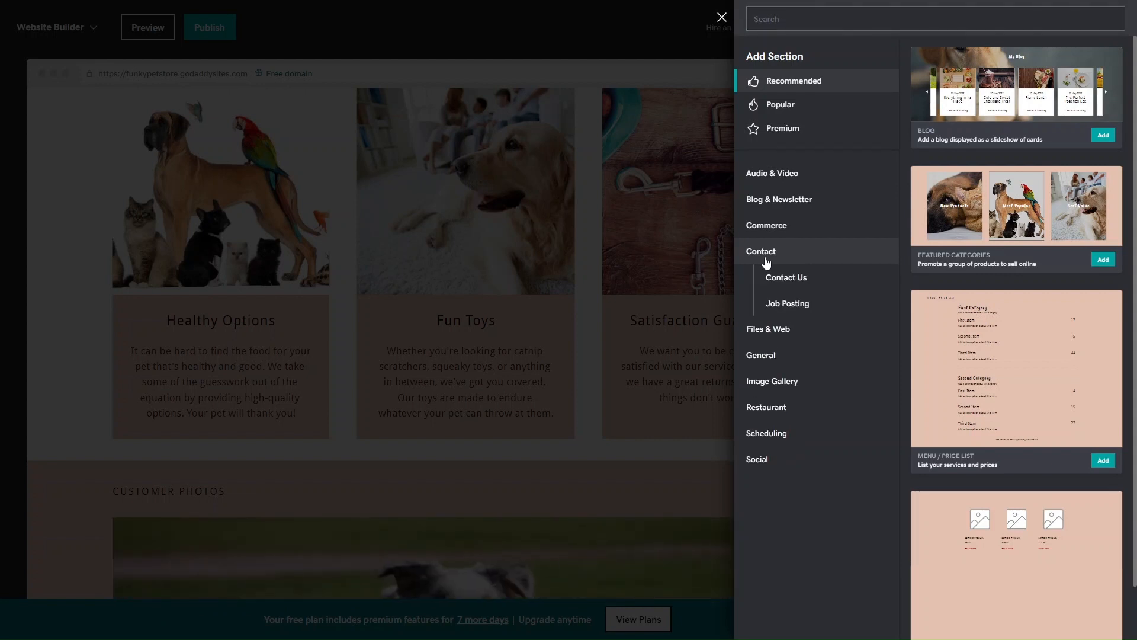
left_click(794, 293)
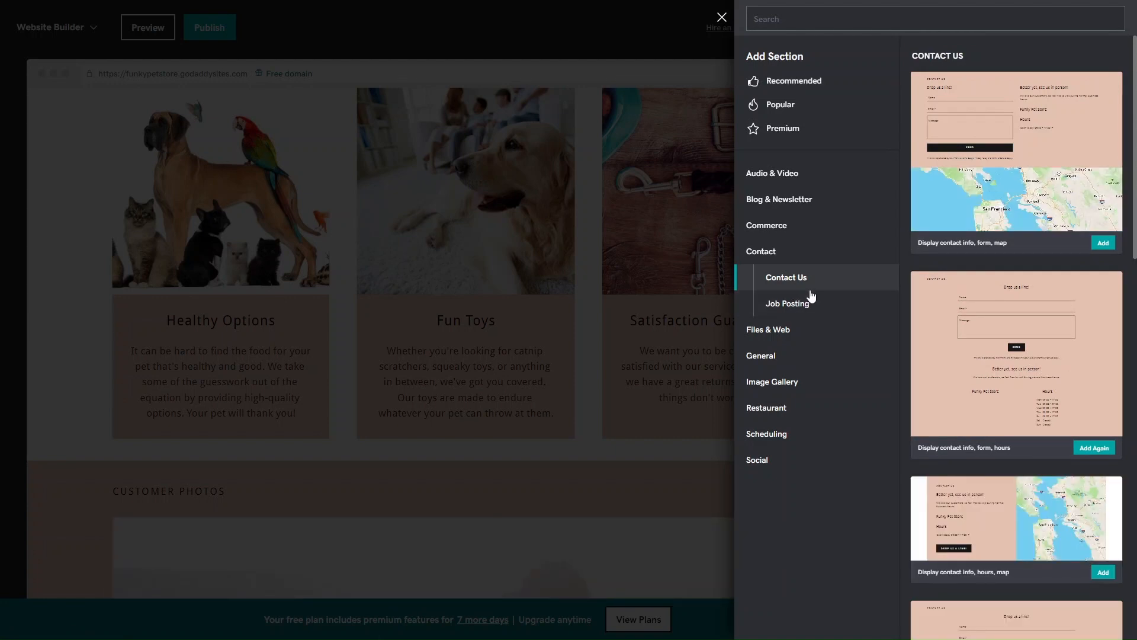
scroll(1027, 272, "down", 5)
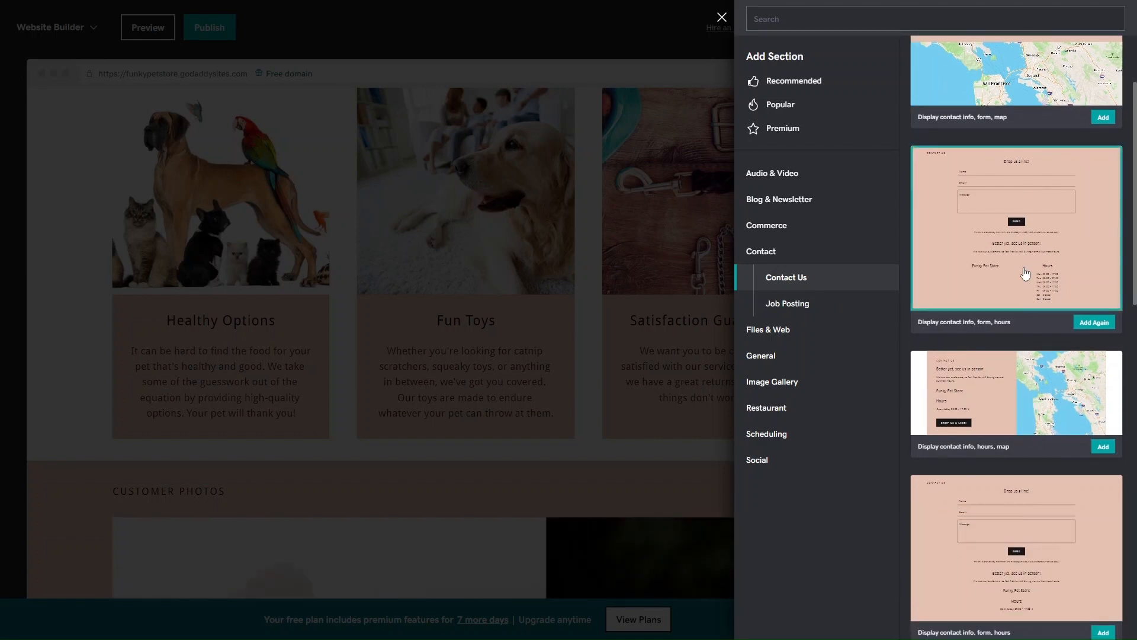
scroll(1027, 272, "down", 3)
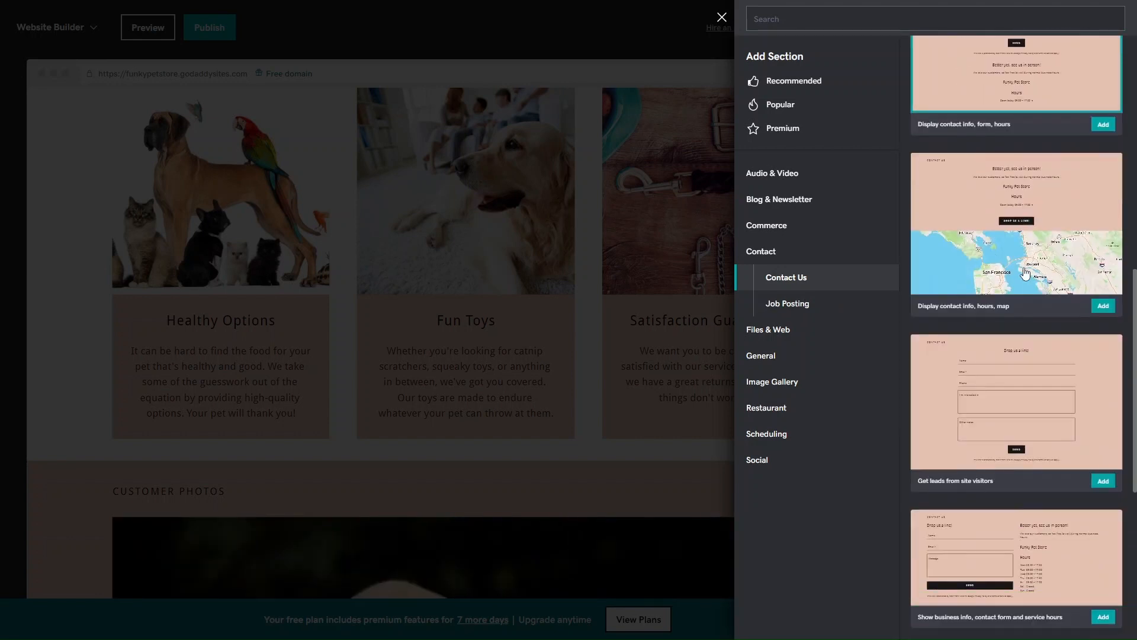
scroll(1025, 273, "up", 1)
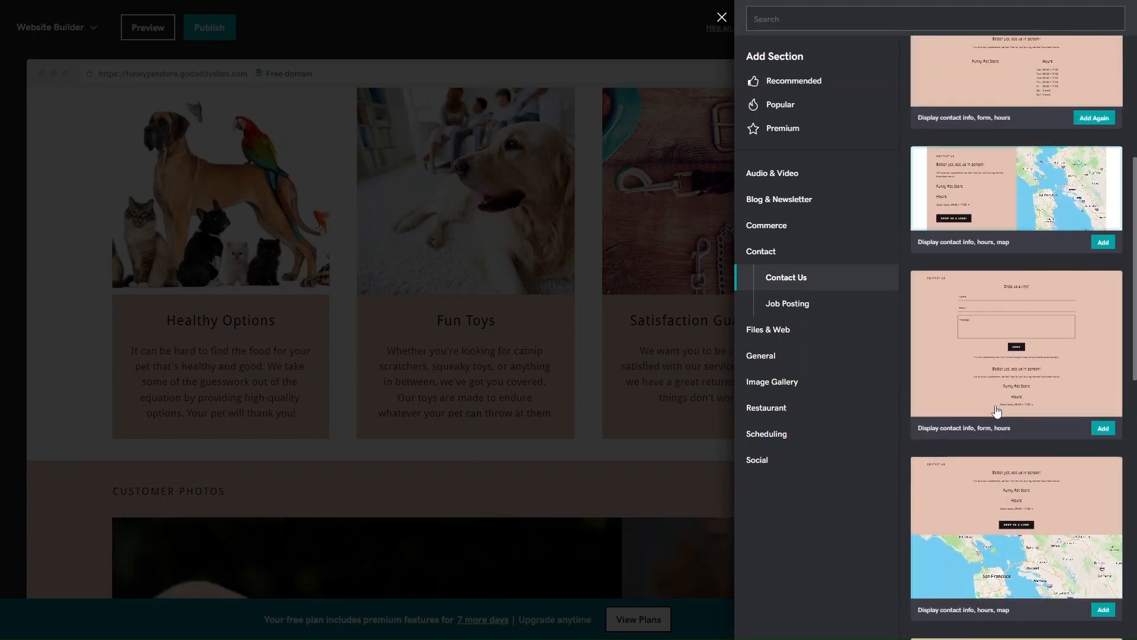
scroll(997, 409, "down", 4)
scroll(1017, 363, "up", 1)
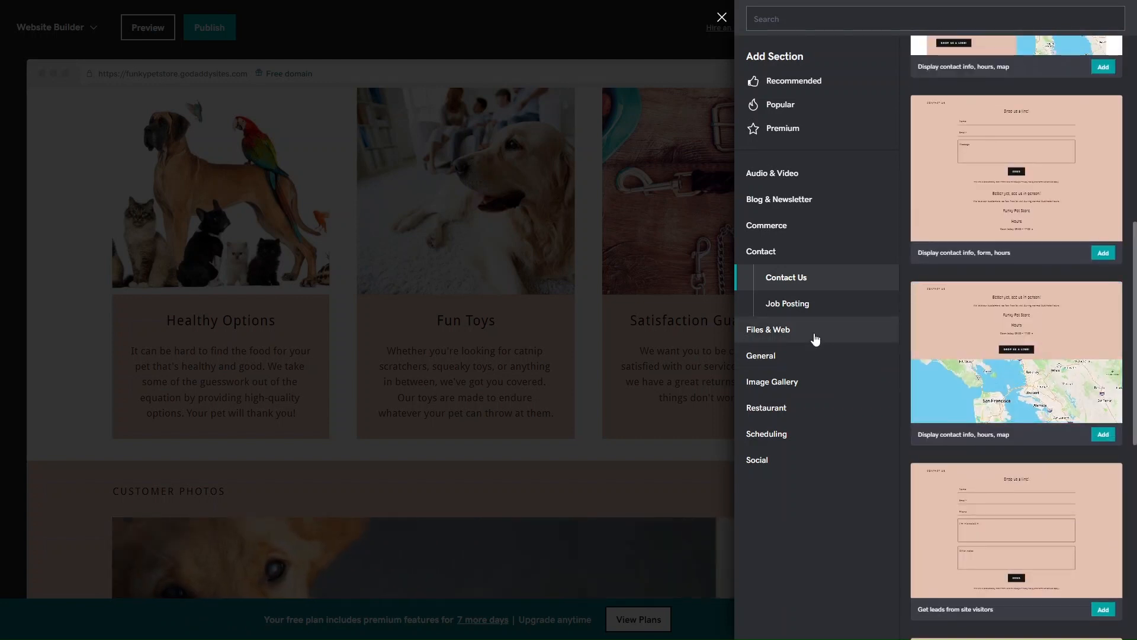
Browse the Audio & Video, Blog & Newsletter and General section types and view the Buttons layout.
left_click(795, 175)
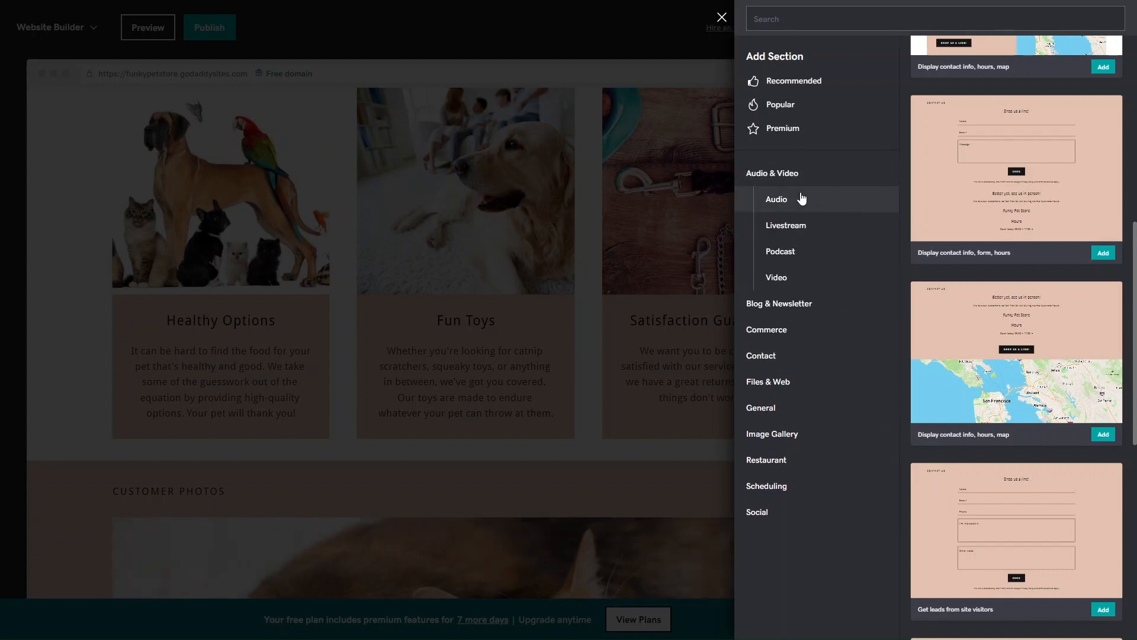
left_click(785, 305)
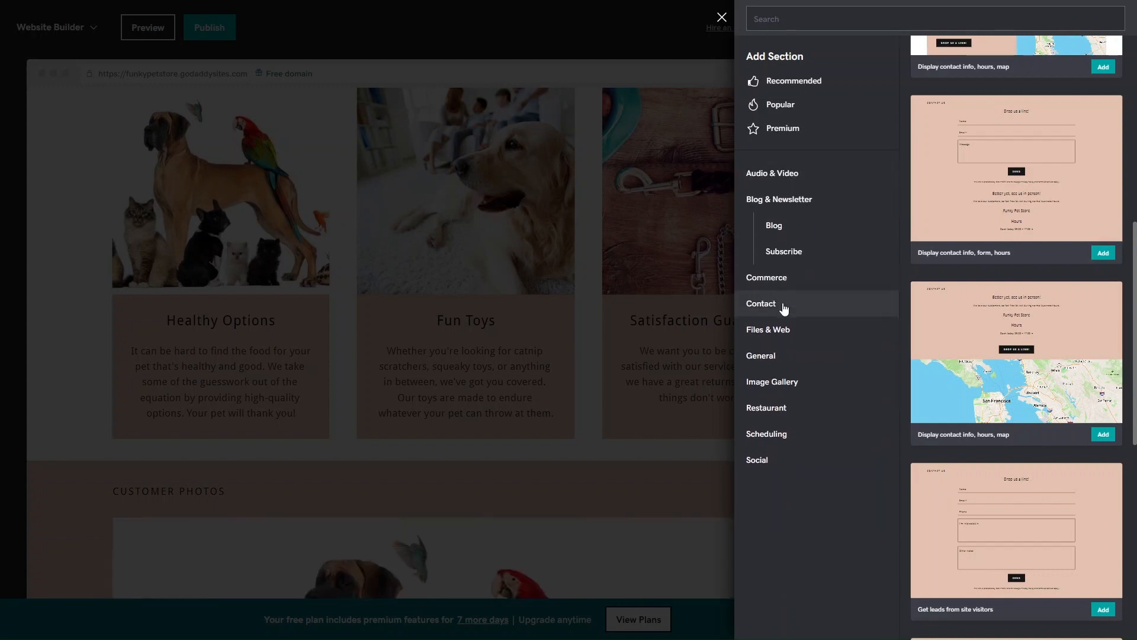
left_click(784, 358)
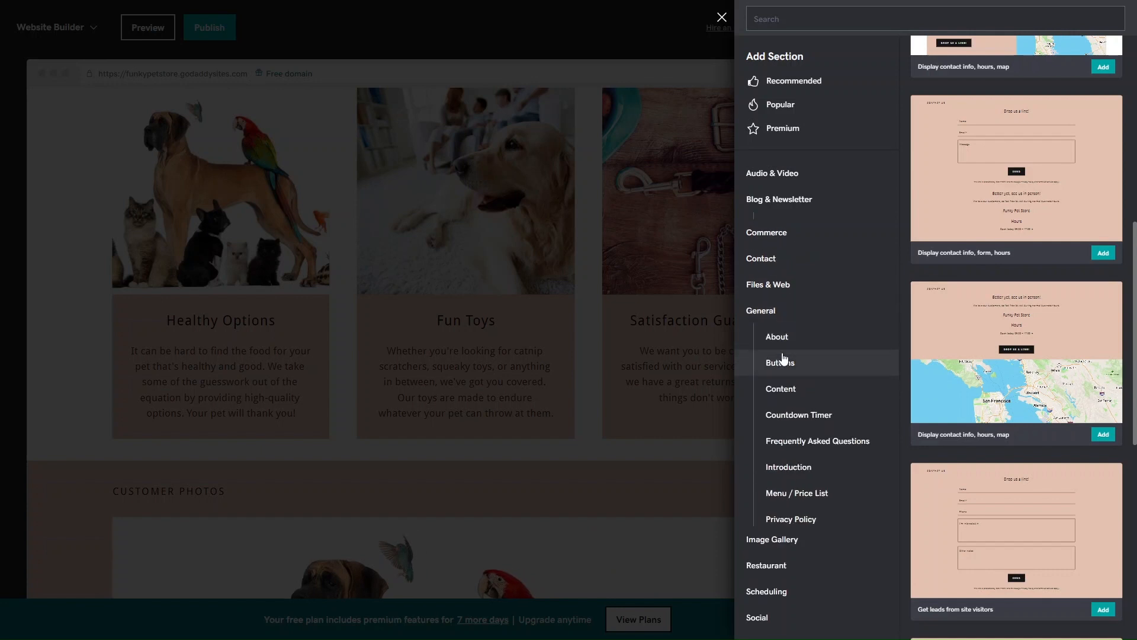
left_click(781, 356)
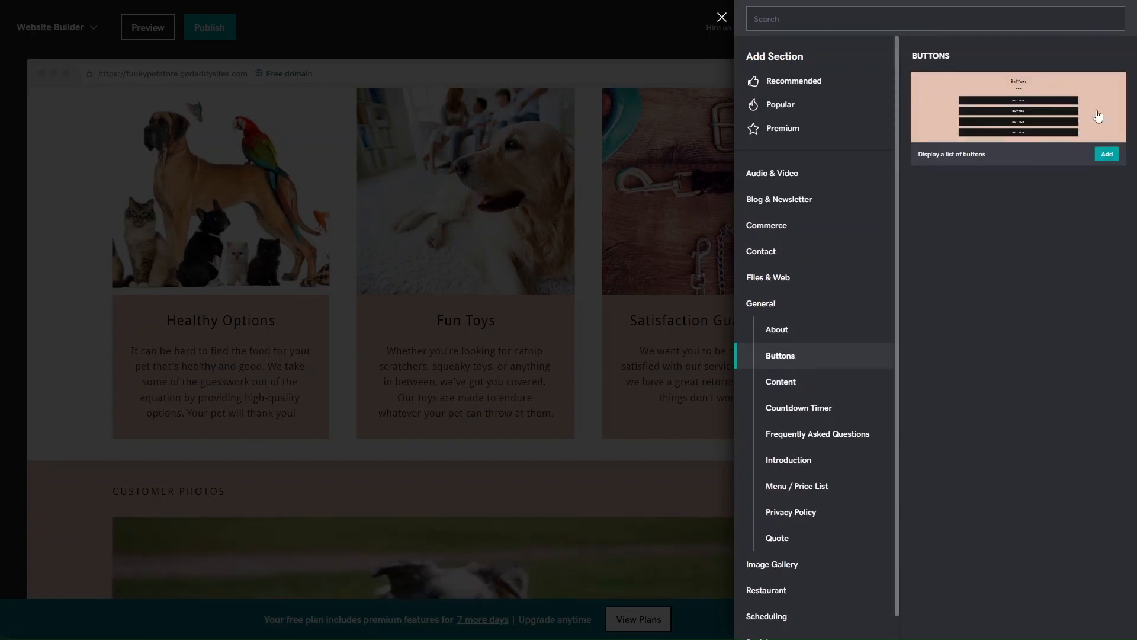
Add the Content section layout for displaying testimonials or grouped items between About Us and Customer Photos.
left_click(842, 388)
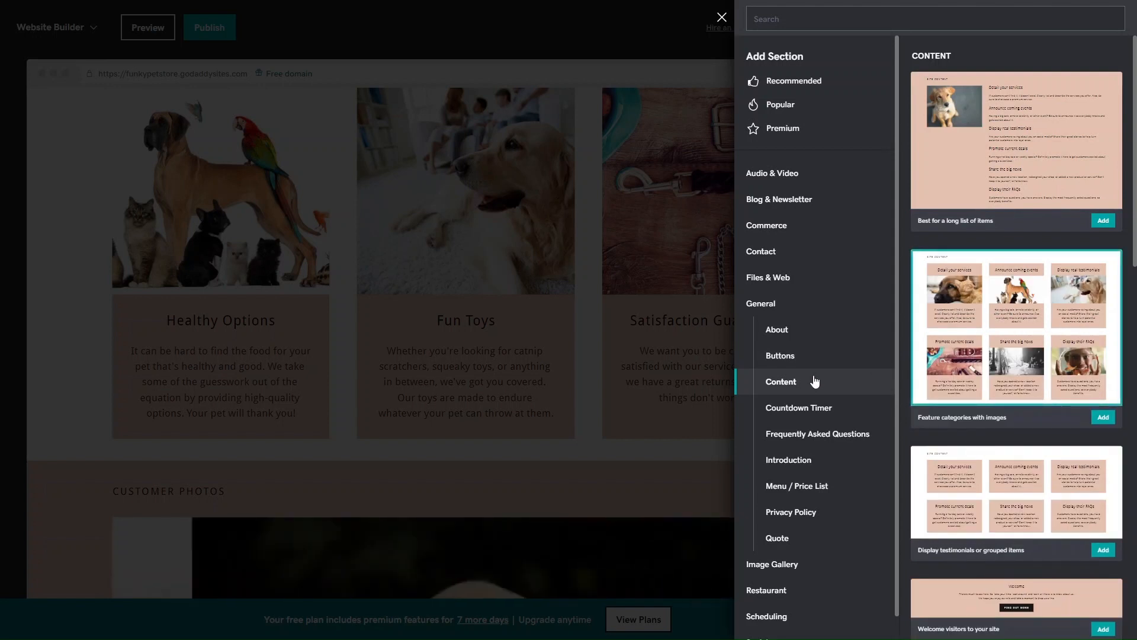
scroll(991, 414, "down", 4)
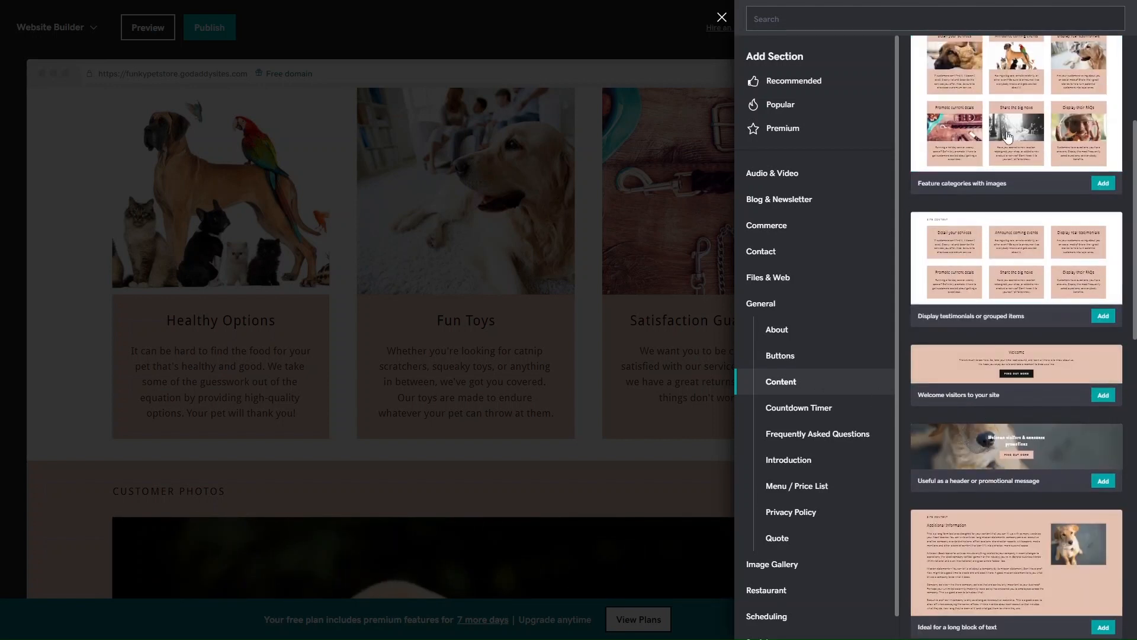
scroll(992, 332, "down", 3)
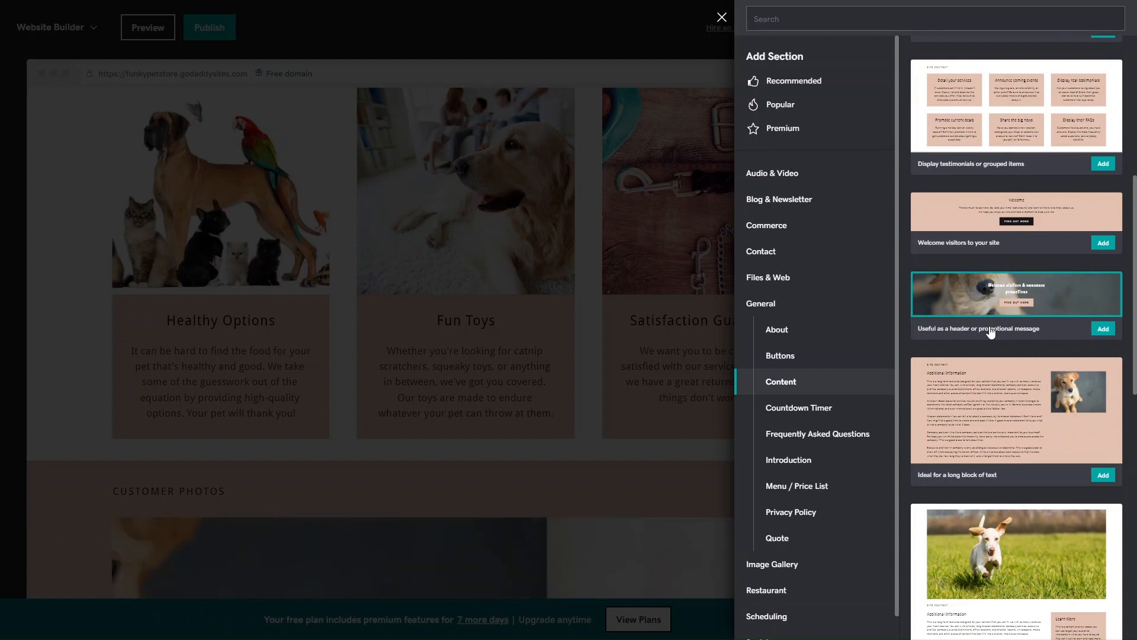
scroll(990, 332, "up", 3)
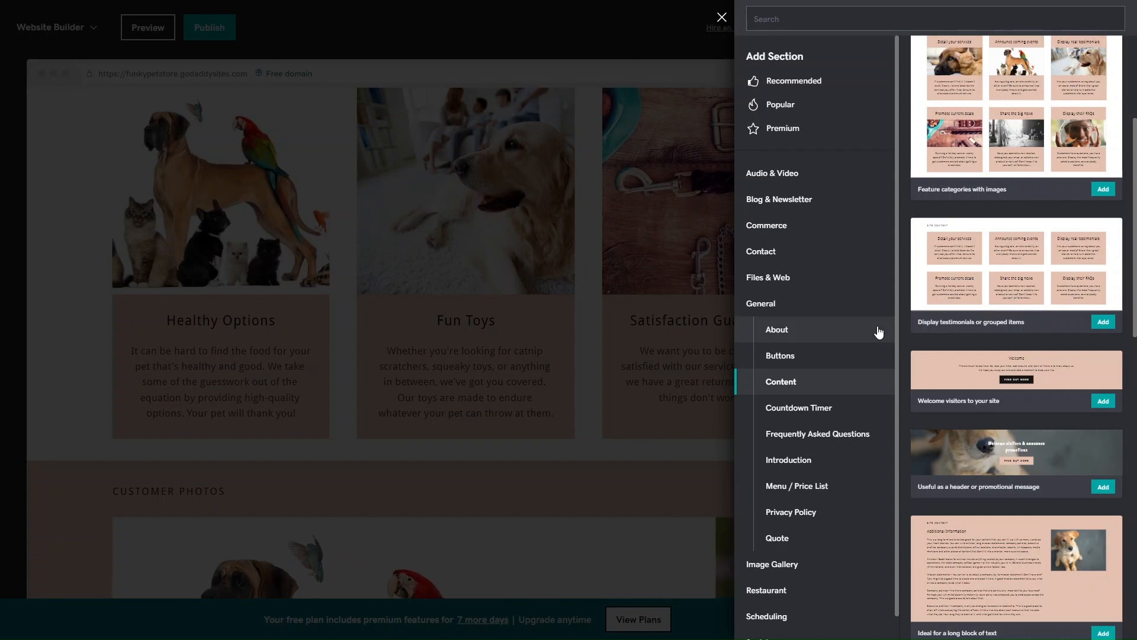
scroll(1038, 330, "up", 1)
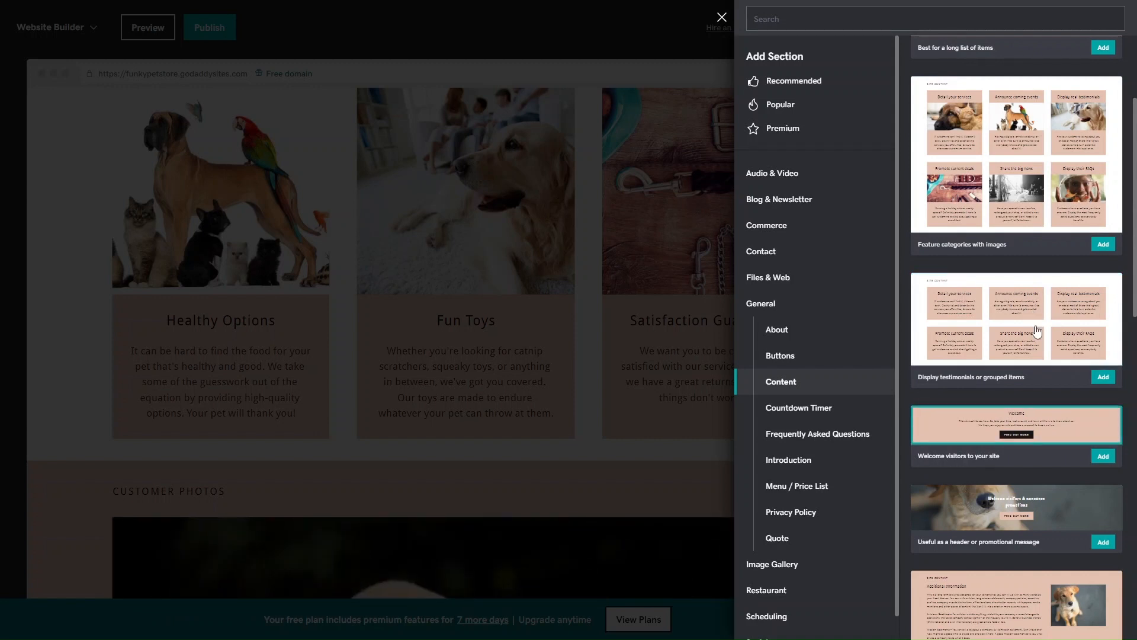
left_click(1104, 378)
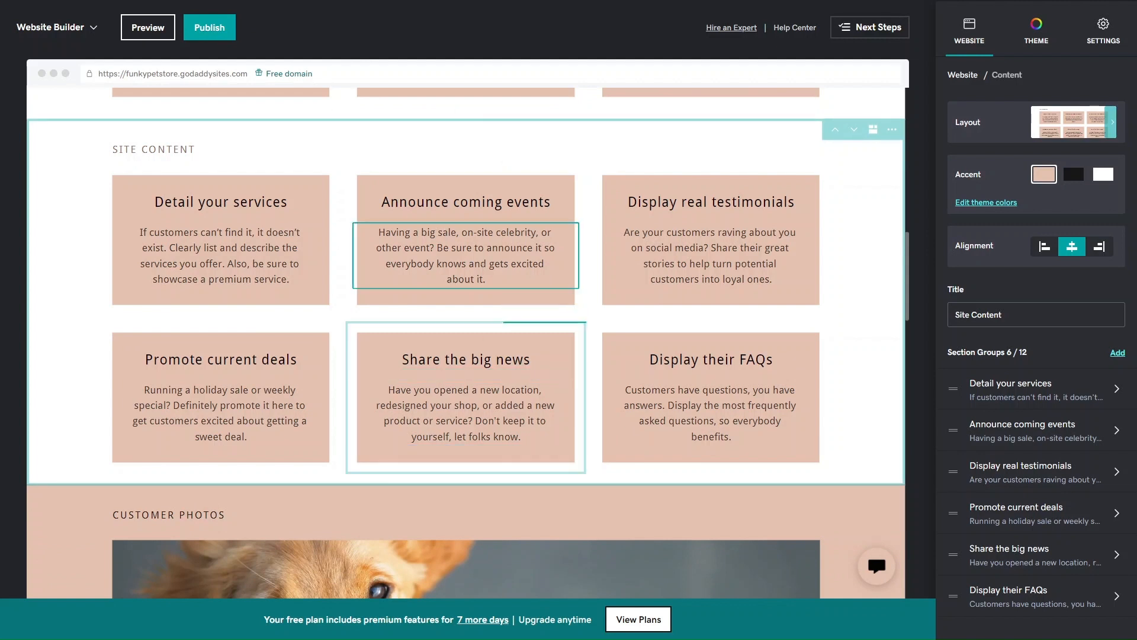
Select the Site Content section's title and set the section's accent color to black.
scroll(485, 273, "up", 2)
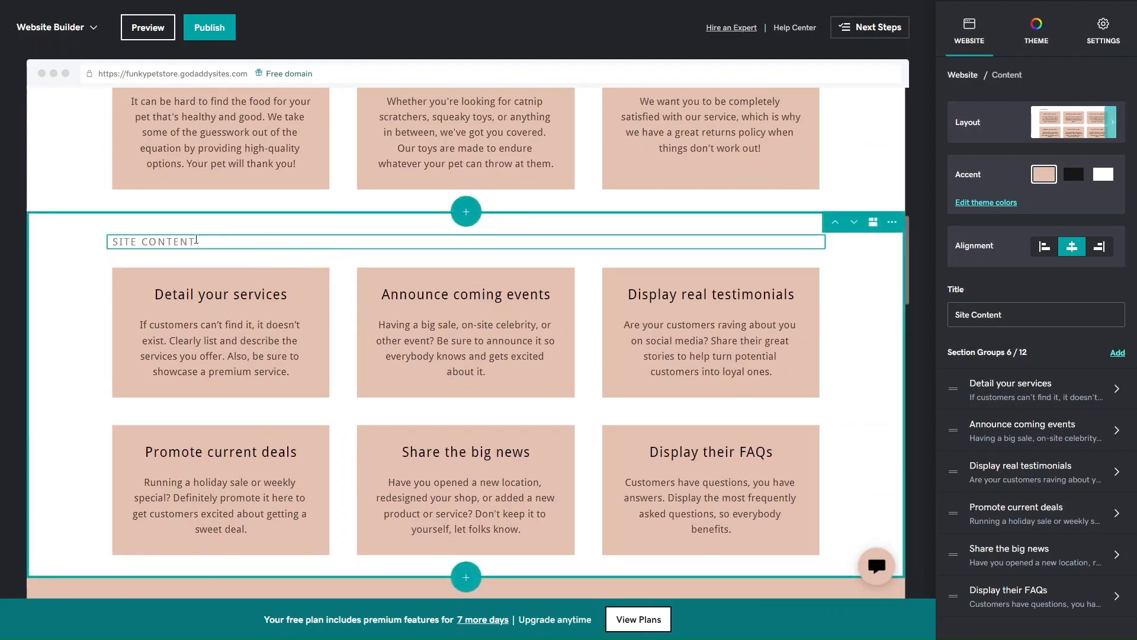
left_click(197, 242)
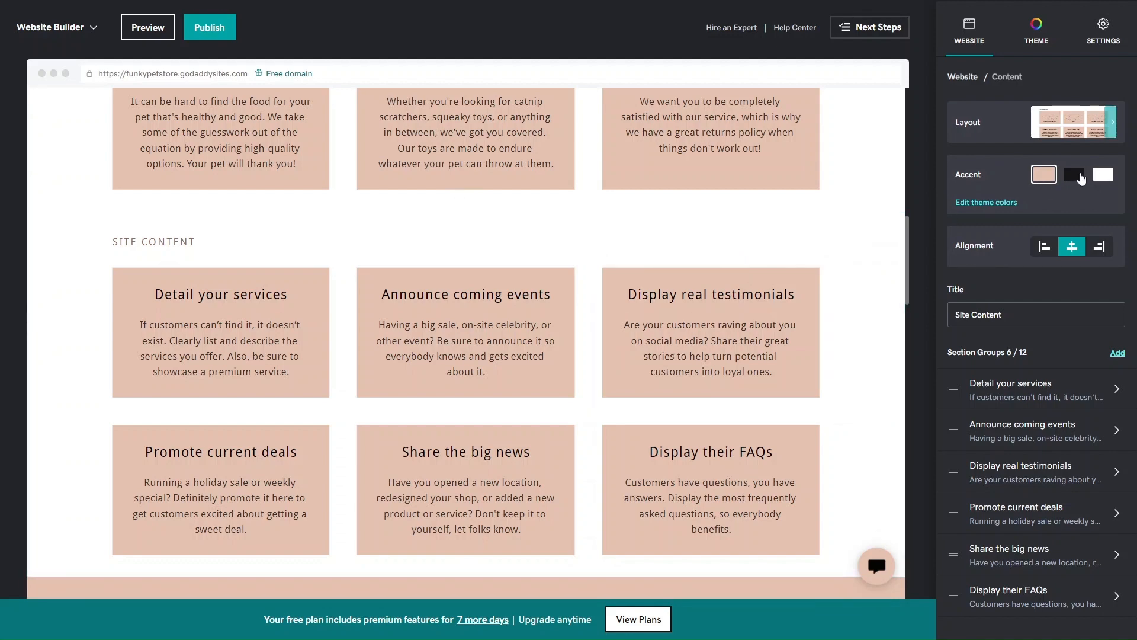
left_click(1082, 178)
left_click(1105, 176)
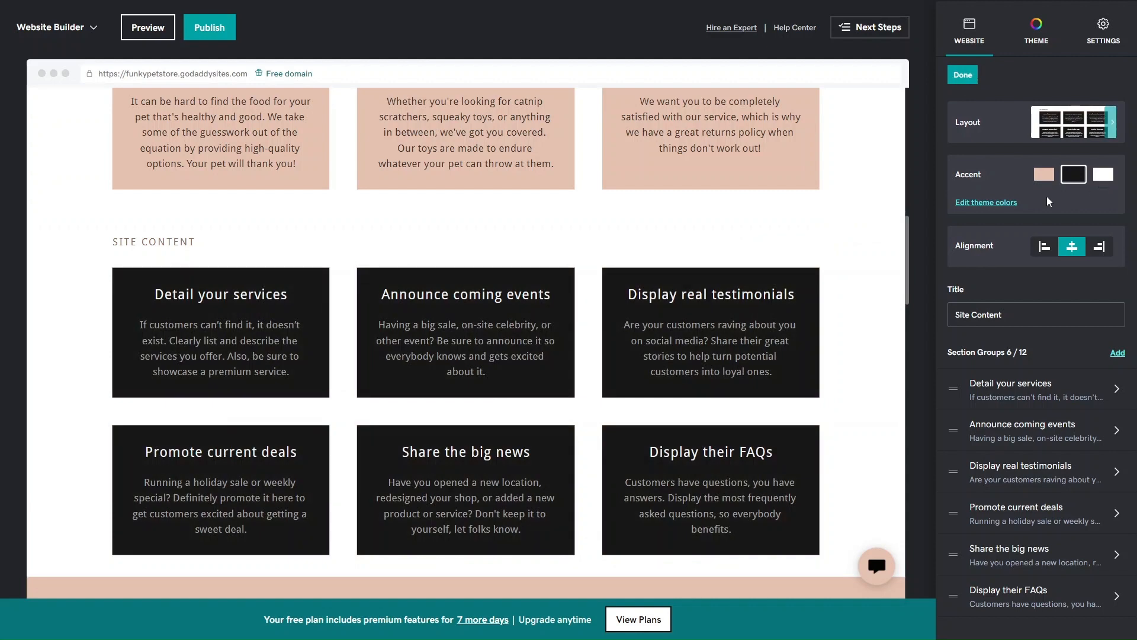
Set the Site Content section's accent to the peach theme color and try its other text alignments, ending with centered.
left_click(1044, 176)
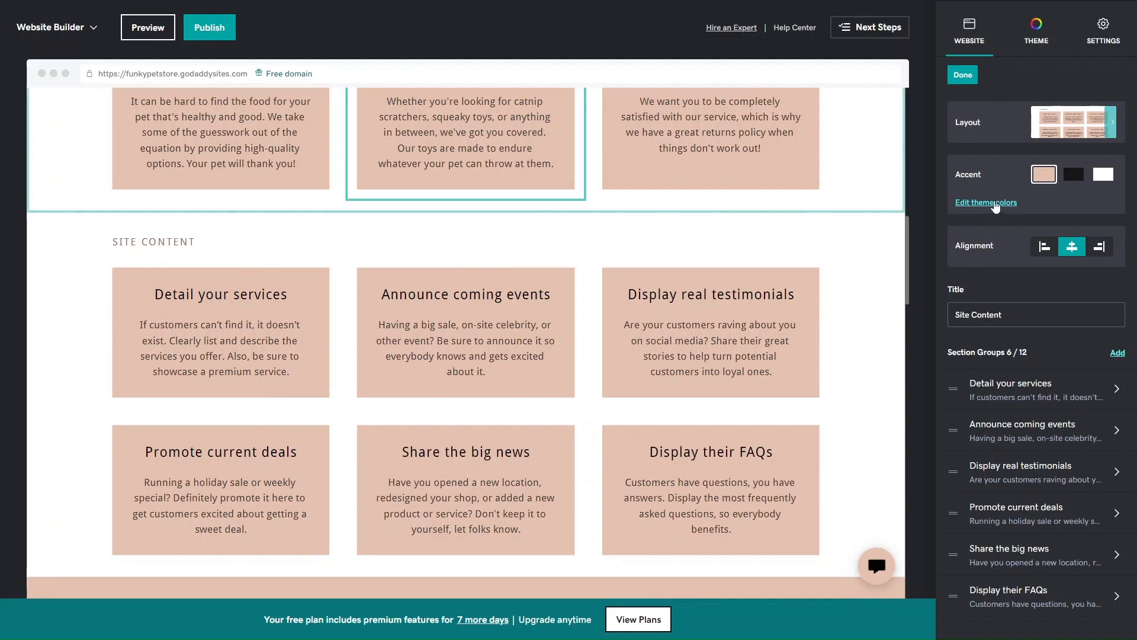
left_click(995, 203)
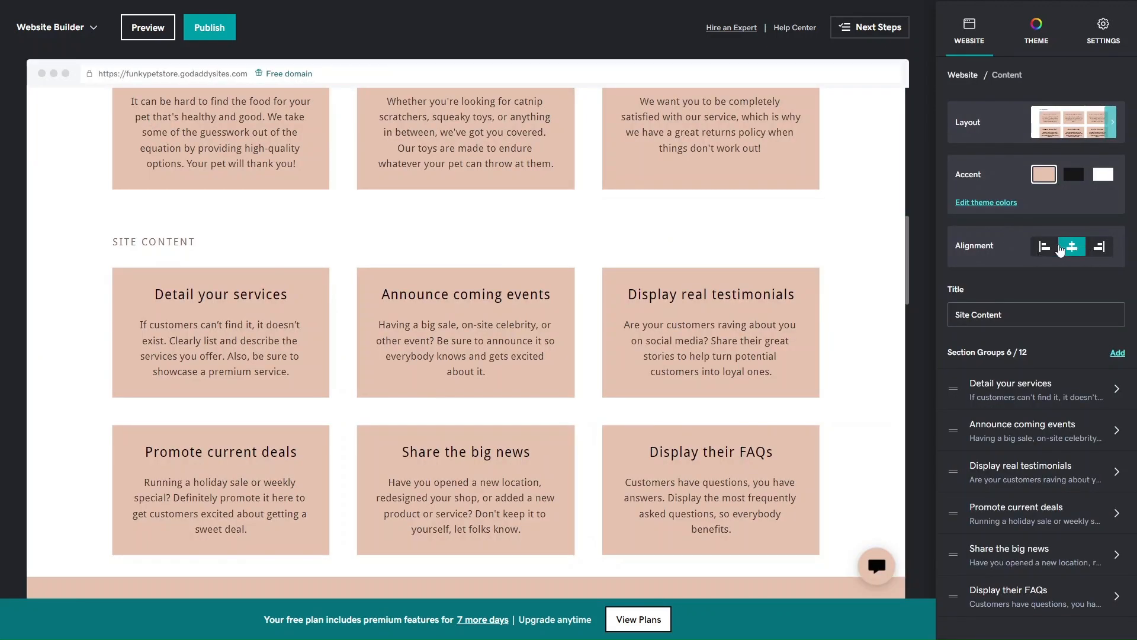
left_click(1046, 248)
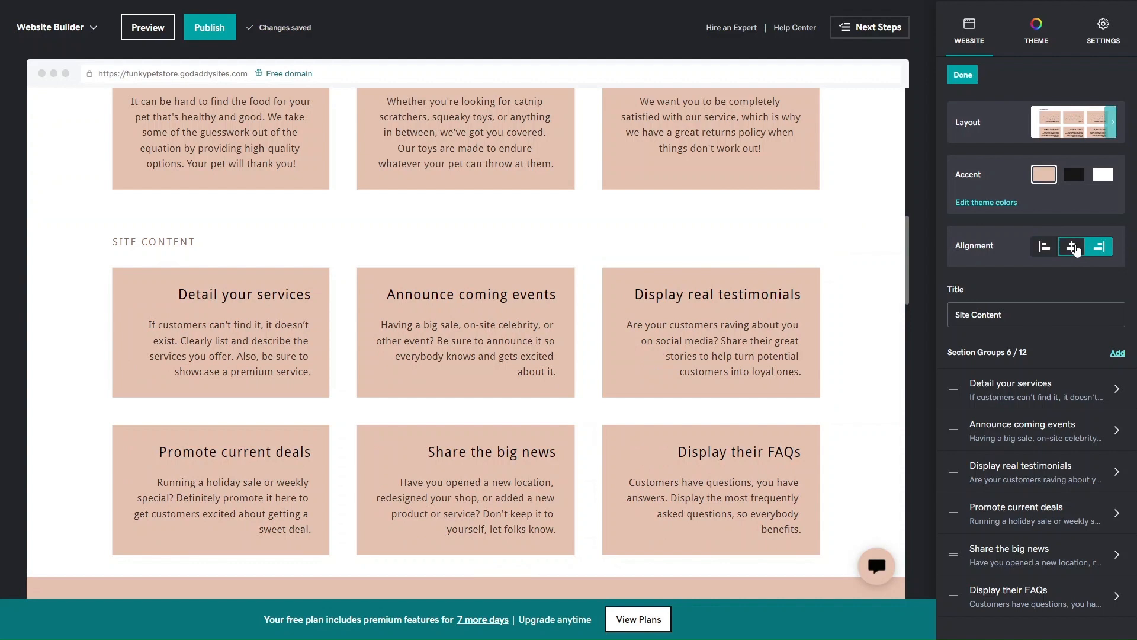
left_click(1072, 247)
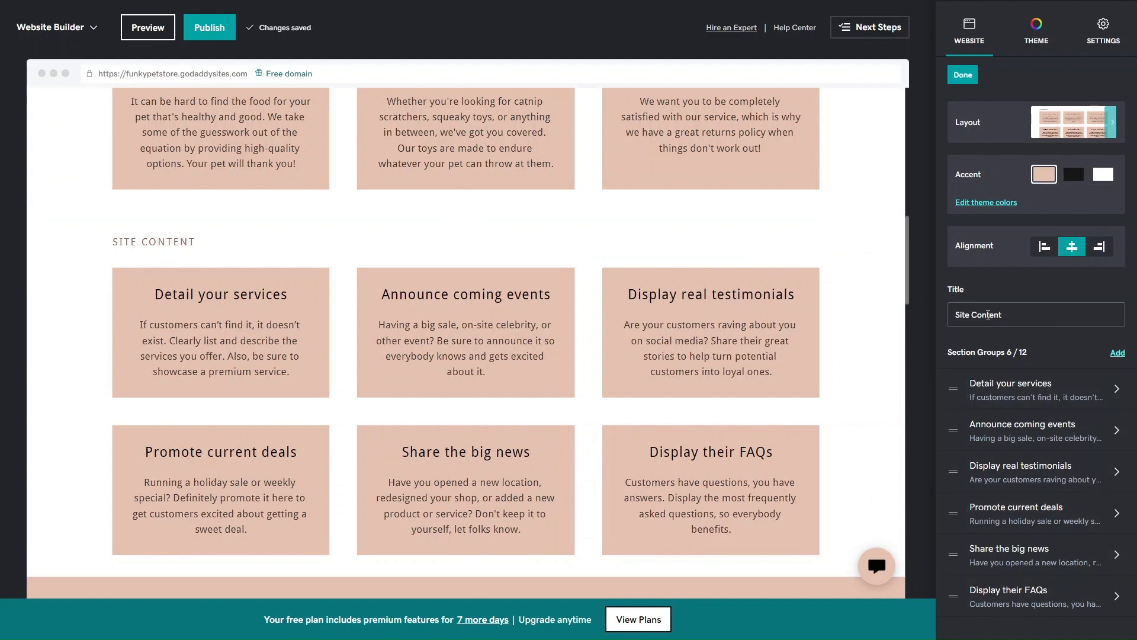
Change the Site Content section's title to "Testimonials".
left_click(454, 388)
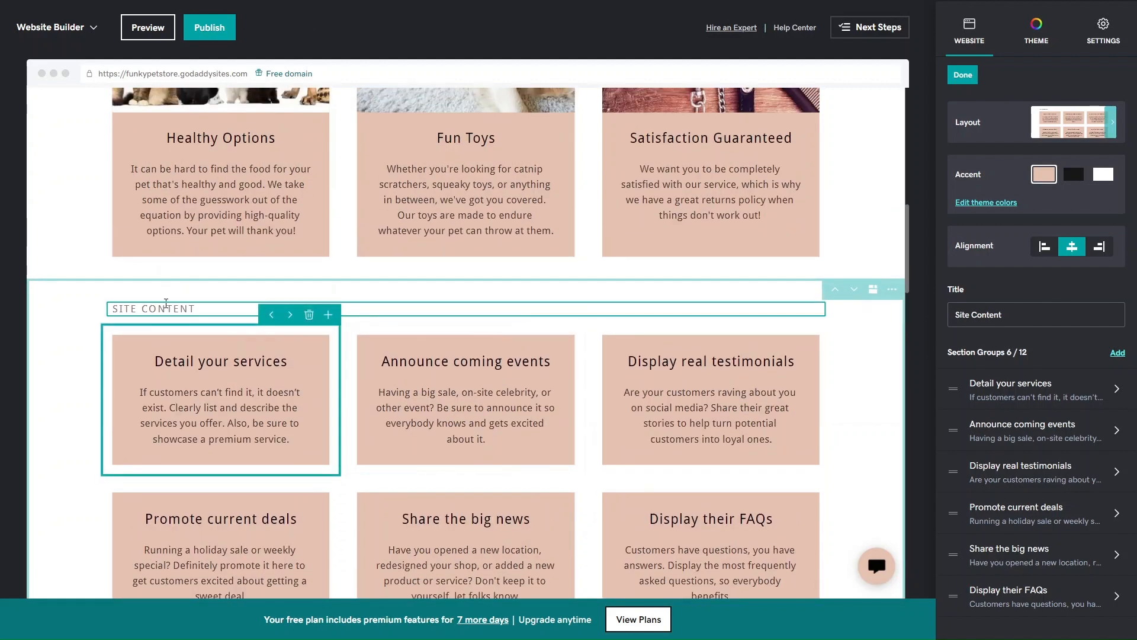
triple_click(987, 314)
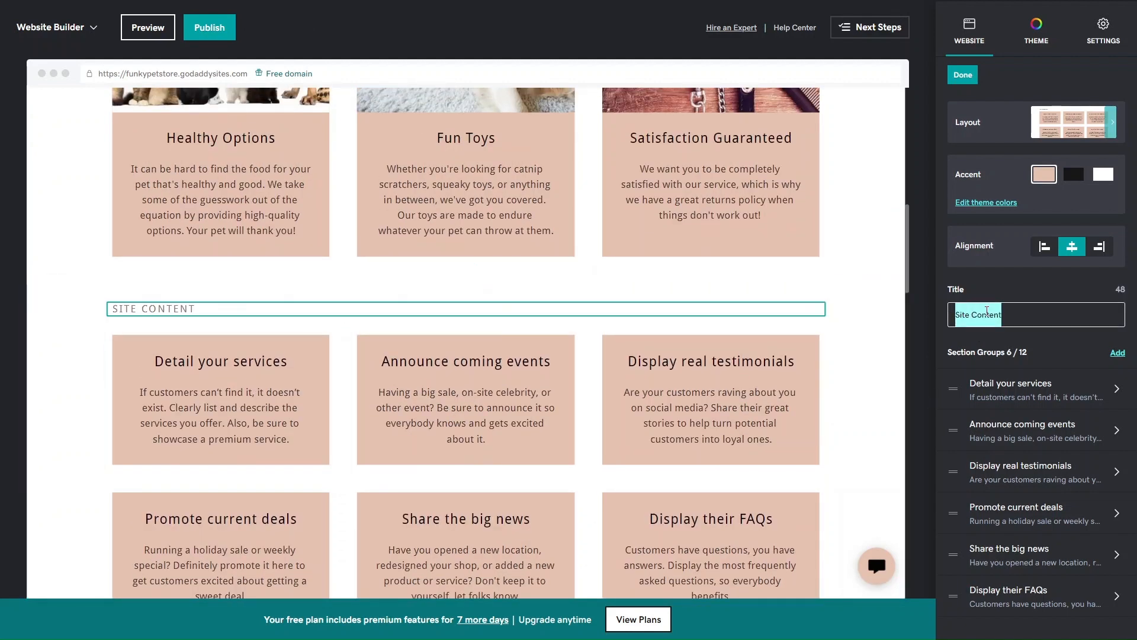
type("Testimonials")
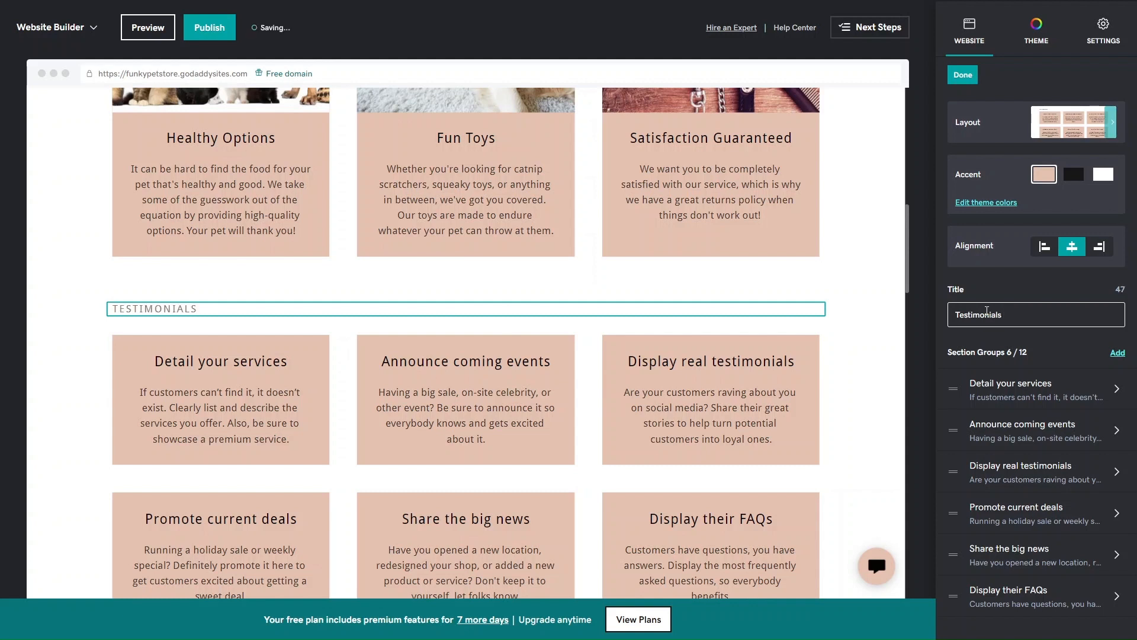
Set the new content section's title to "Hear from our customers!".
triple_click(987, 314)
type("Hear")
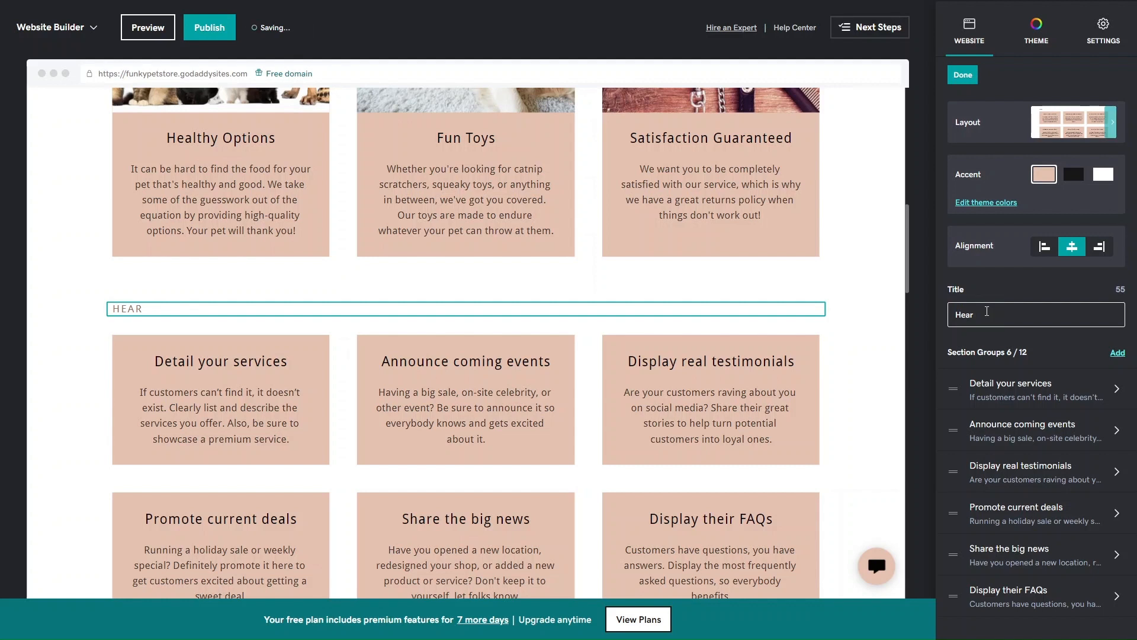
type(" from our ")
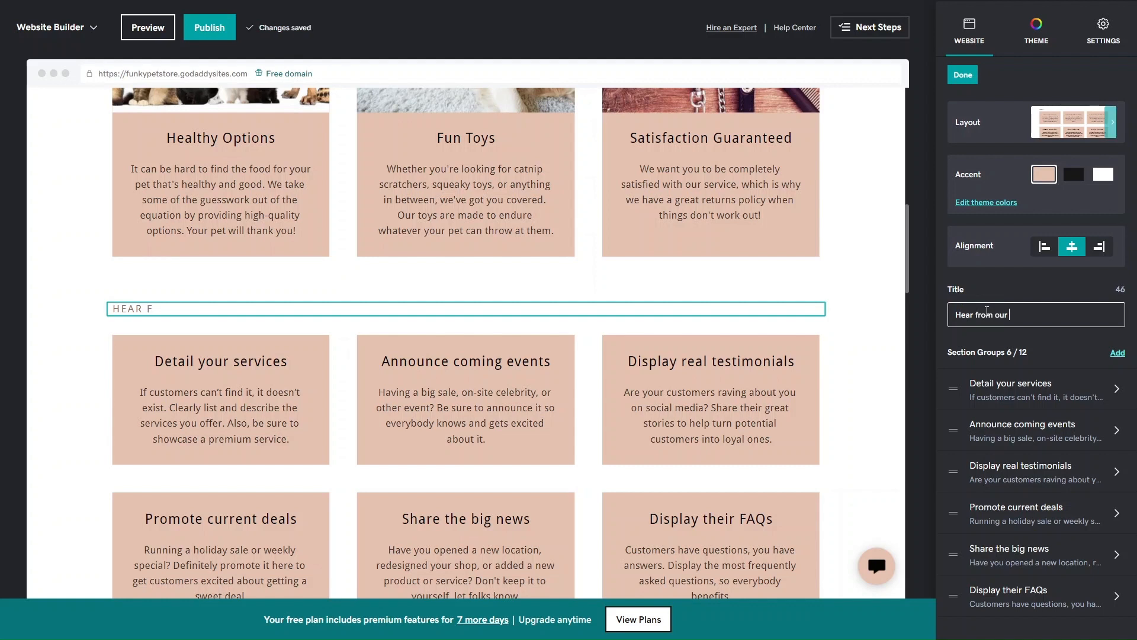
type("customre")
key("BackSpace")
key("BackSpace")
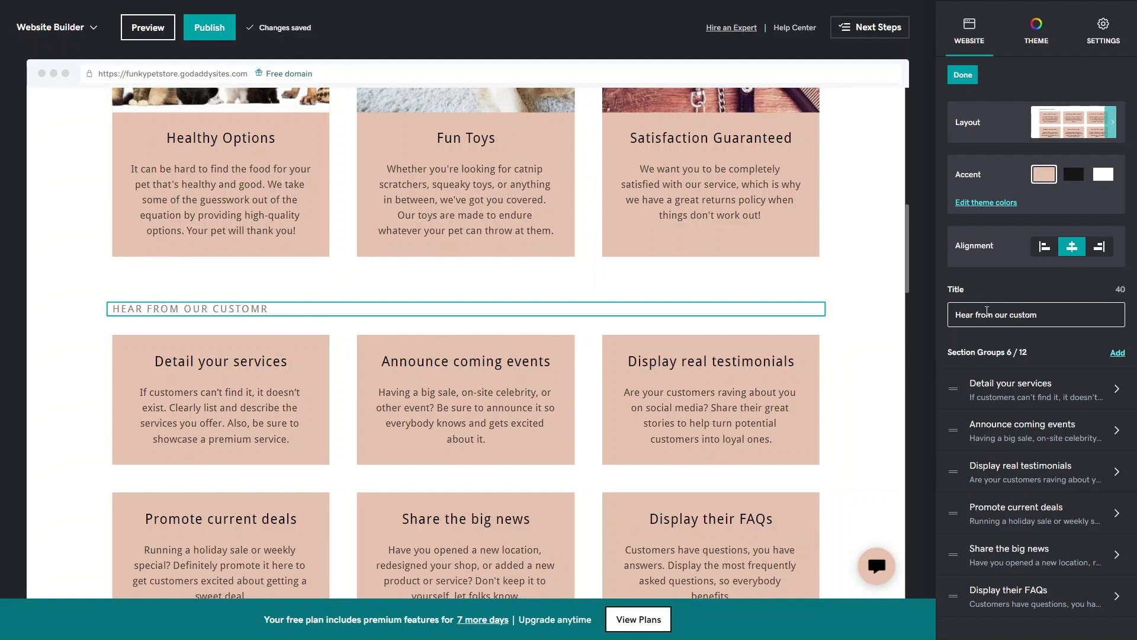
type("ers!")
Examine the Announce coming events group's headline, description and action button settings.
scroll(657, 388, "down", 2)
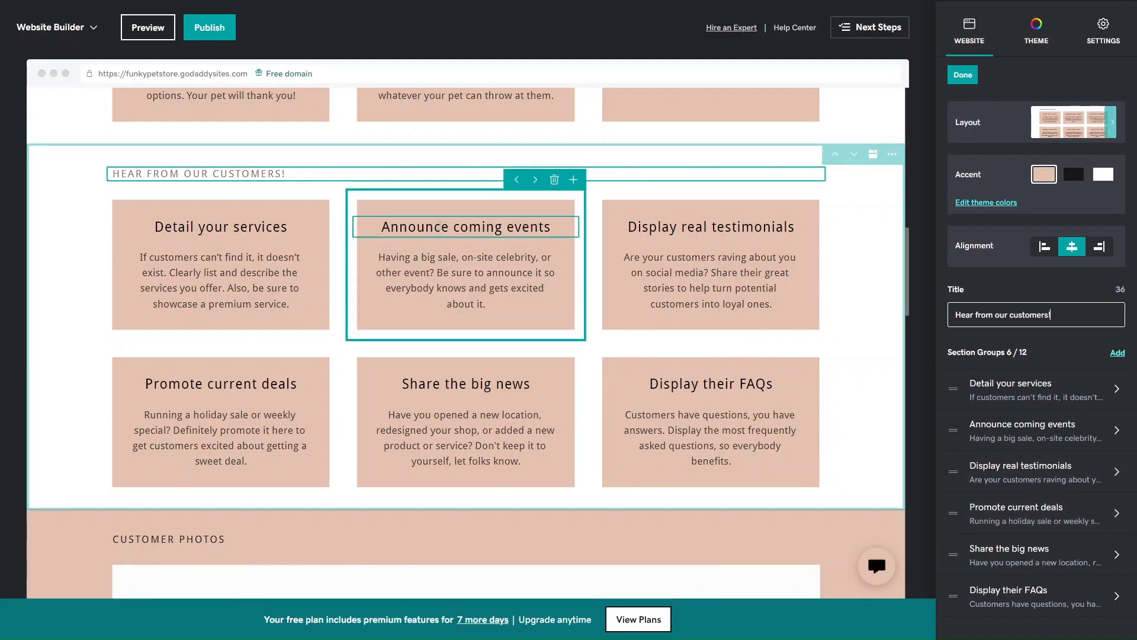
left_click(445, 228)
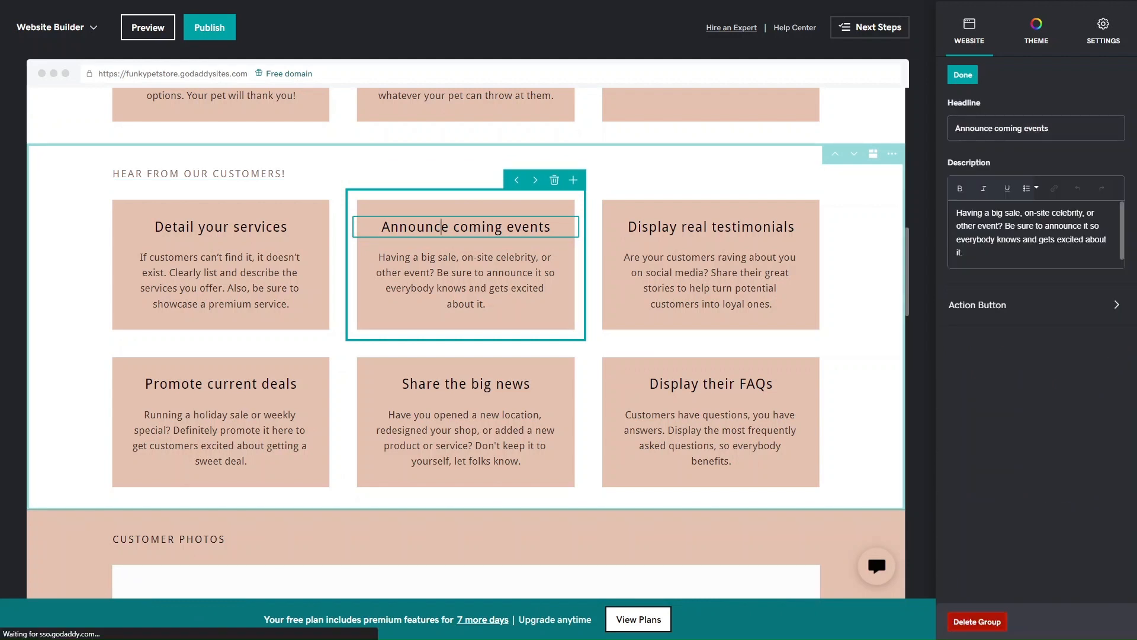
triple_click(485, 228)
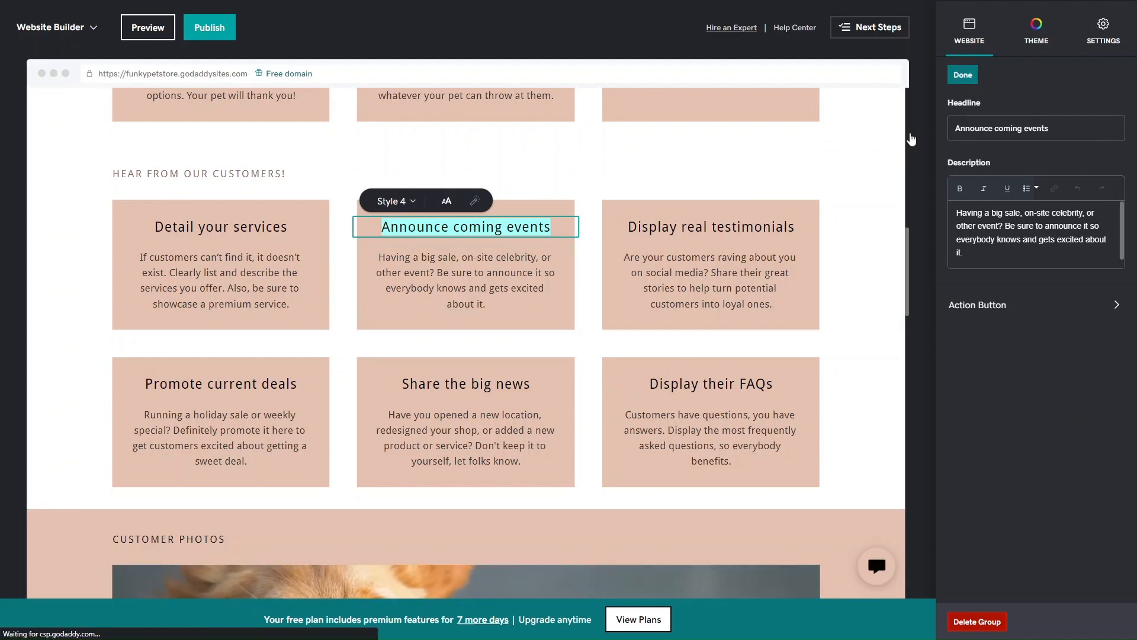
left_click(962, 75)
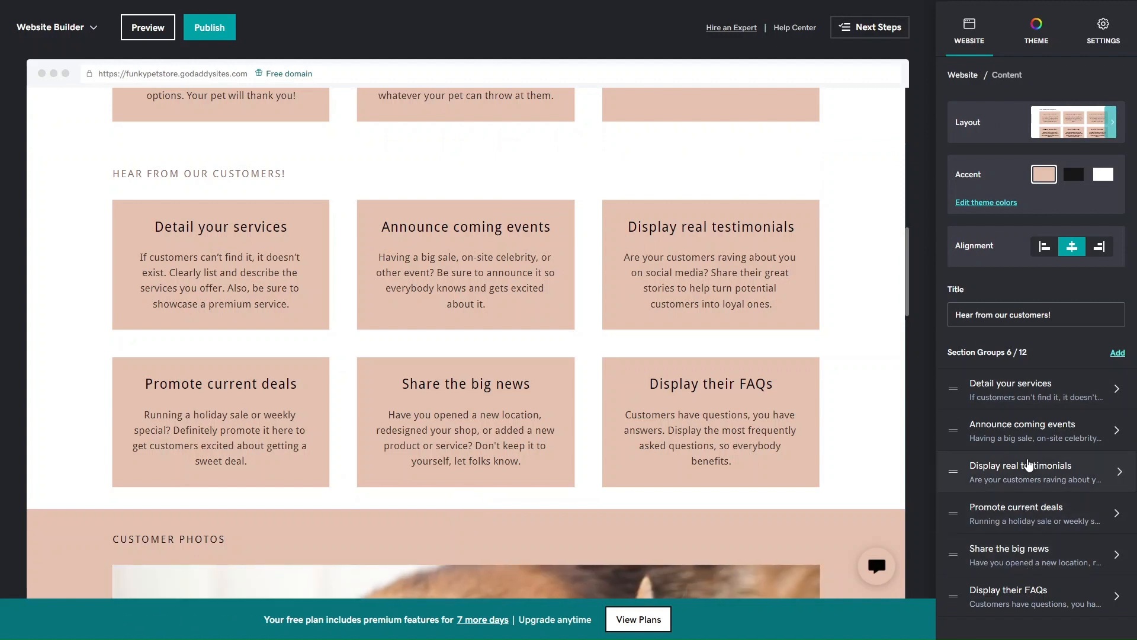
left_click(1032, 429)
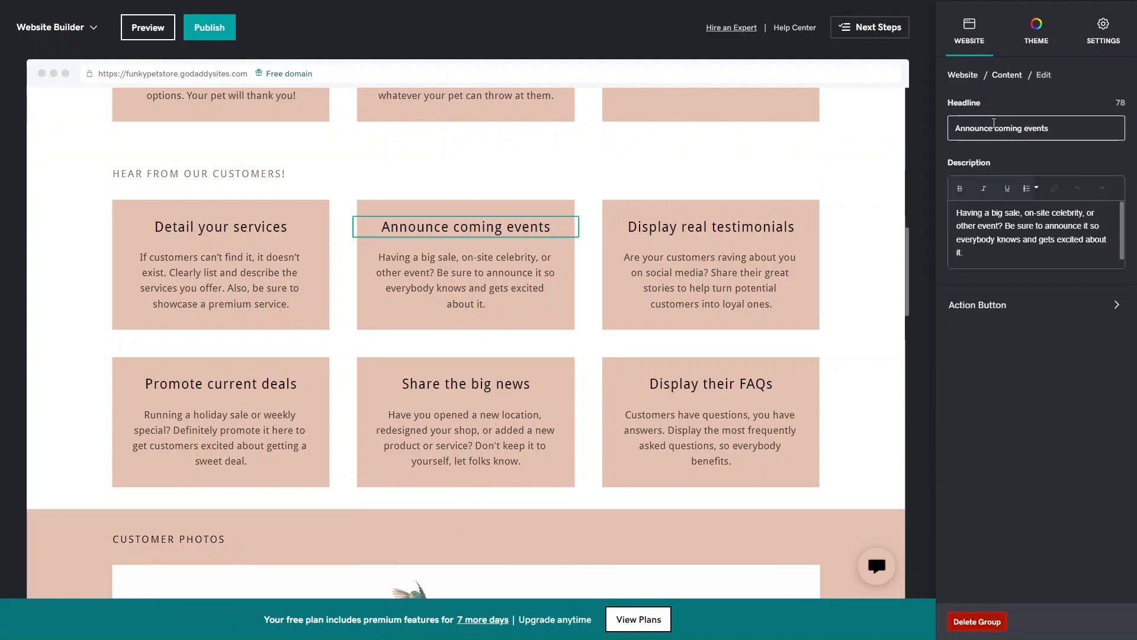
left_click(1010, 215)
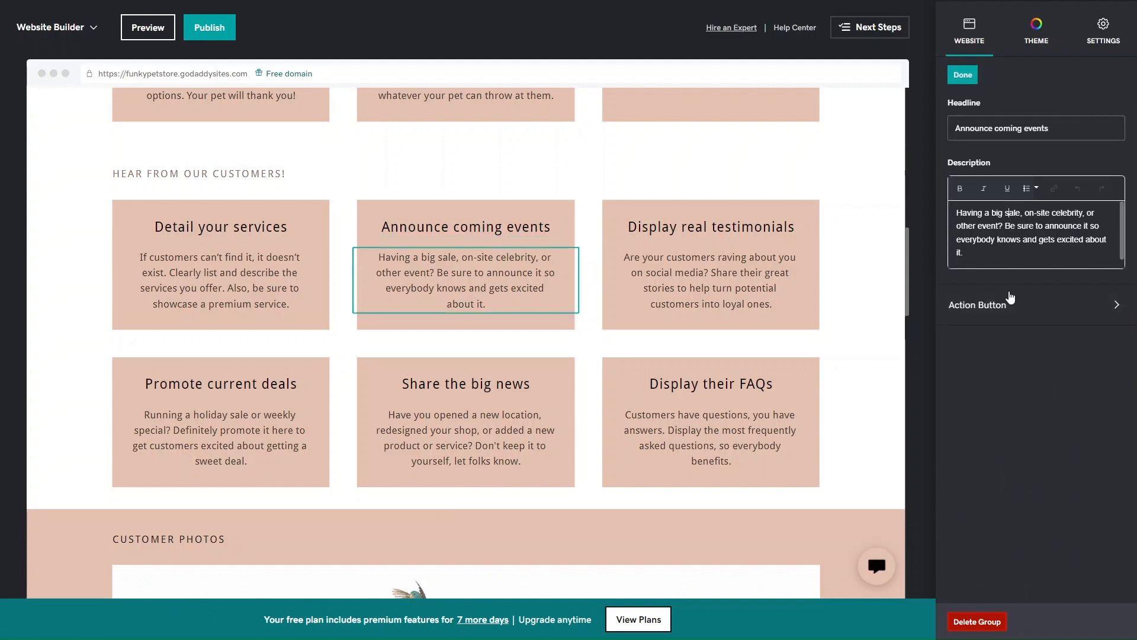
left_click(1011, 312)
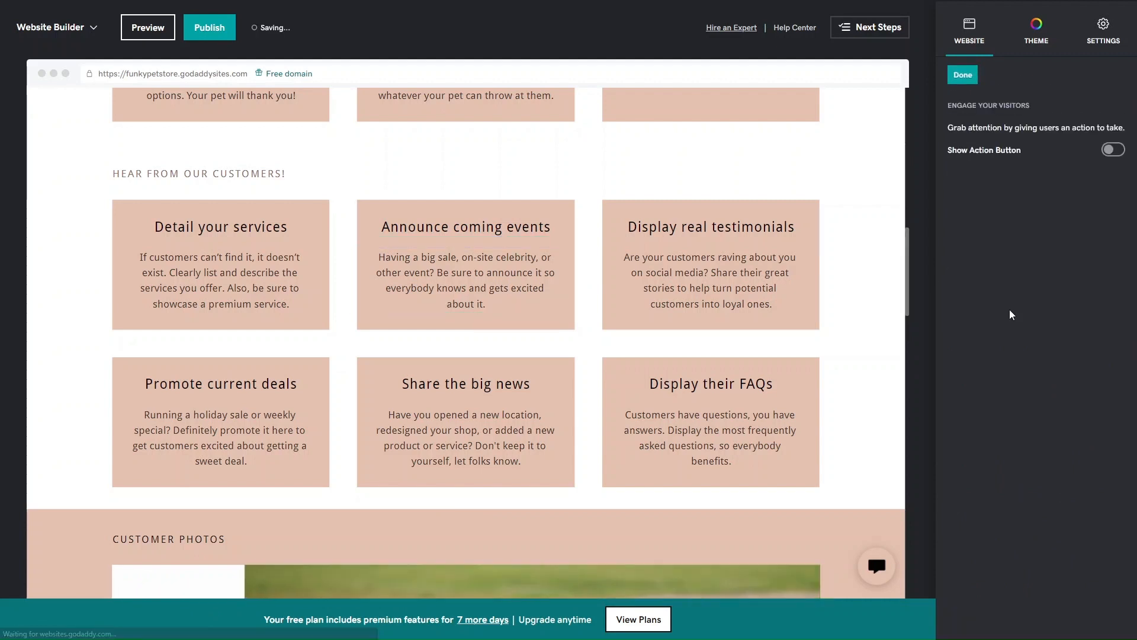
Show the action button on the Announce coming events group, hide it again and return to the group's settings.
left_click(1111, 150)
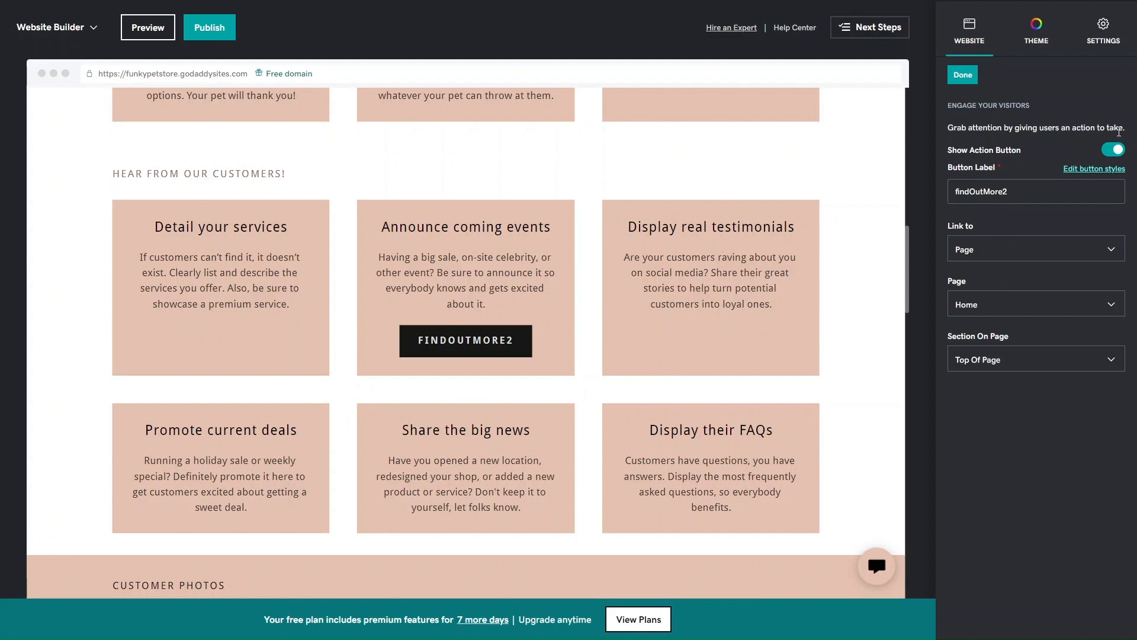
left_click(1114, 150)
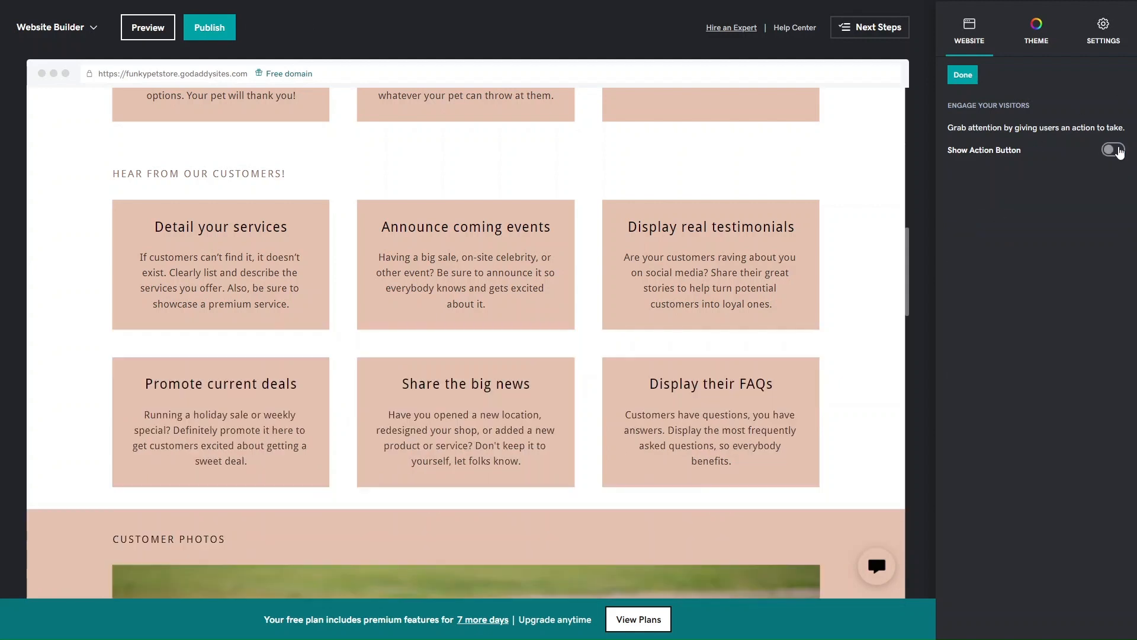
left_click(963, 77)
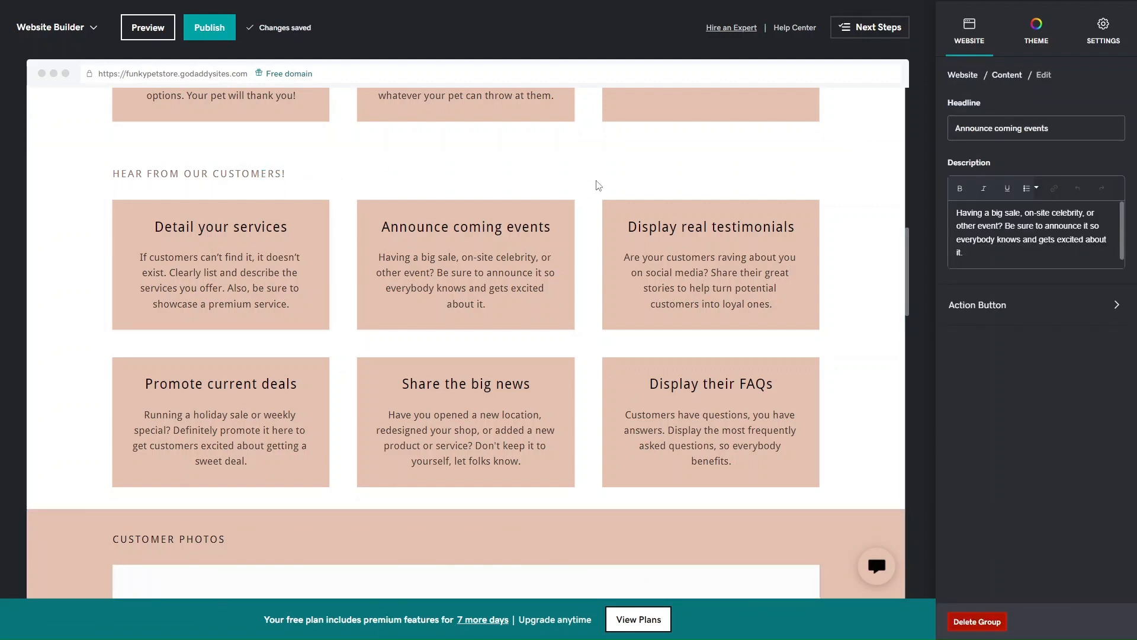
View the Detail your services group's settings and return to the section's content settings.
left_click(1008, 75)
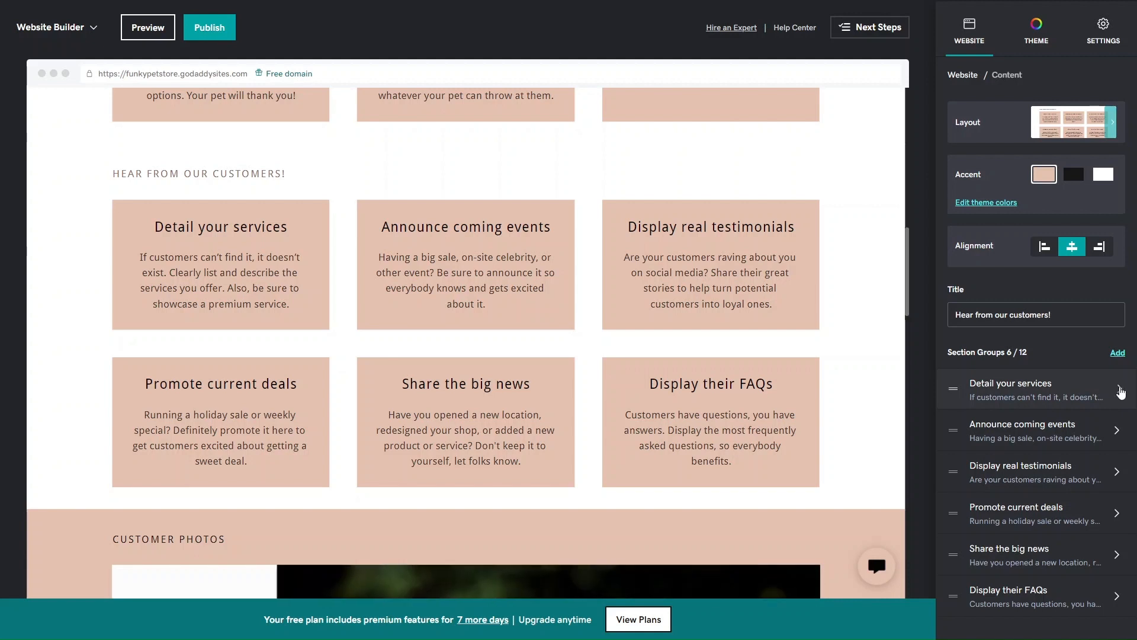
left_click(1118, 389)
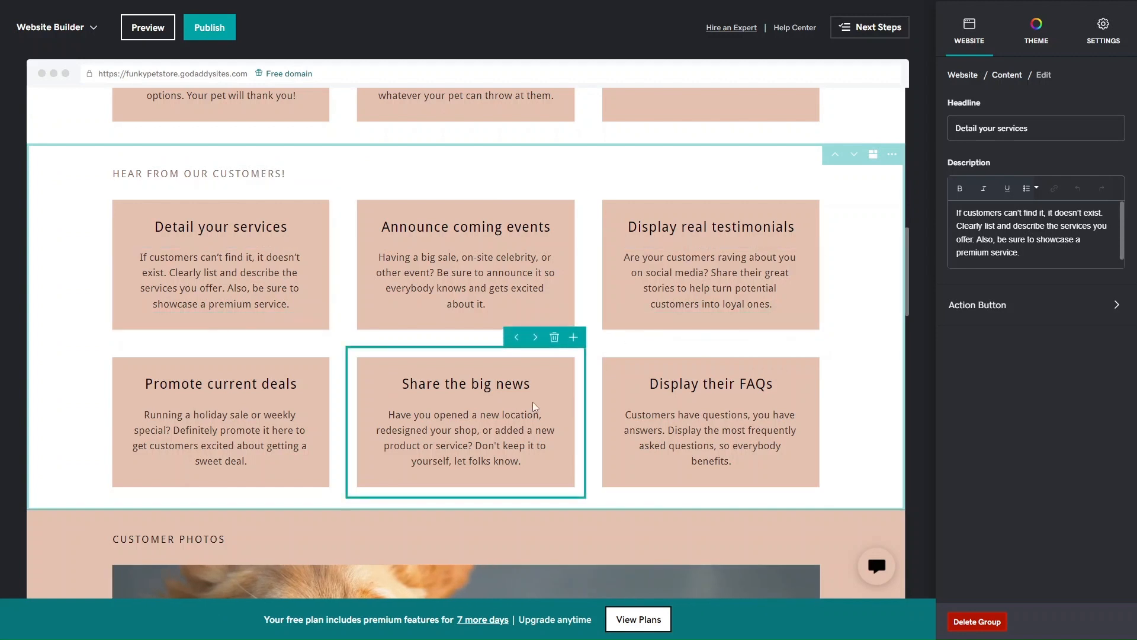
left_click(1007, 75)
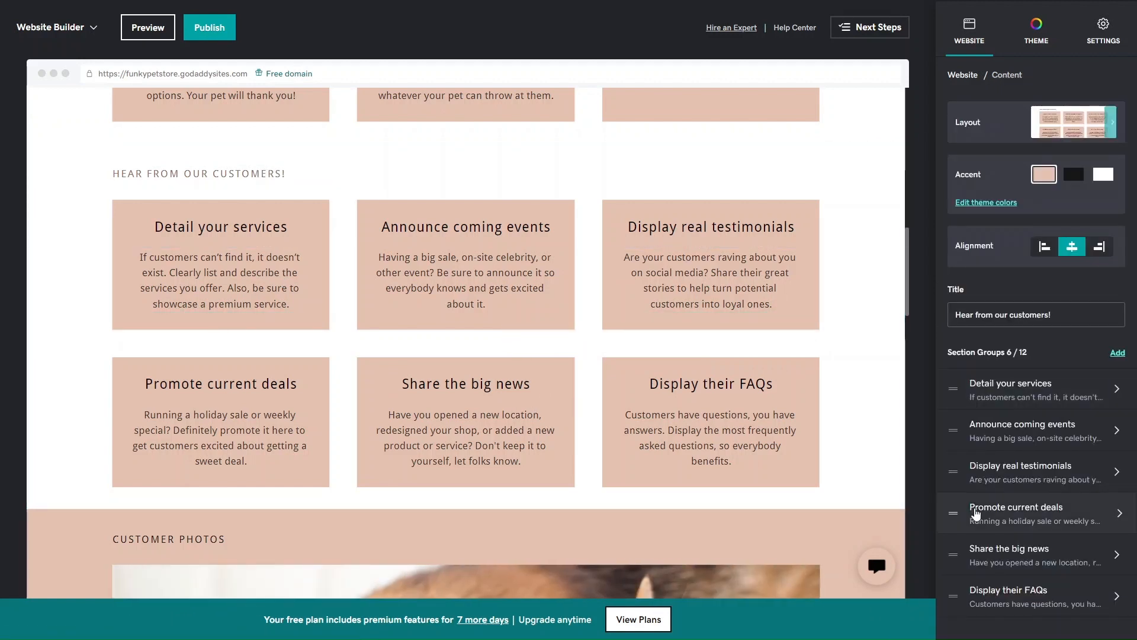
Delete the Promote current deals and Display real testimonials groups from the Hear from our customers! section.
left_click(975, 509)
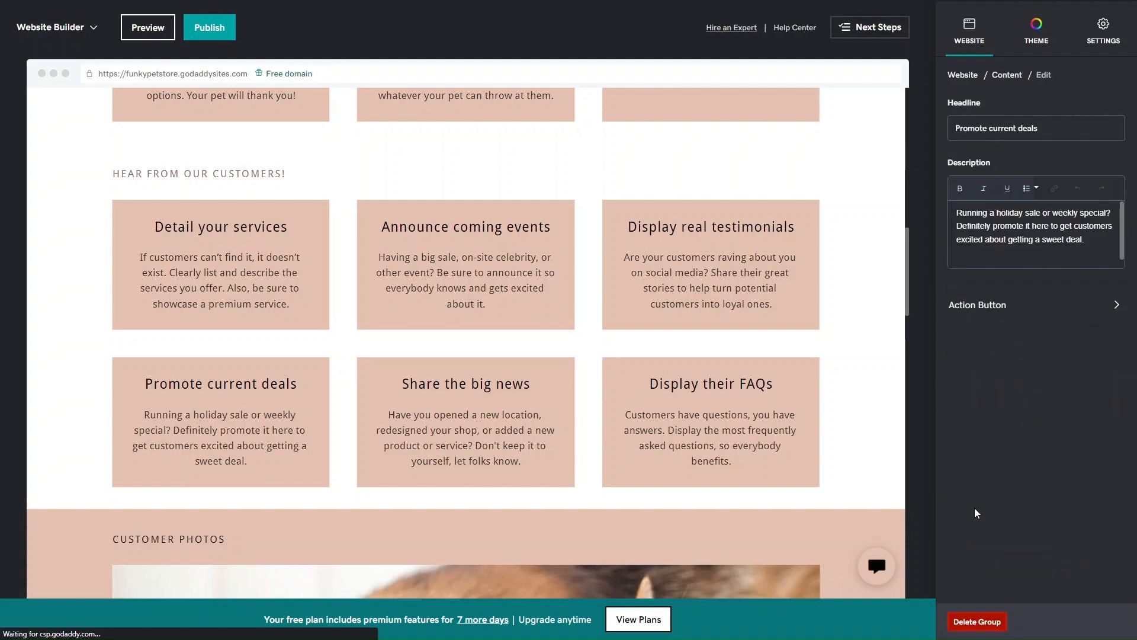
left_click(972, 622)
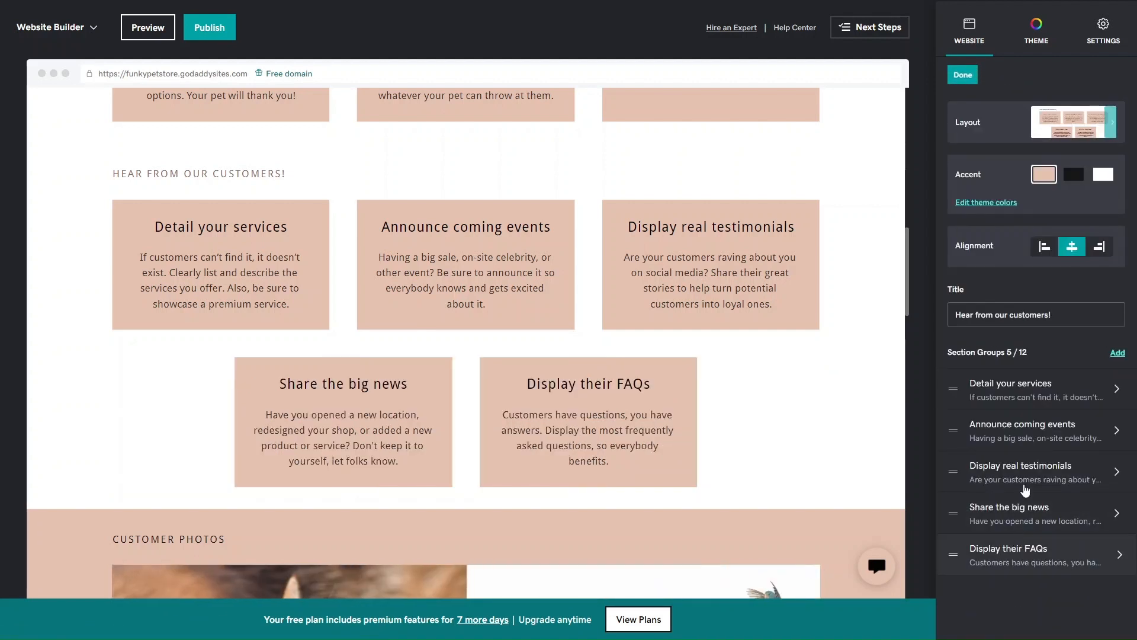
left_click(1026, 484)
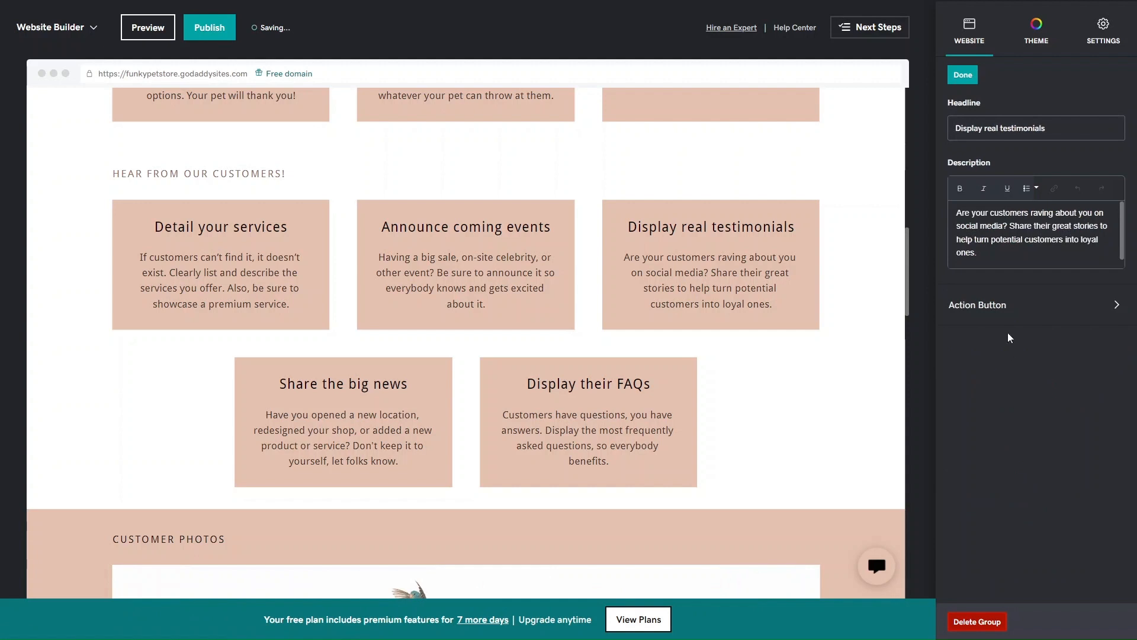
left_click(972, 622)
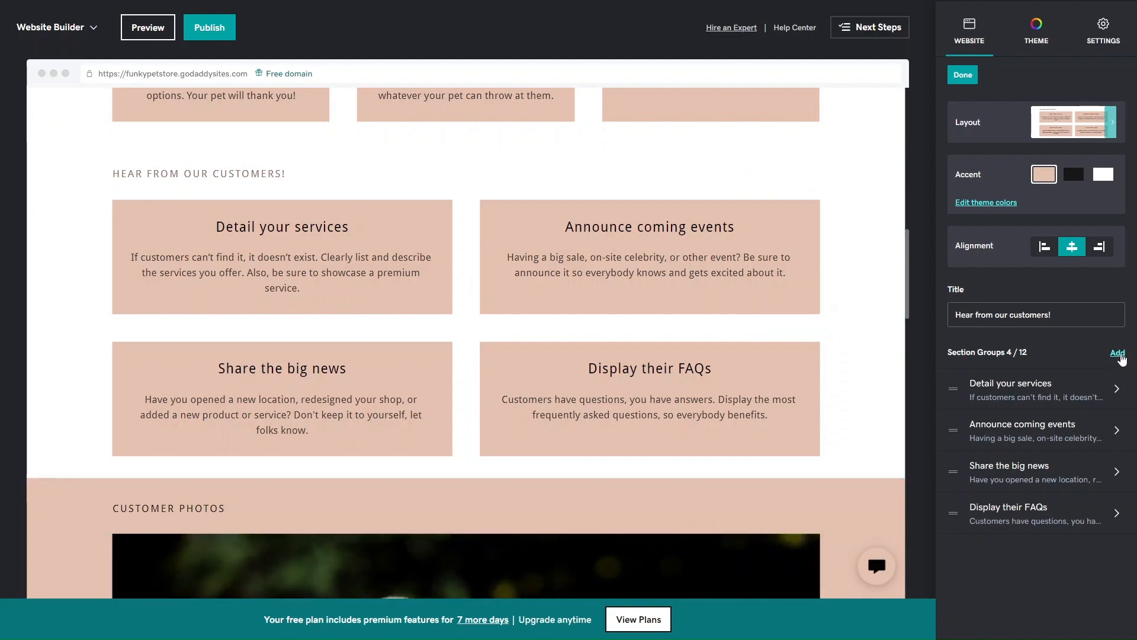
Add a new group to the Hear from our customers! section, move it above Display their FAQs and finish editing the section.
left_click(1118, 353)
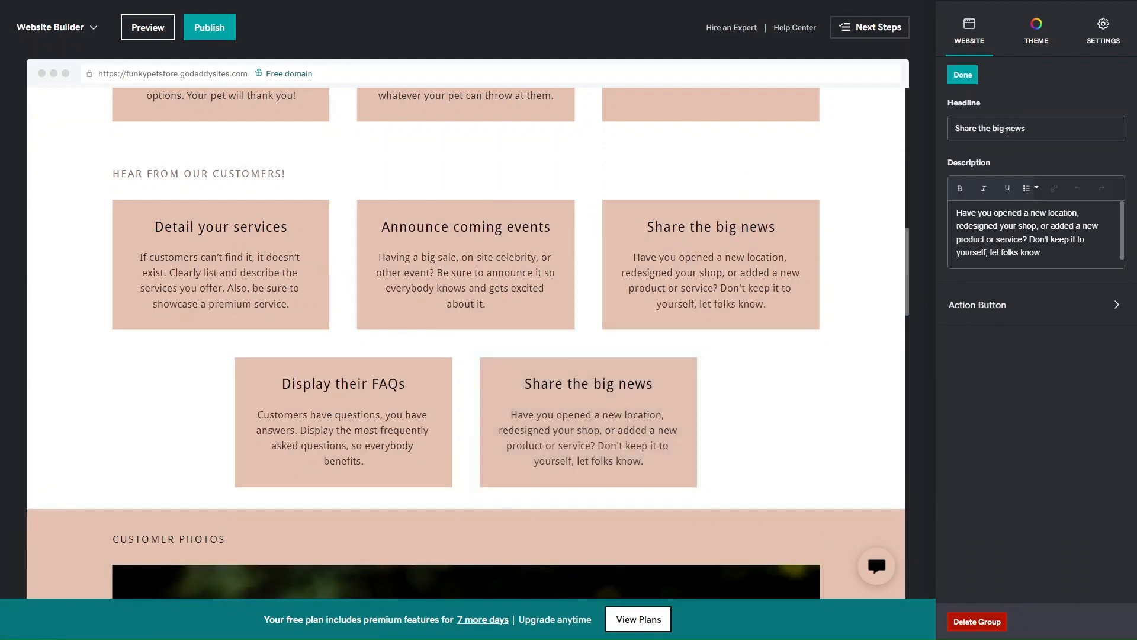
left_click(963, 75)
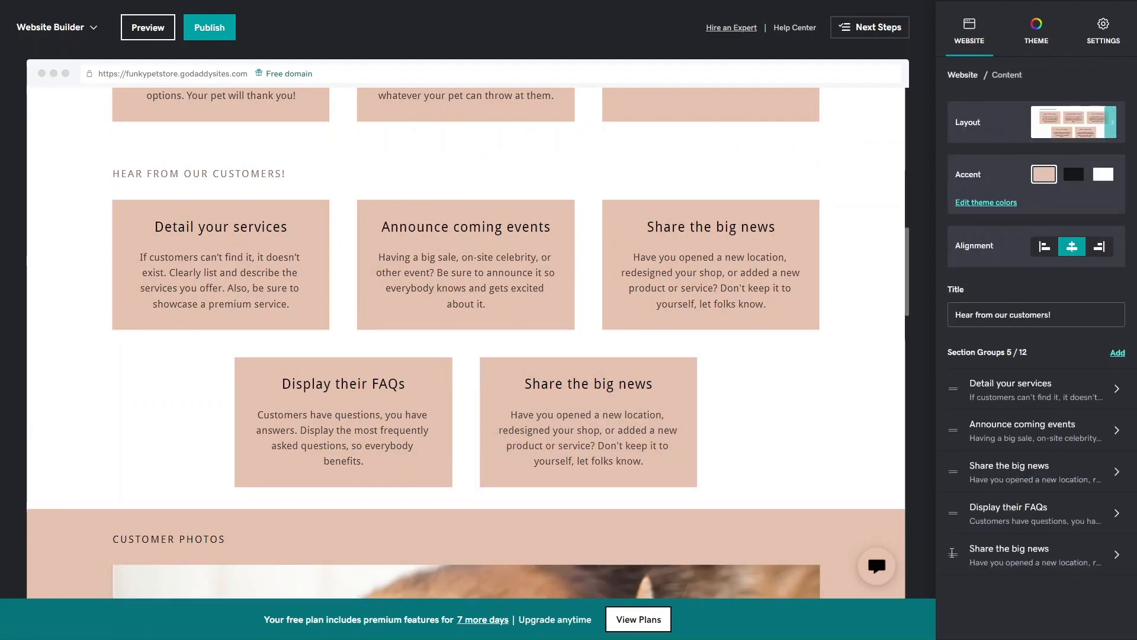
left_click_drag(953, 557, 954, 469)
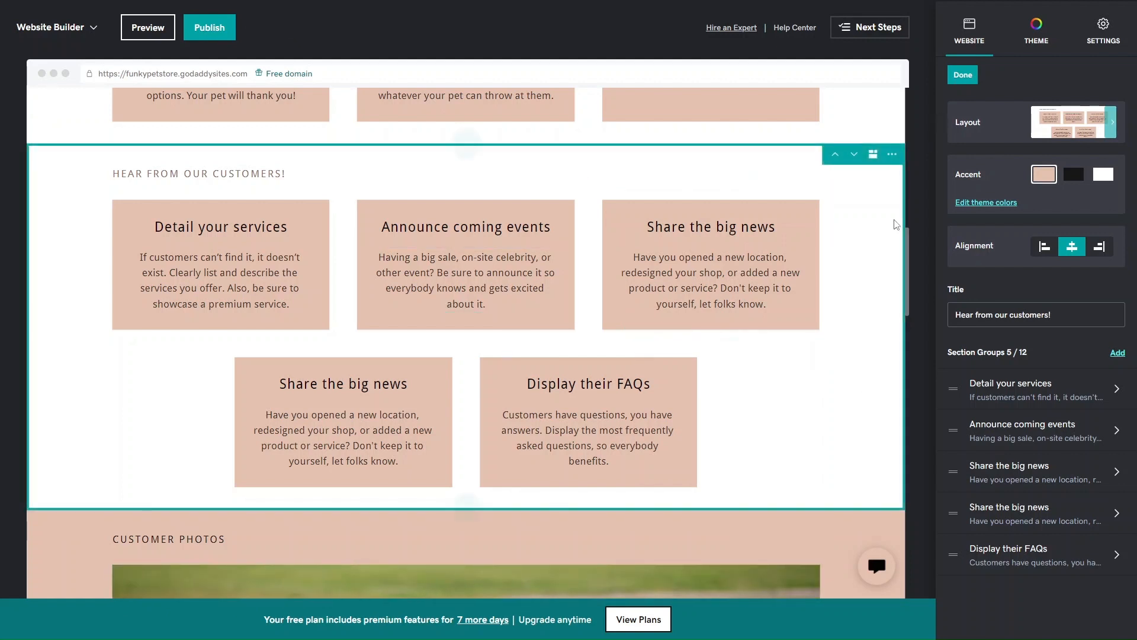
left_click(963, 76)
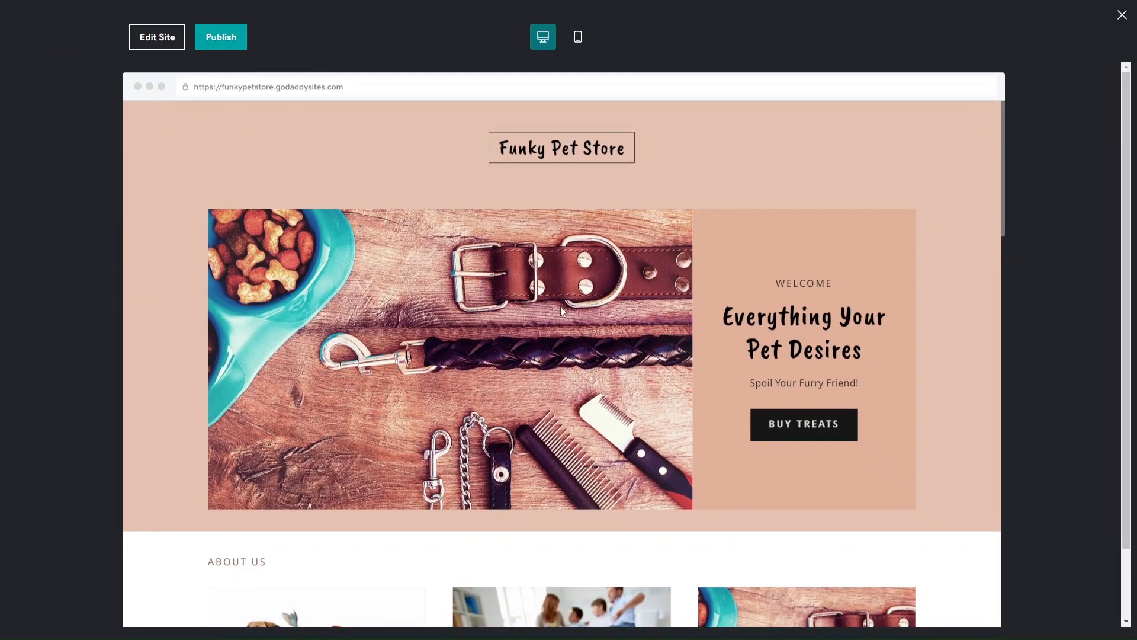
Look through the desktop site preview down to the Hear from our customers! section, and return to the top of the home page in the editor.
scroll(560, 307, "down", 5)
scroll(550, 346, "down", 10)
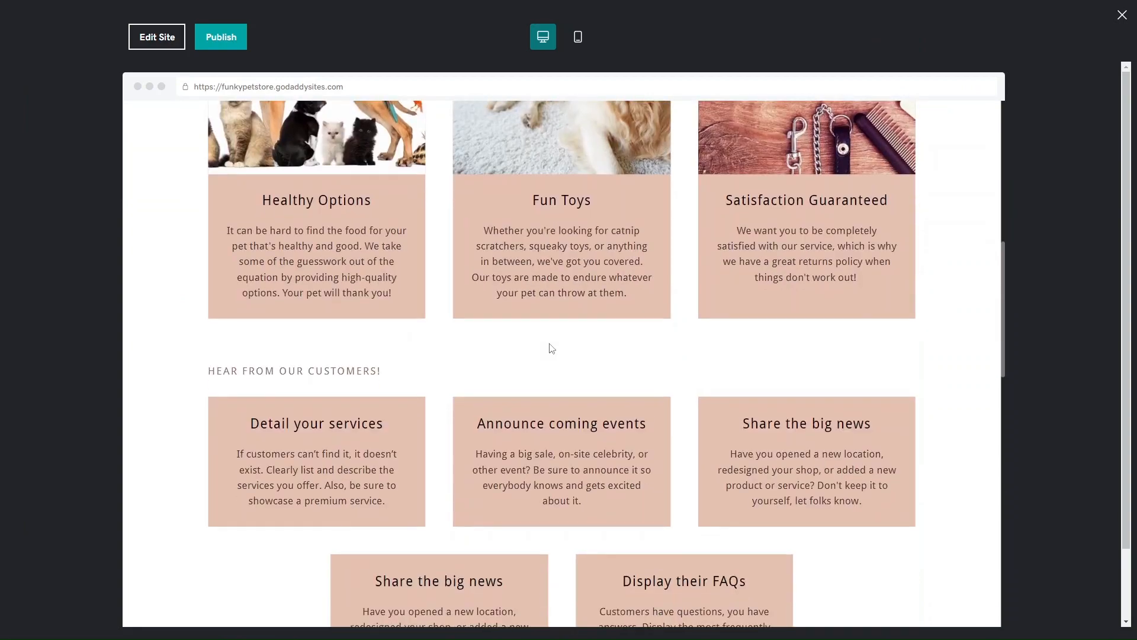
scroll(550, 348, "up", 15)
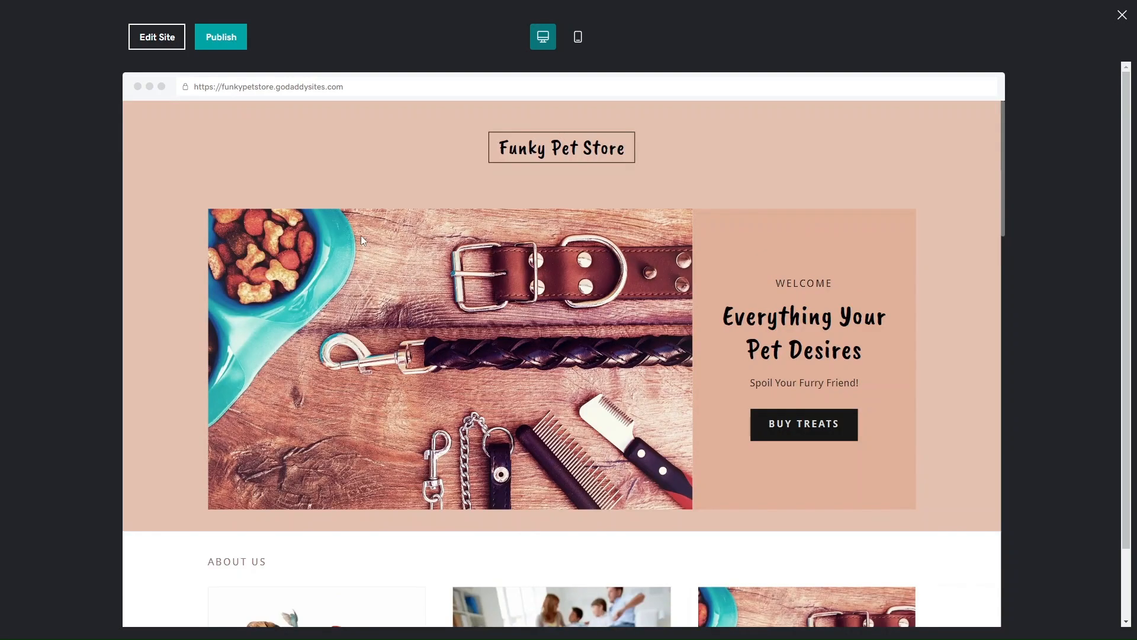
left_click(160, 44)
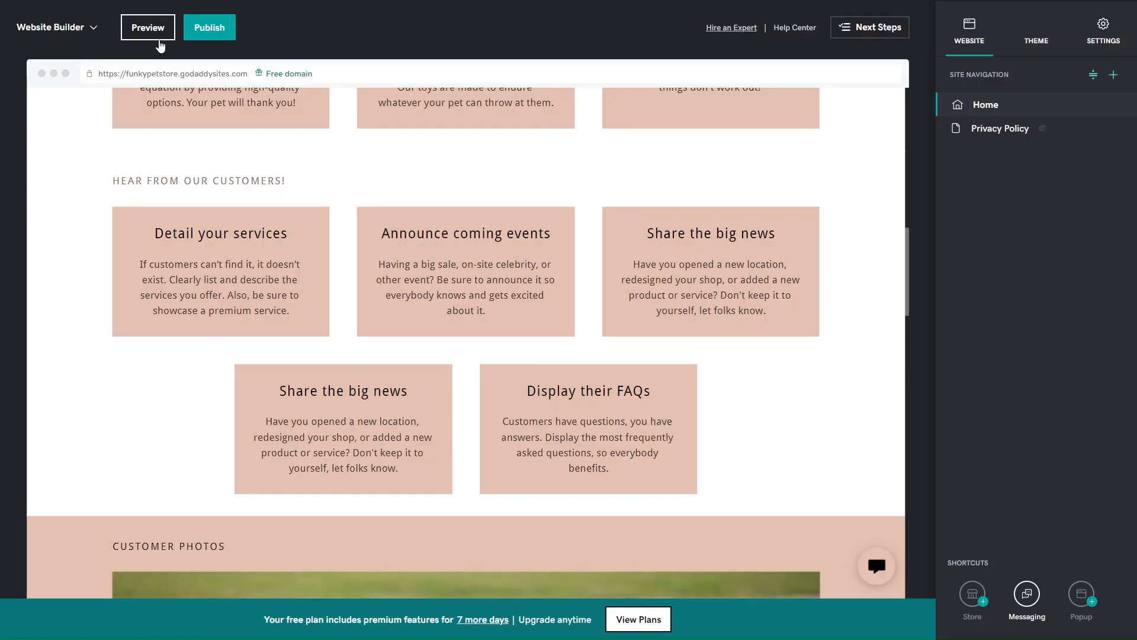
scroll(526, 311, "up", 10)
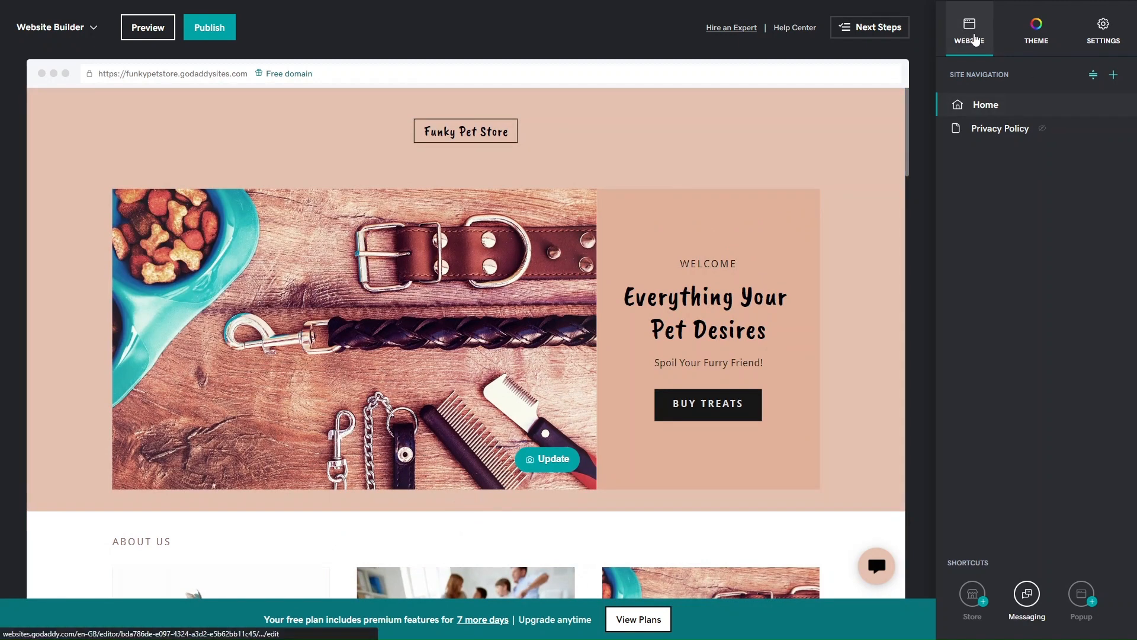
Start a new page for the site and title it About Us.
left_click(1114, 74)
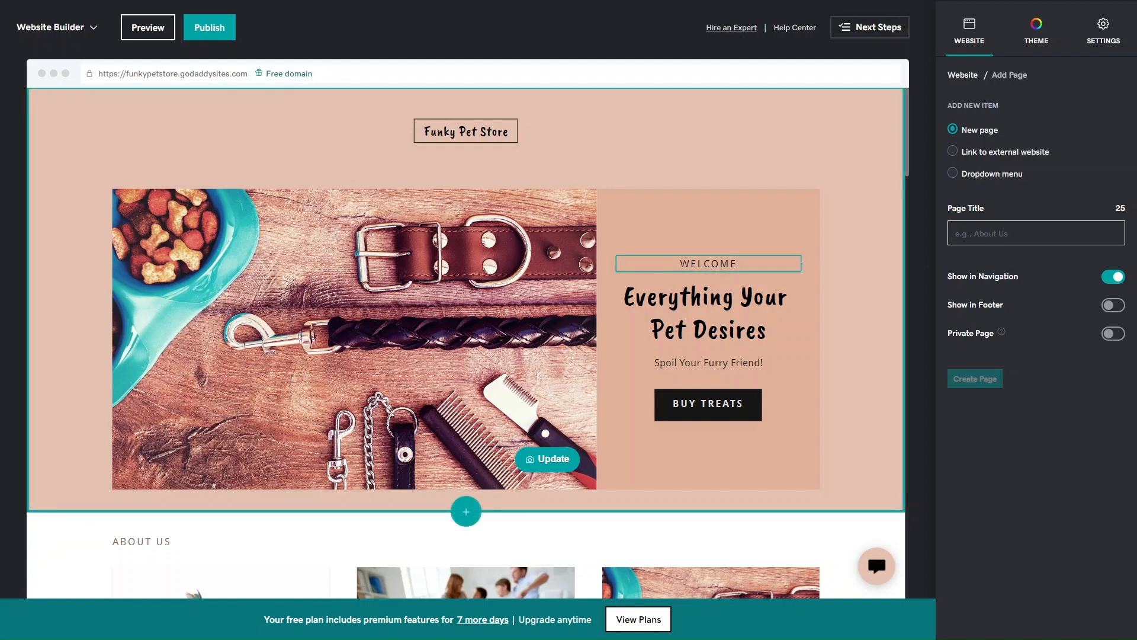
type("Meet")
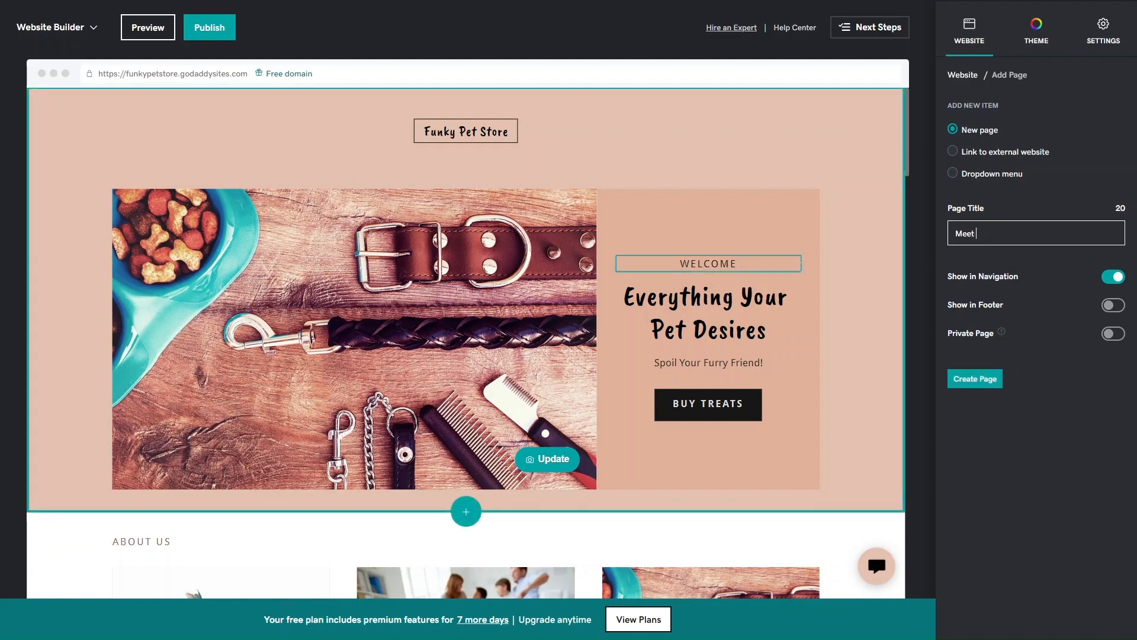
key("BackSpace")
key("BackSpace")
key("BackSpace")
type("About Us")
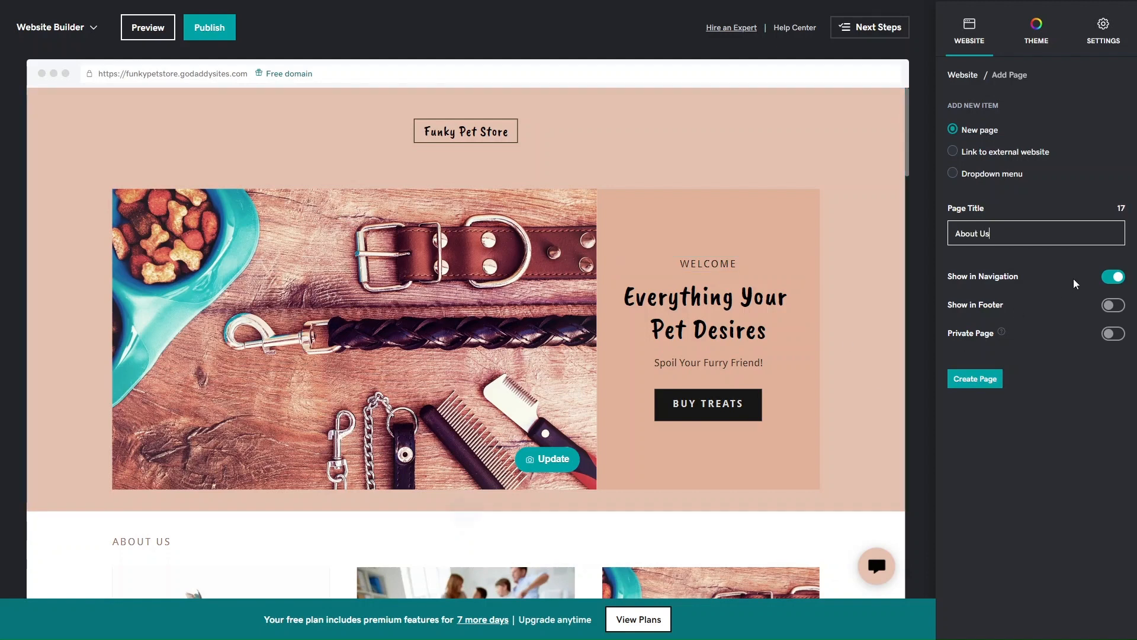
Create the About Us page with Show in Navigation on and both Show in Footer and Private Page off.
left_click(1114, 306)
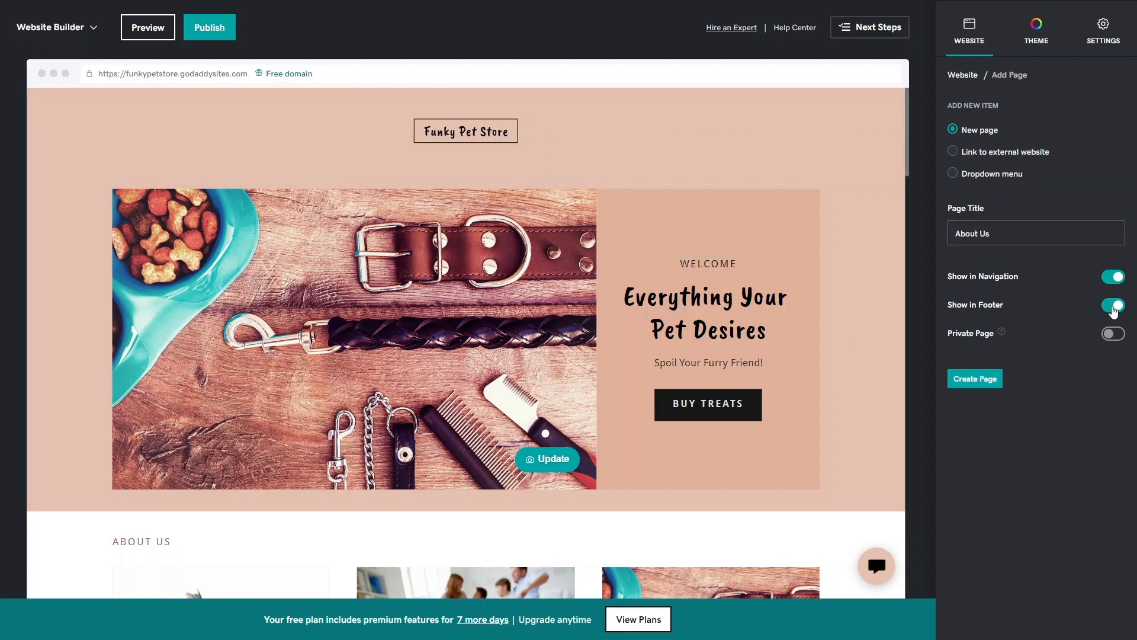
left_click(1114, 335)
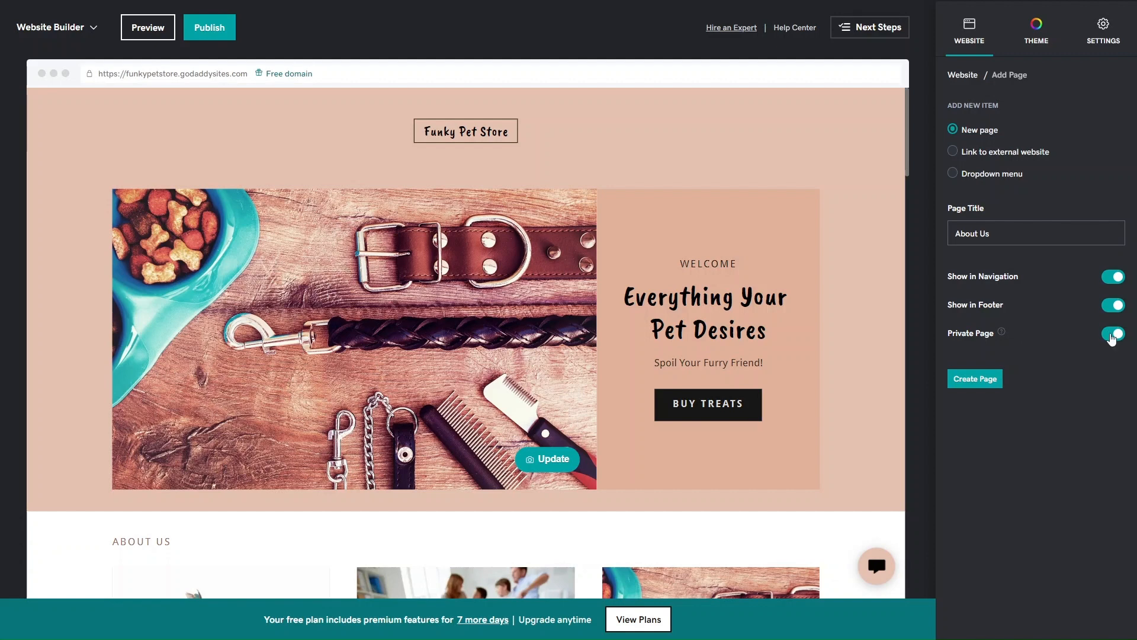
left_click(1110, 335)
left_click(1117, 314)
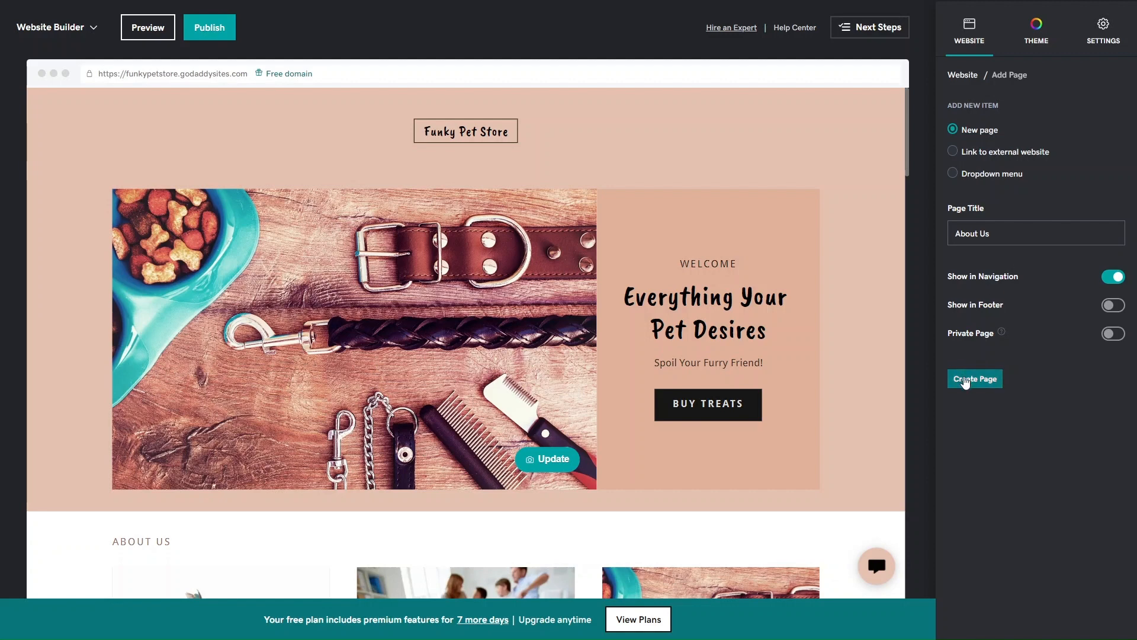
left_click(964, 378)
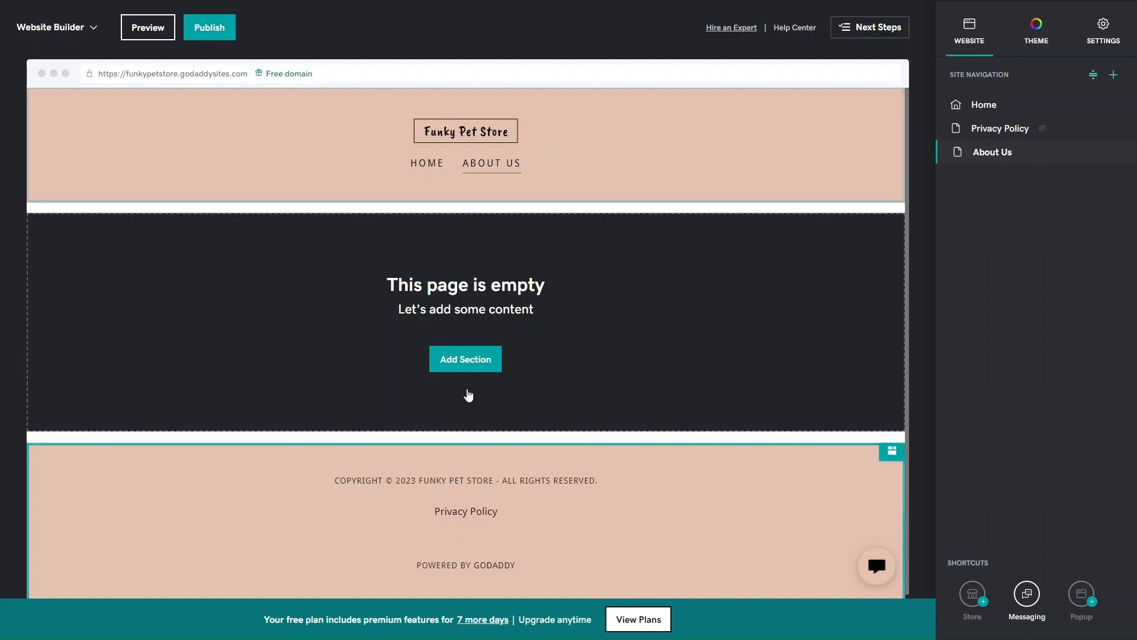
Look through the Introduction and Content section layouts available for the empty About Us page.
left_click(480, 364)
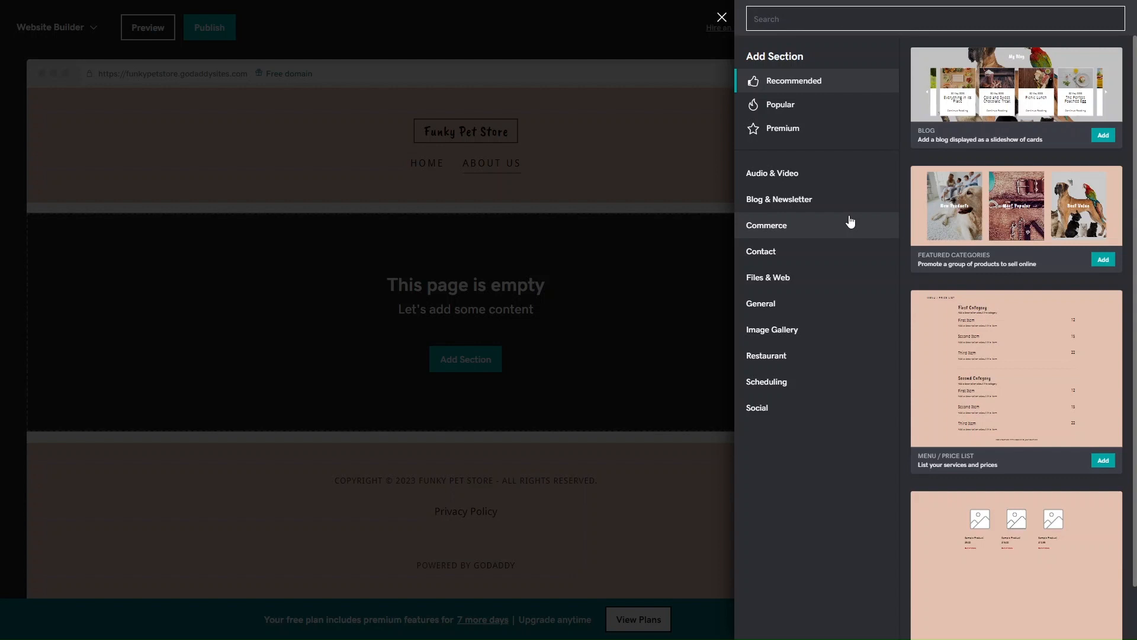
left_click(816, 307)
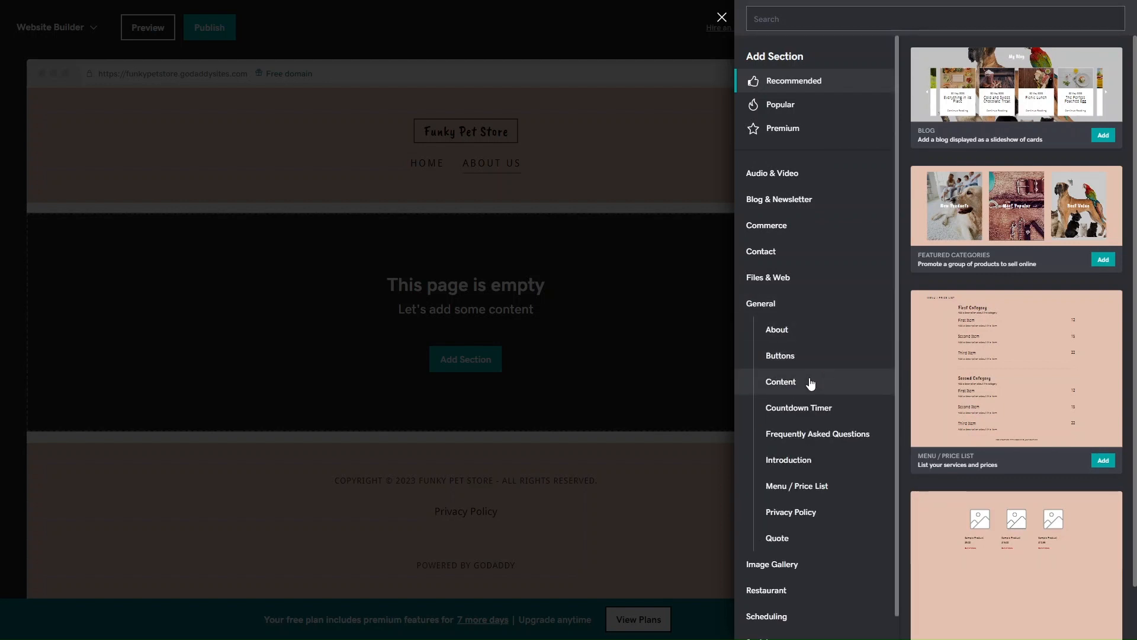
left_click(815, 461)
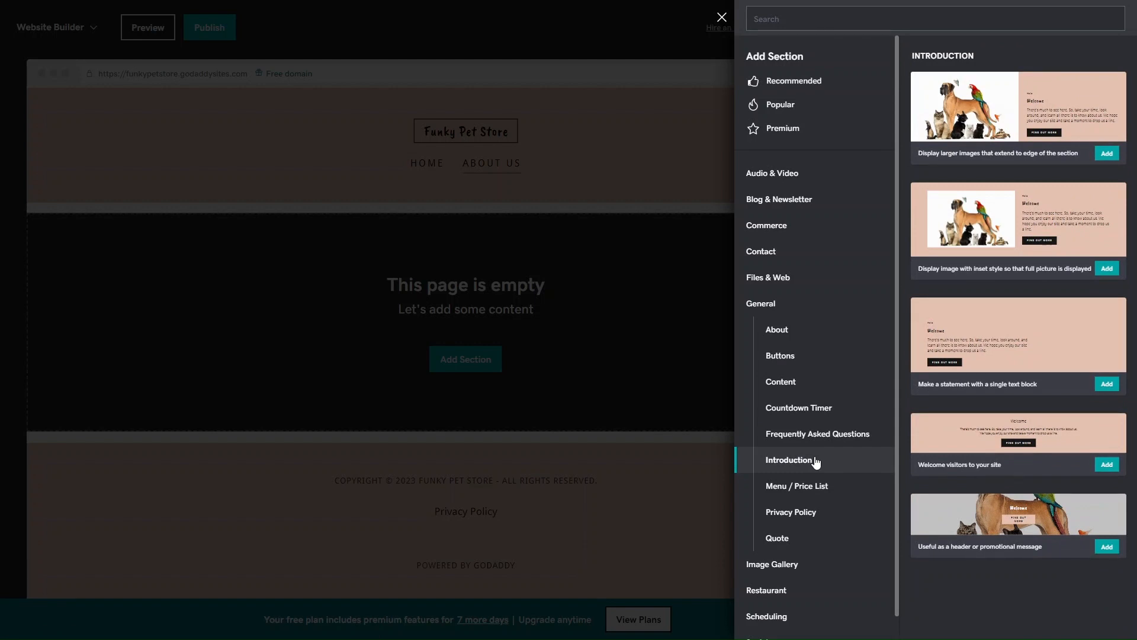
left_click(795, 389)
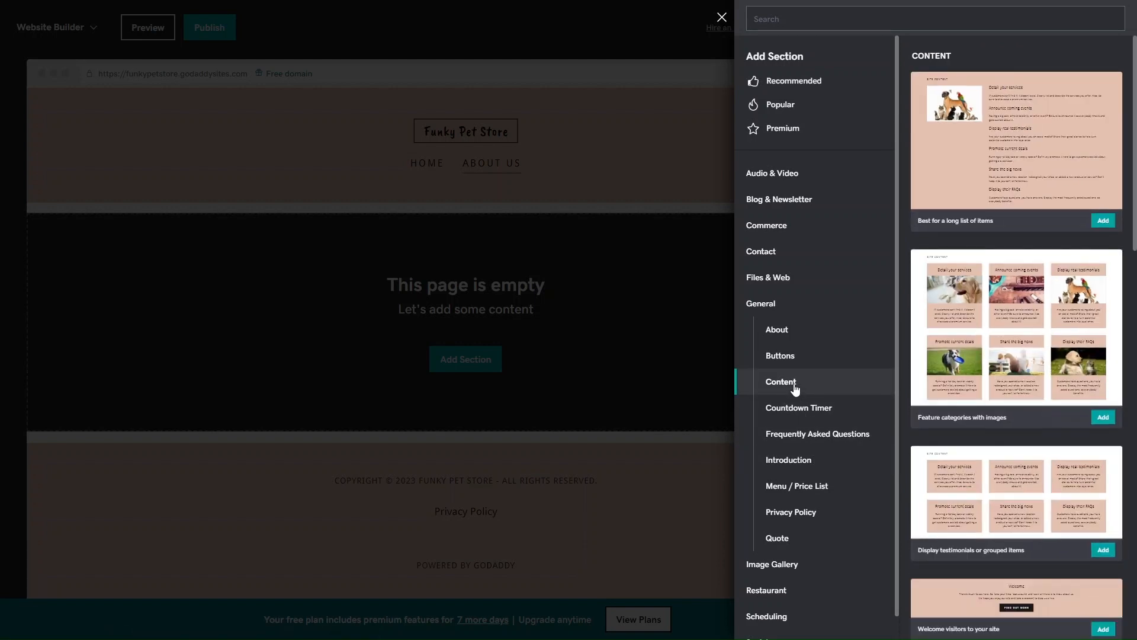
scroll(935, 407, "down", 10)
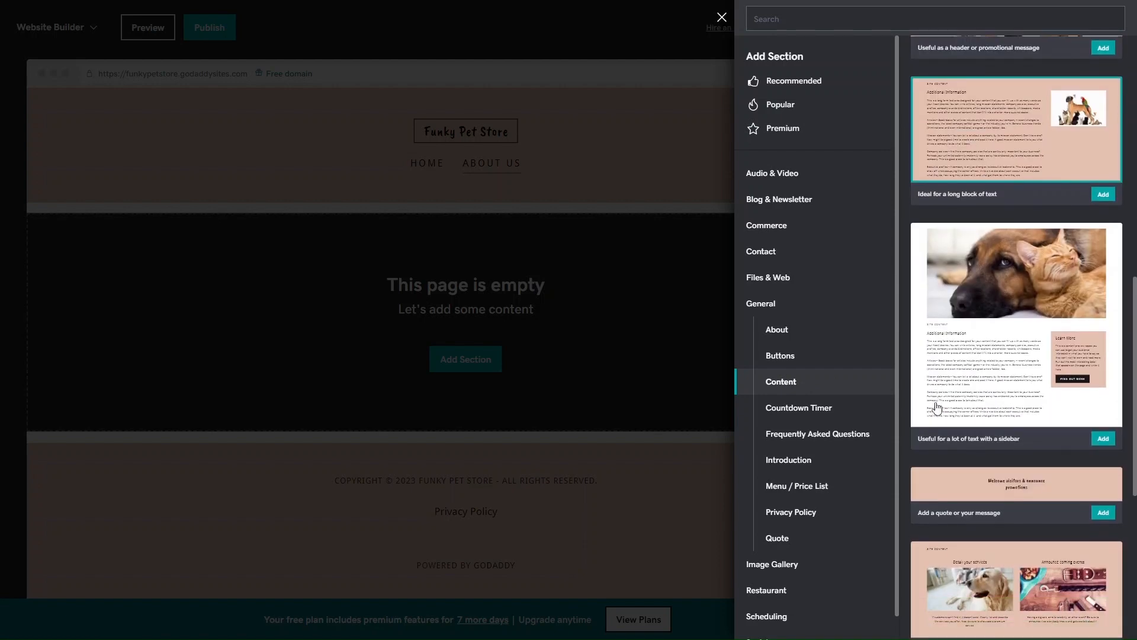
scroll(936, 408, "down", 5)
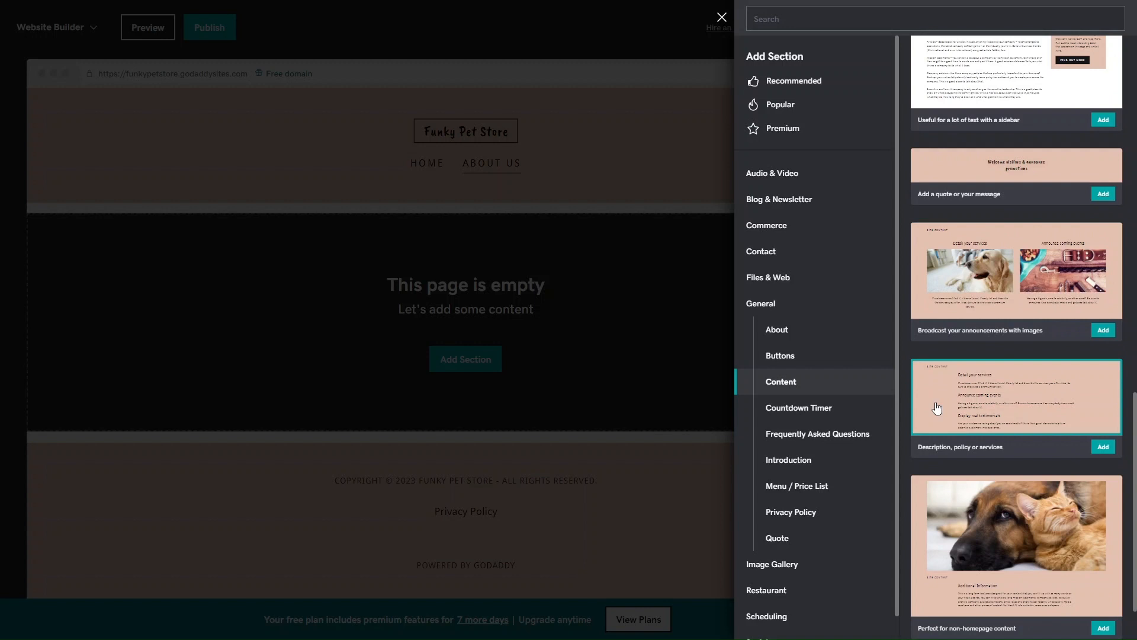
scroll(936, 408, "down", 1)
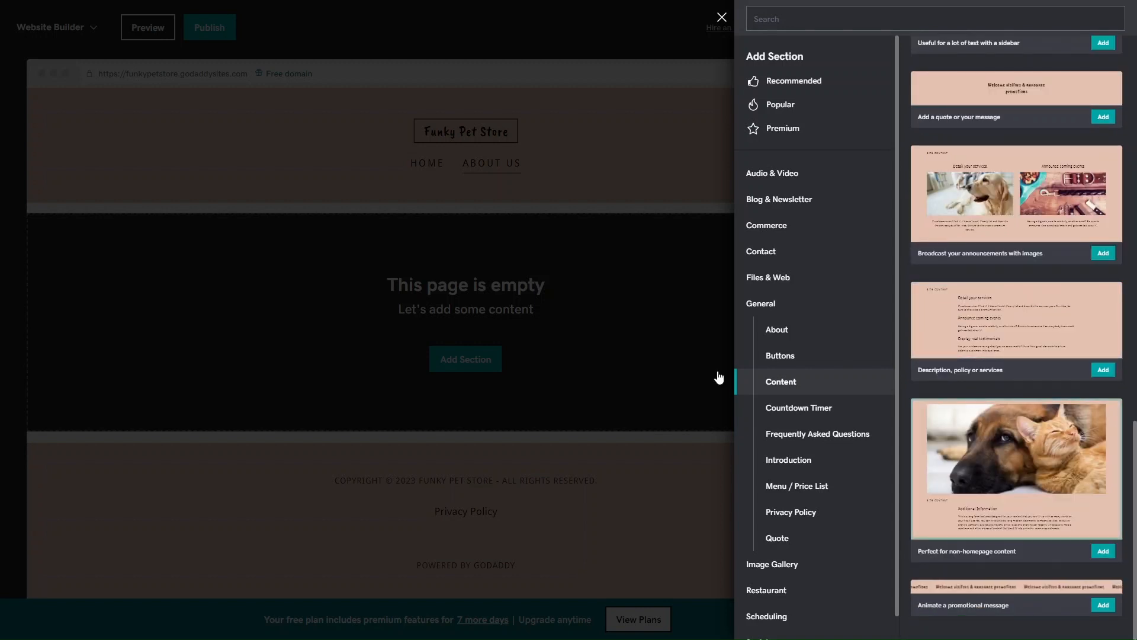
Add the About section layout "Tell your story with a feature image" to the About Us page.
left_click(768, 333)
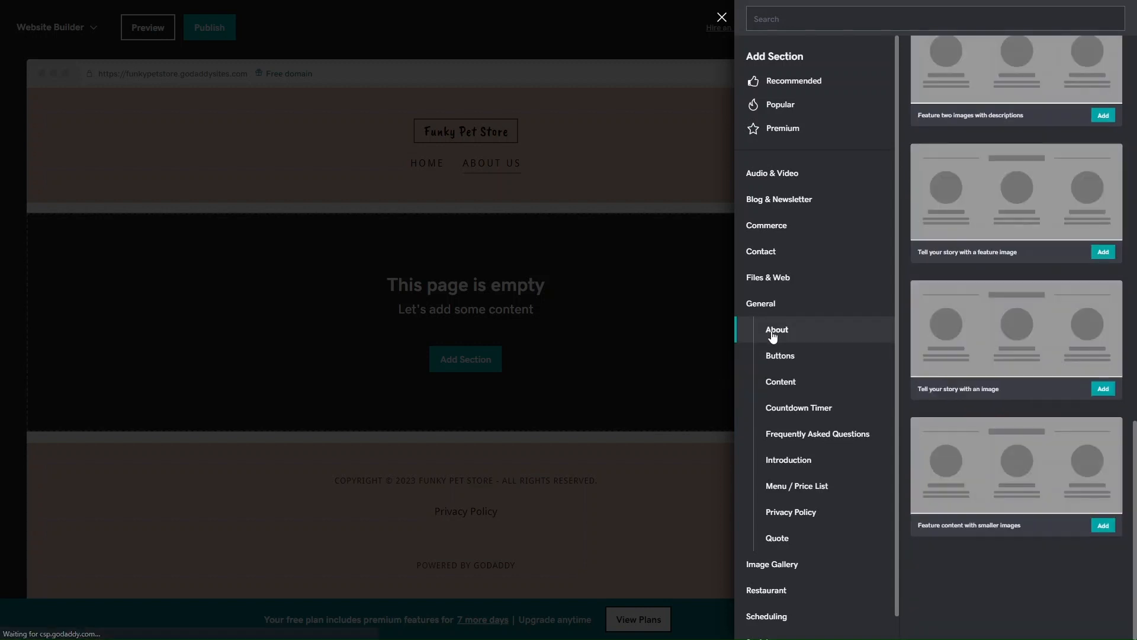
scroll(1067, 261, "down", 1)
scroll(1066, 261, "up", 2)
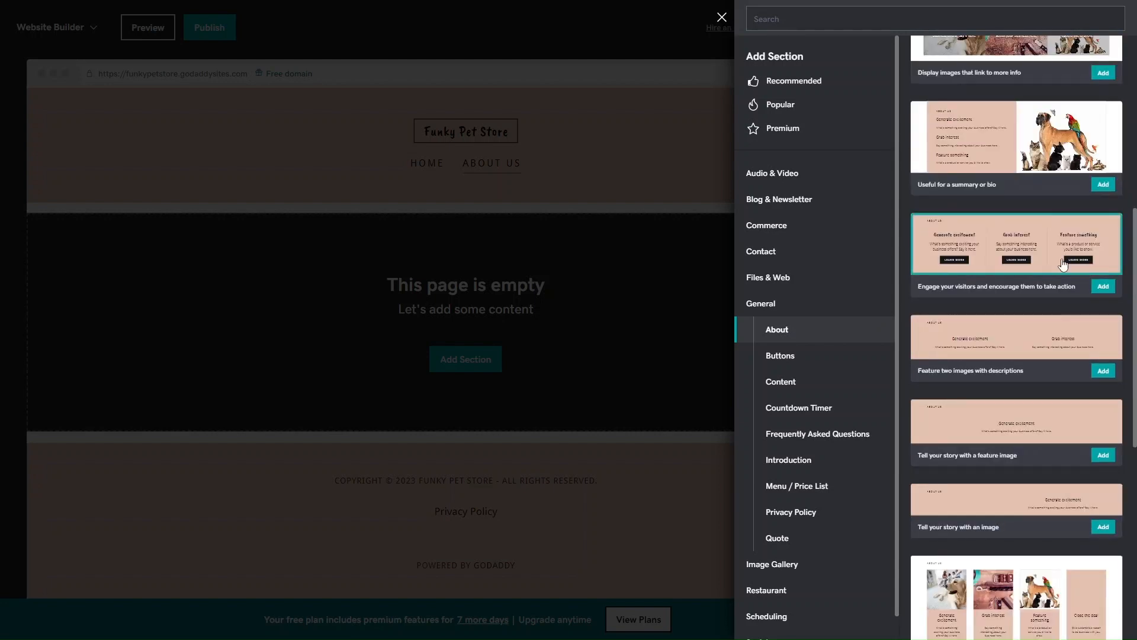
left_click(837, 337)
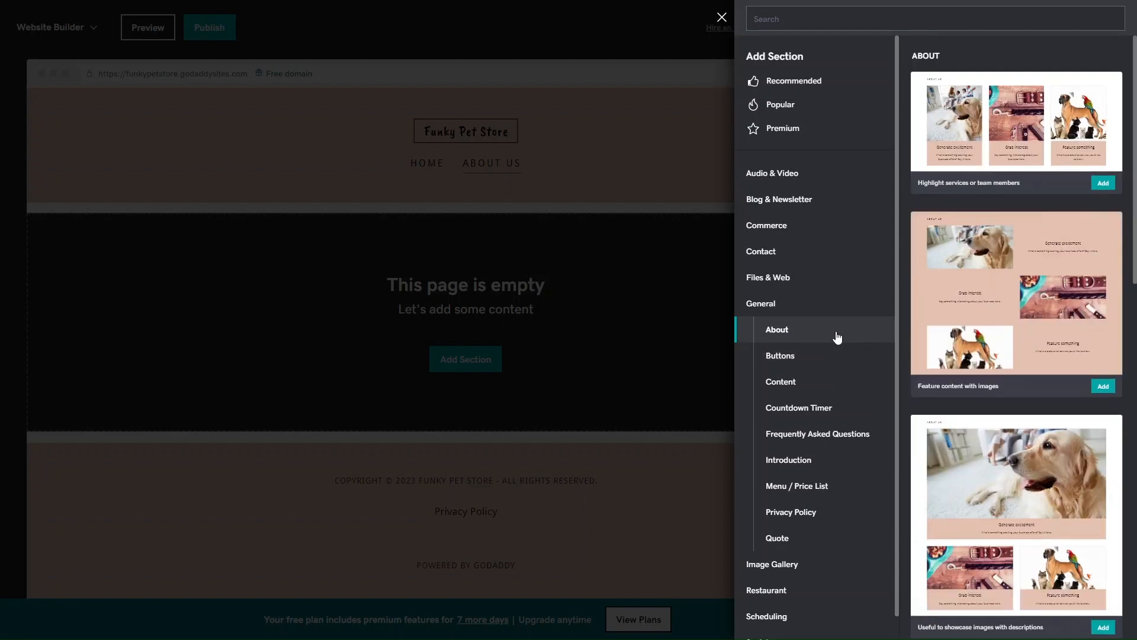
scroll(977, 406, "down", 5)
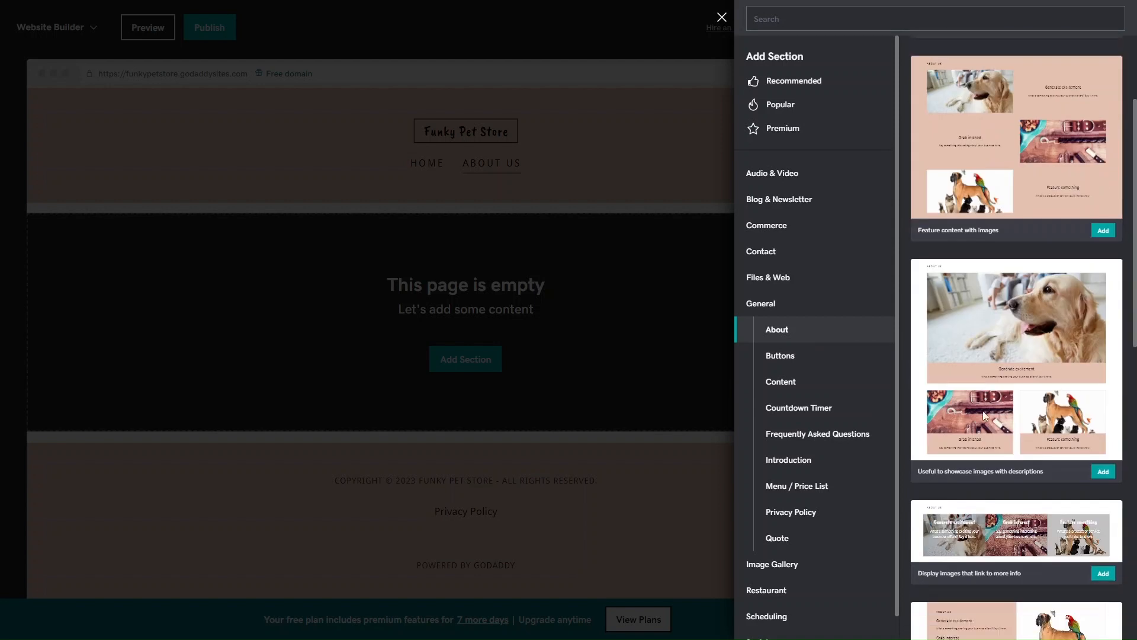
scroll(983, 413, "down", 3)
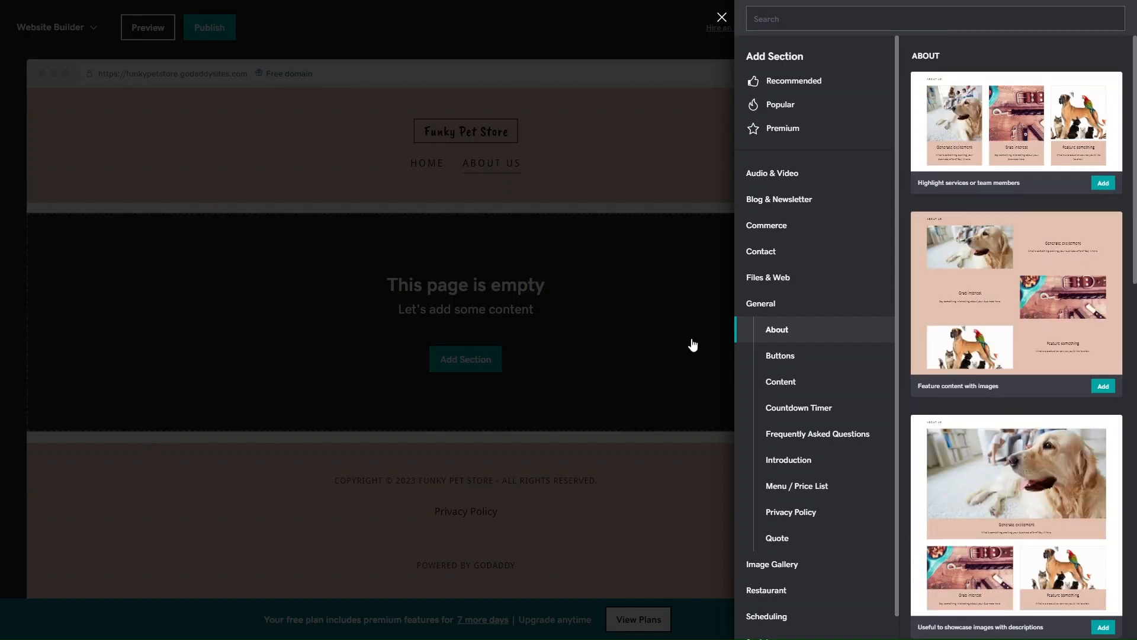
scroll(1007, 351, "down", 6)
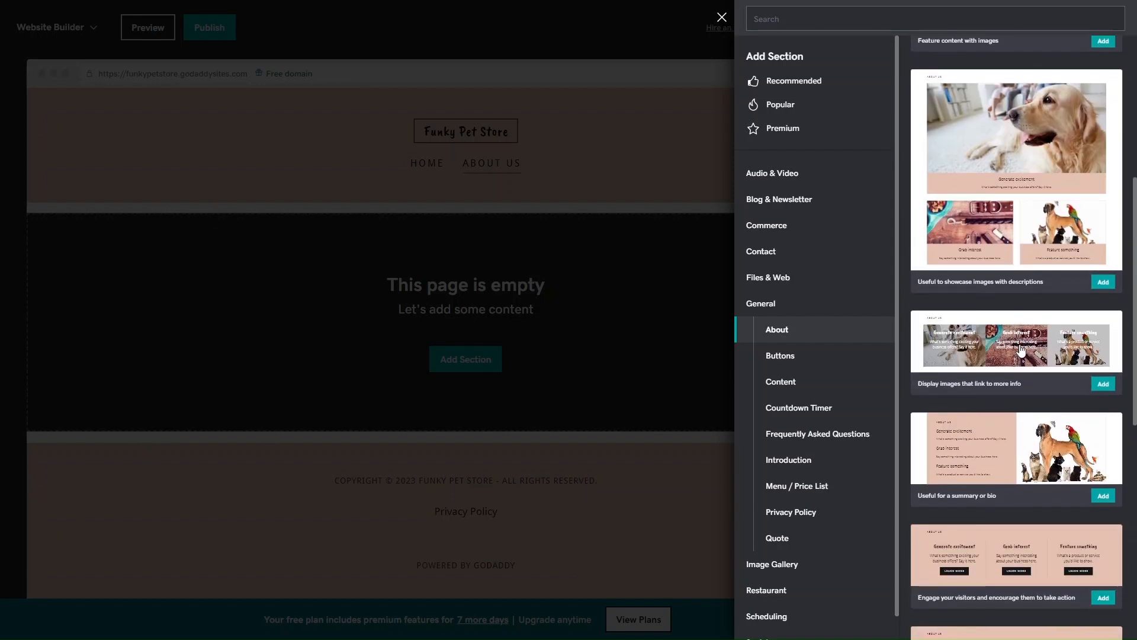
scroll(1021, 350, "down", 6)
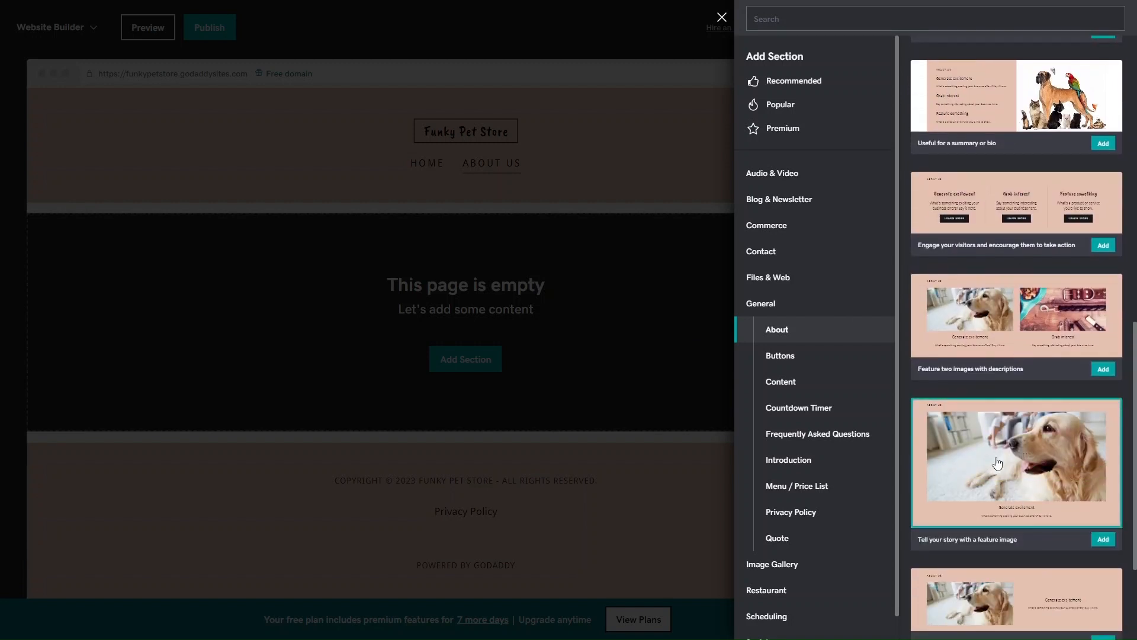
left_click(1102, 540)
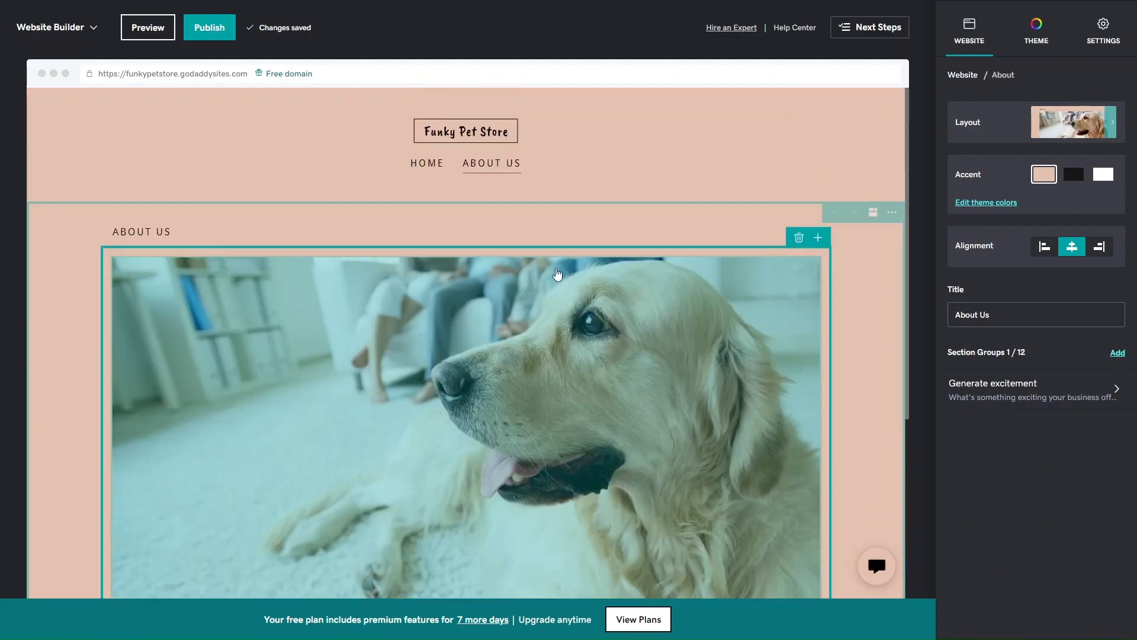
Try the Landscape, Portrait, Square, circular and Fit Image shapes on the About Us section's dog image and return it to Panoramic.
scroll(558, 274, "down", 5)
scroll(558, 274, "up", 4)
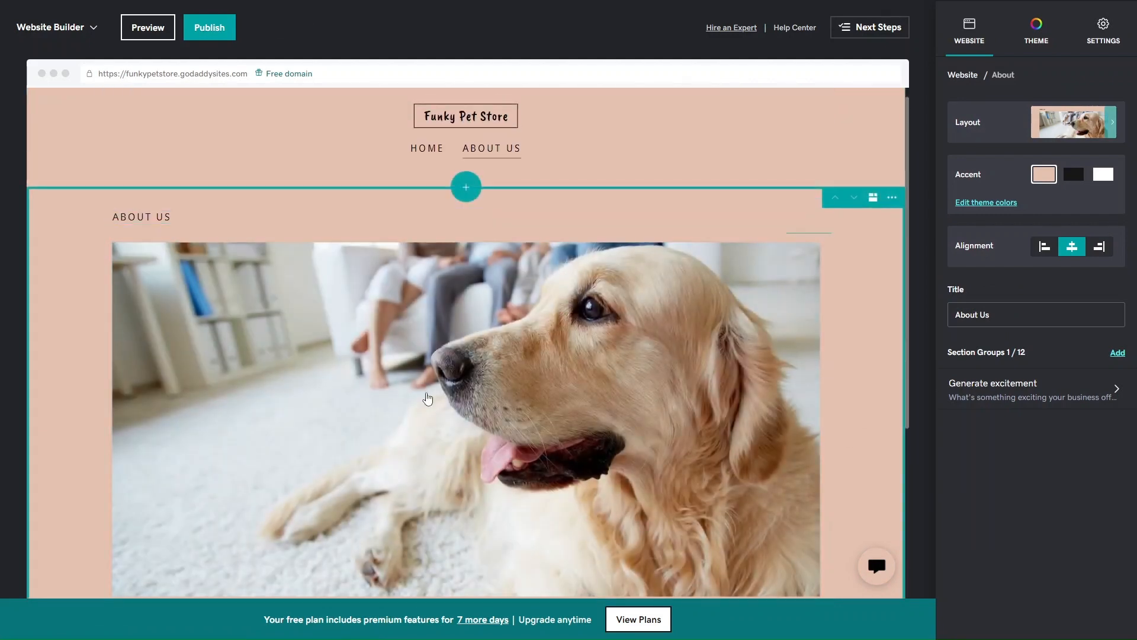
scroll(428, 399, "down", 2)
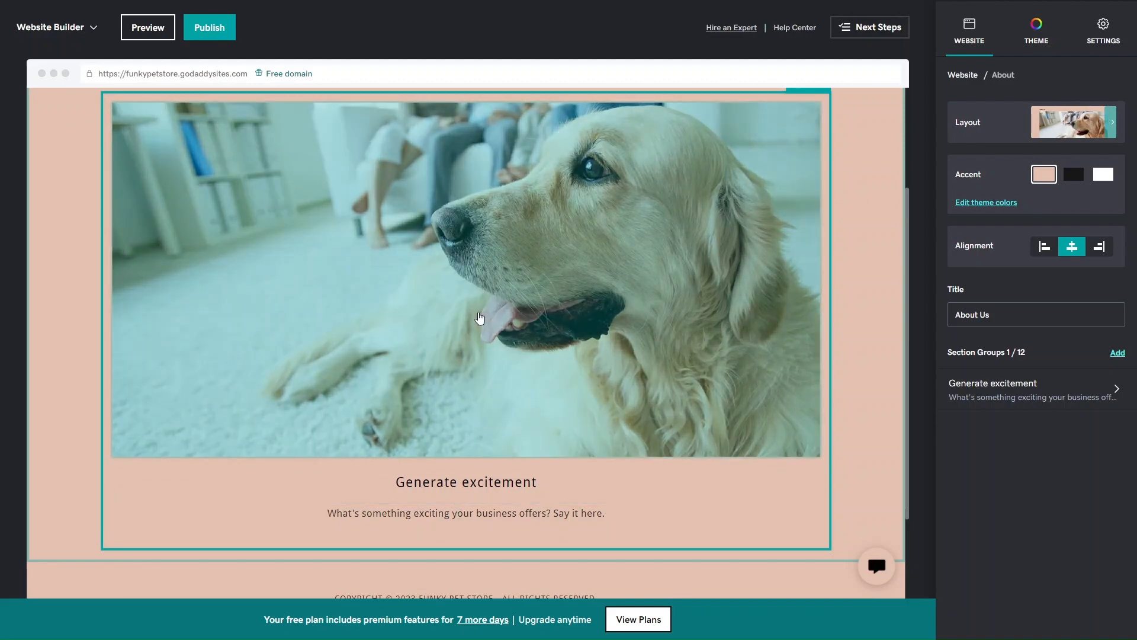
left_click(480, 318)
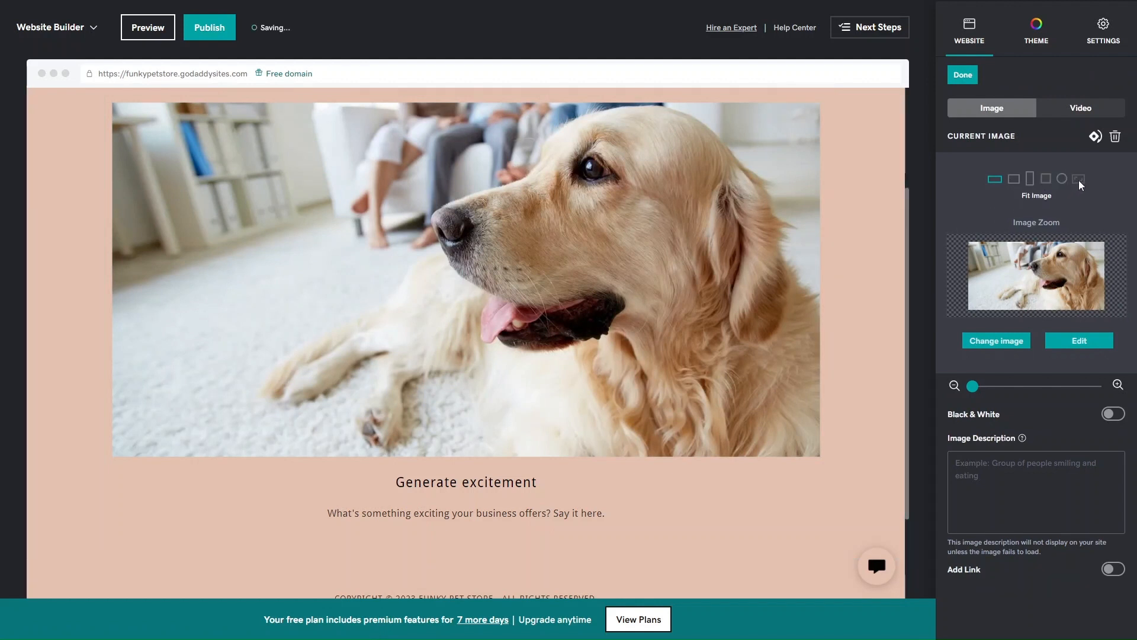
left_click(1014, 180)
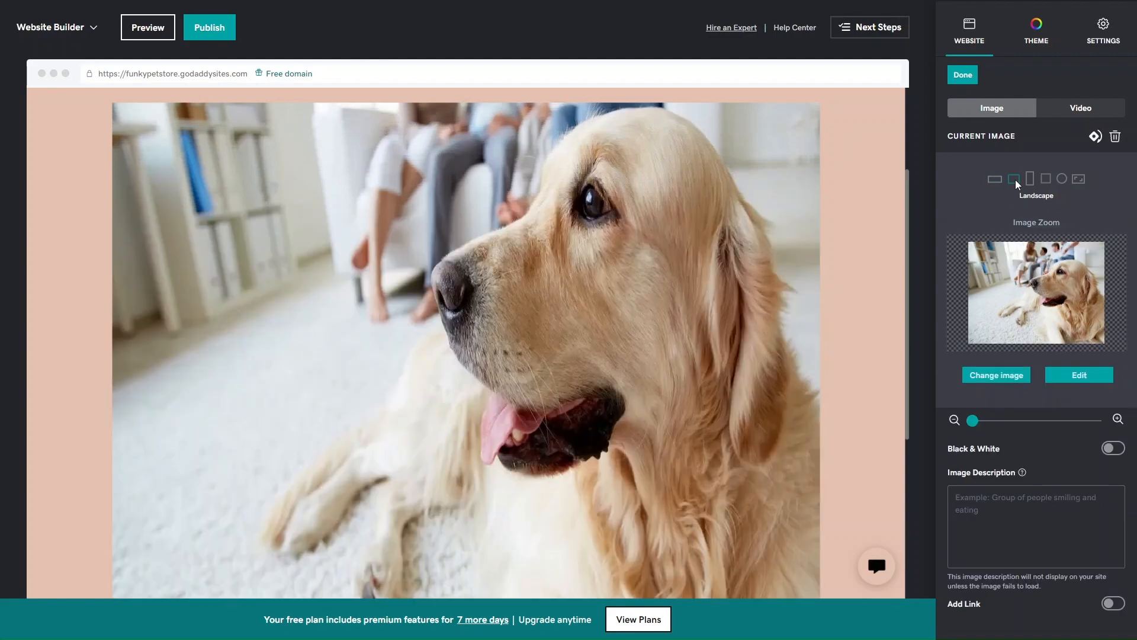
left_click(1033, 179)
left_click(1050, 177)
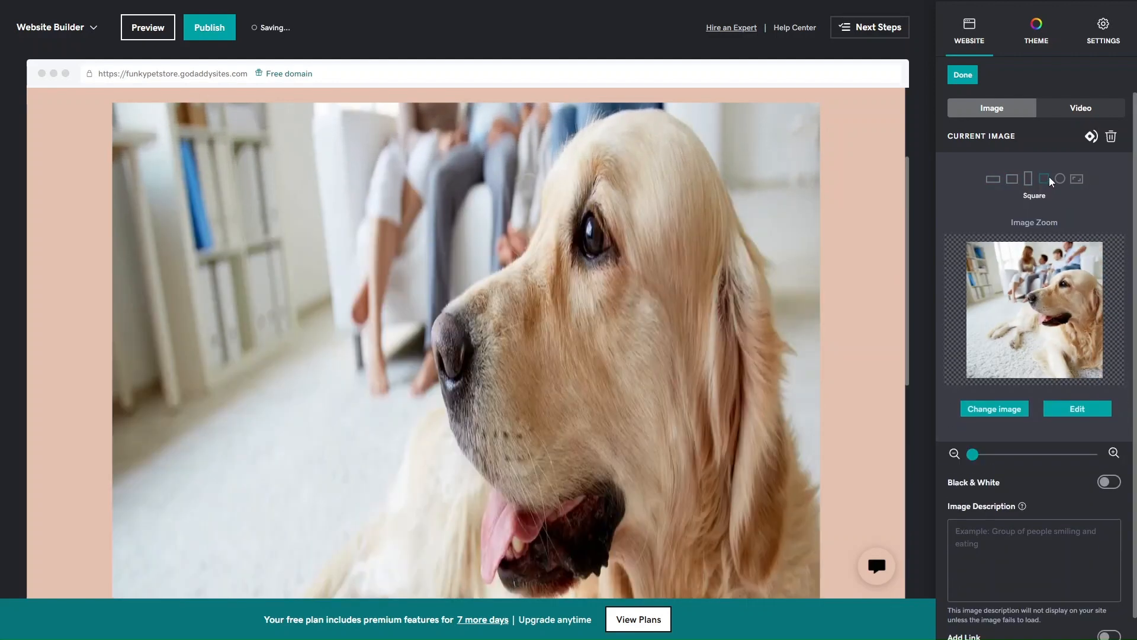
left_click(1061, 177)
left_click(1080, 179)
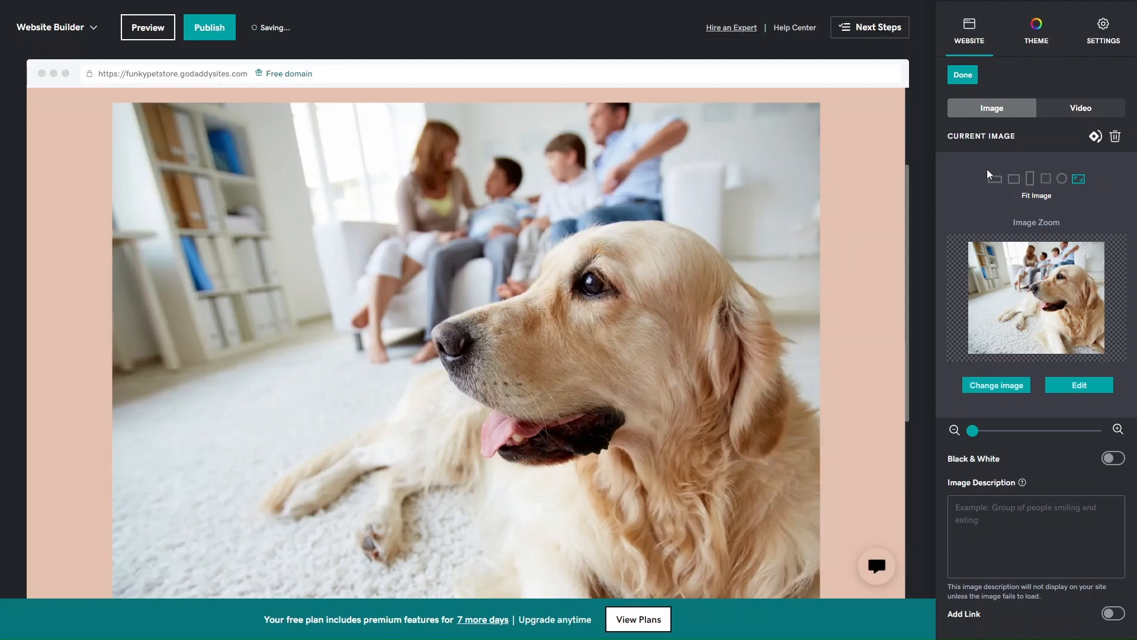
left_click(996, 178)
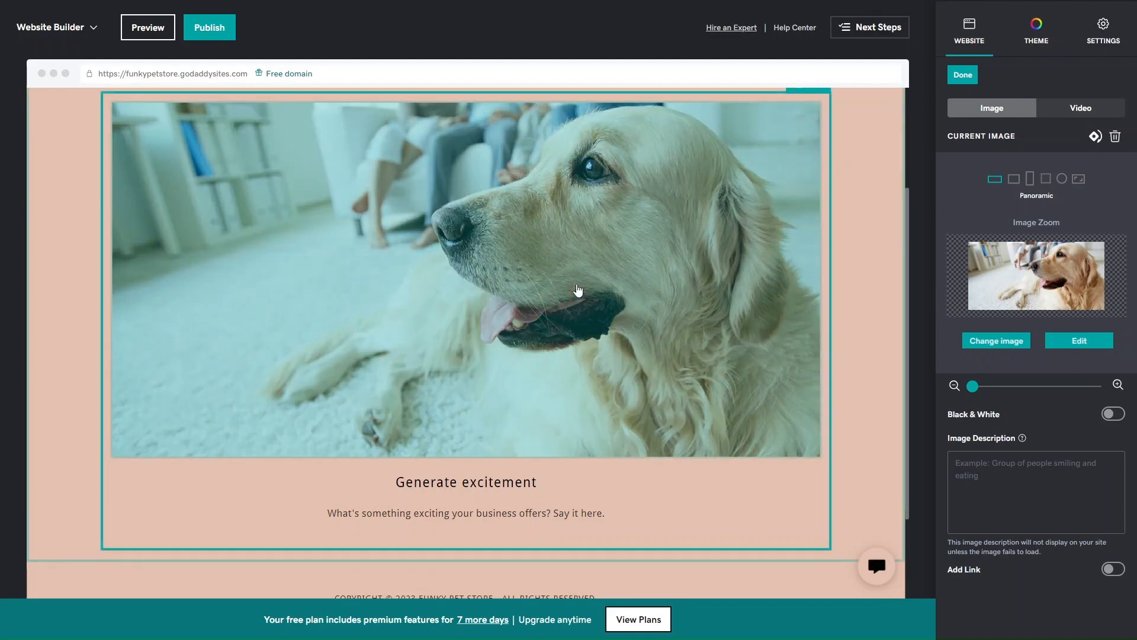
Try the Portrait shape on the dog image again, restore Panoramic and finish editing the image.
scroll(579, 290, "up", 2)
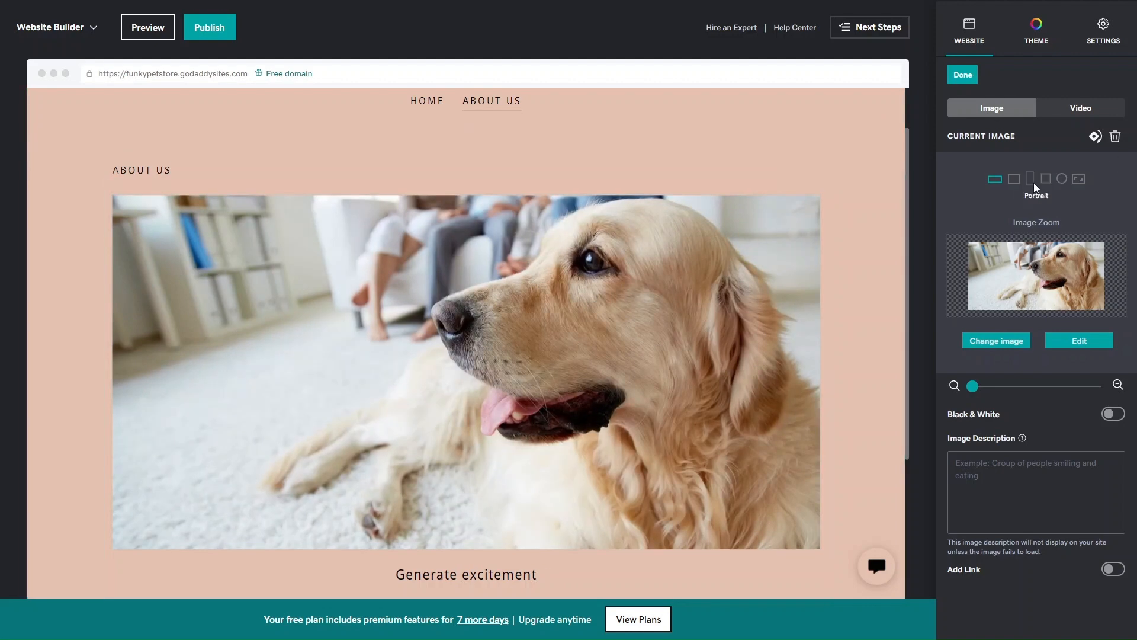
left_click(1029, 179)
scroll(622, 330, "down", 4)
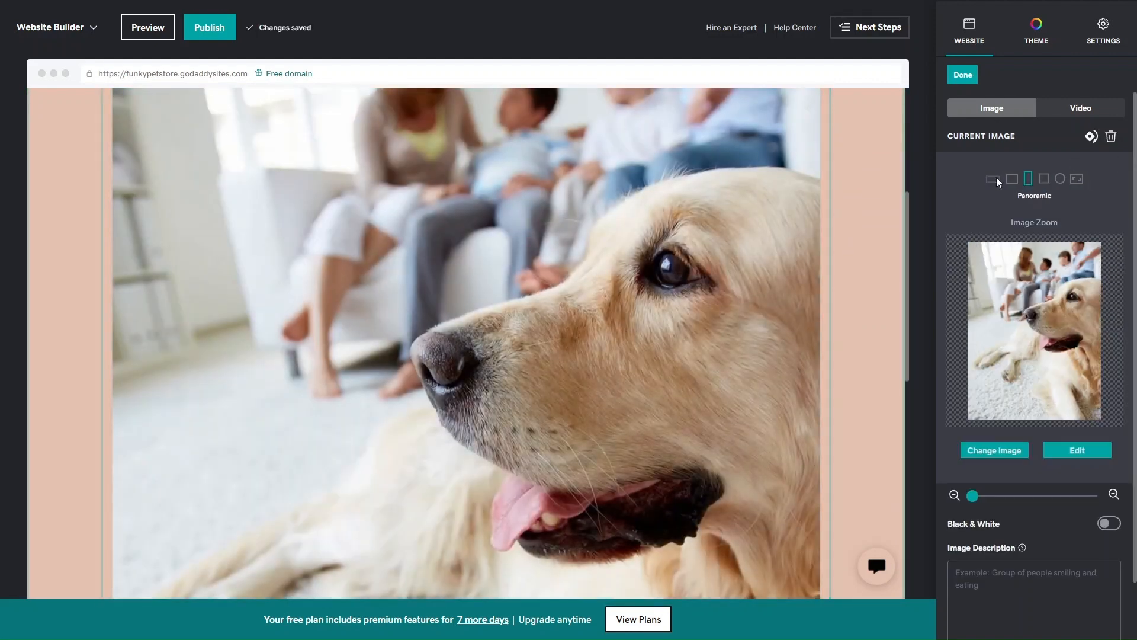
left_click(996, 179)
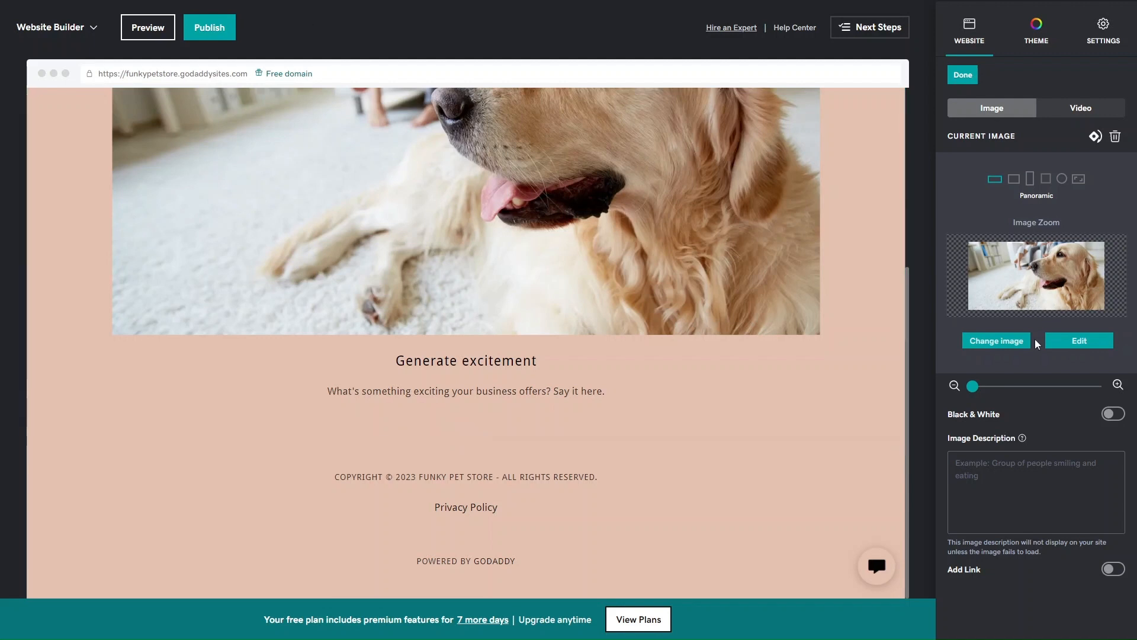
scroll(875, 258, "up", 2)
scroll(875, 263, "up", 1)
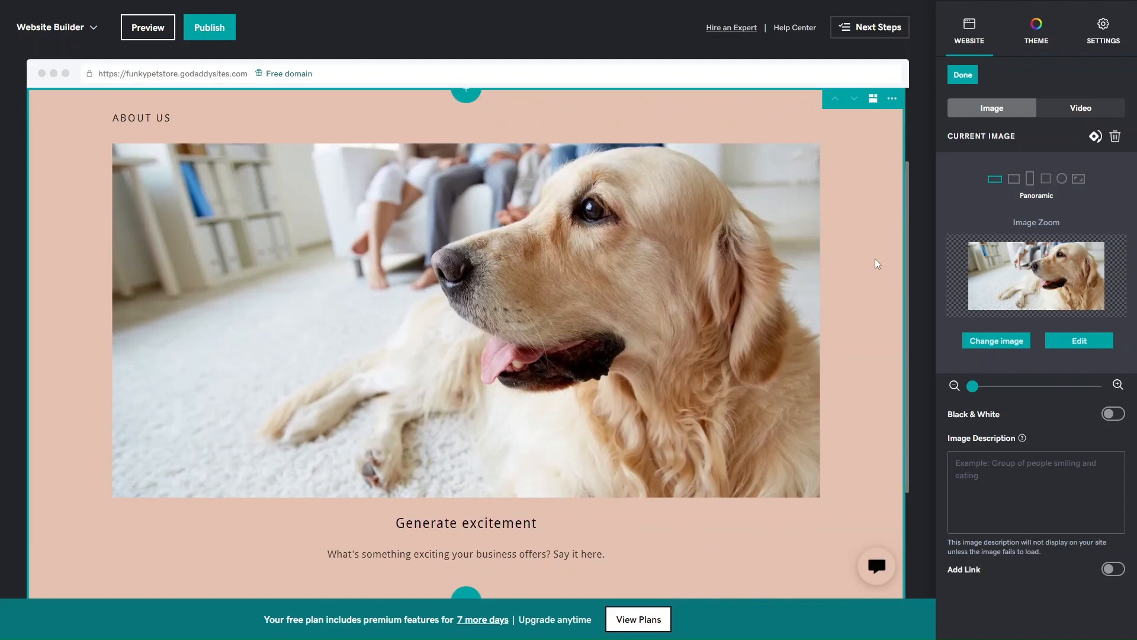
scroll(876, 258, "up", 1)
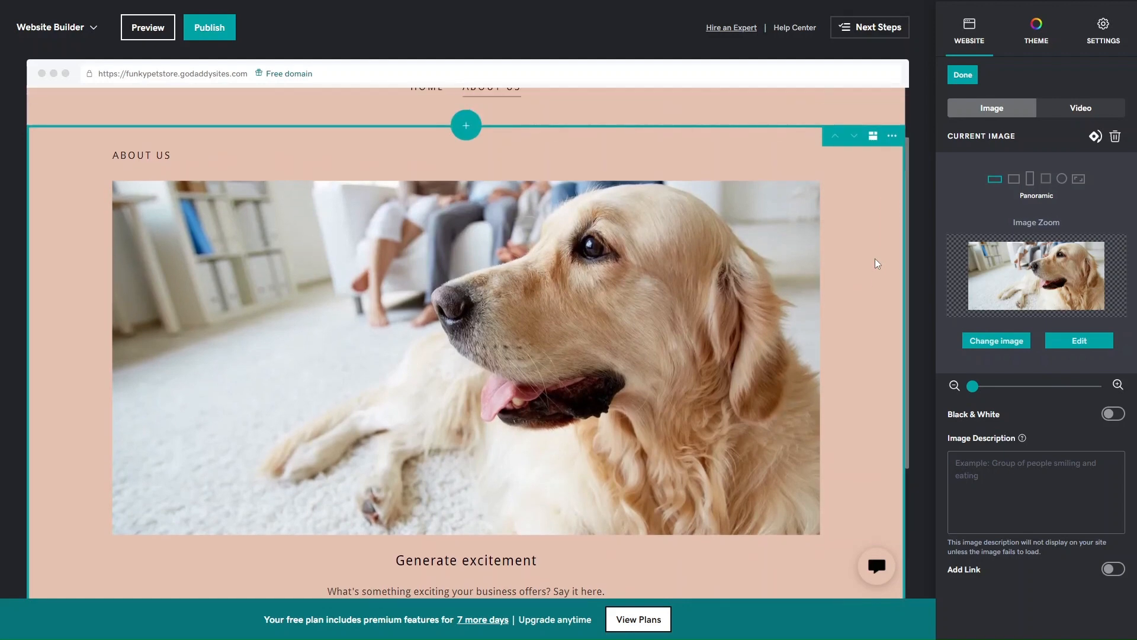
left_click(963, 76)
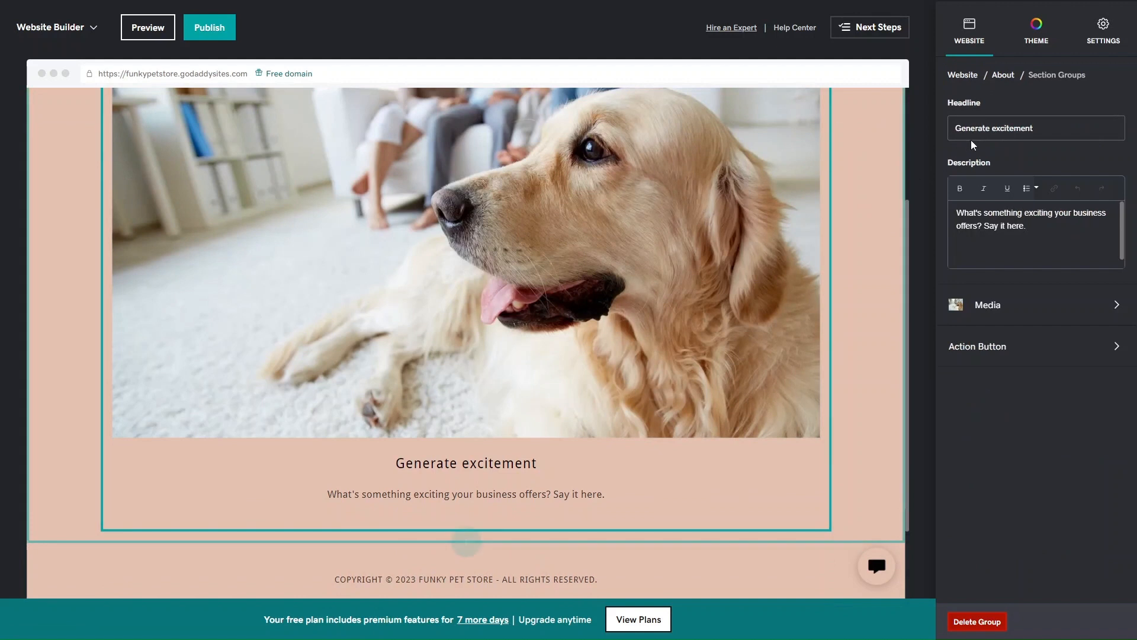
Turn on the action button for the "Generate excitement" group in the About Us feature image section.
double_click(971, 128)
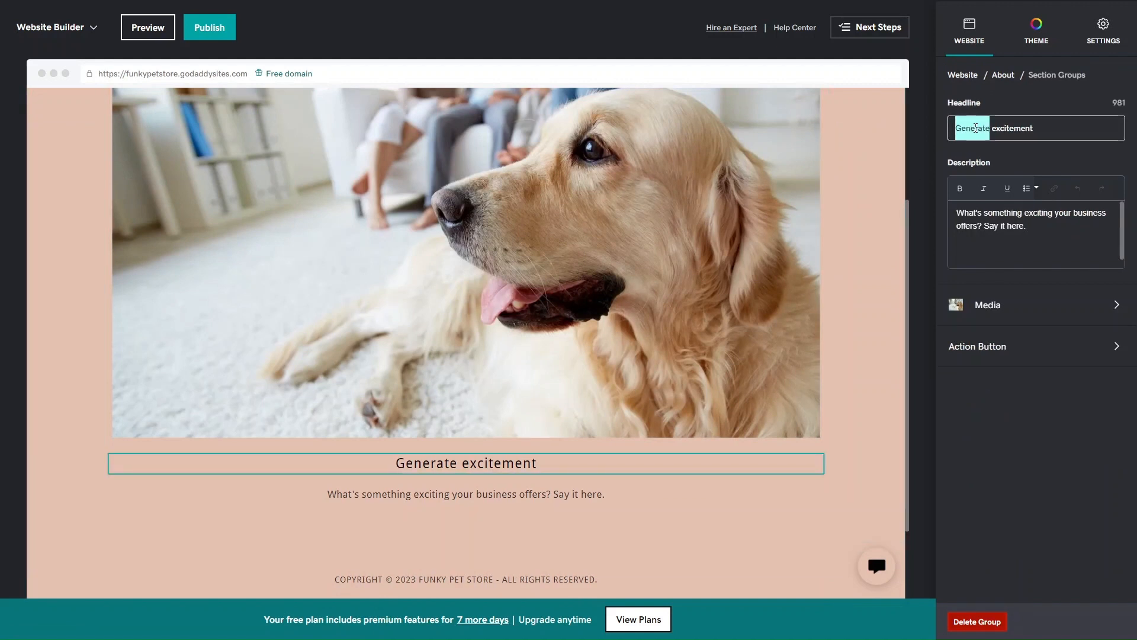
double_click(995, 225)
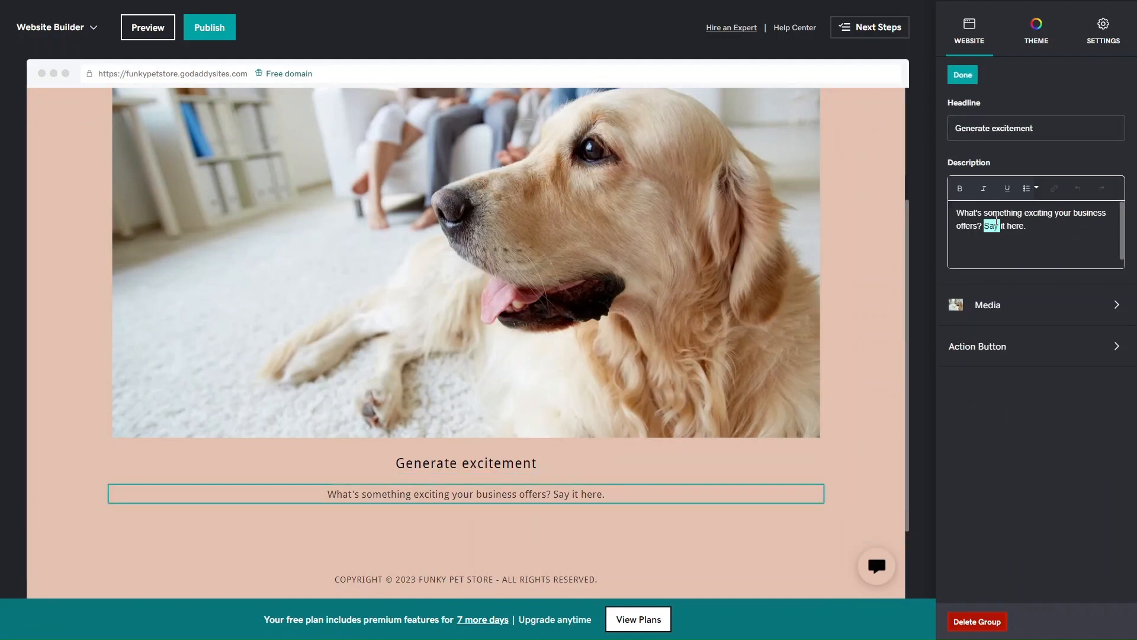
left_click(994, 360)
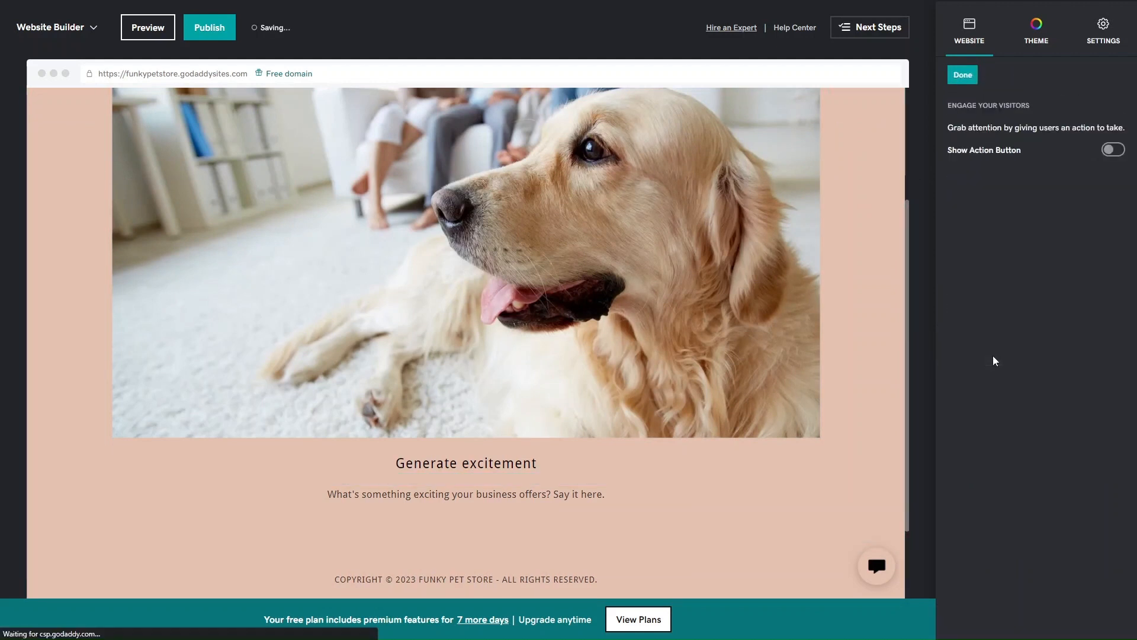
left_click(1113, 151)
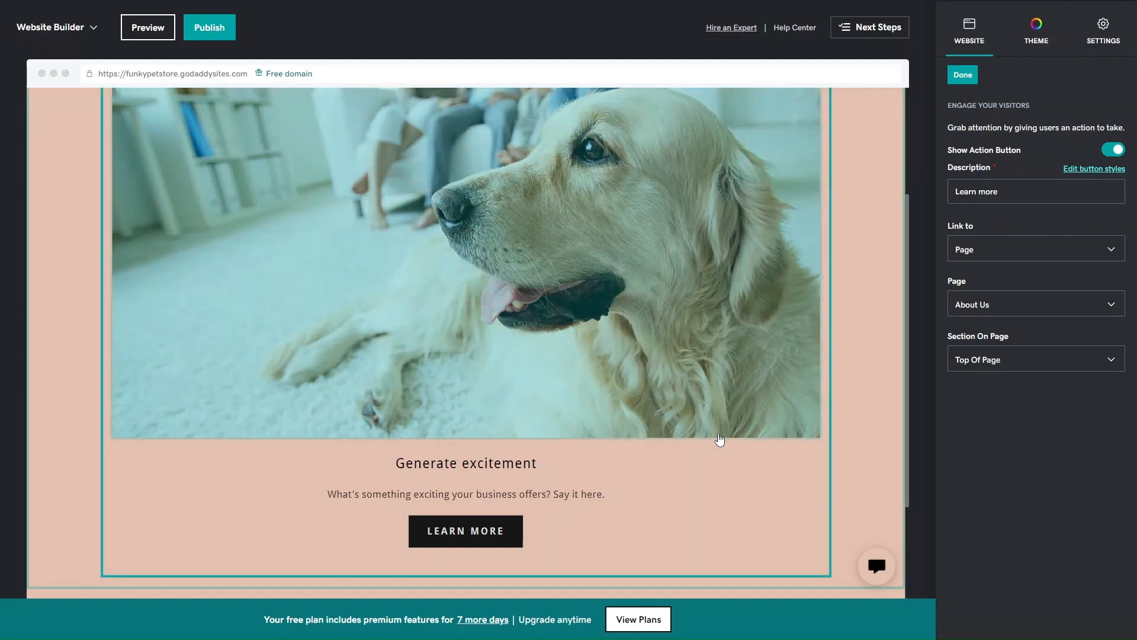
Add the About section layout "Feature content with smaller images" below the feature image section.
scroll(718, 435, "down", 3)
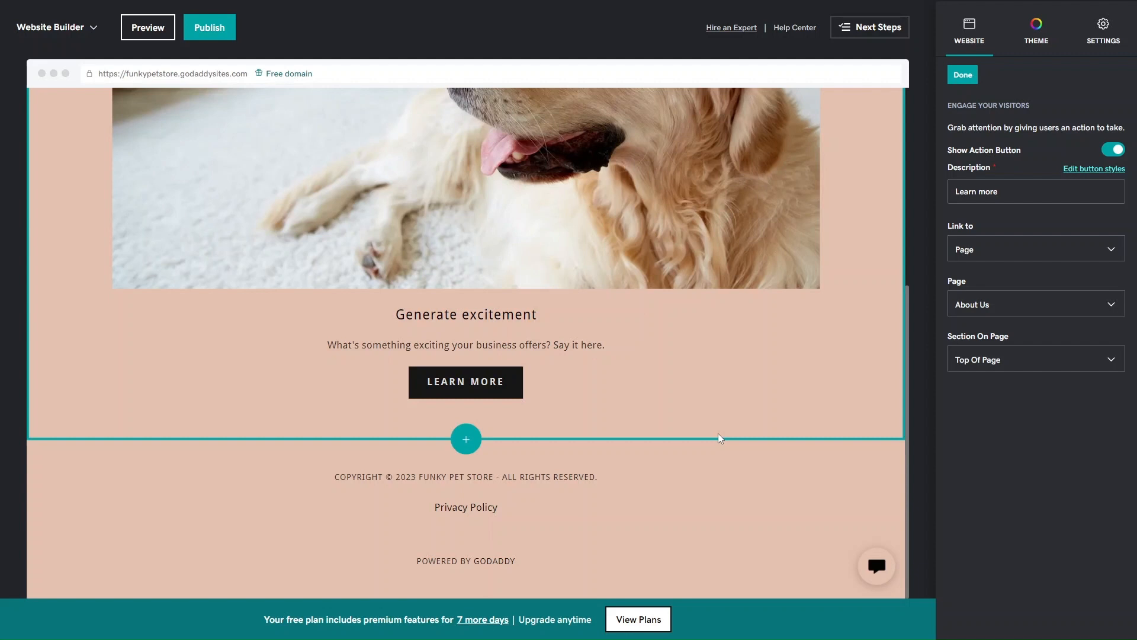
left_click(463, 446)
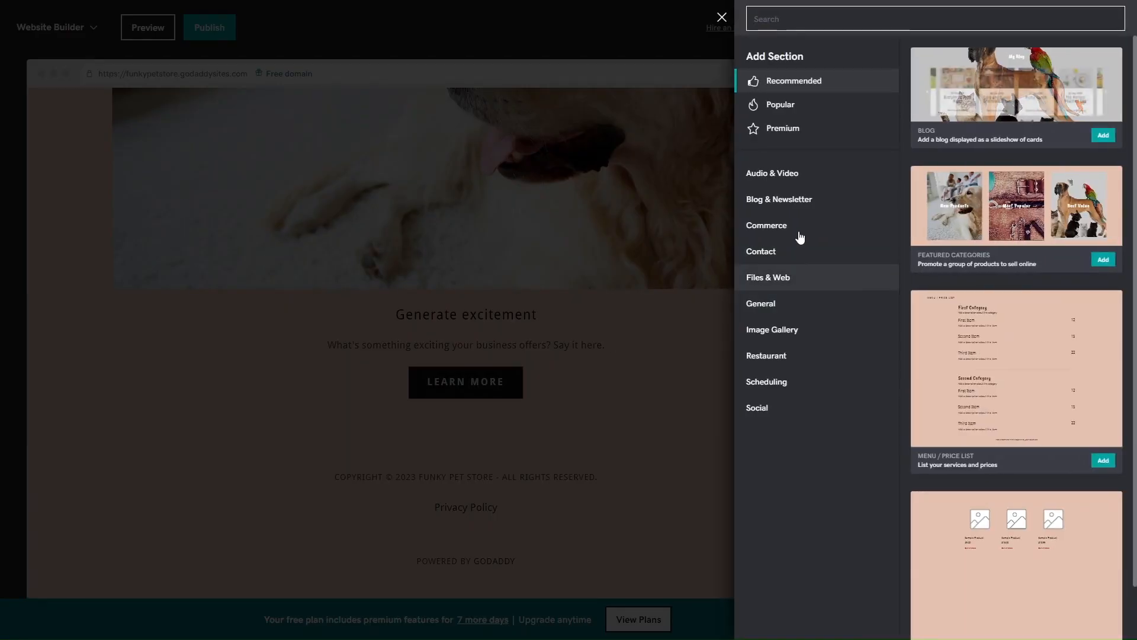
left_click(769, 305)
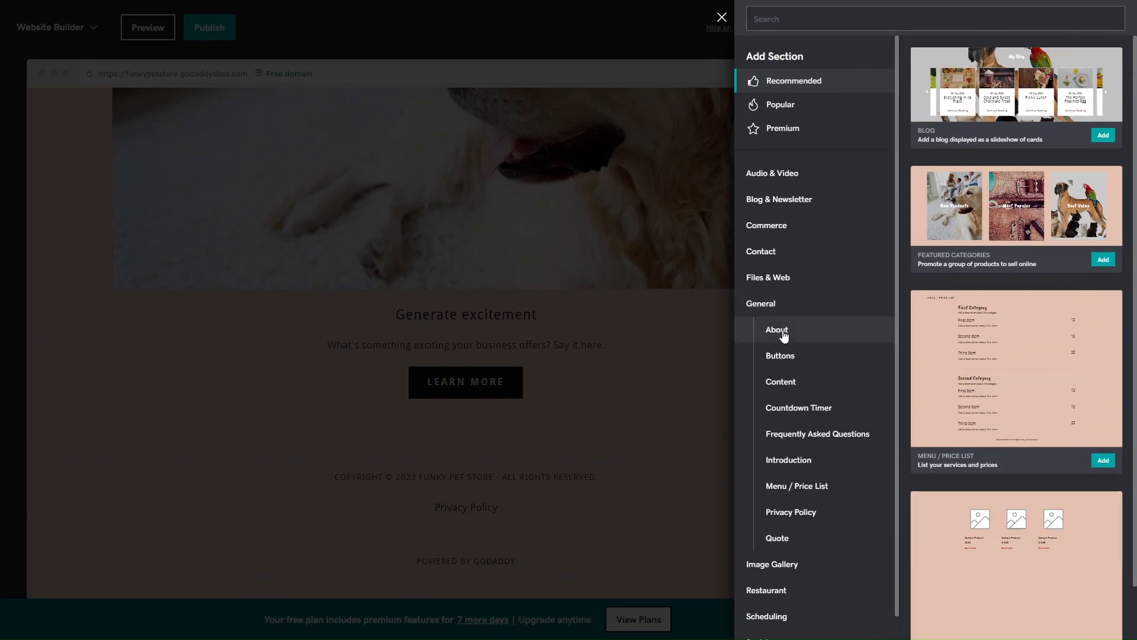
left_click(783, 334)
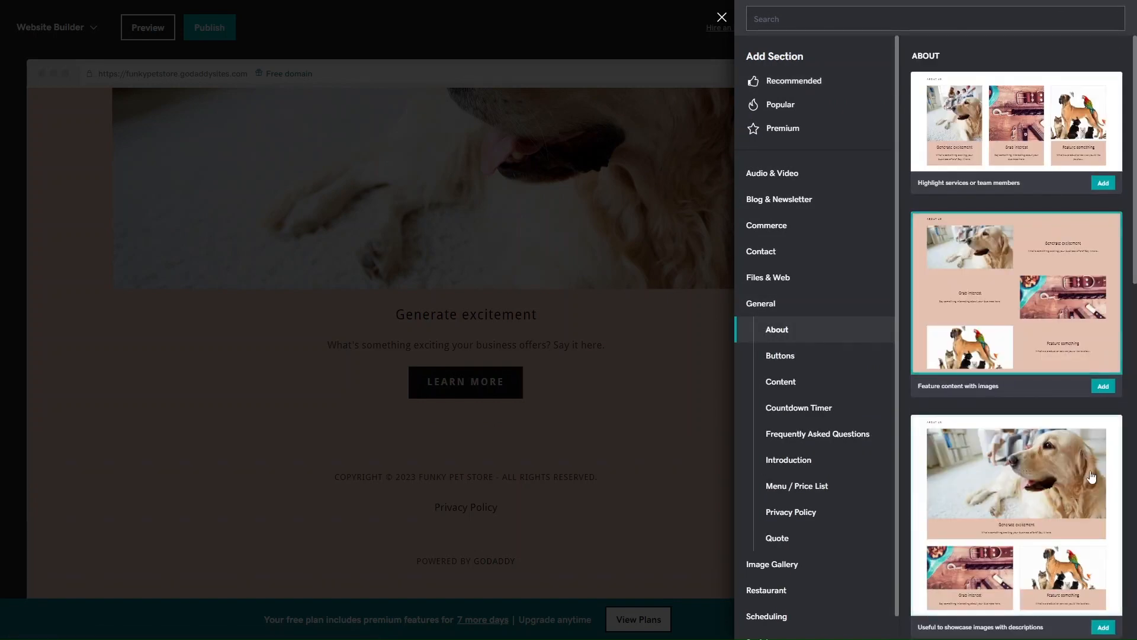
scroll(1091, 477, "down", 15)
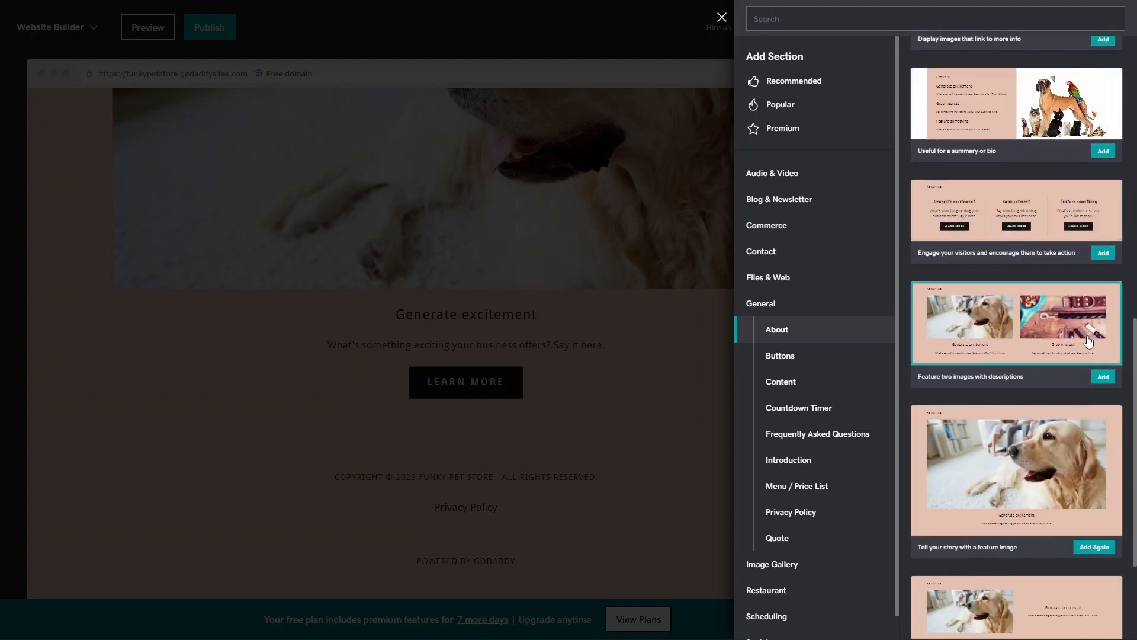
scroll(1089, 341, "down", 3)
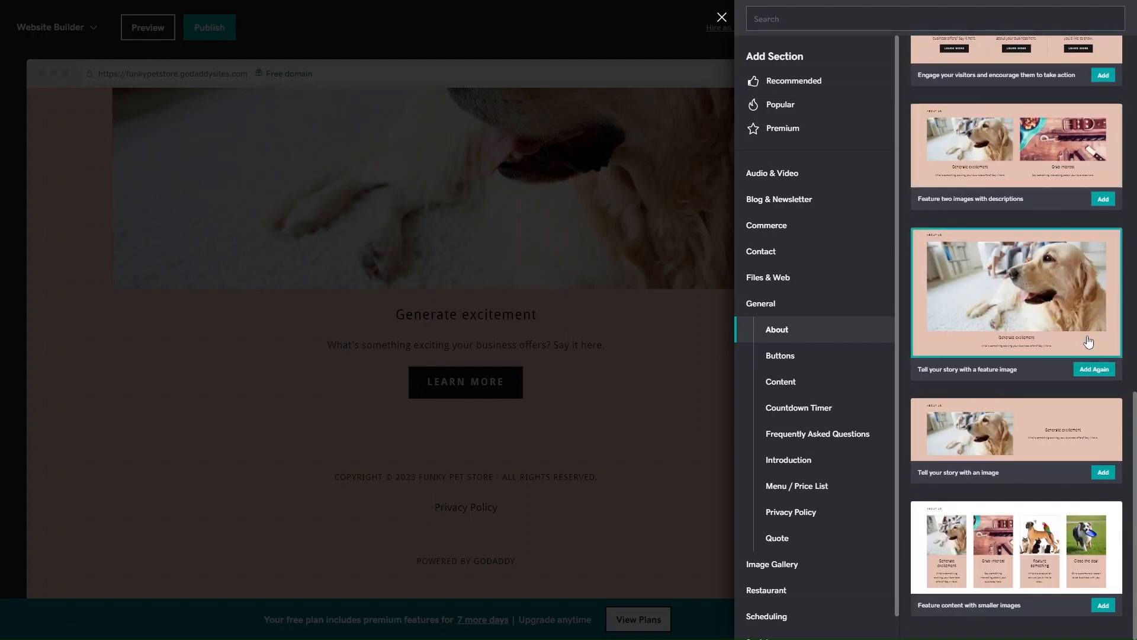
scroll(1088, 342, "up", 5)
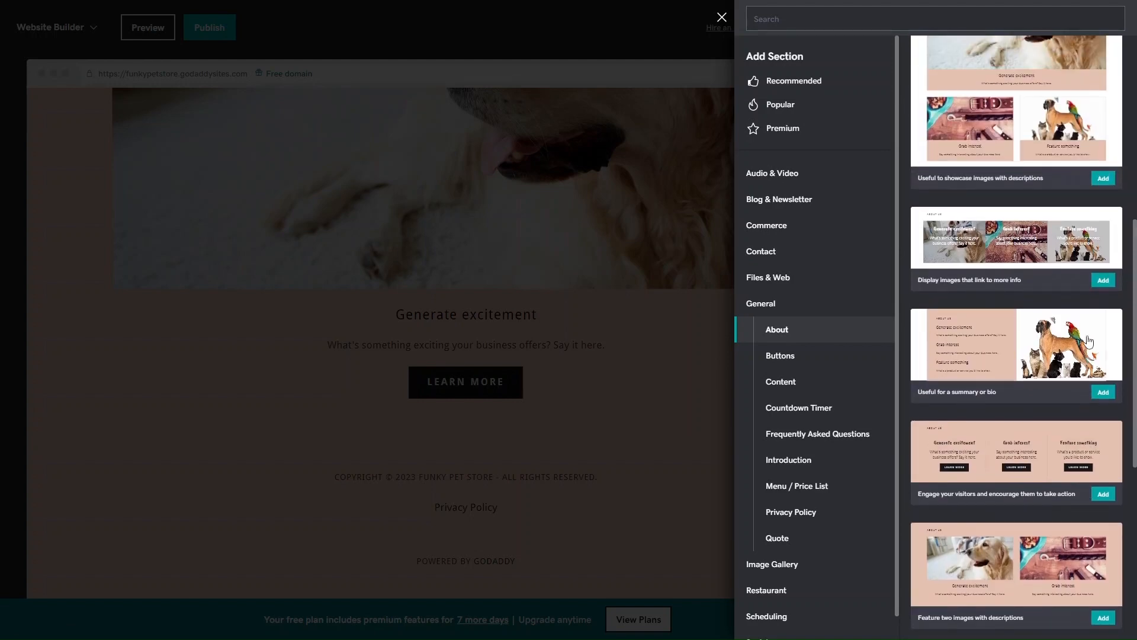
scroll(1089, 355, "down", 5)
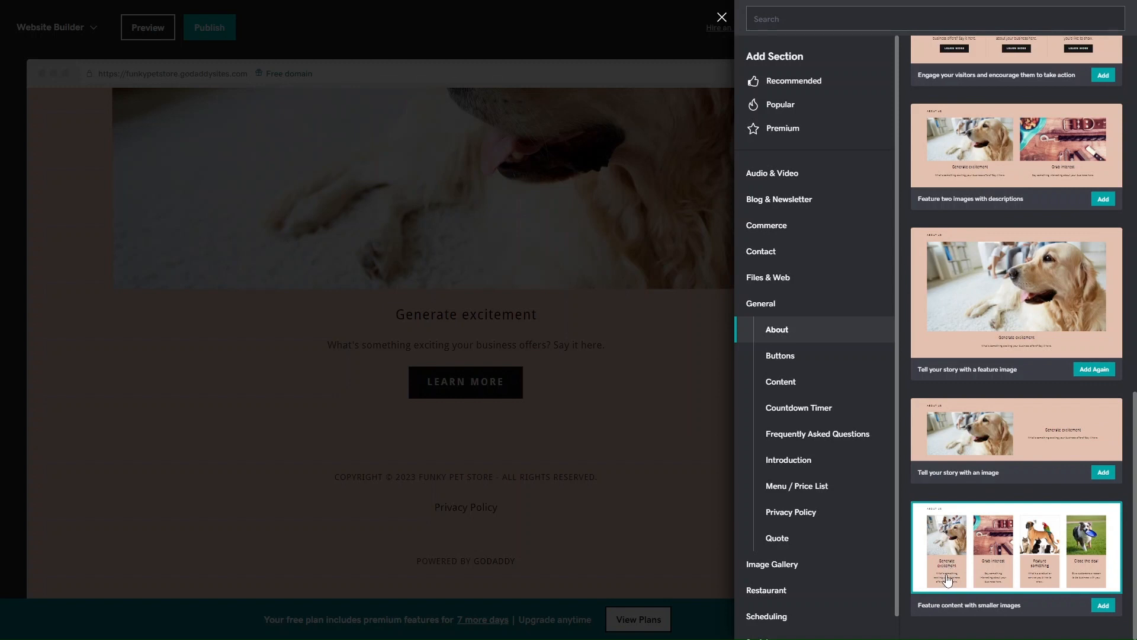
left_click(1104, 605)
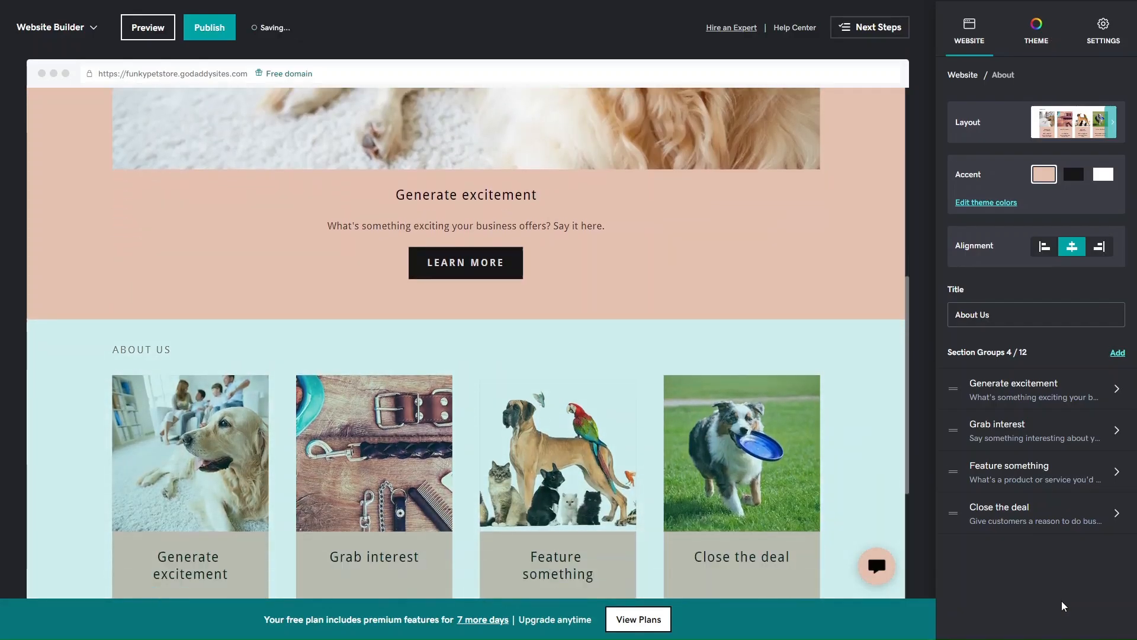
Change the title of the new four-image section to "Meet the Team".
scroll(648, 323, "up", 1)
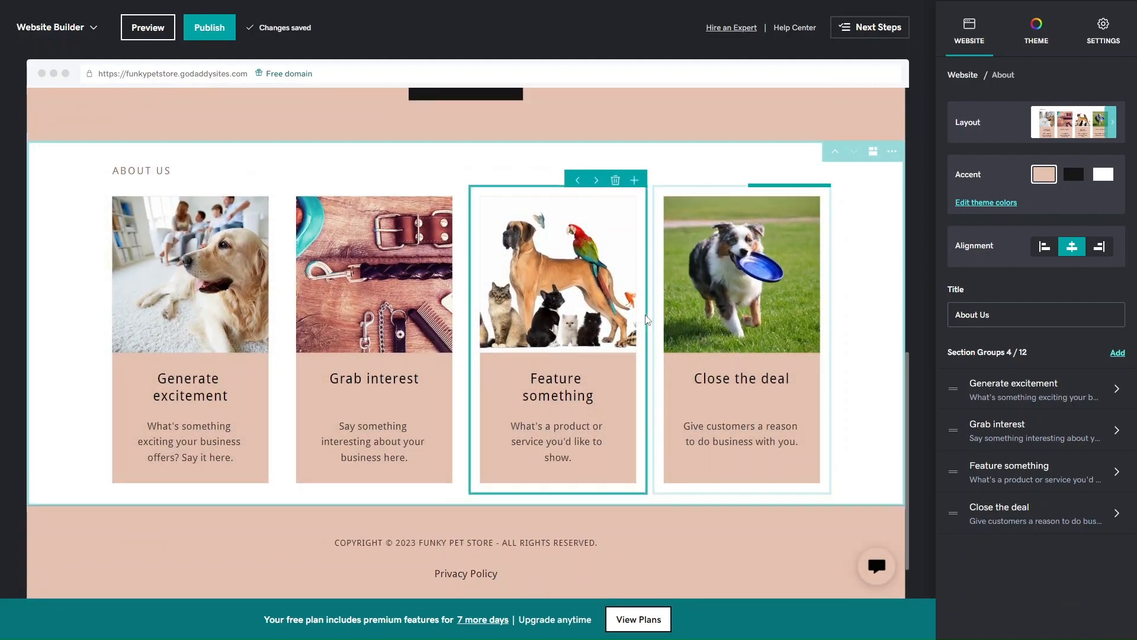
left_click(205, 215)
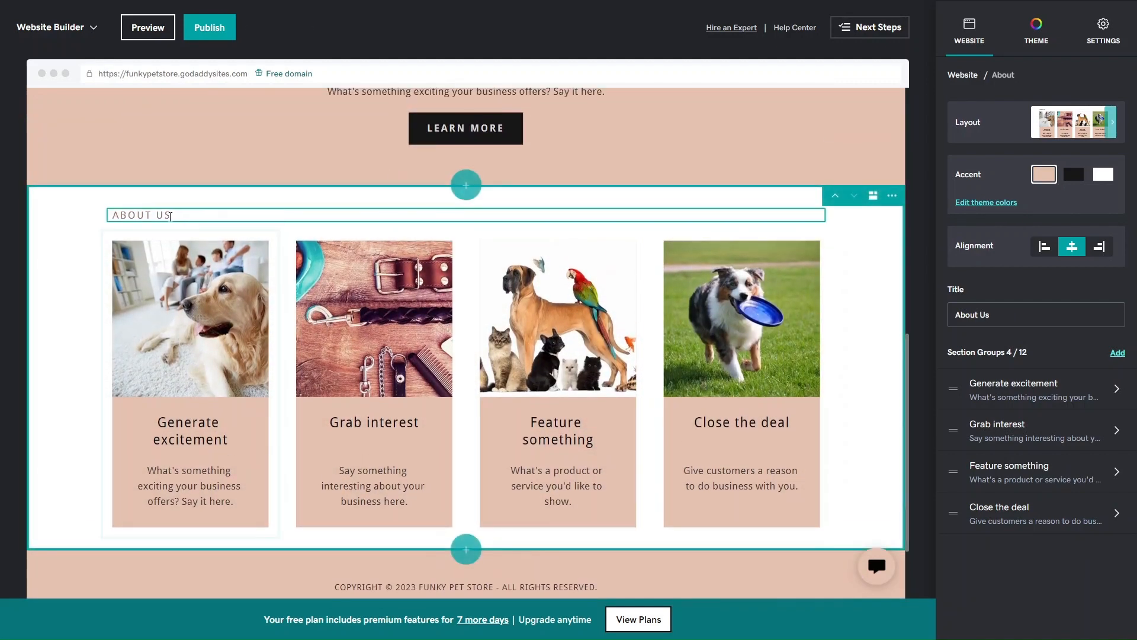
double_click(162, 216)
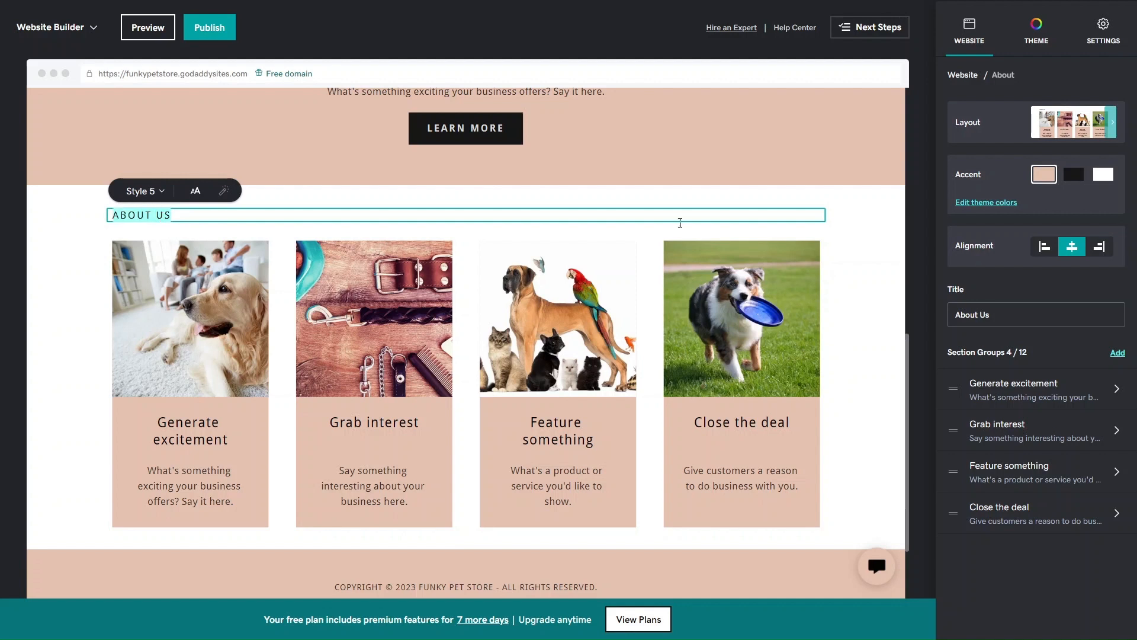
left_click(1061, 315)
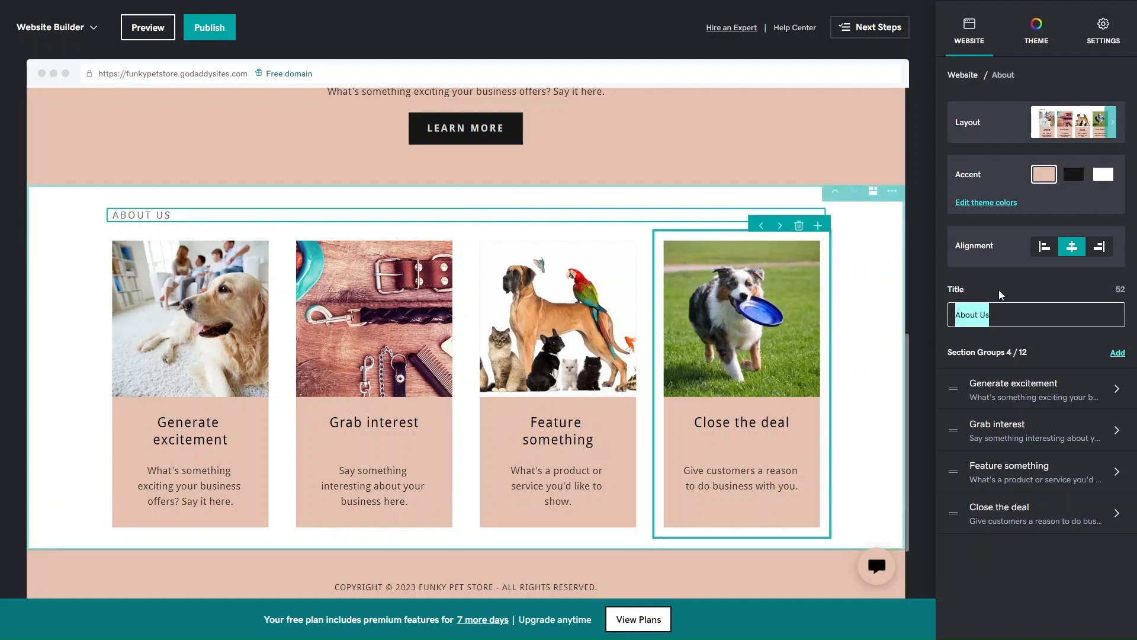
type("Meet the ")
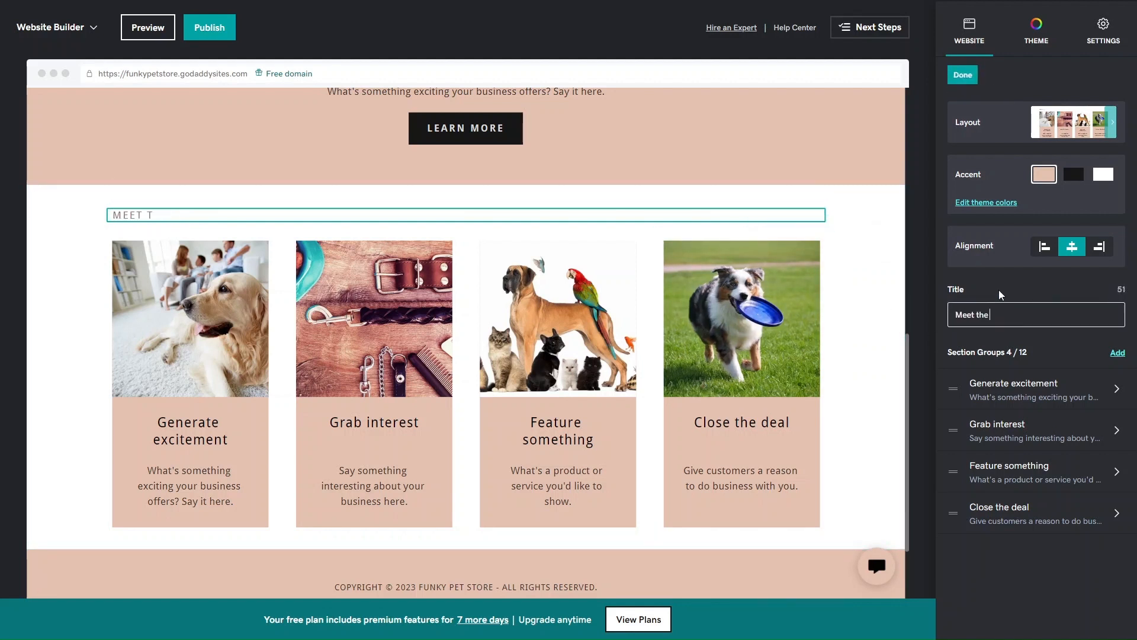
type("Team")
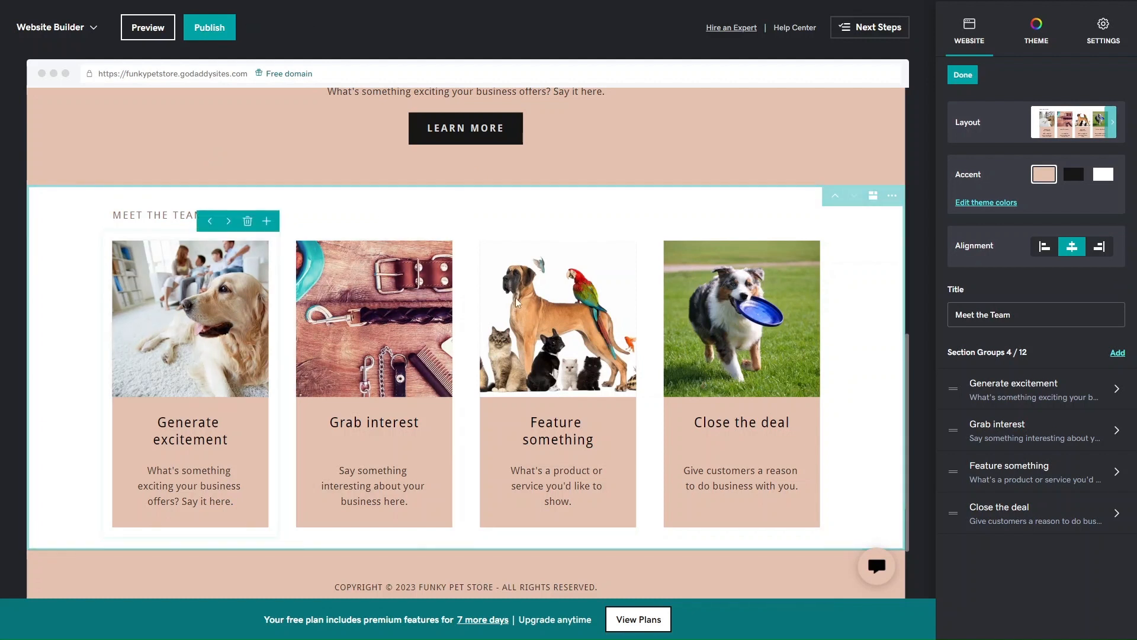
Replace the first team card's image with the stock photo of a puppy and kitten on grass.
left_click(252, 345)
left_click(1010, 384)
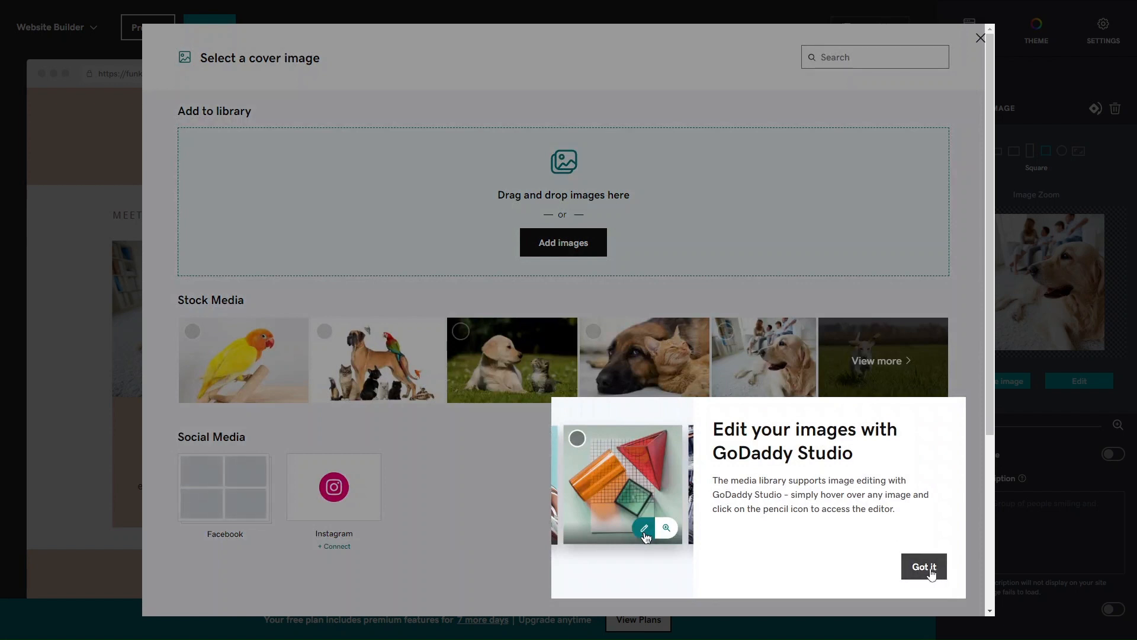
left_click(924, 568)
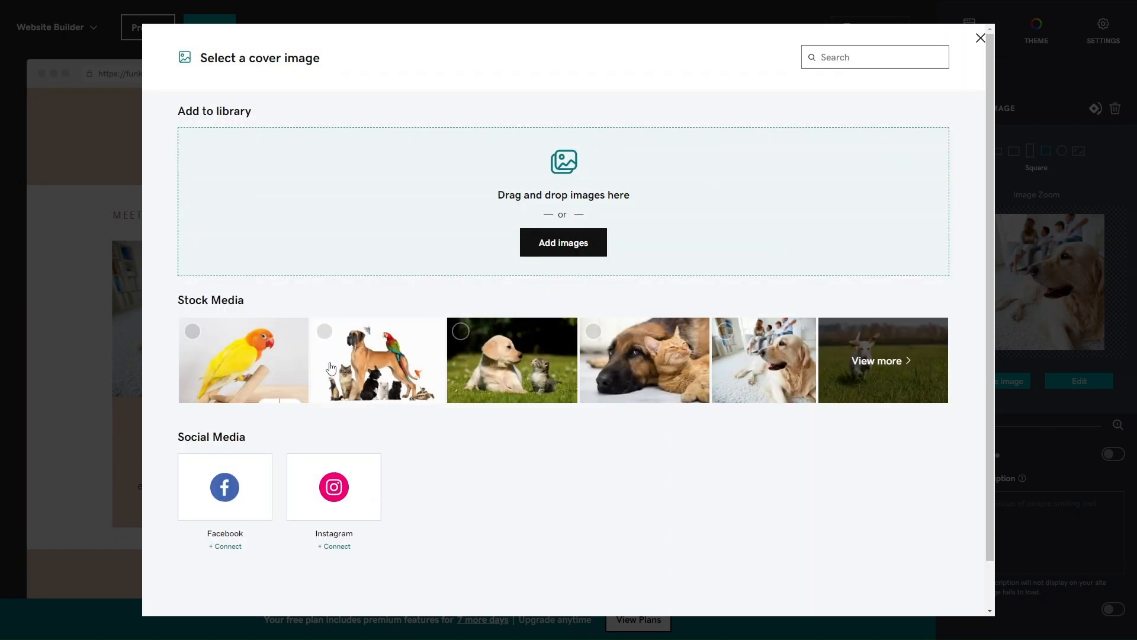
left_click(558, 255)
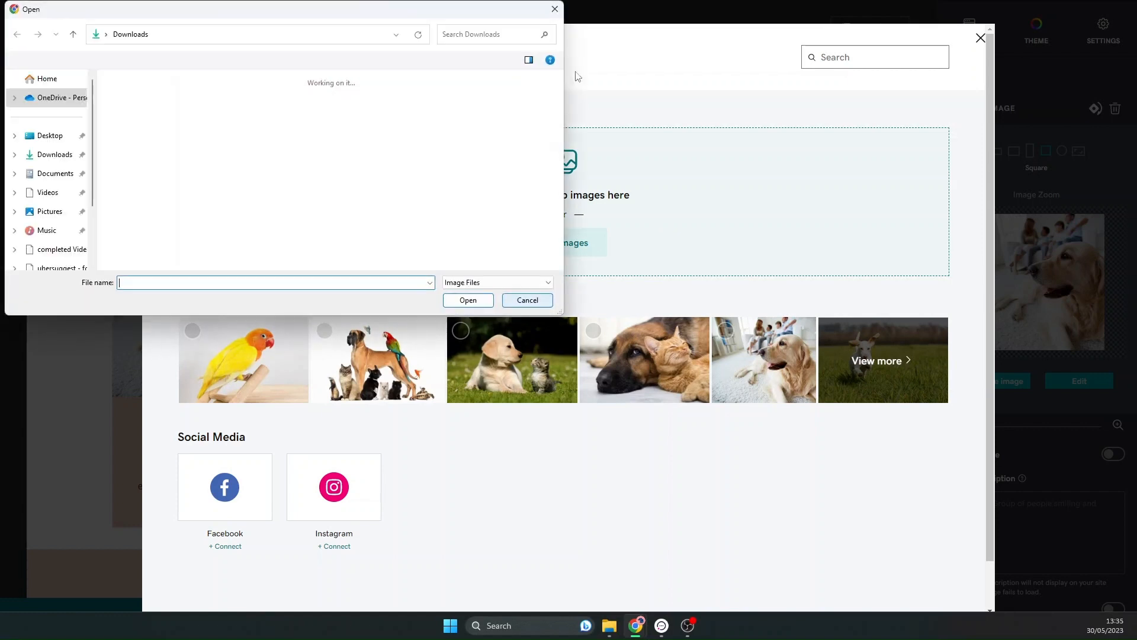
left_click(527, 300)
left_click(512, 360)
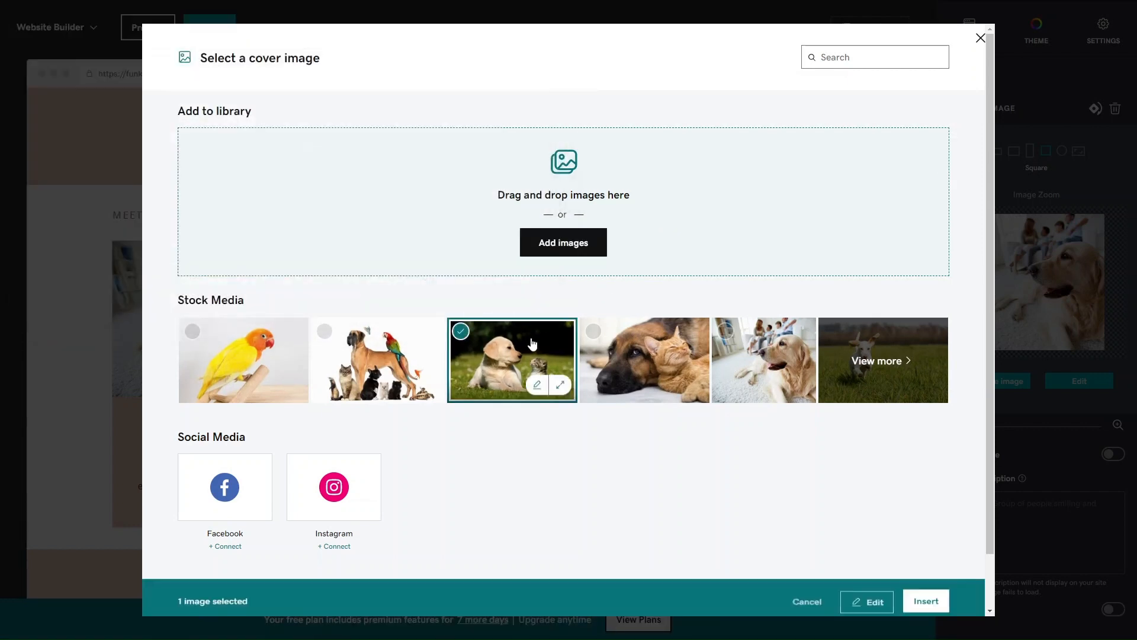
left_click(928, 592)
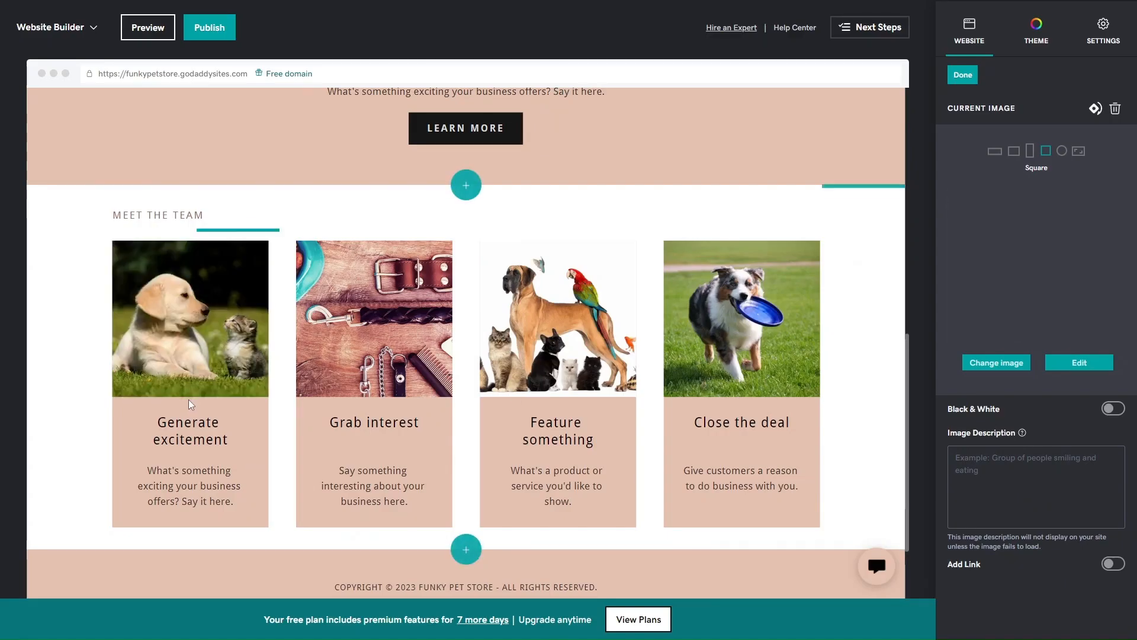
Replace the first team card's headline with the team member's full name and select its description text.
left_click(195, 424)
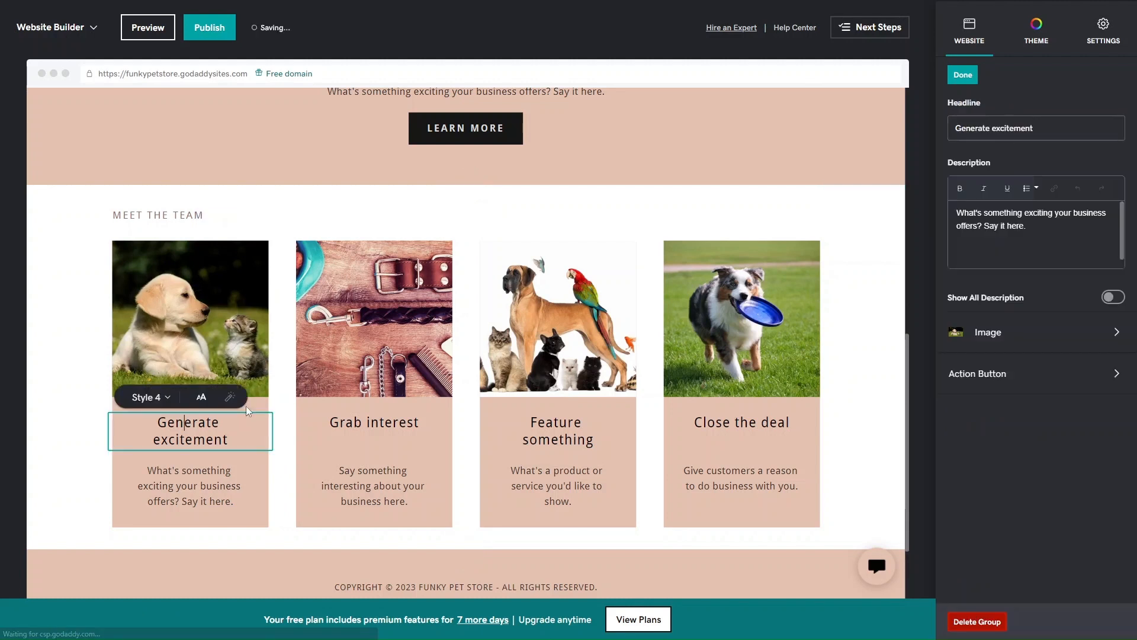
triple_click(988, 129)
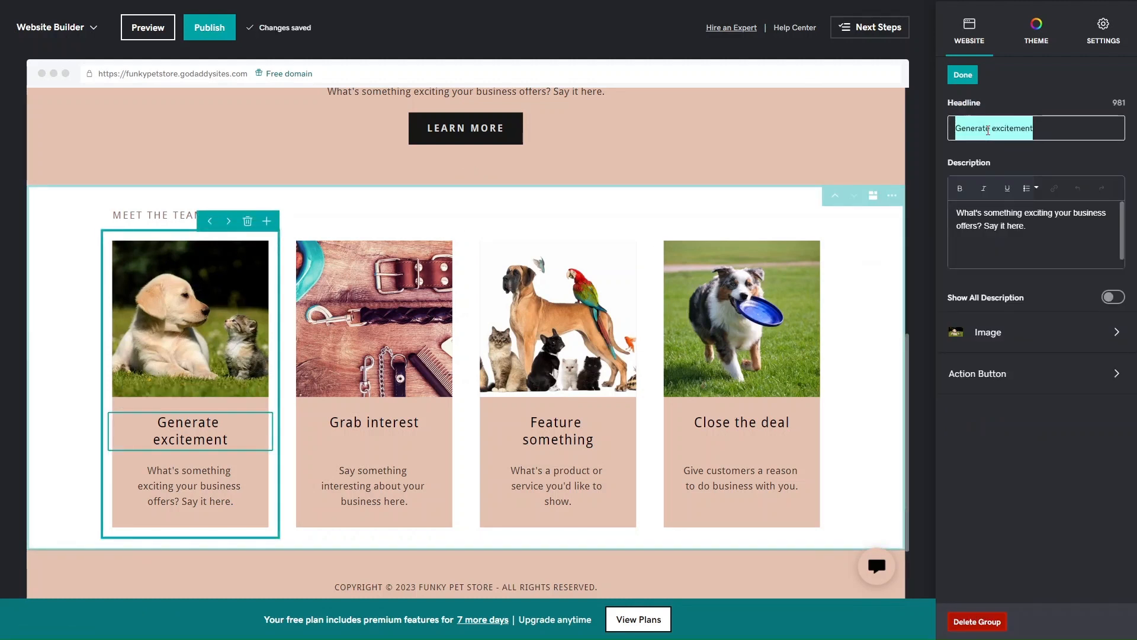
type("Jan")
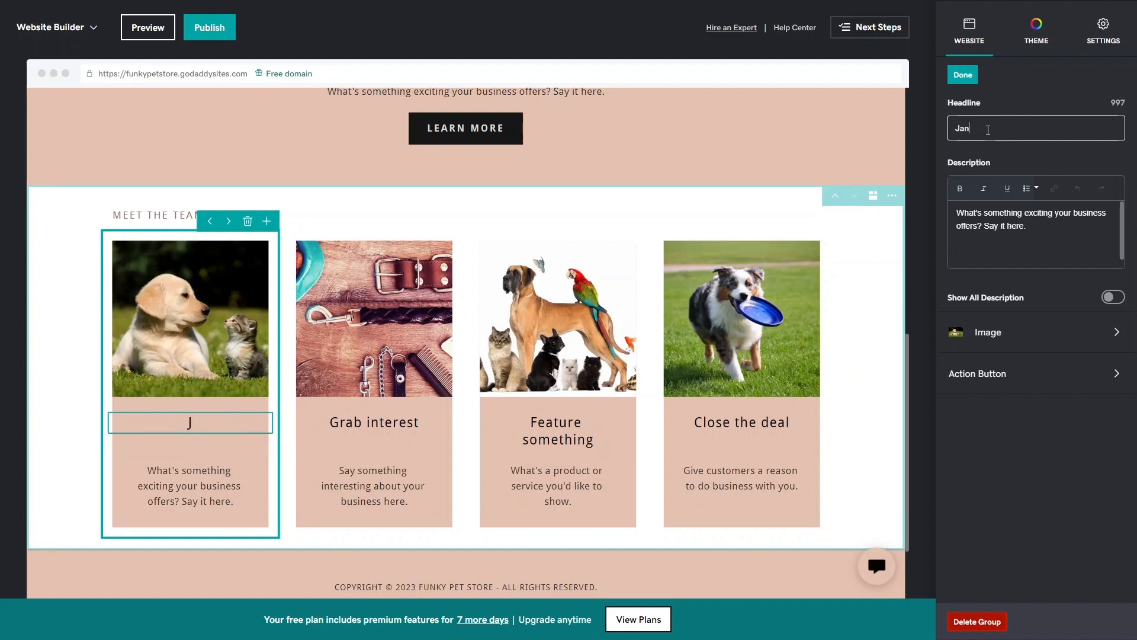
type("e Doe")
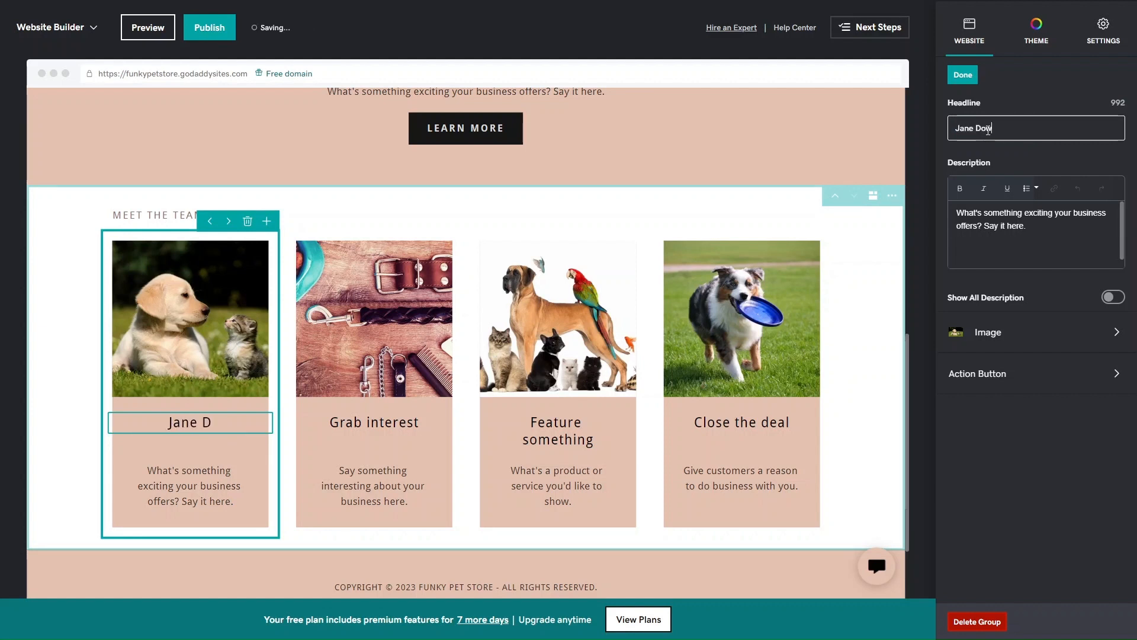
key("BackSpace")
type("e")
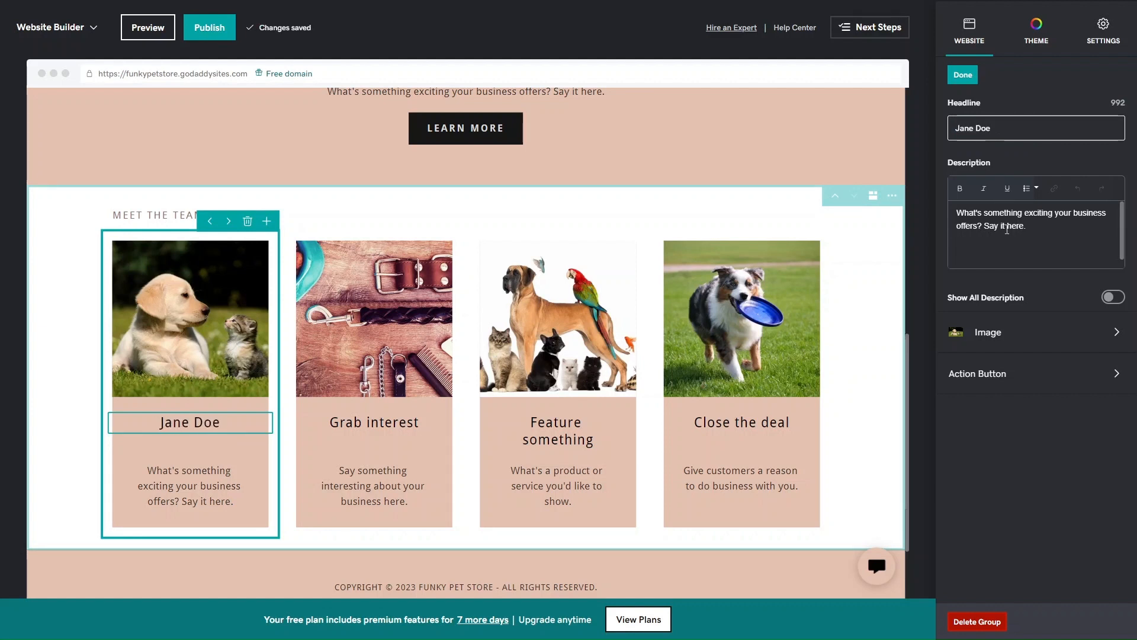
left_click(214, 501)
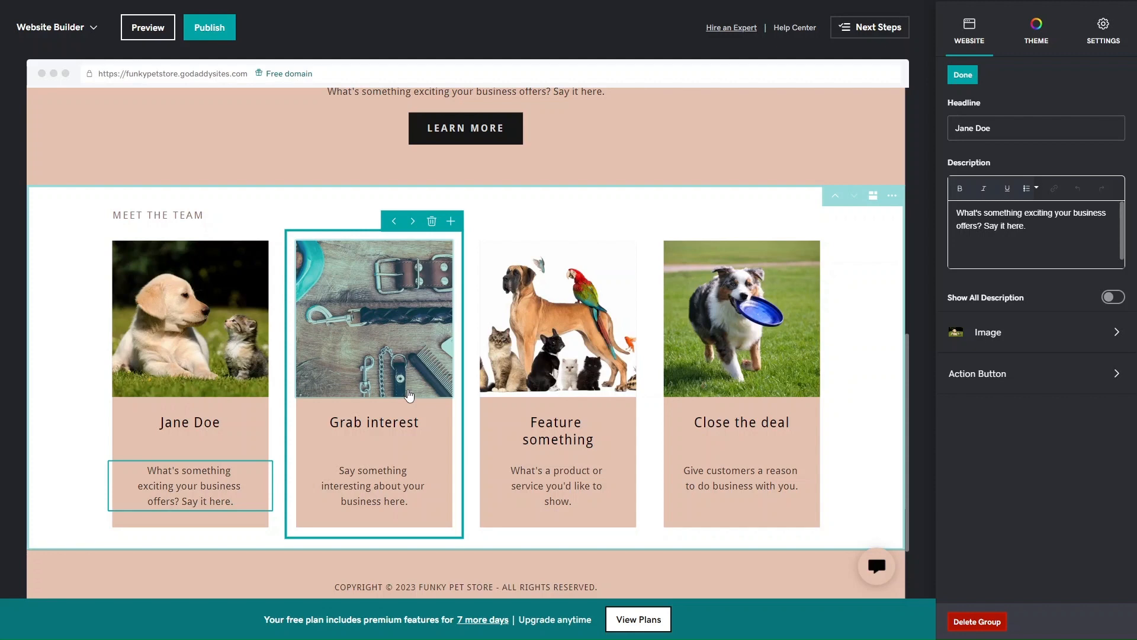
Add the Contact Us section layout "Display contact info, hours, map" below the Meet the Team section.
scroll(423, 457, "down", 2)
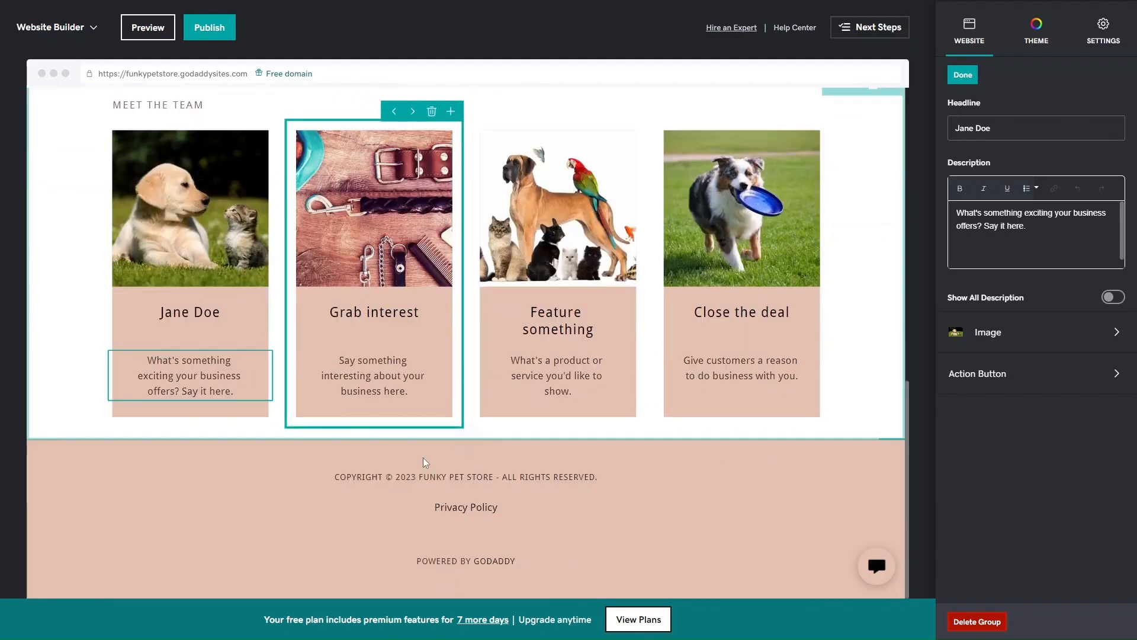
left_click(472, 449)
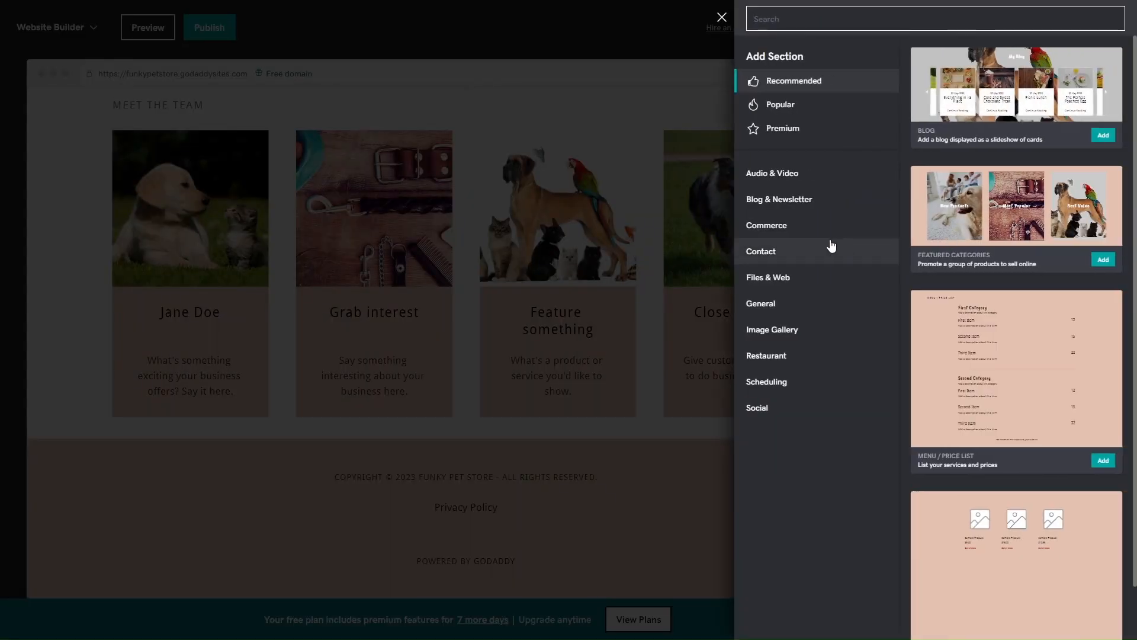
left_click(788, 258)
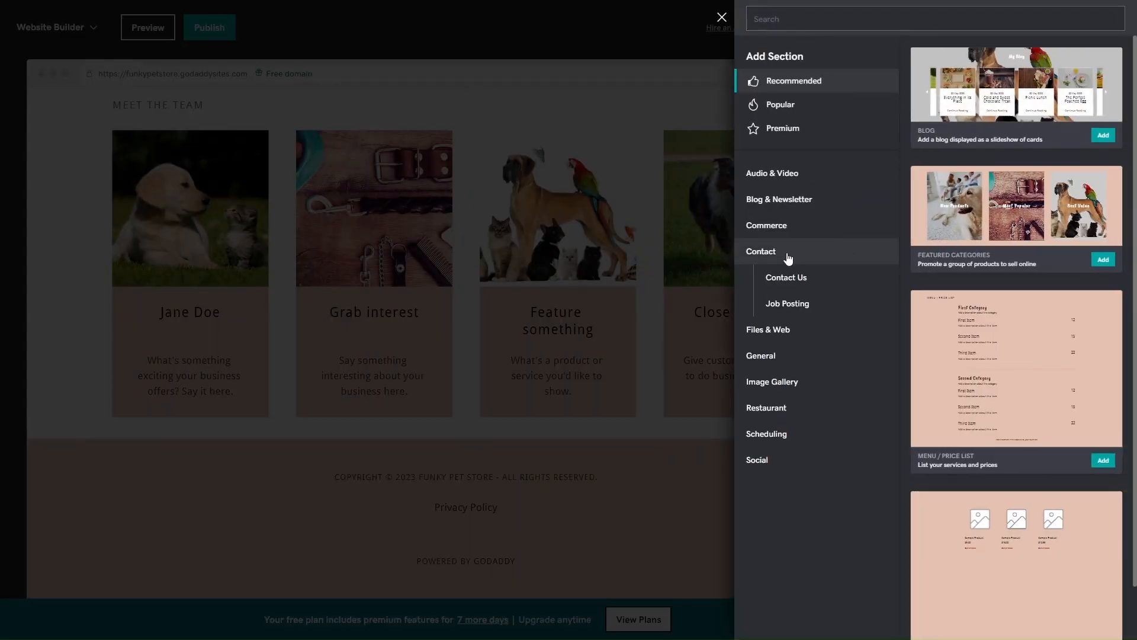
left_click(798, 282)
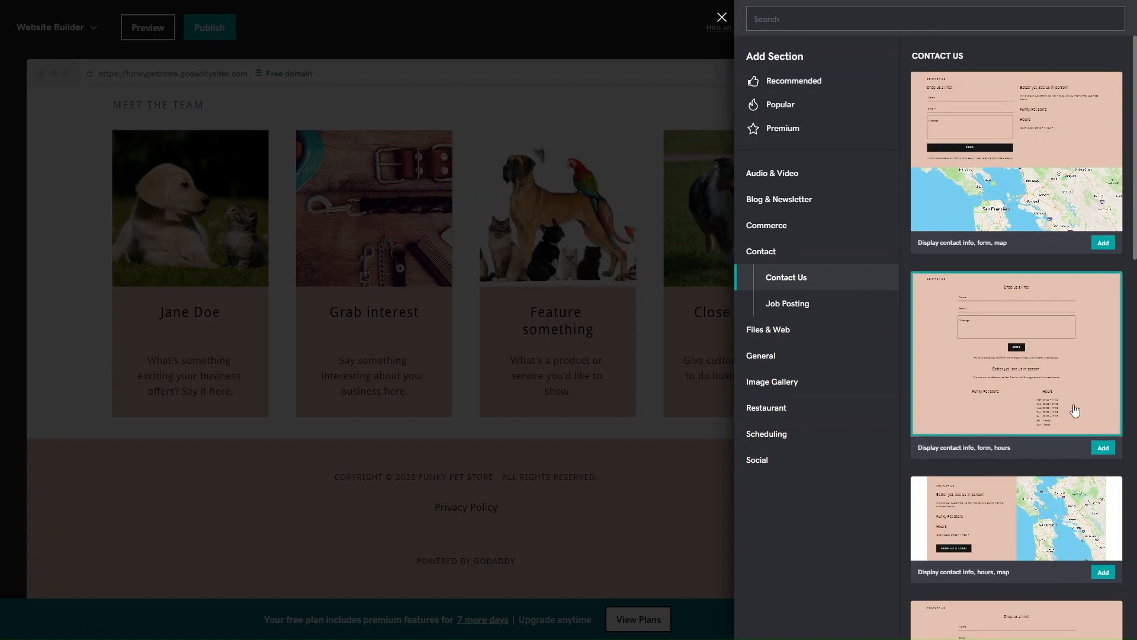
scroll(1076, 407, "down", 3)
scroll(1072, 403, "up", 1)
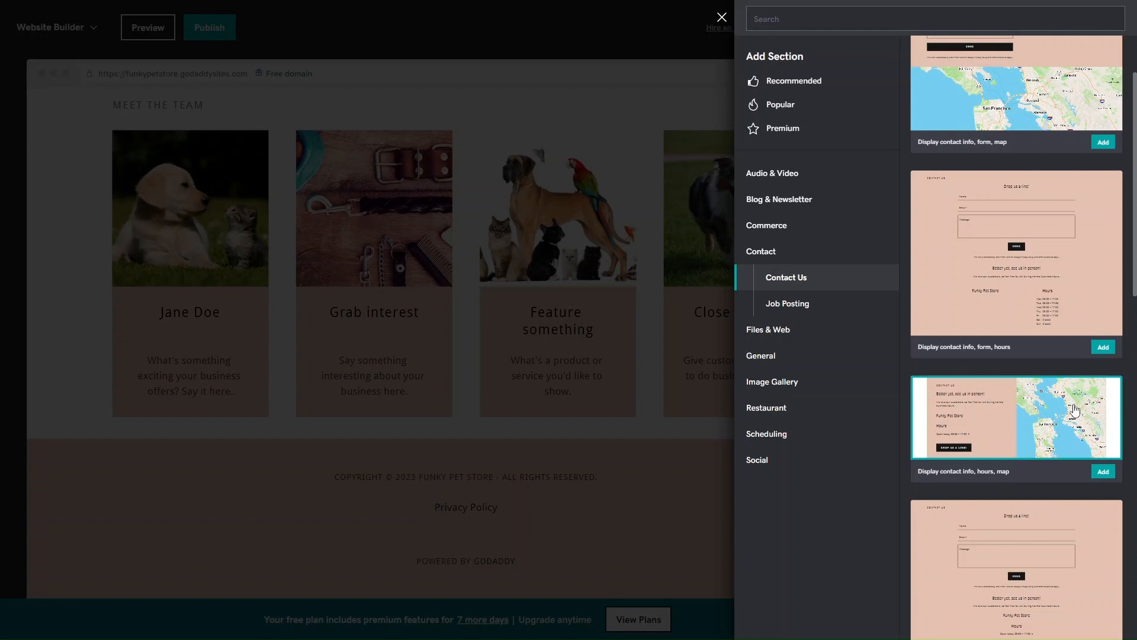
scroll(1075, 409, "down", 3)
scroll(1076, 397, "up", 3)
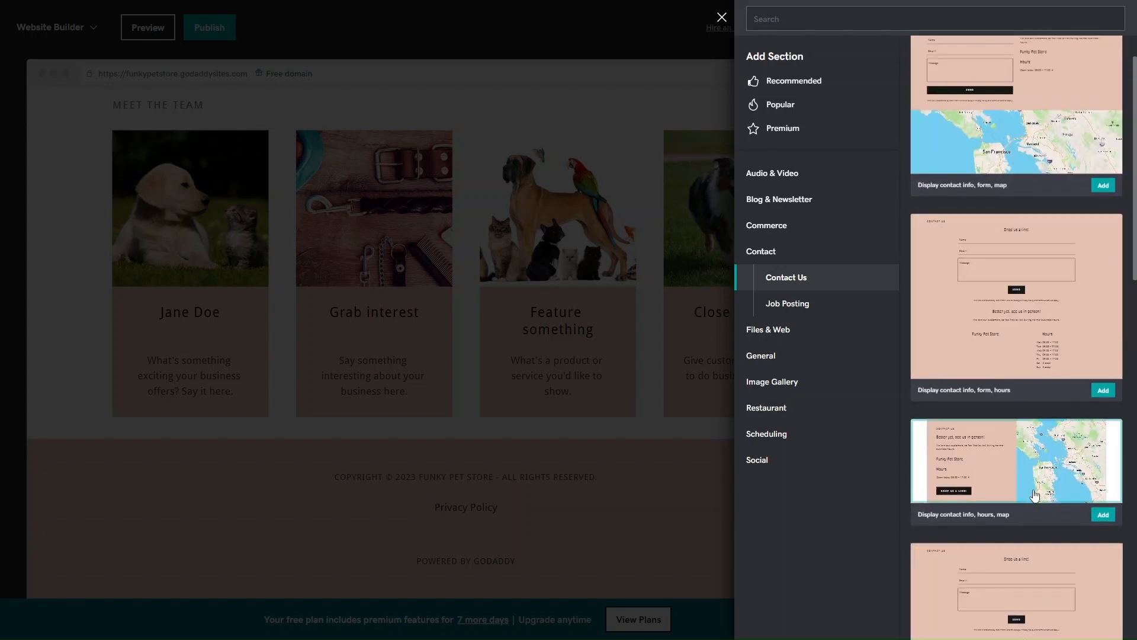
left_click(1103, 515)
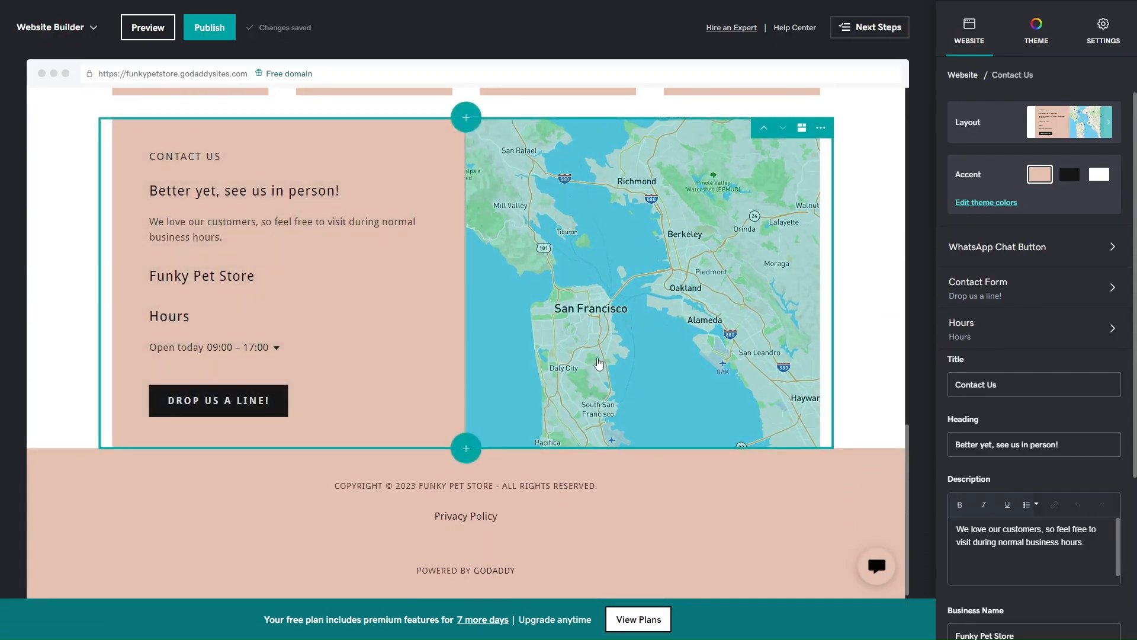
Look over the Contact Us section's description and open its business hours settings.
scroll(533, 326, "up", 1)
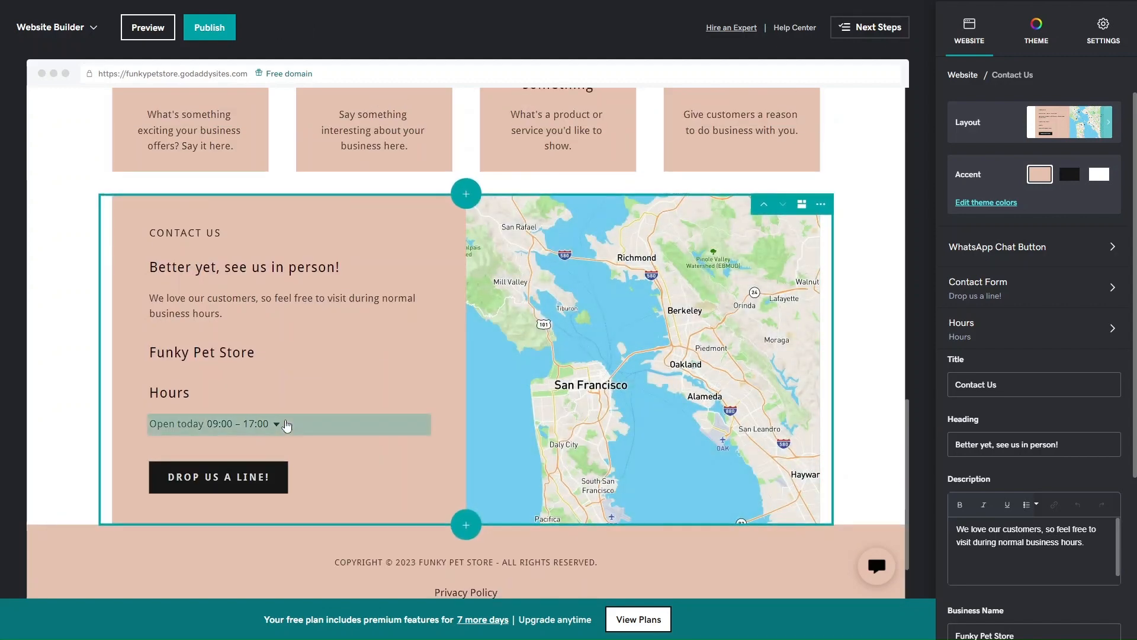
left_click(295, 305)
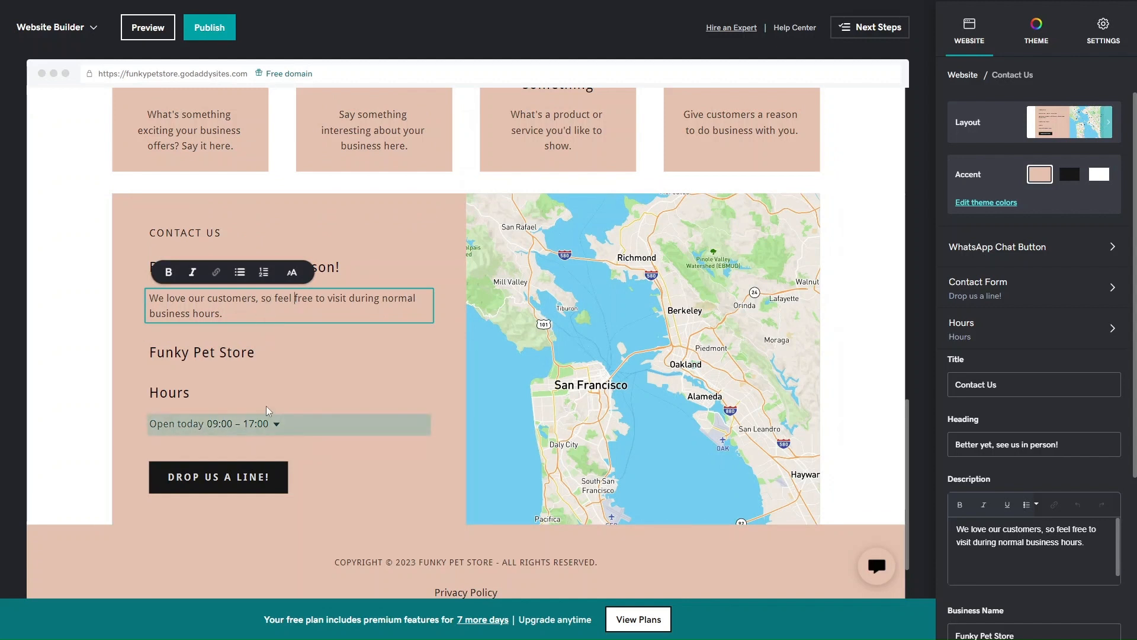
left_click(259, 370)
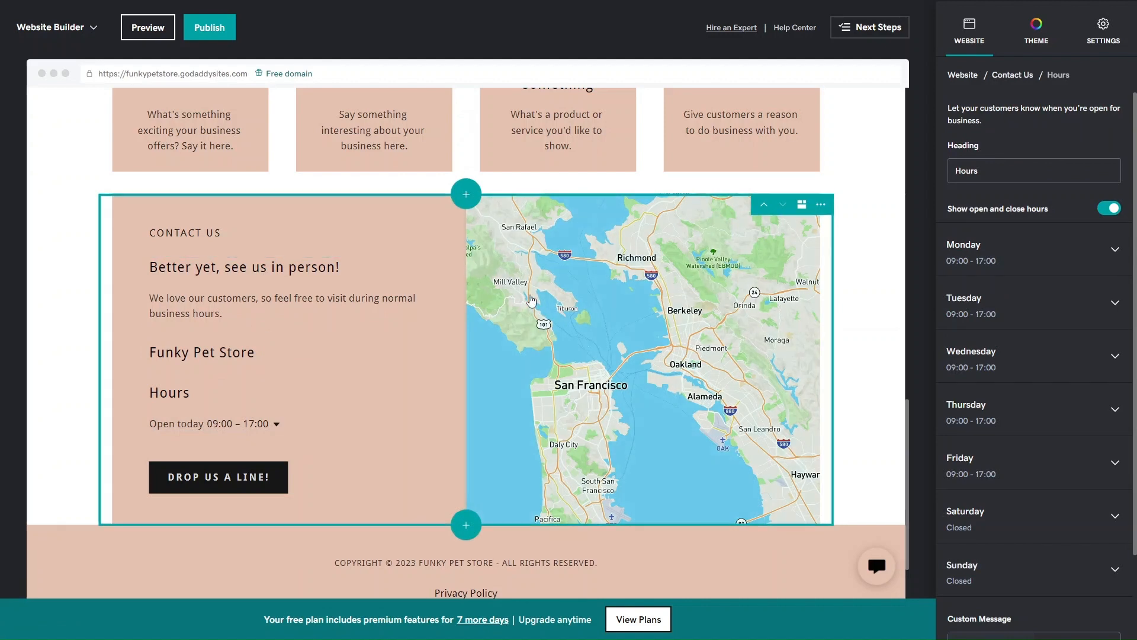
Open the Contact Us section's map settings and select the empty business address for editing.
left_click(614, 368)
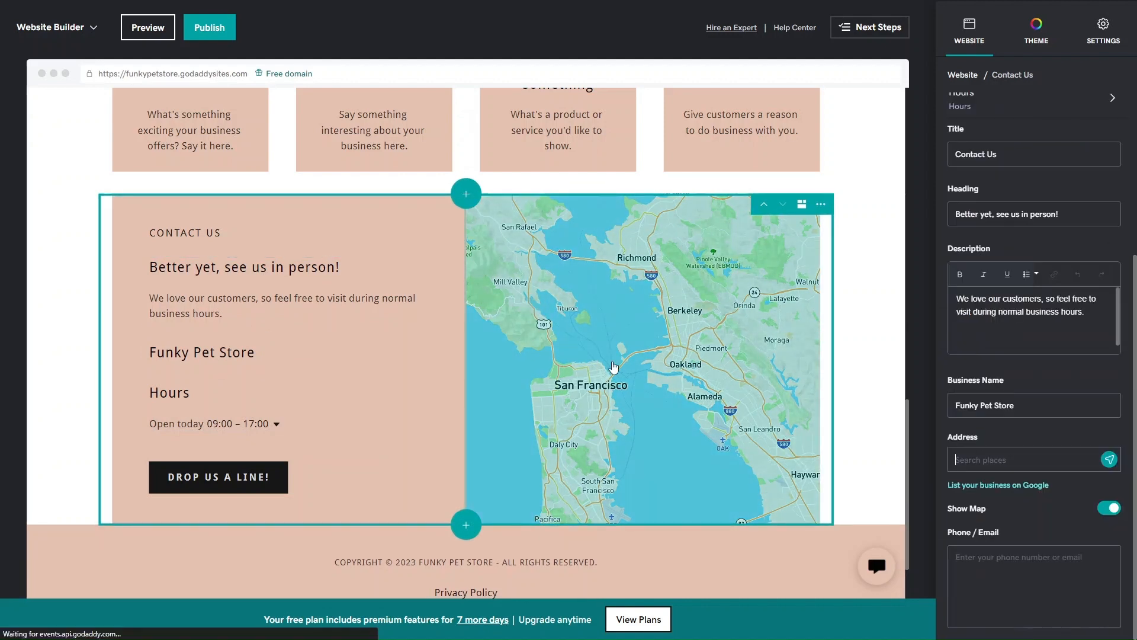
left_click(993, 461)
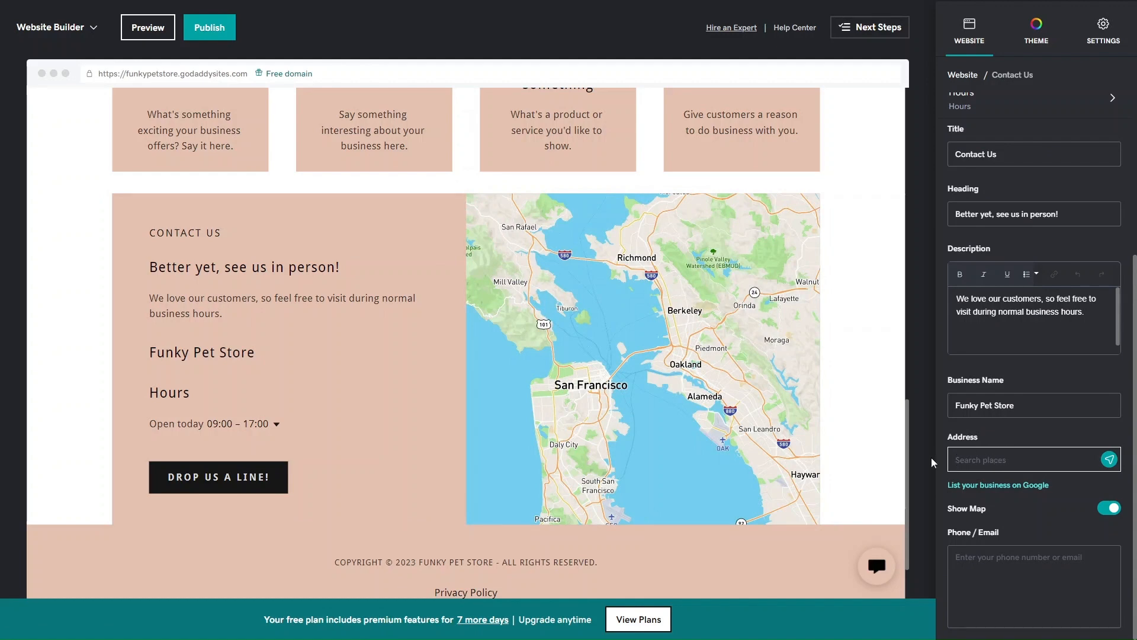
Preview the site in desktop view and look through the whole About Us page down to its footer.
scroll(515, 353, "up", 5)
scroll(513, 355, "up", 6)
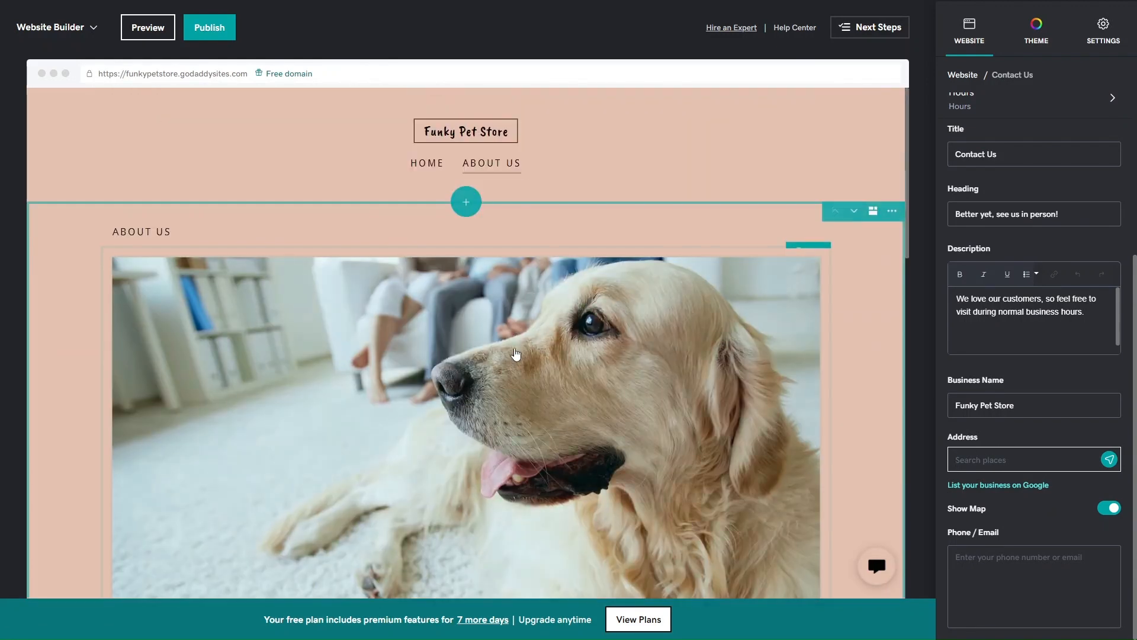
left_click(148, 28)
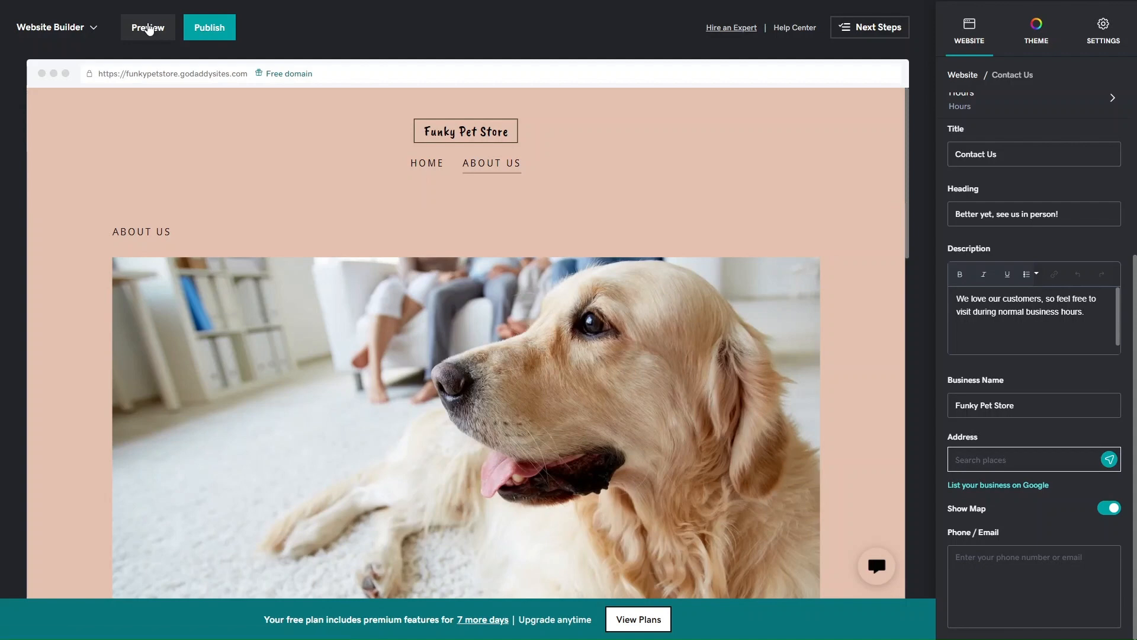
scroll(629, 396, "down", 15)
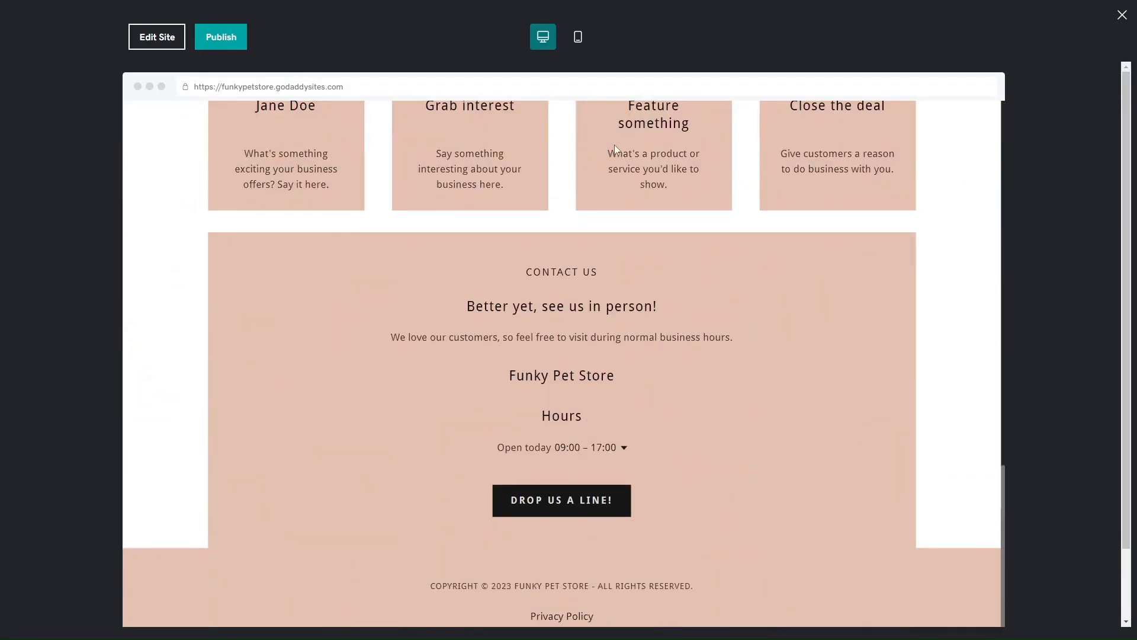
scroll(555, 389, "up", 15)
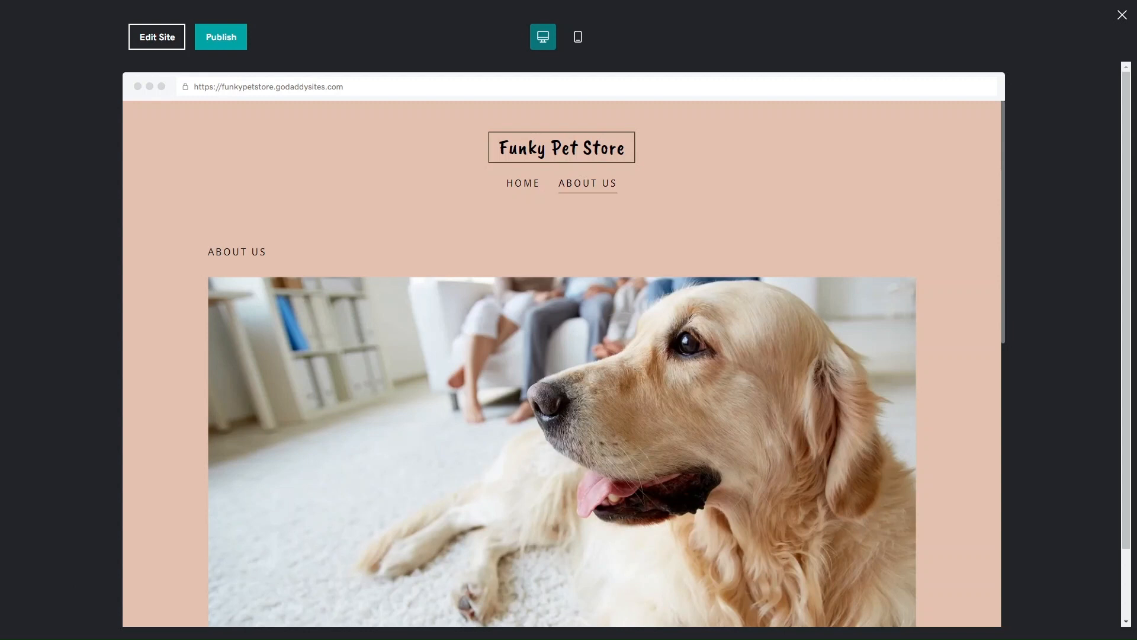
Switch the preview to the mobile layout and check the About Us page down to its footer.
left_click(578, 37)
scroll(563, 279, "down", 6)
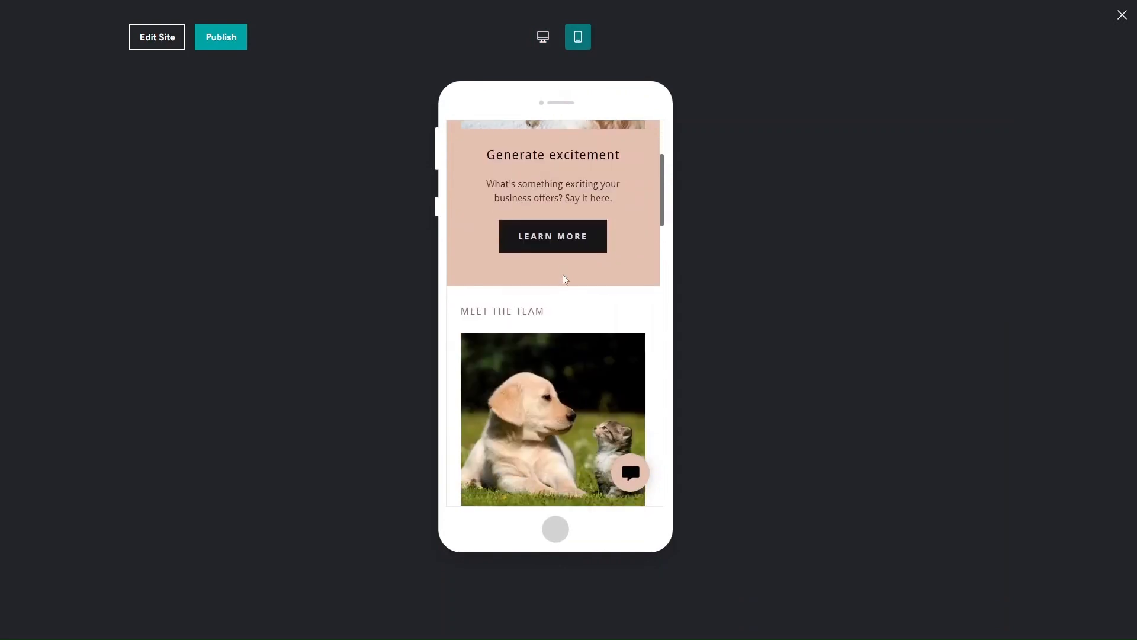
scroll(563, 279, "down", 5)
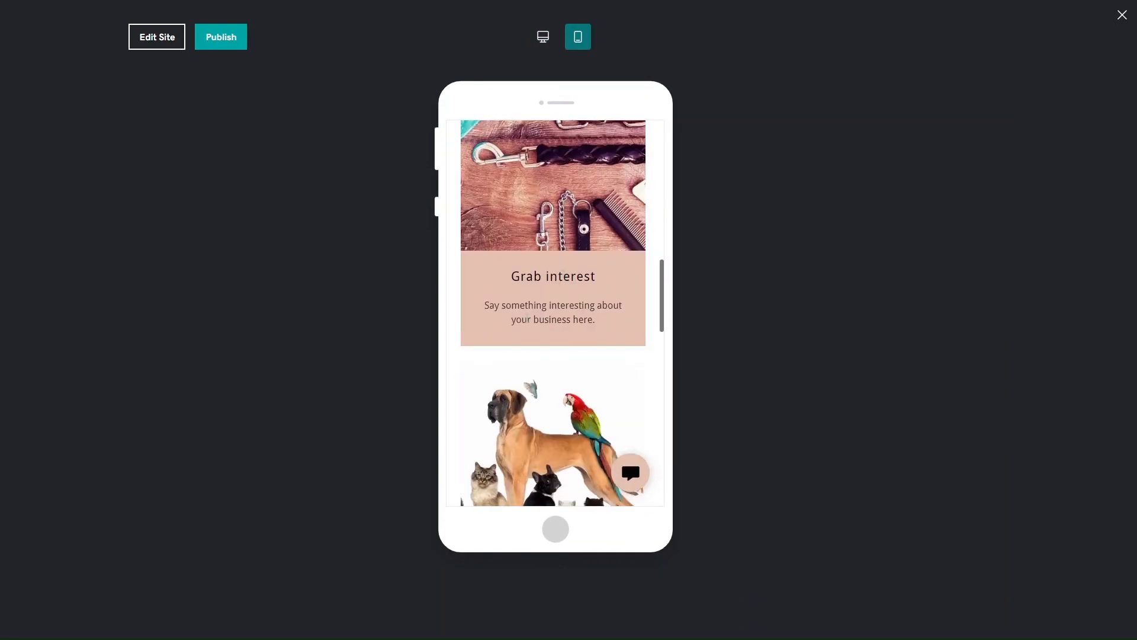
scroll(526, 320, "down", 8)
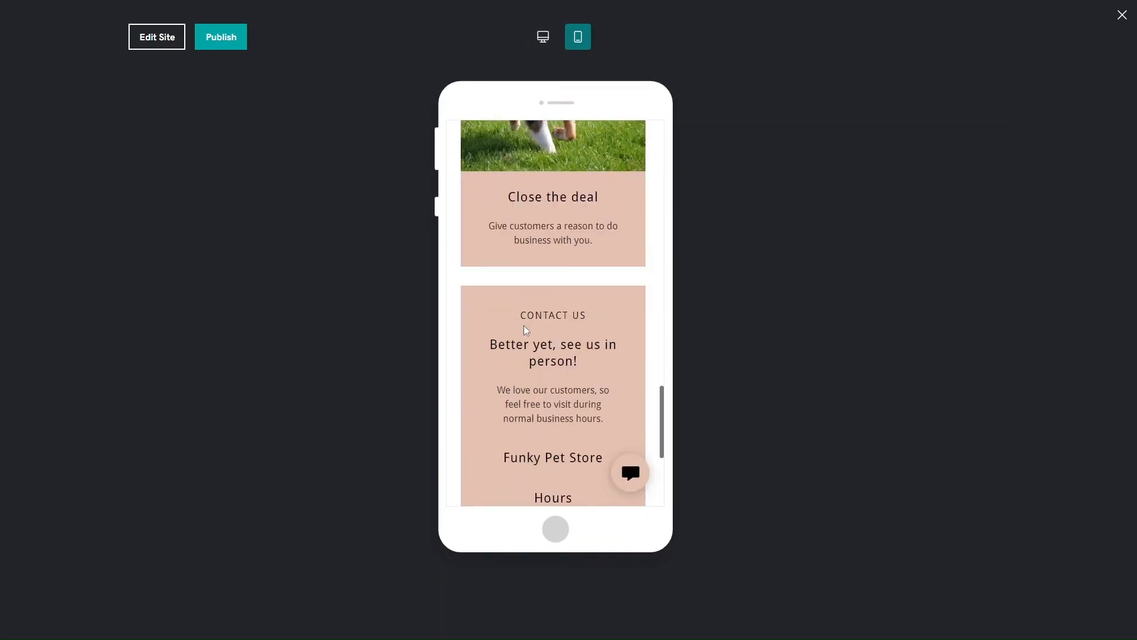
scroll(526, 330, "down", 5)
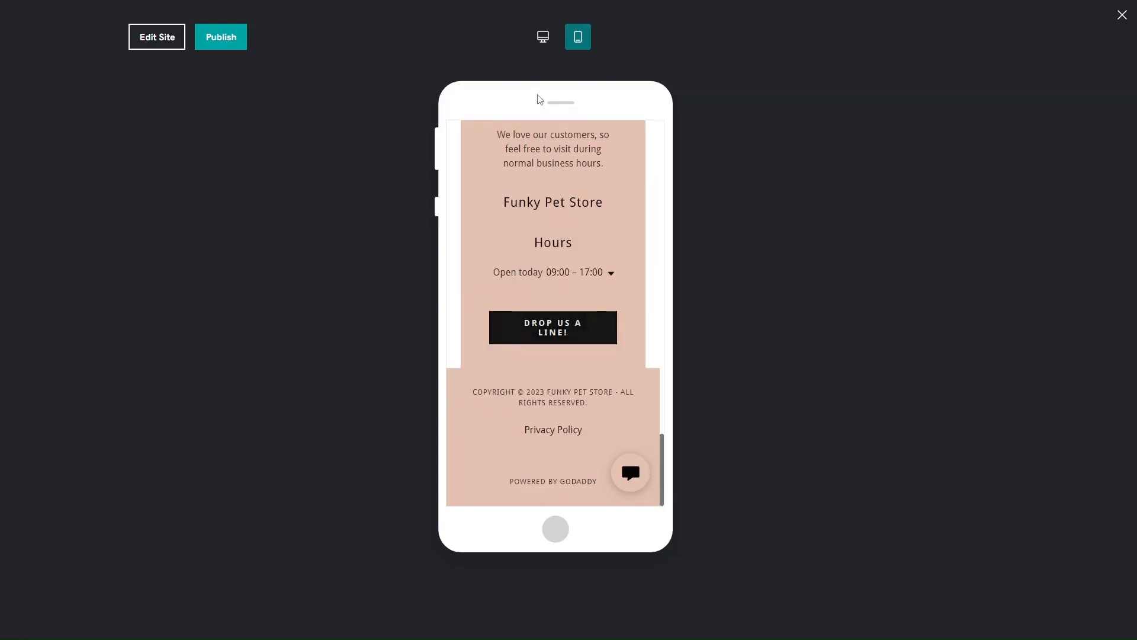
Return the preview to the desktop layout, then publish the website and view the live site.
left_click(542, 45)
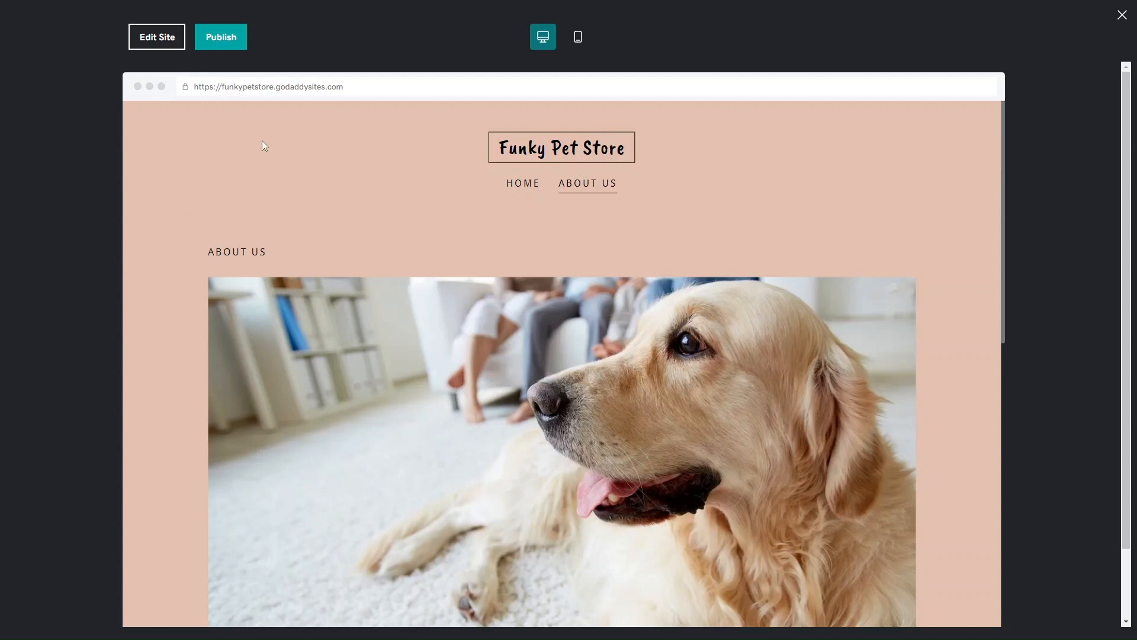
left_click(231, 49)
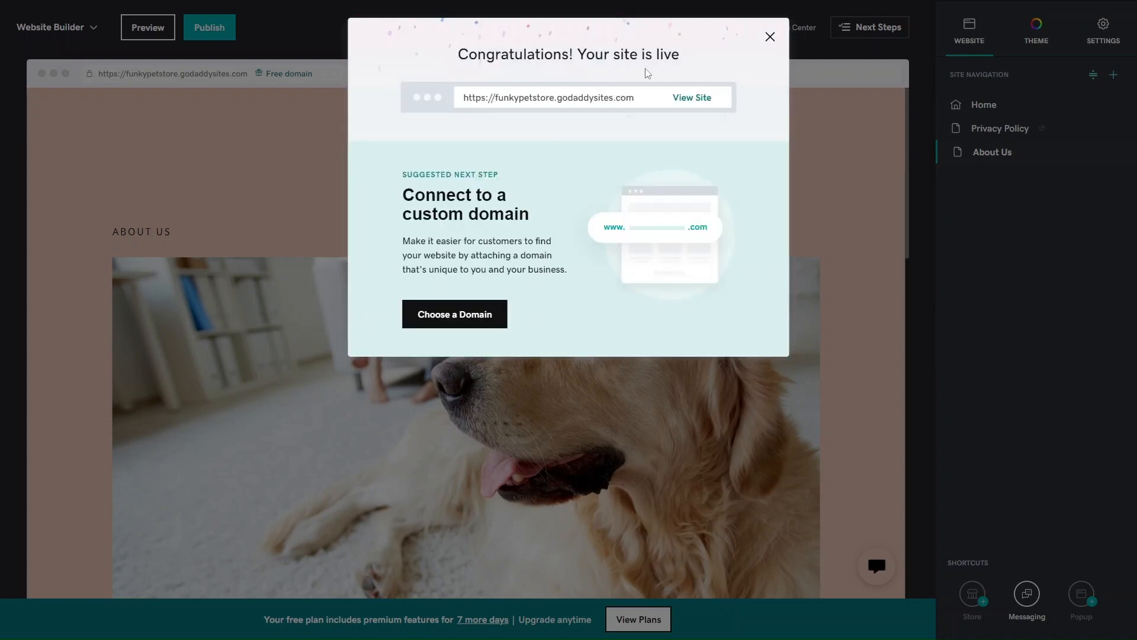
left_click(693, 98)
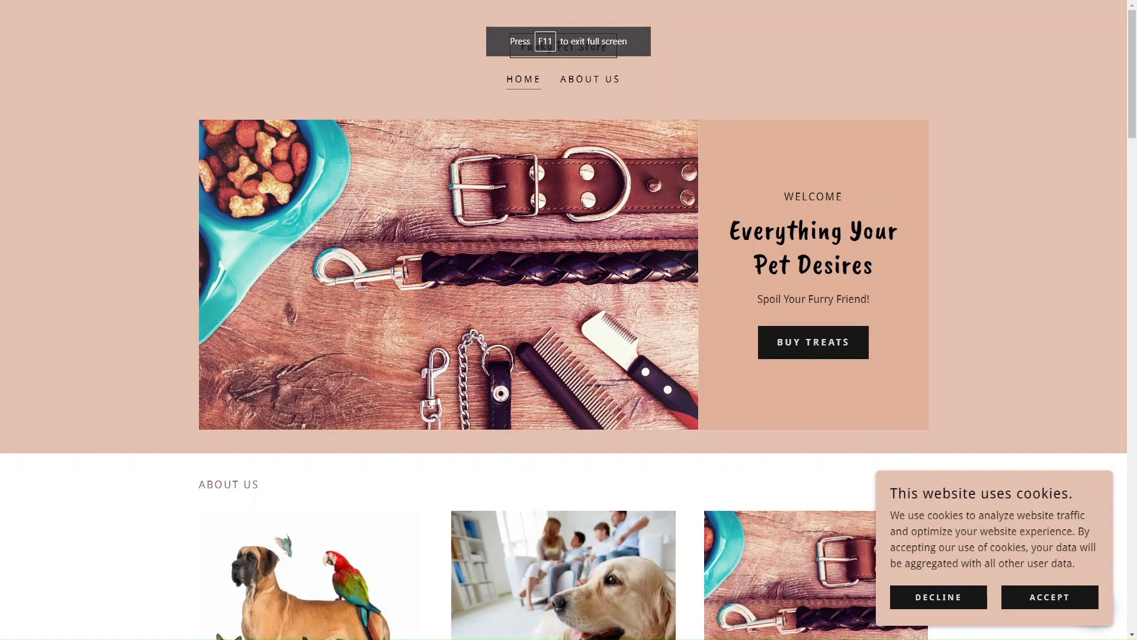
Check the upper part of the live home page, visit the About Us page and return to Home.
scroll(236, 404, "down", 10)
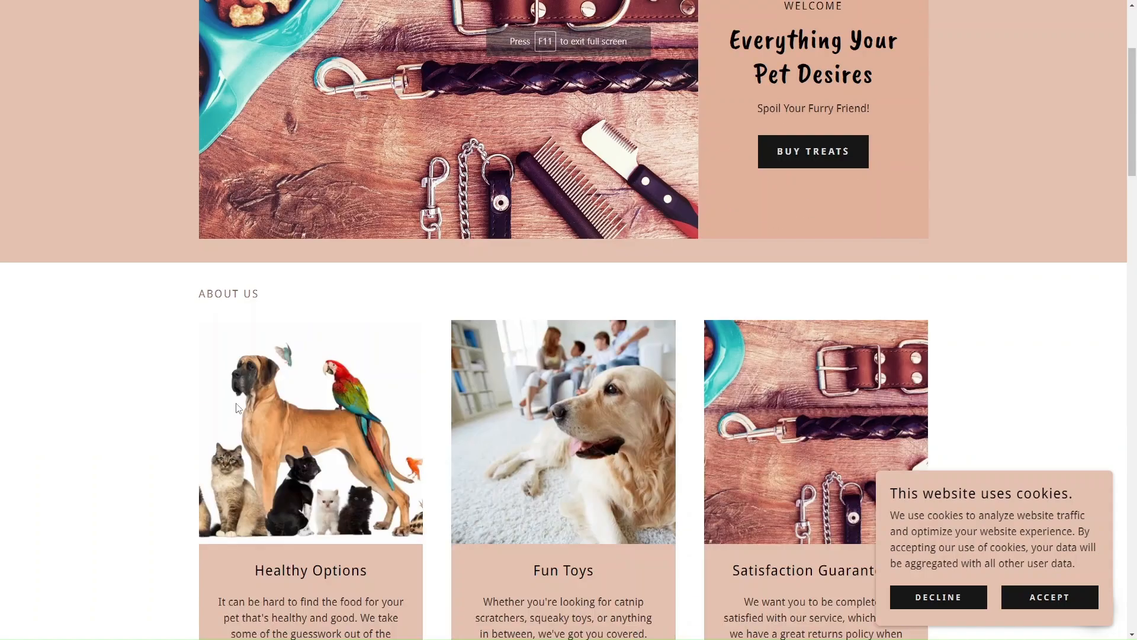
scroll(449, 437, "up", 10)
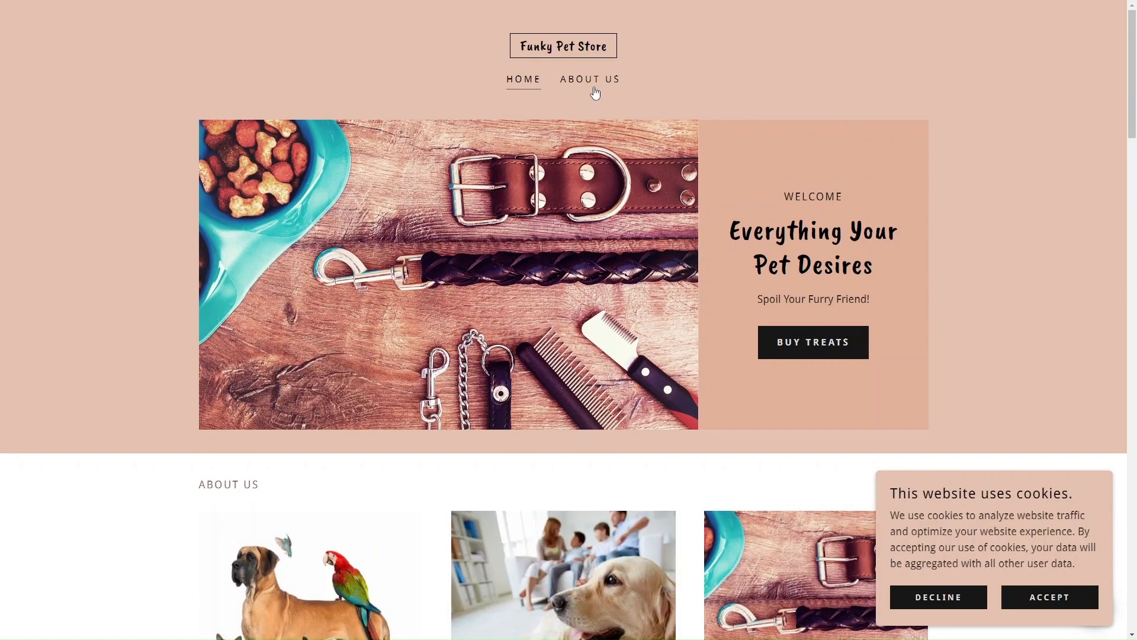
left_click(596, 83)
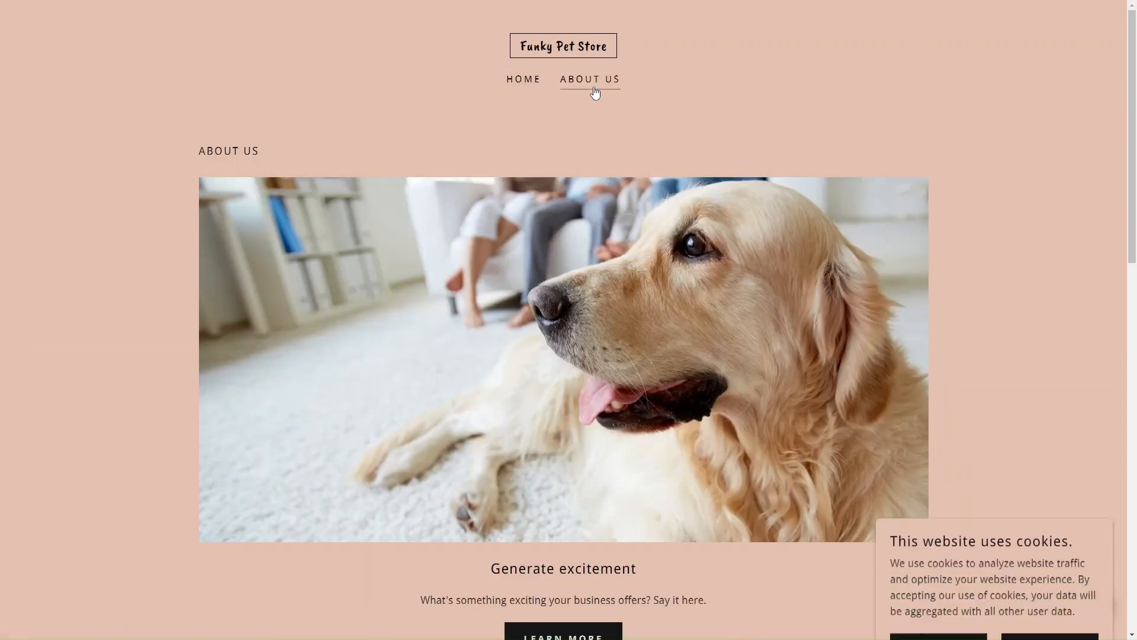
left_click(533, 88)
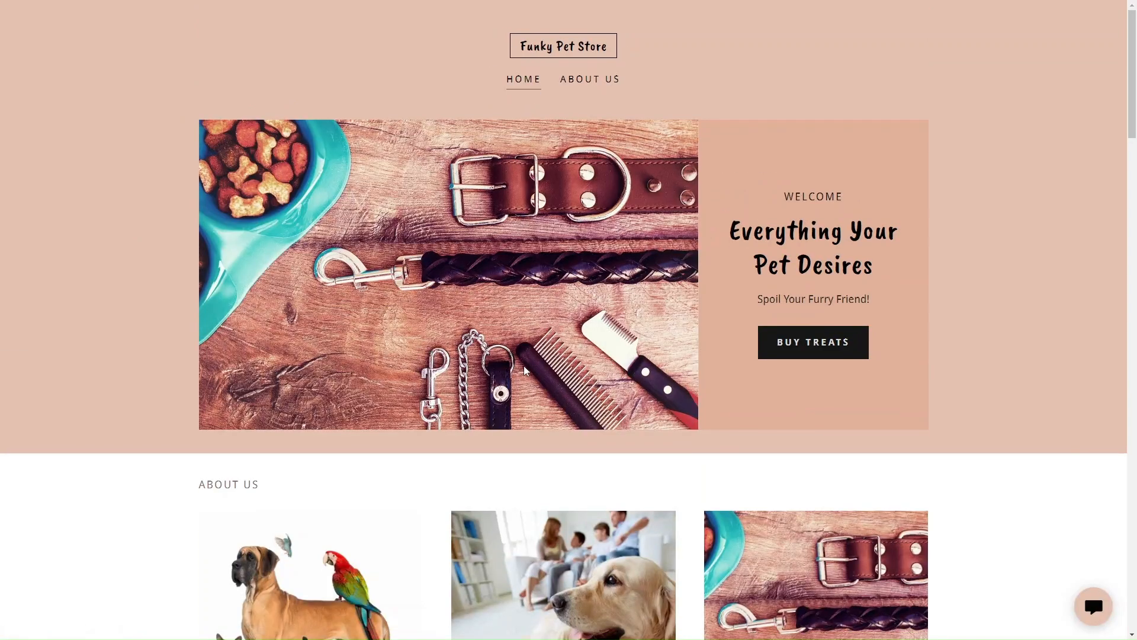
Accept the website's cookies and look through the rest of the home page down to the contact form and footer.
scroll(525, 370, "down", 10)
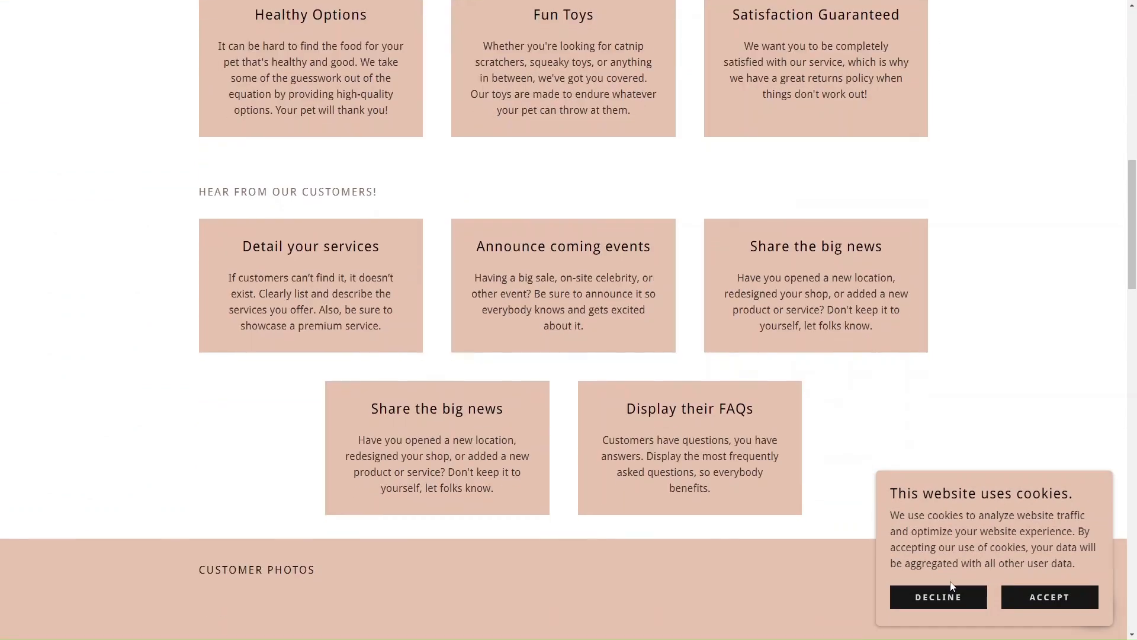
left_click(1024, 592)
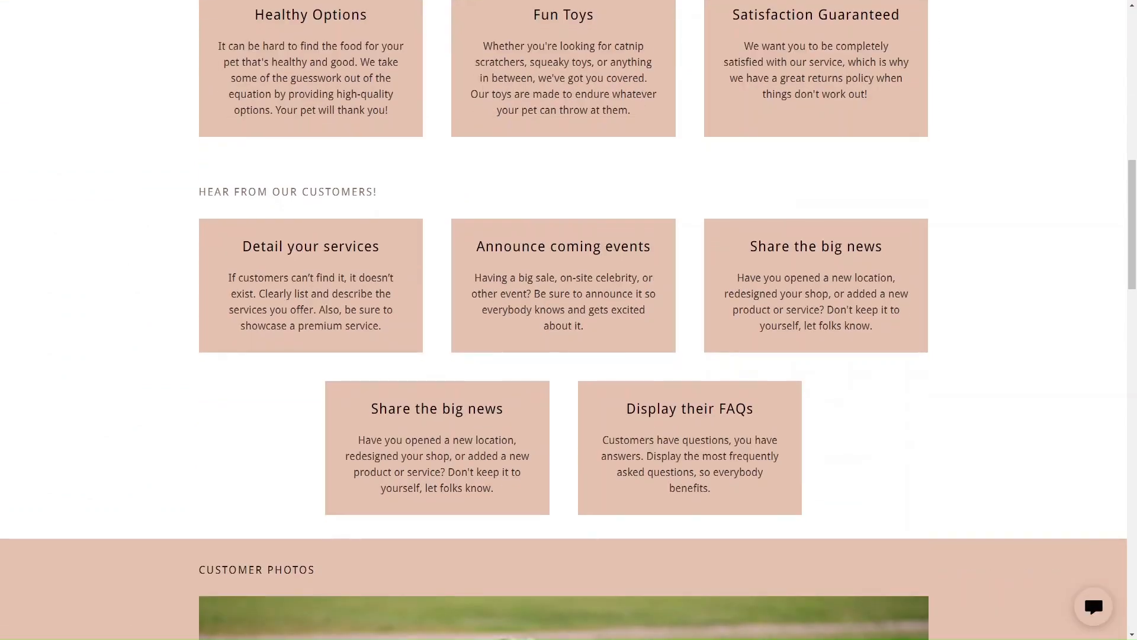
scroll(597, 403, "down", 12)
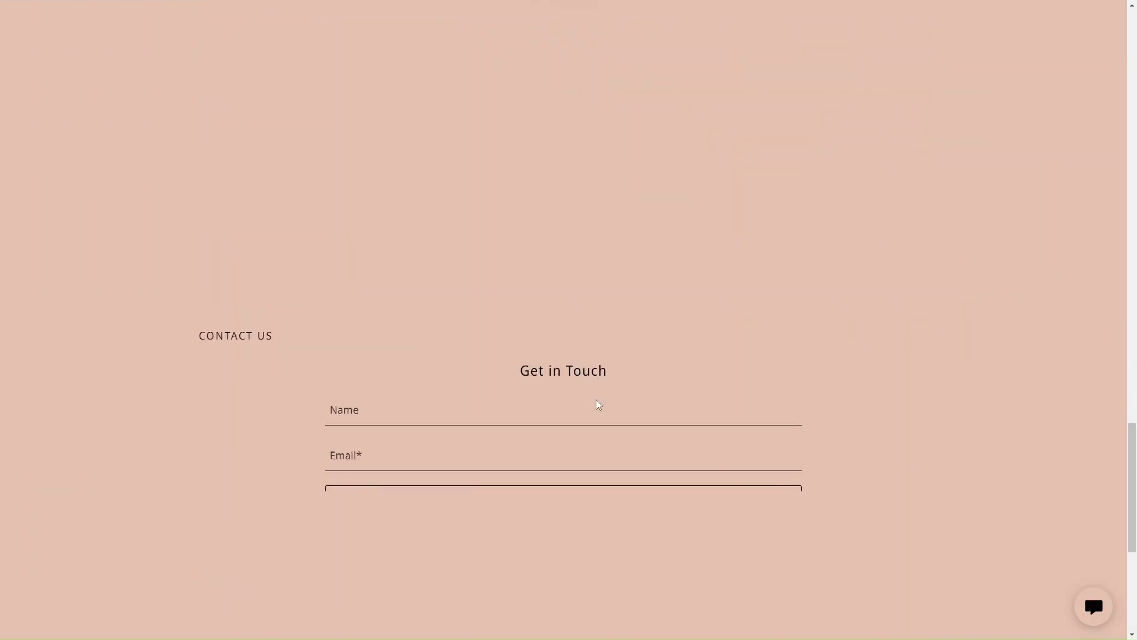
scroll(598, 404, "down", 5)
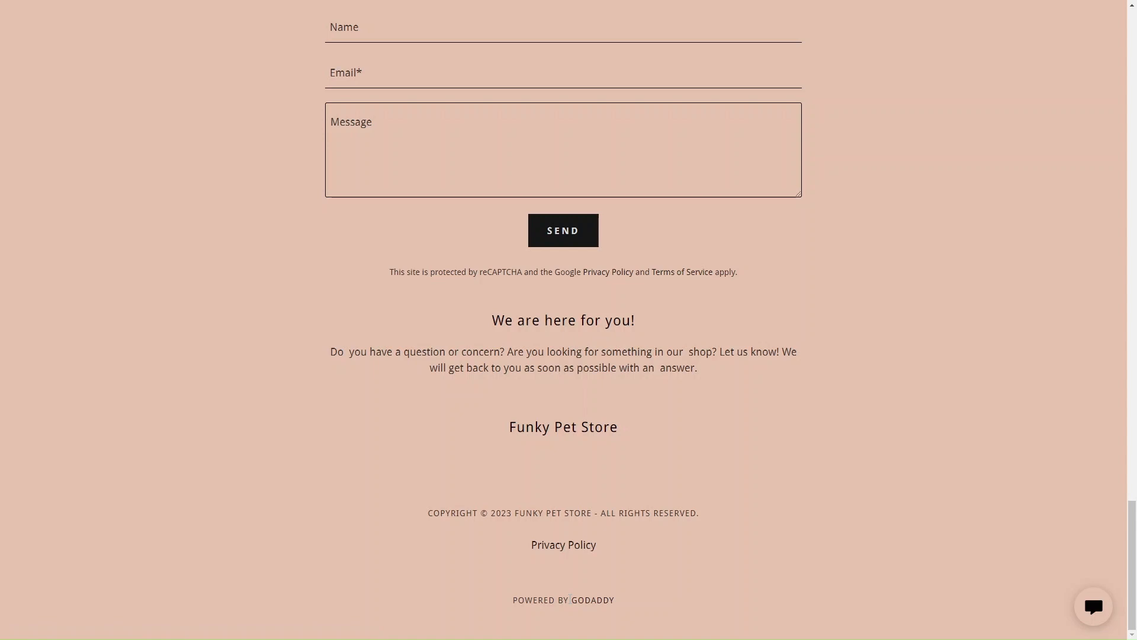
scroll(570, 599, "up", 10)
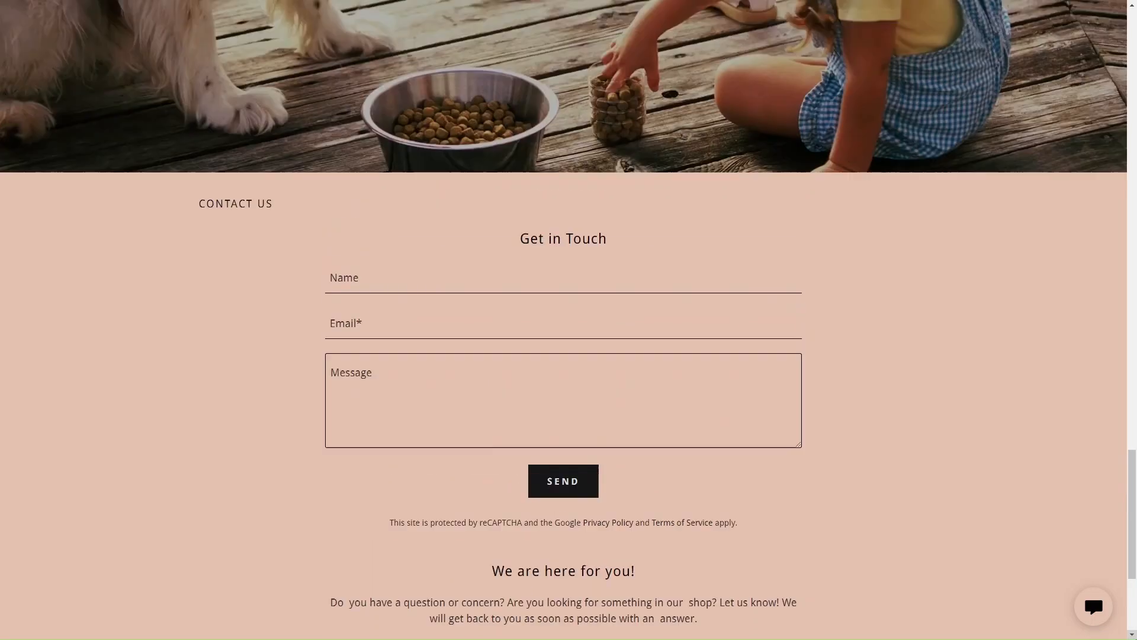
scroll(569, 320, "up", 15)
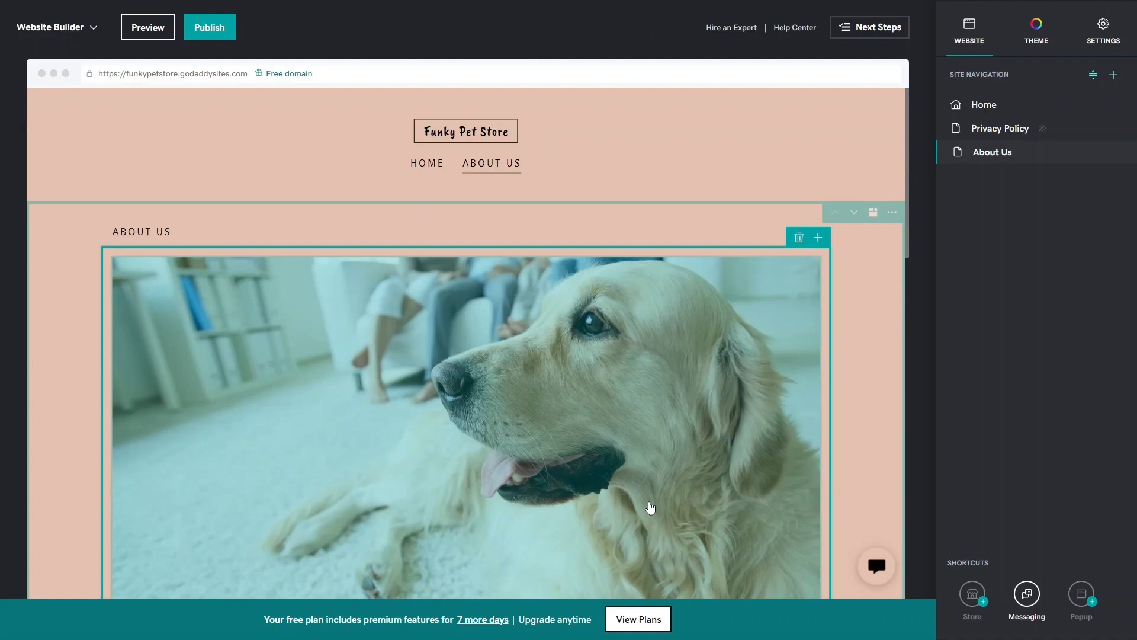
Open the website plans and compare the features of Basic, Standard, Premium and Ecommerce with yearly billing.
left_click(634, 622)
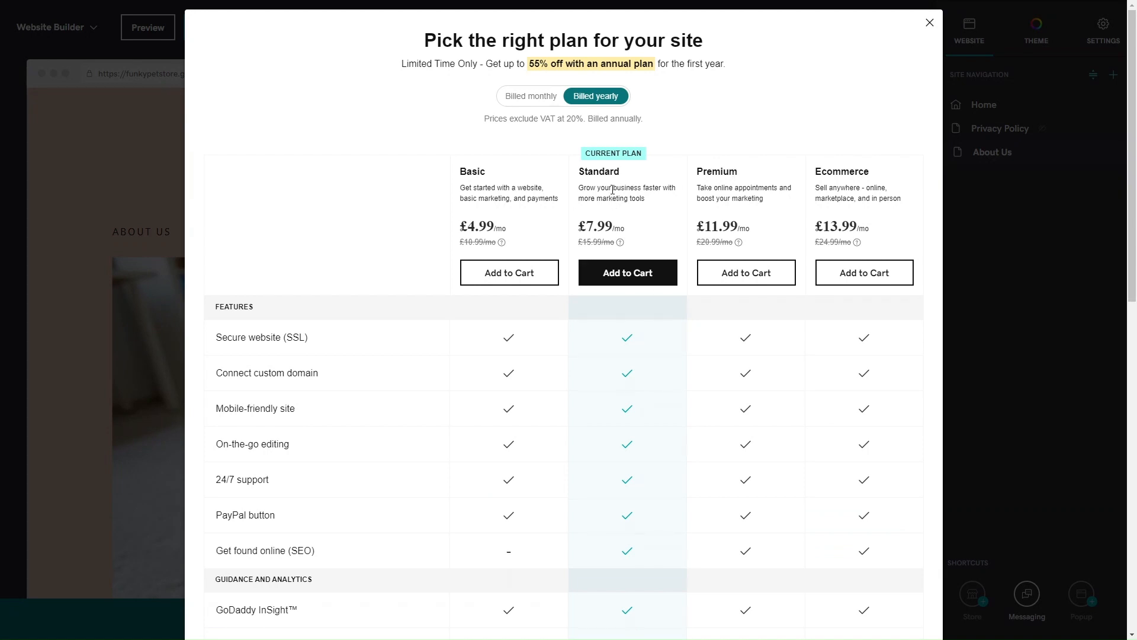
scroll(646, 470, "down", 2)
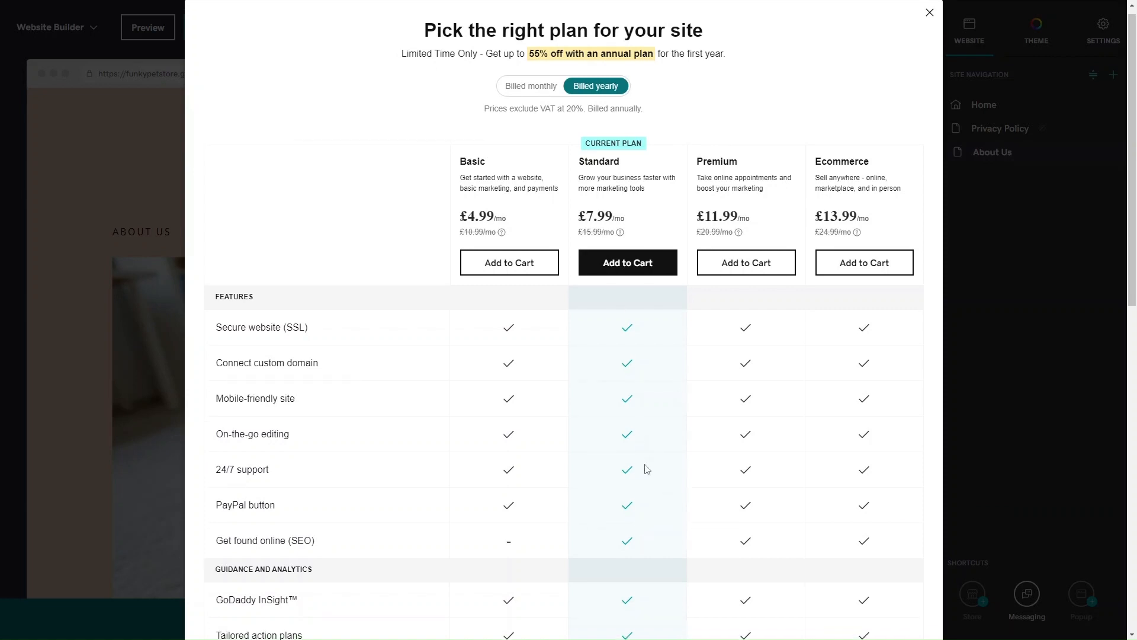
scroll(613, 332, "down", 2)
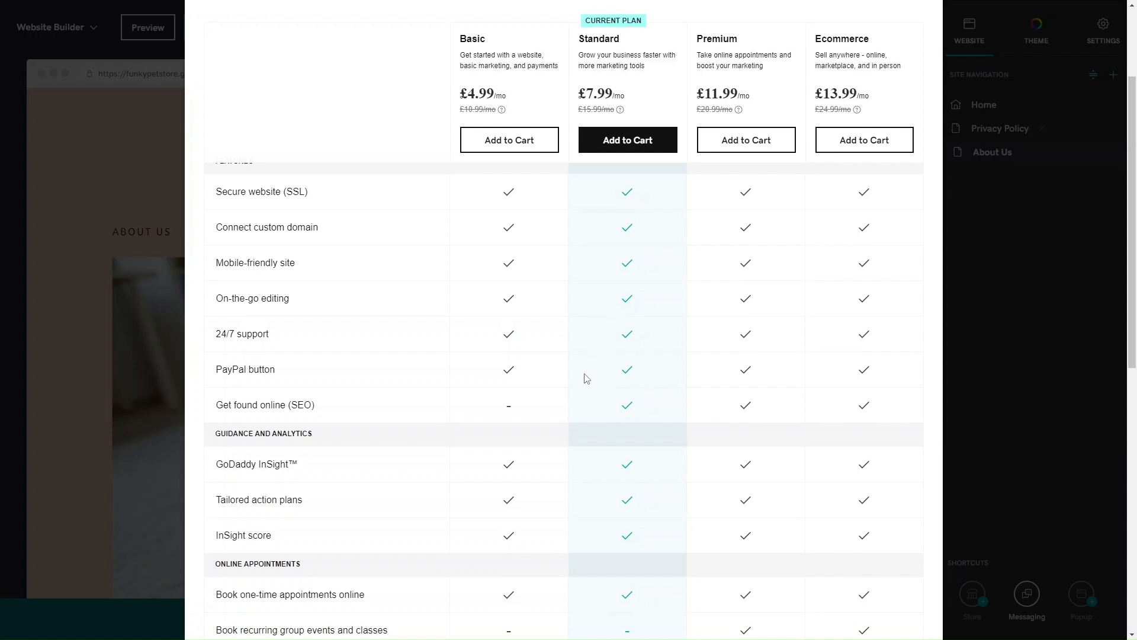
scroll(586, 379, "down", 3)
scroll(586, 379, "up", 2)
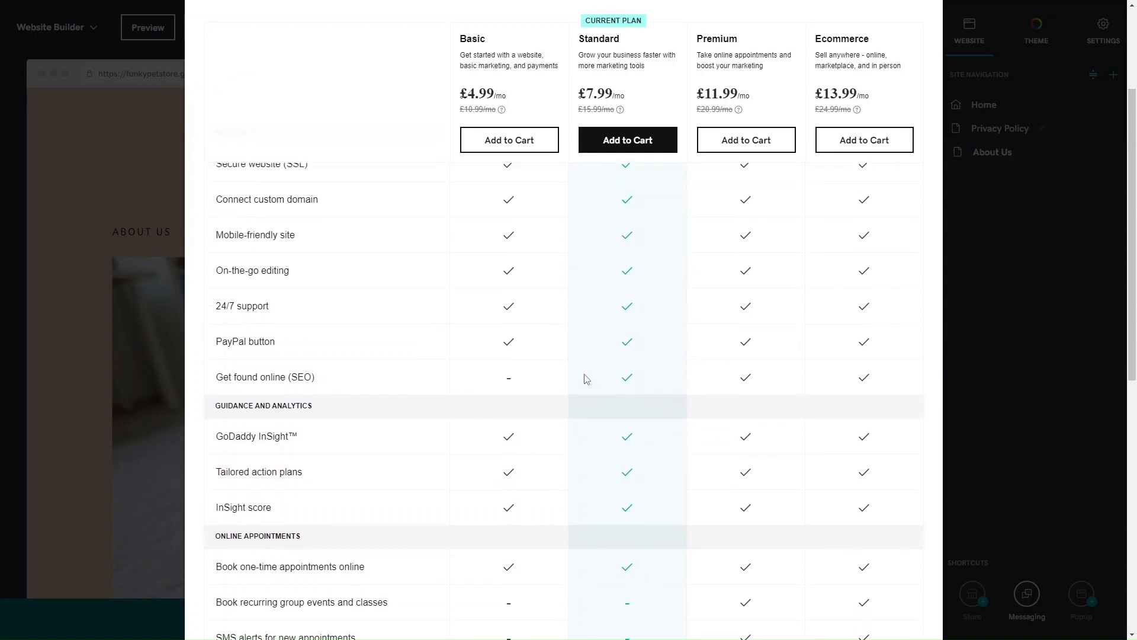
scroll(587, 379, "down", 7)
scroll(586, 379, "down", 8)
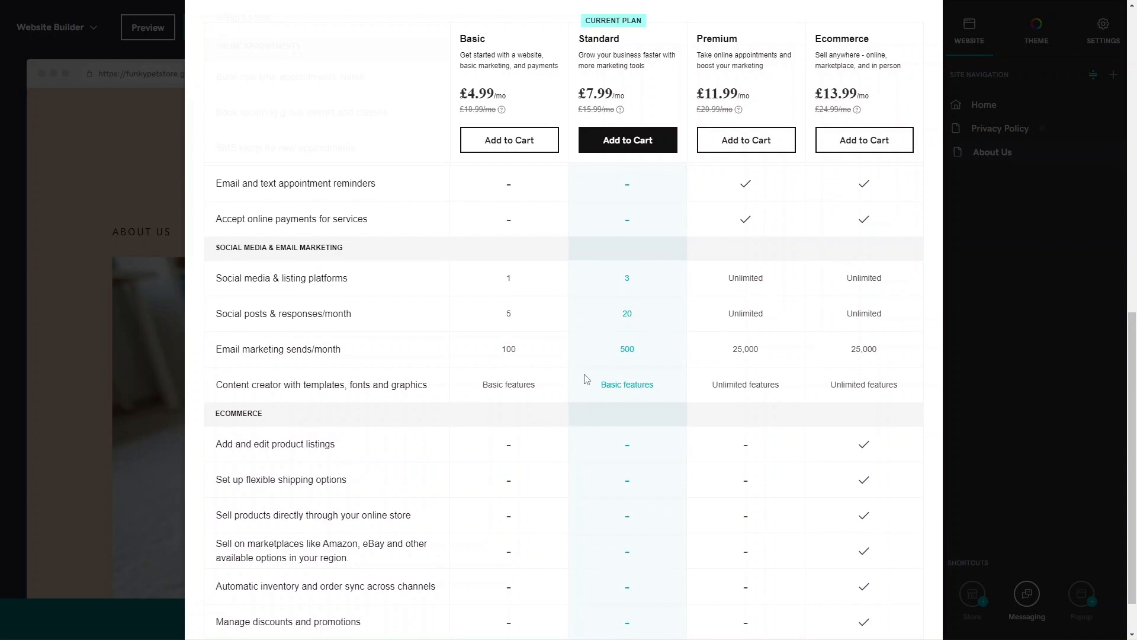
scroll(661, 389, "up", 10)
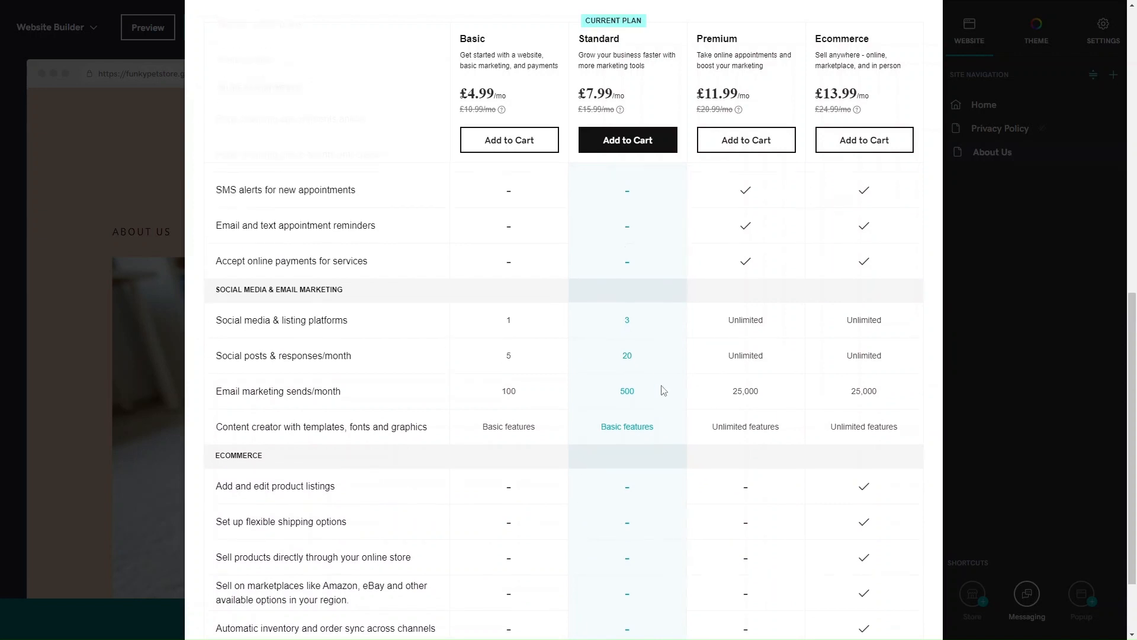
scroll(664, 391, "down", 3)
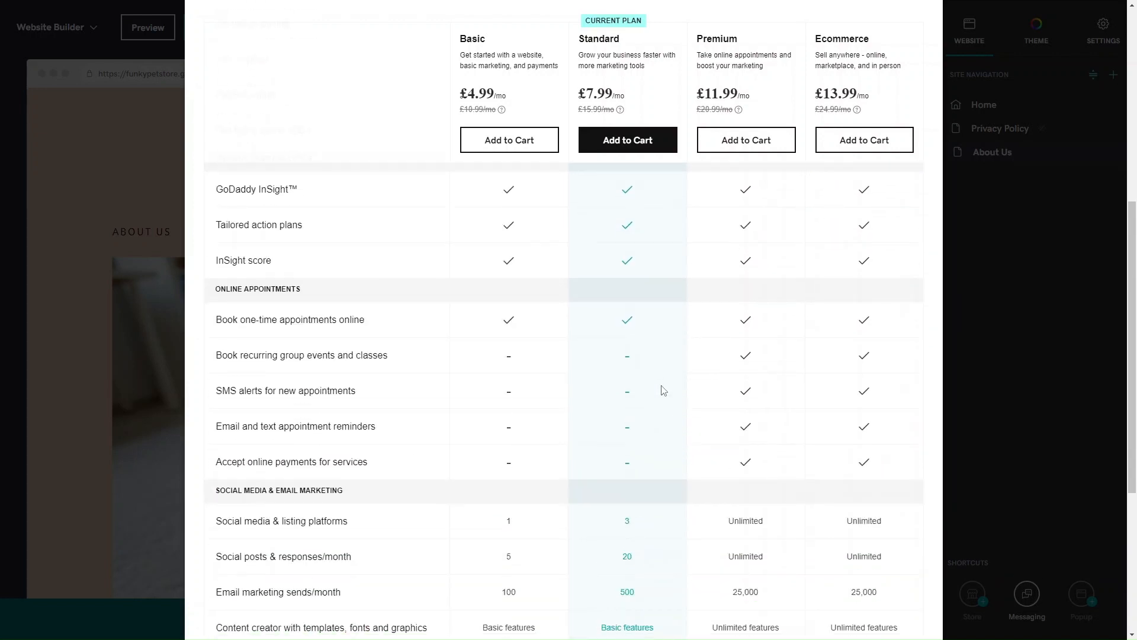
scroll(663, 390, "down", 2)
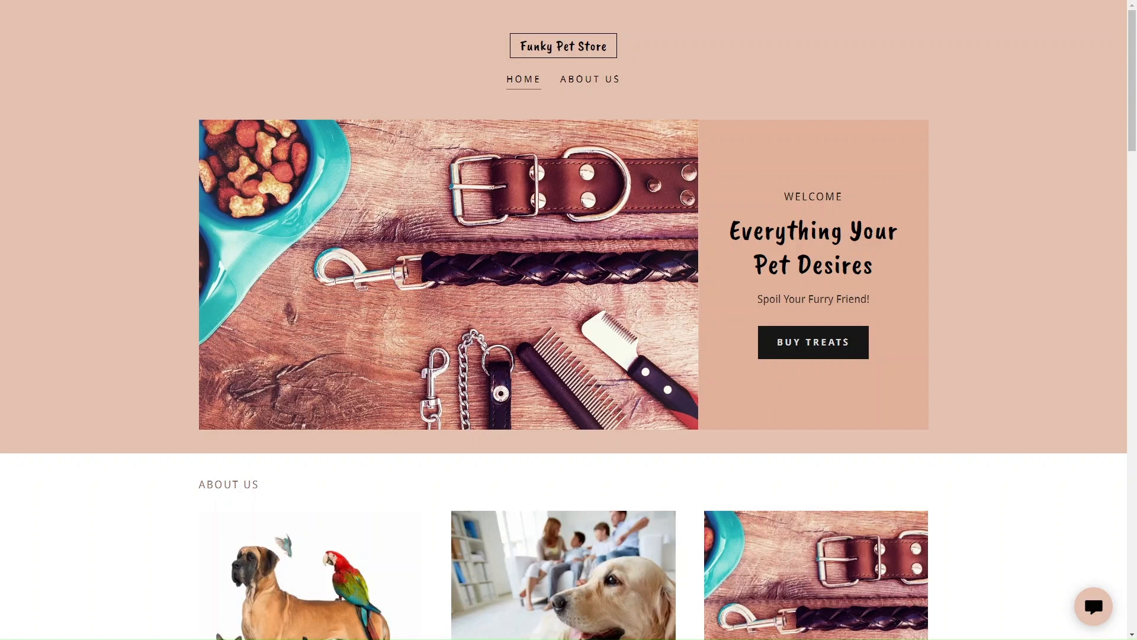
Review the live home page from the welcome banner through the About Us and customer sections to Customer Photos.
scroll(684, 306, "down", 2)
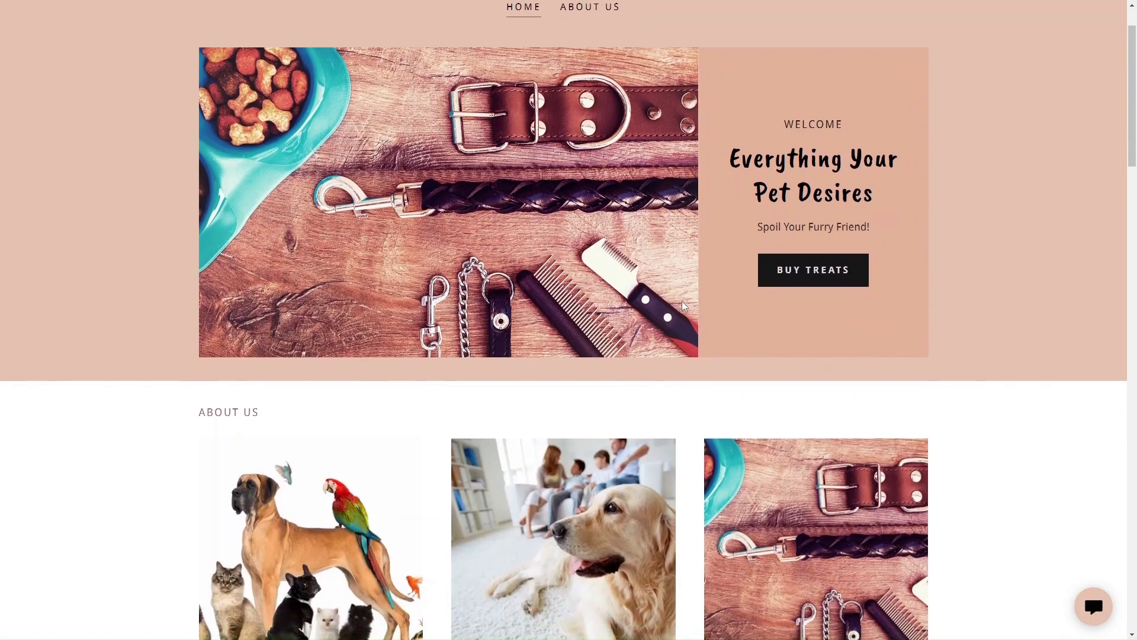
scroll(684, 306, "down", 3)
scroll(684, 306, "down", 2)
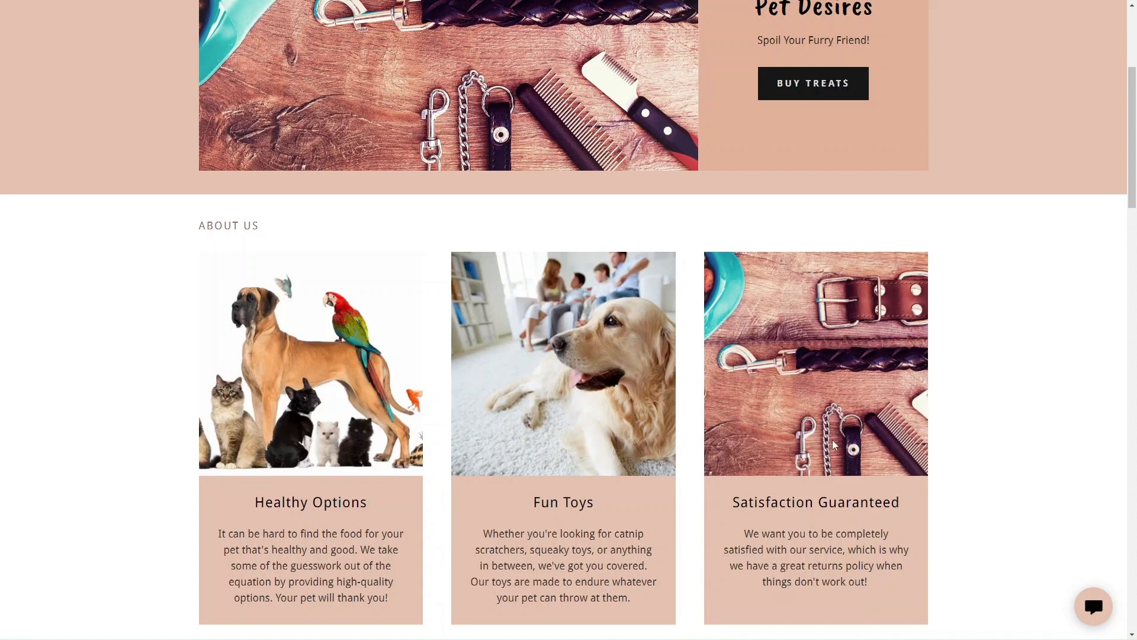
scroll(833, 444, "down", 2)
scroll(833, 445, "down", 2)
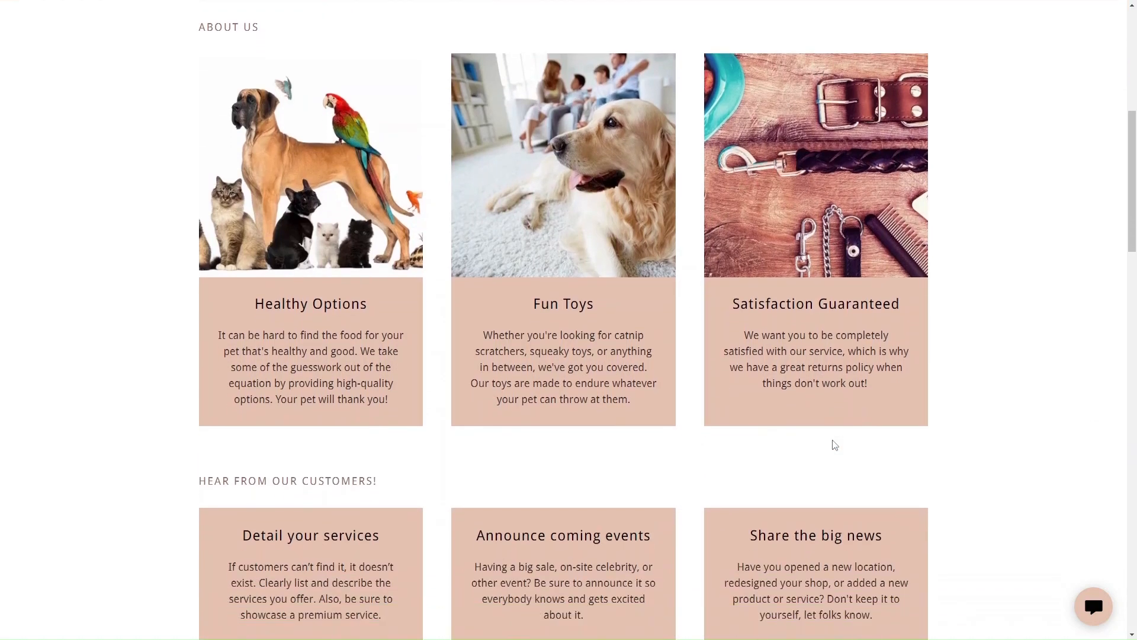
scroll(833, 444, "down", 5)
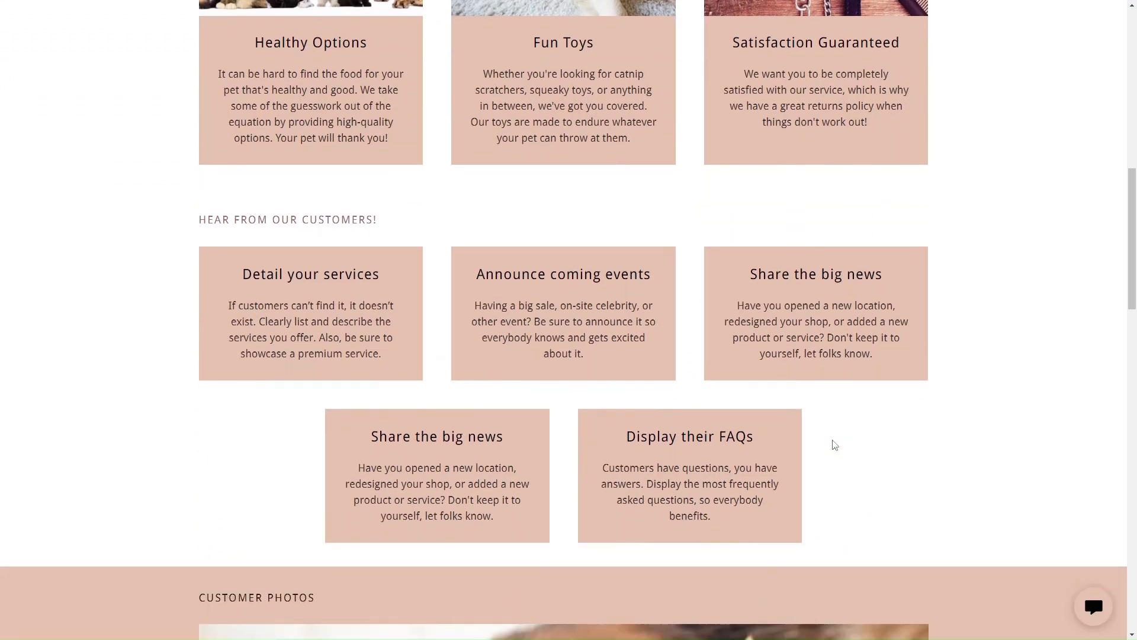
Look over the live home page's customer section, Customer Photos and mailing list sign-up, and return to the welcome banner.
scroll(834, 444, "down", 1)
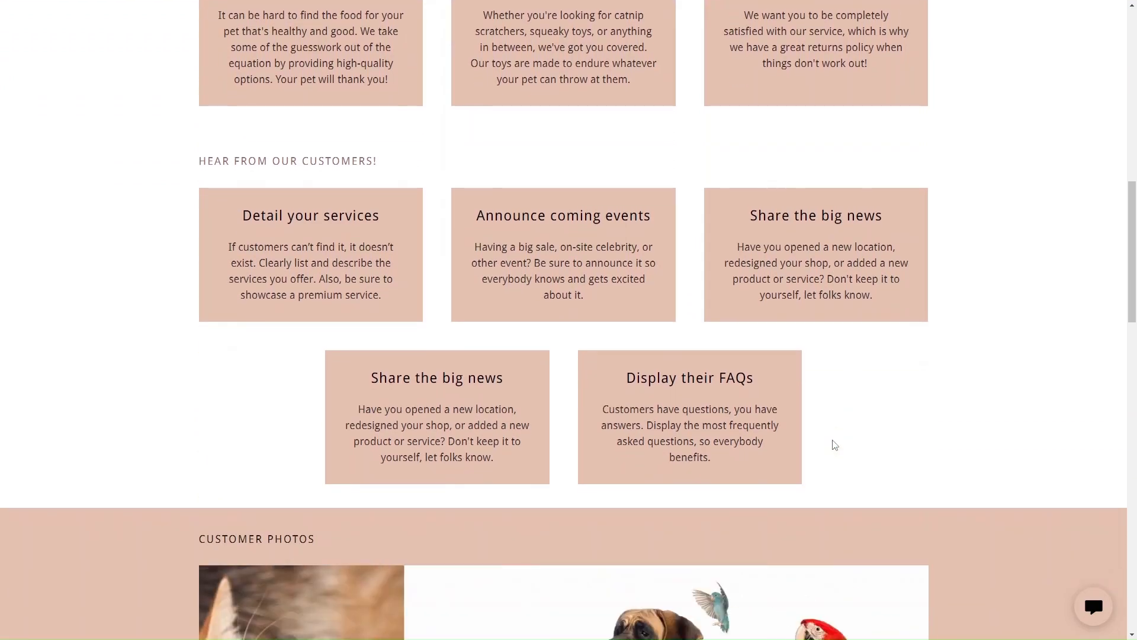
scroll(833, 444, "down", 1)
scroll(833, 444, "down", 3)
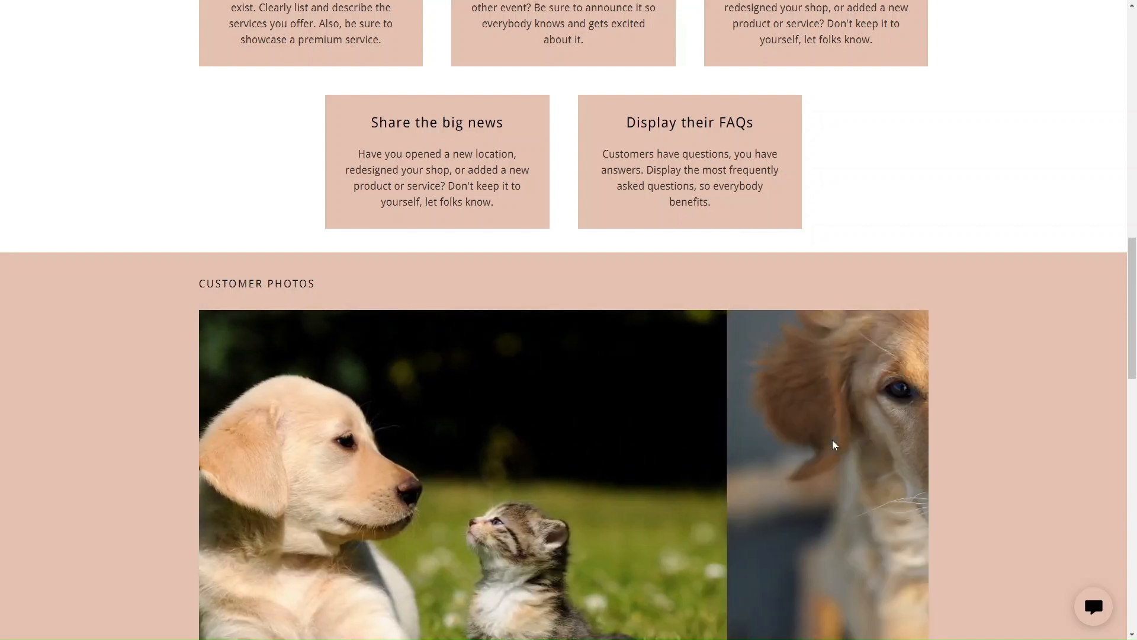
scroll(834, 445, "down", 2)
scroll(835, 445, "down", 2)
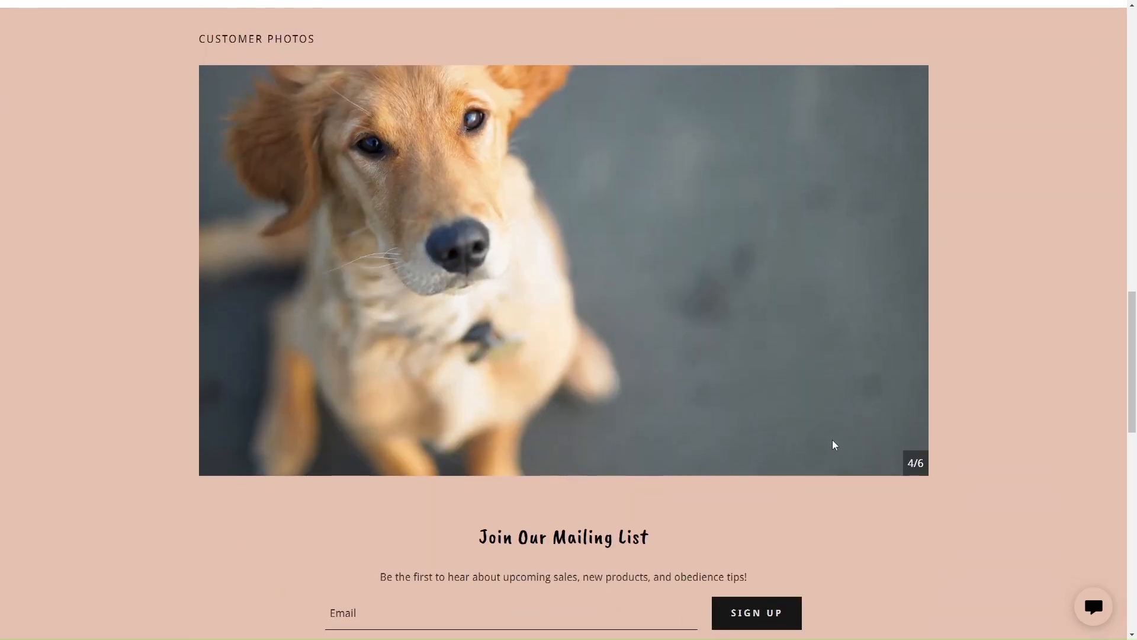
scroll(835, 445, "up", 9)
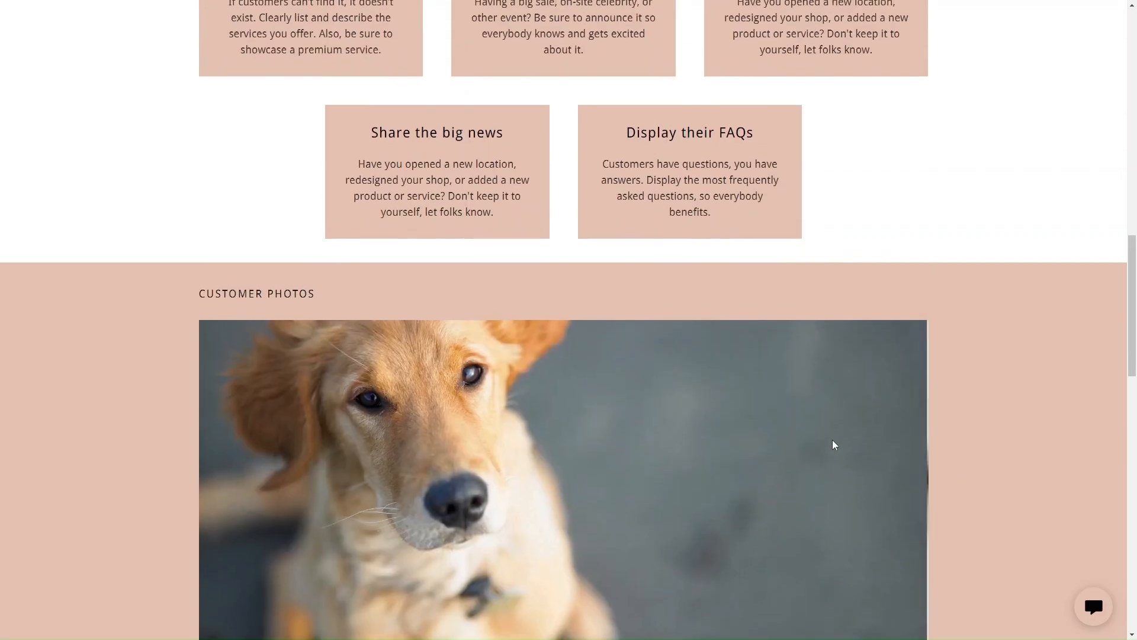
scroll(835, 444, "up", 5)
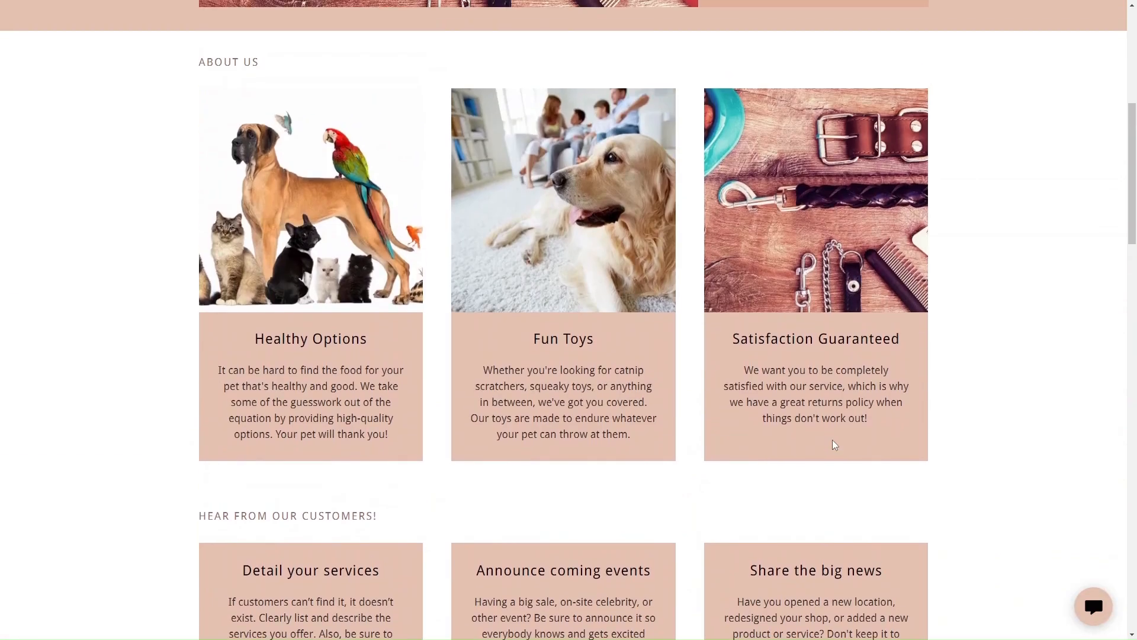
scroll(835, 444, "up", 7)
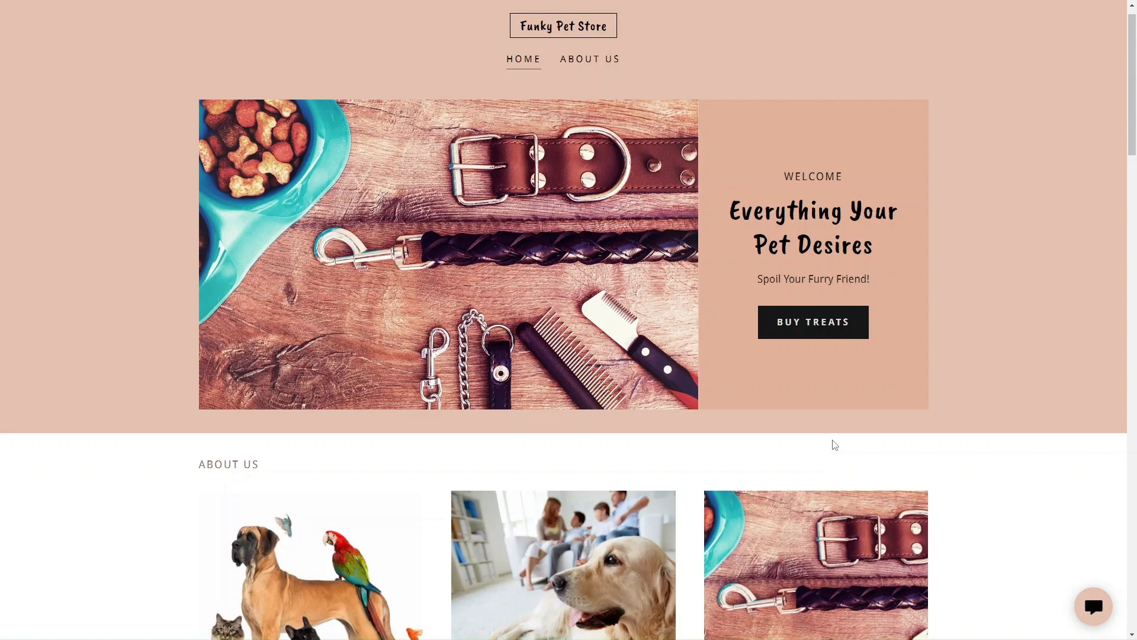
scroll(835, 445, "up", 1)
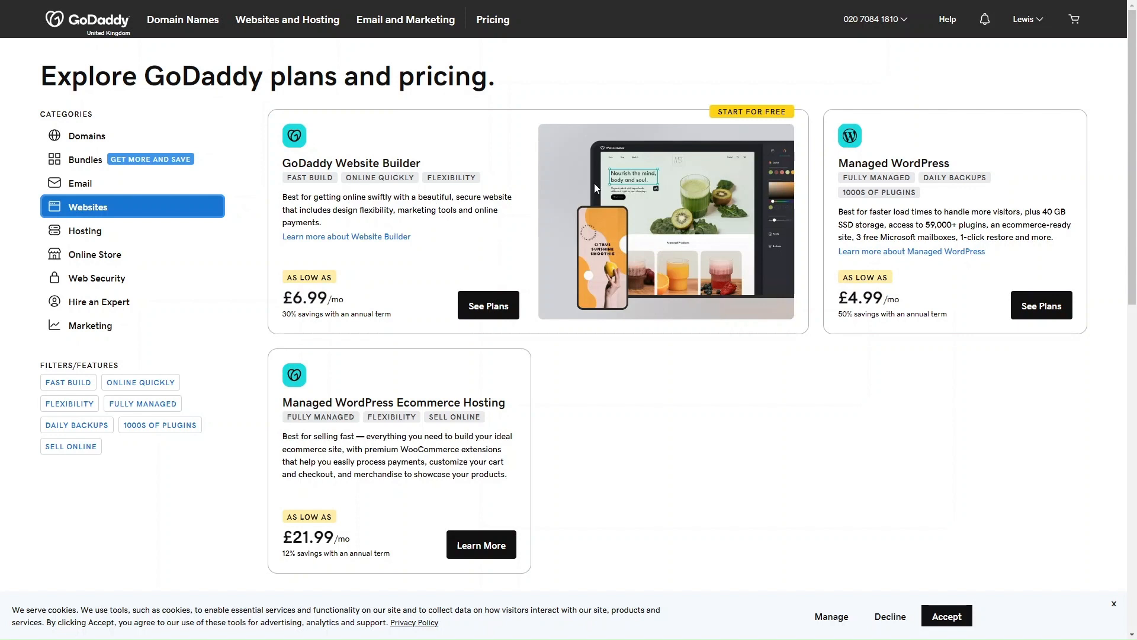
Browse the GoDaddy pricing categories Domains, Bundles, Email, Websites, Hosting and Online Store.
left_click(94, 137)
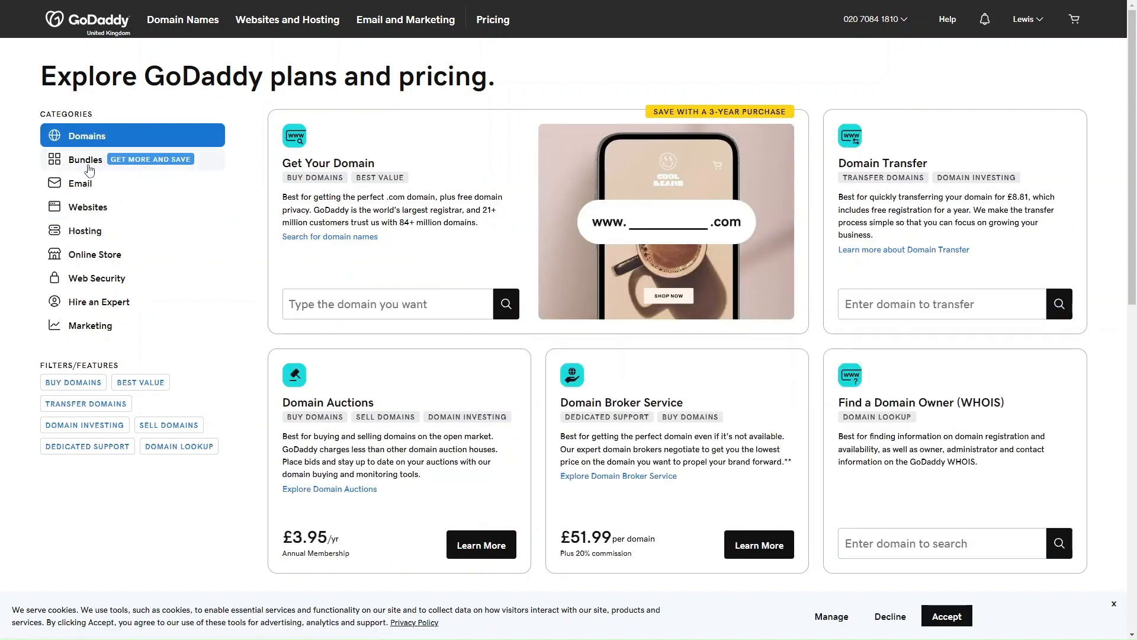
left_click(92, 160)
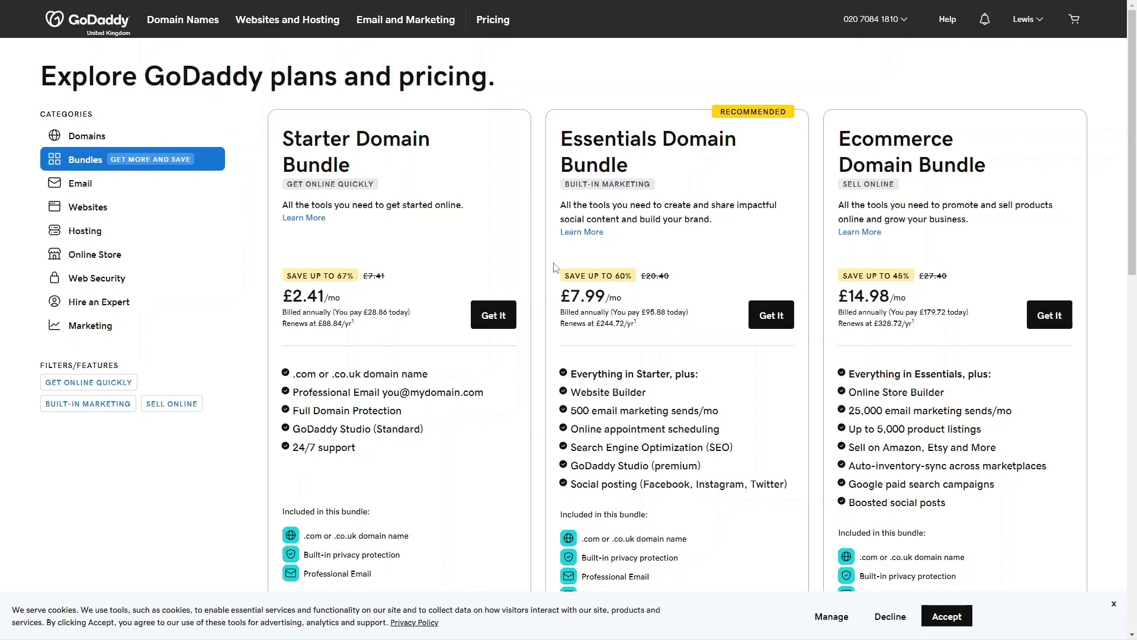
left_click(116, 189)
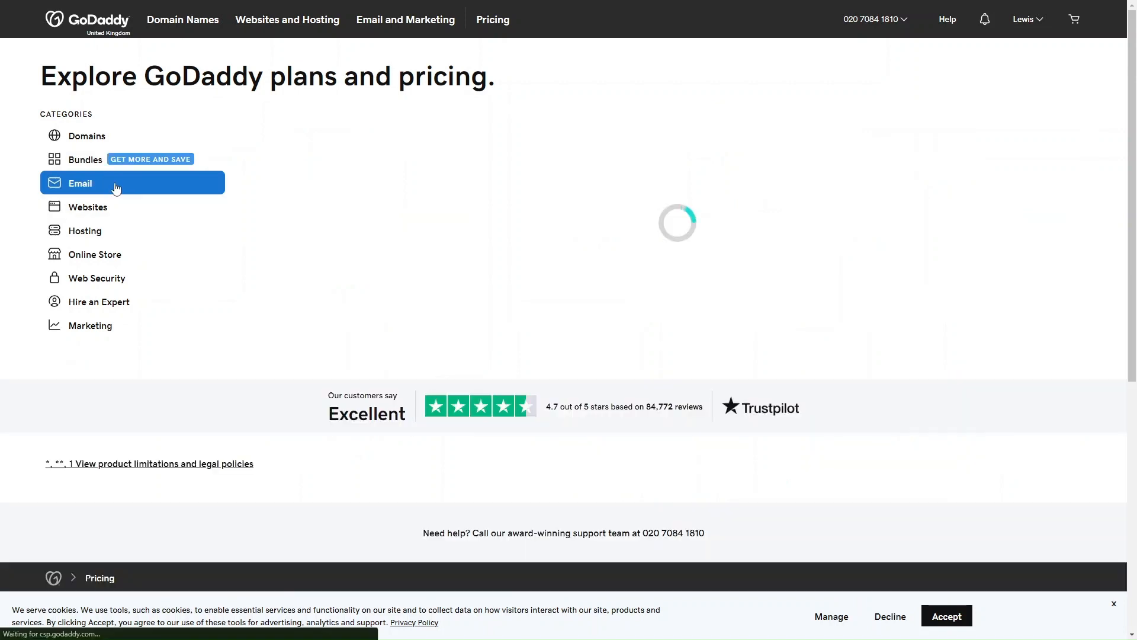
left_click(125, 218)
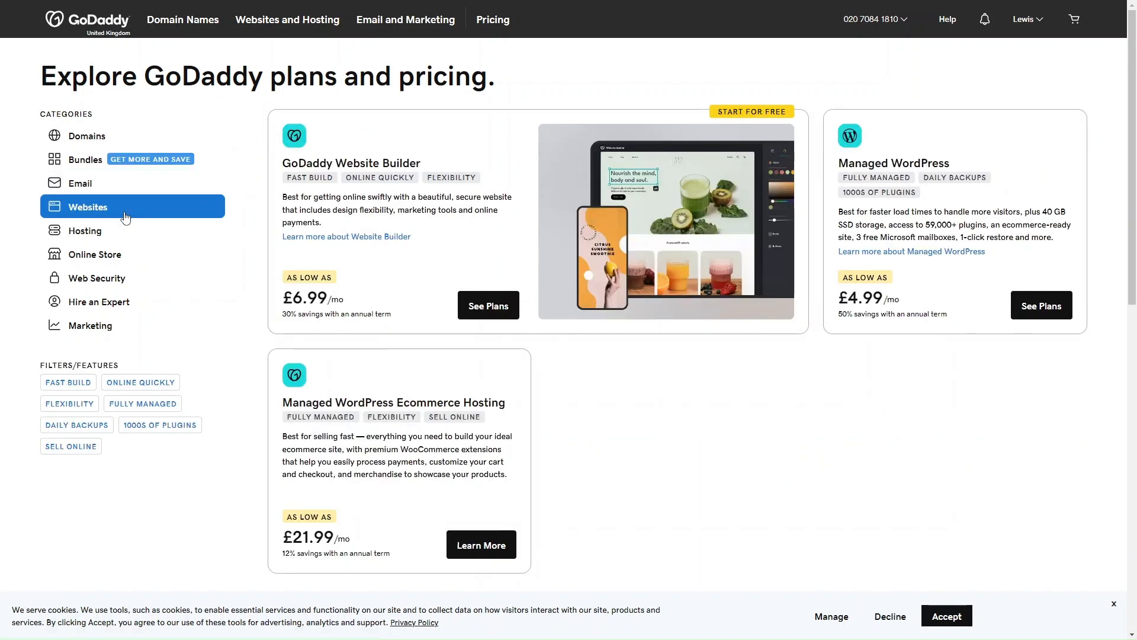
left_click(121, 231)
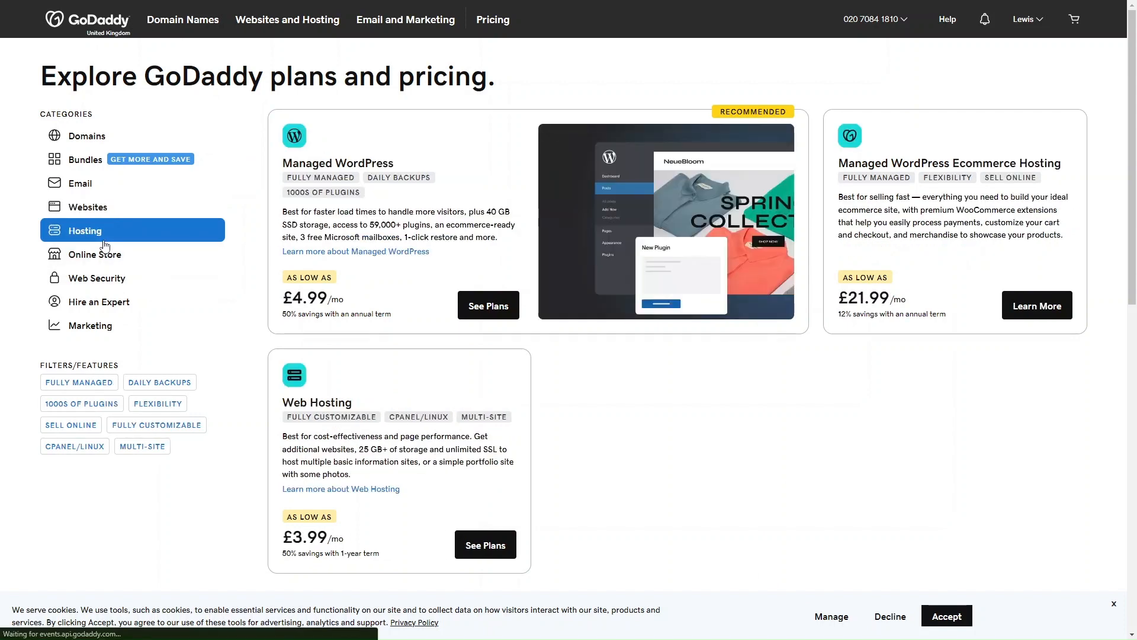
left_click(105, 256)
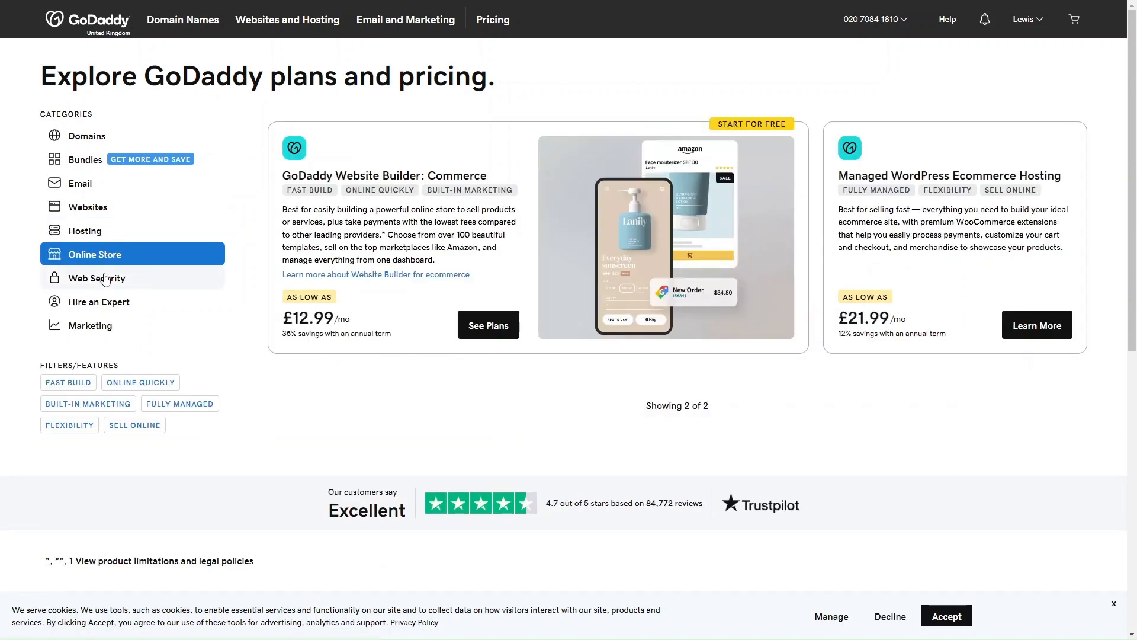
Open the GoDaddy Website Builder plans from the Websites category and compare the Basic, Standard, Premium and Ecommerce prices.
left_click(113, 207)
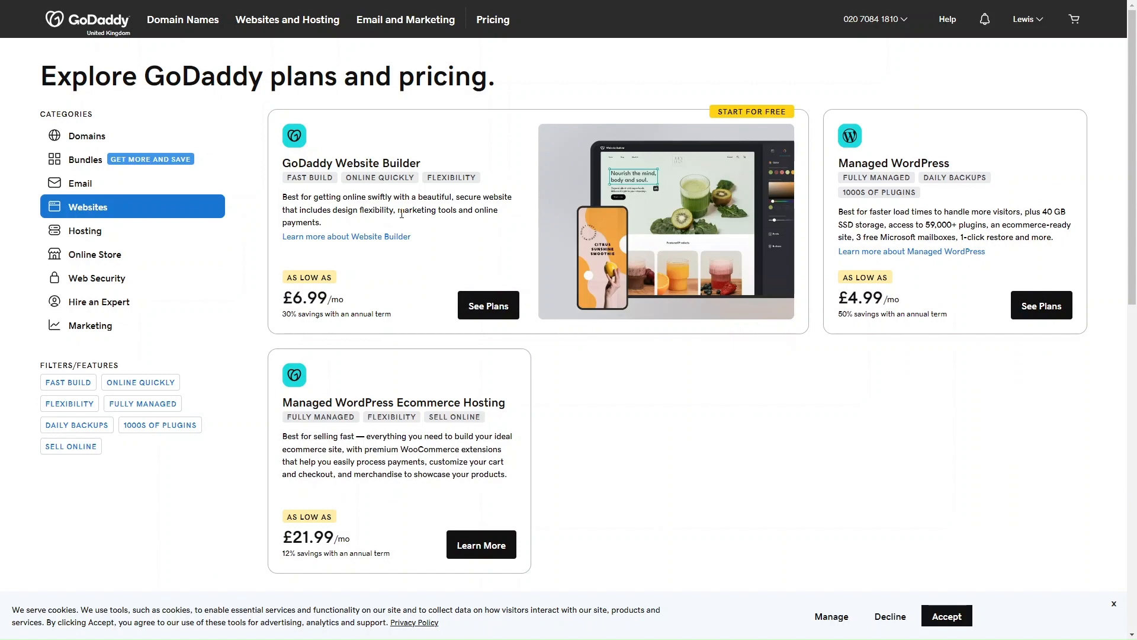
left_click(489, 305)
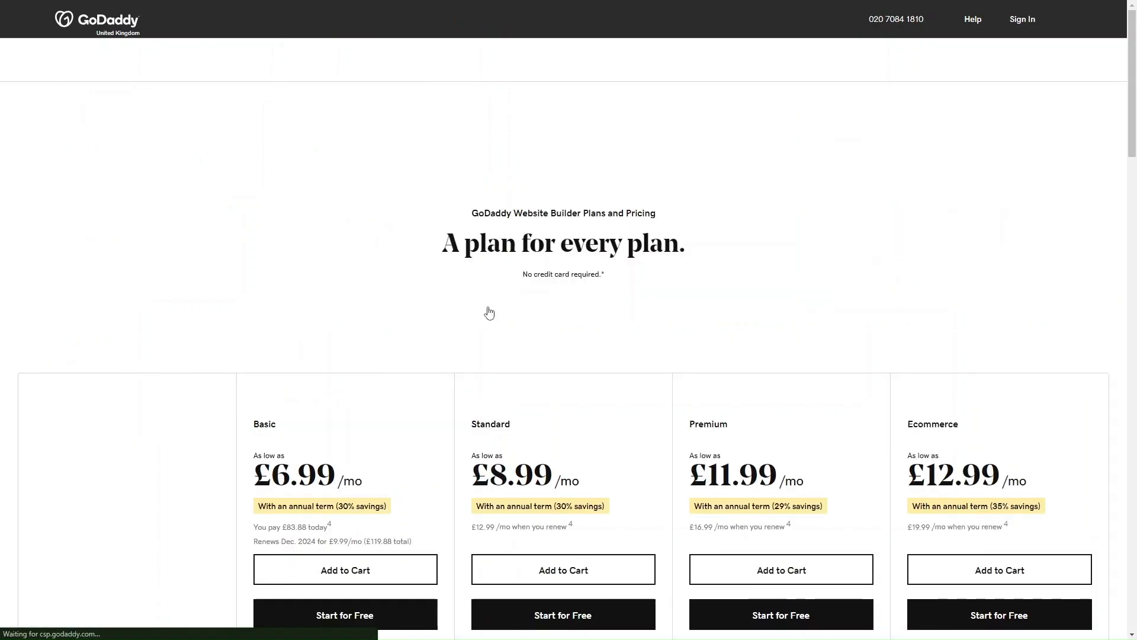
scroll(490, 312, "down", 3)
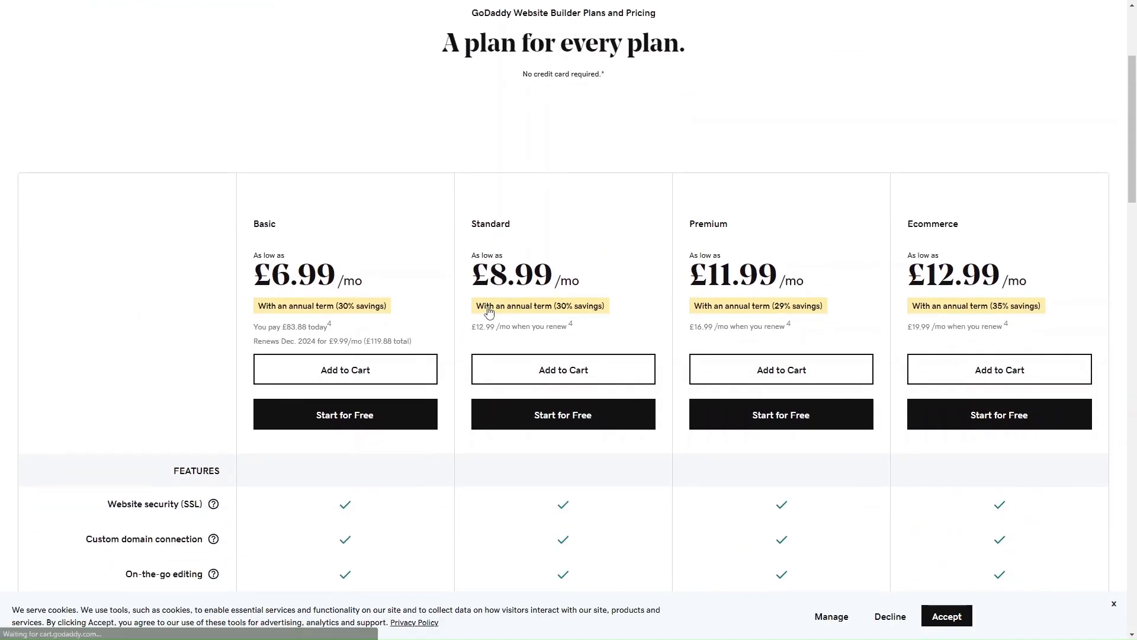
scroll(516, 221, "down", 1)
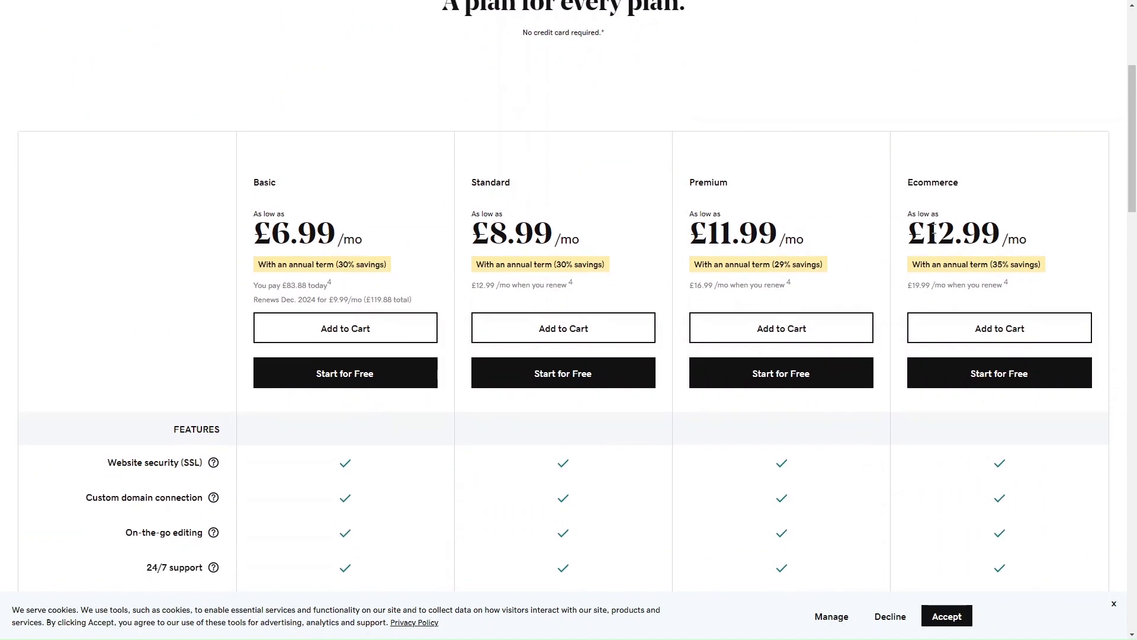
scroll(762, 368, "down", 3)
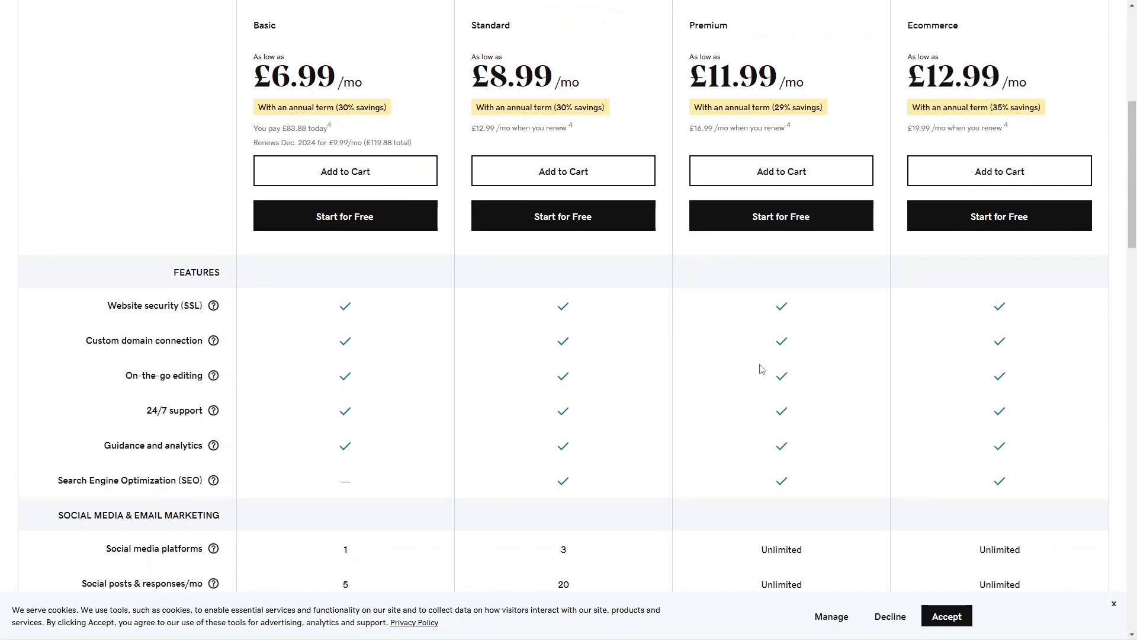
Examine the core features of the four plans and check the explanation for Search Engine Optimization (SEO).
scroll(762, 369, "down", 1)
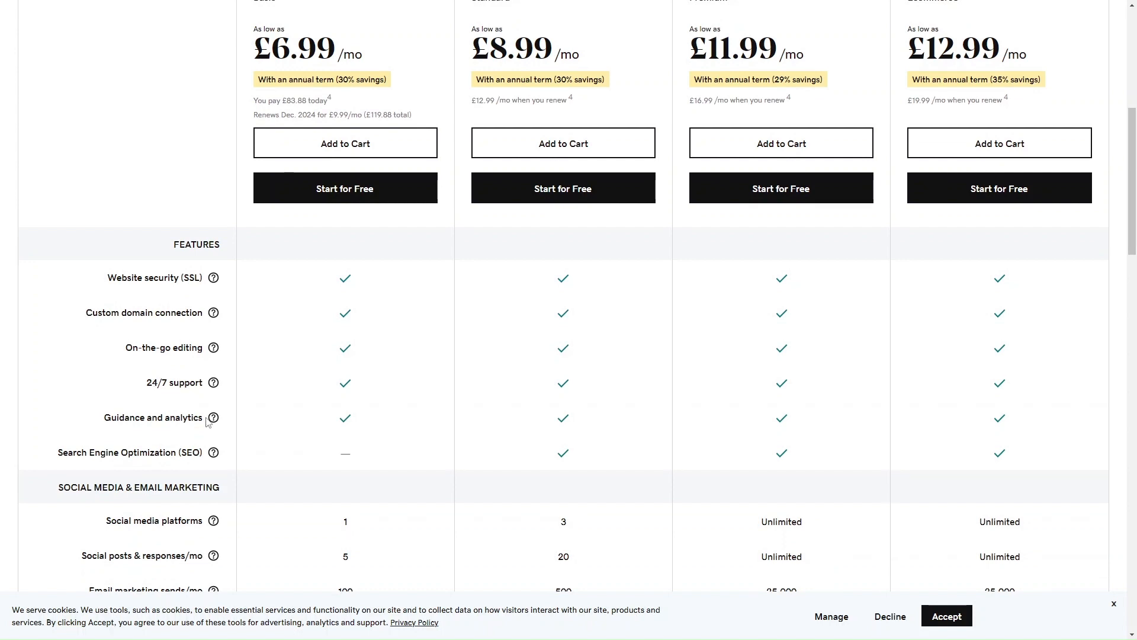
scroll(207, 419, "down", 1)
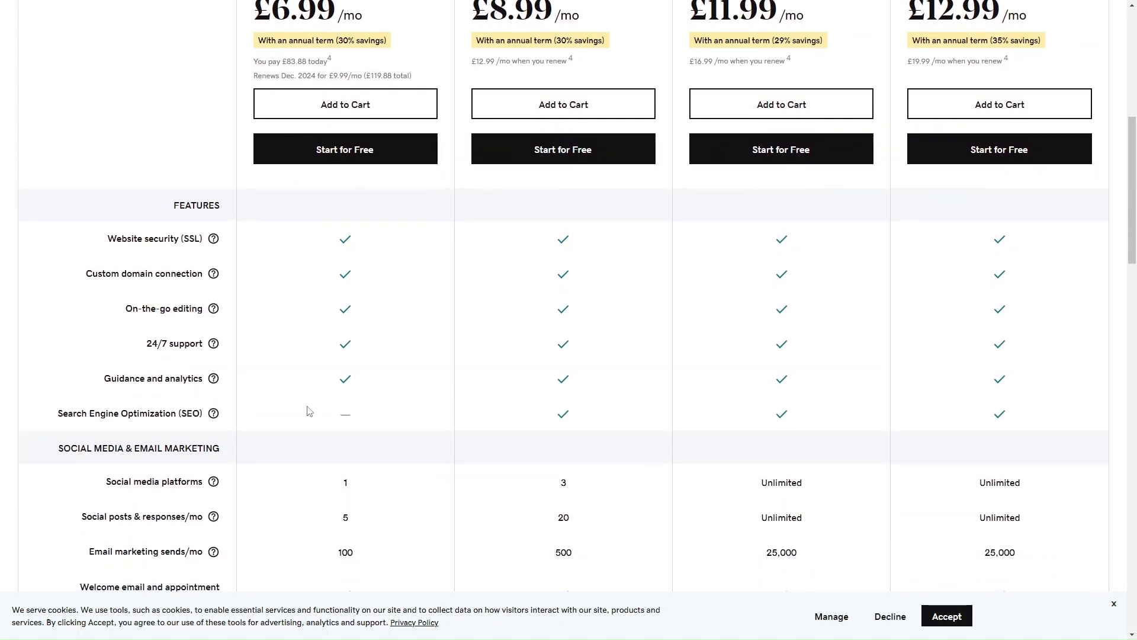
scroll(332, 402, "up", 1)
scroll(345, 397, "down", 1)
scroll(345, 395, "down", 1)
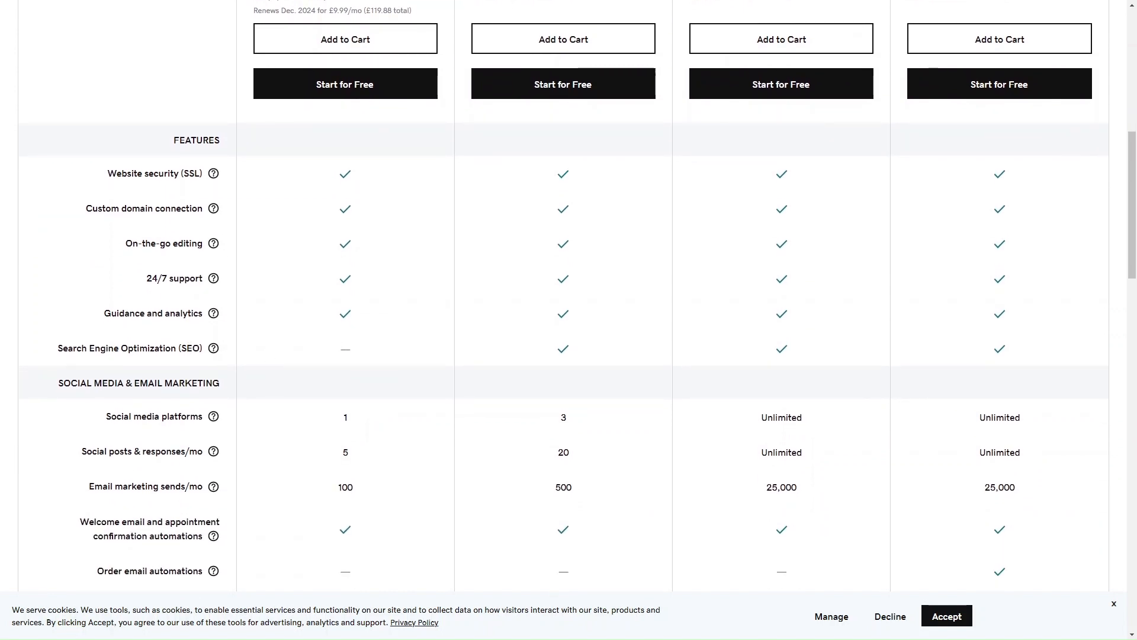
left_click(213, 348)
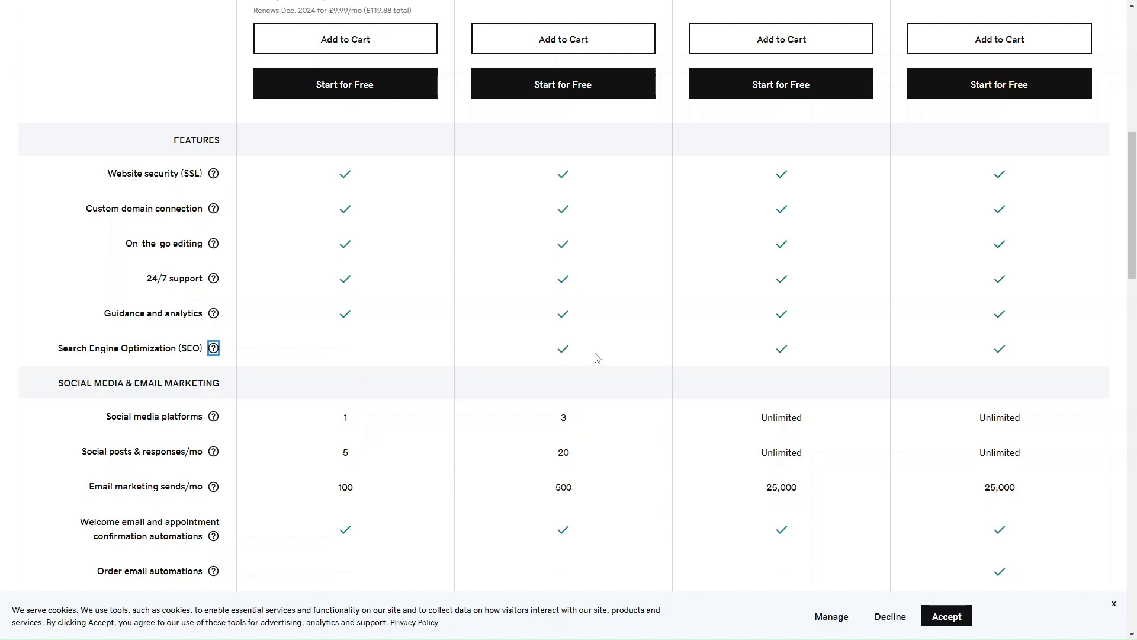
Compare the plans' prices with their social media, email marketing, online appointments and ecommerce features.
scroll(746, 320, "up", 5)
scroll(643, 284, "down", 1)
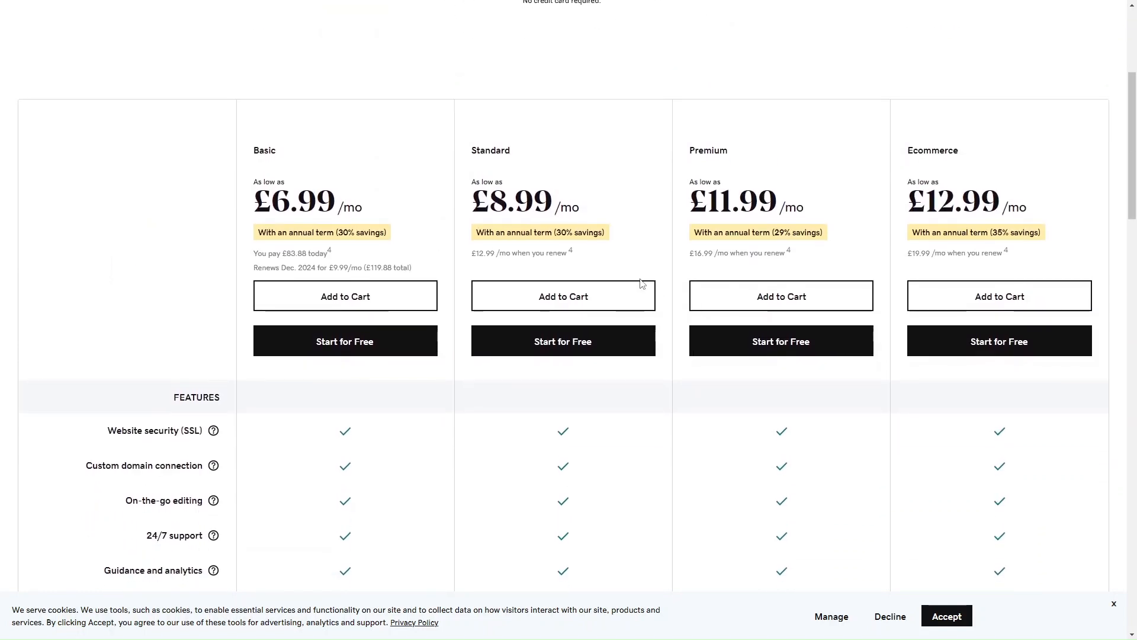
scroll(642, 284, "down", 10)
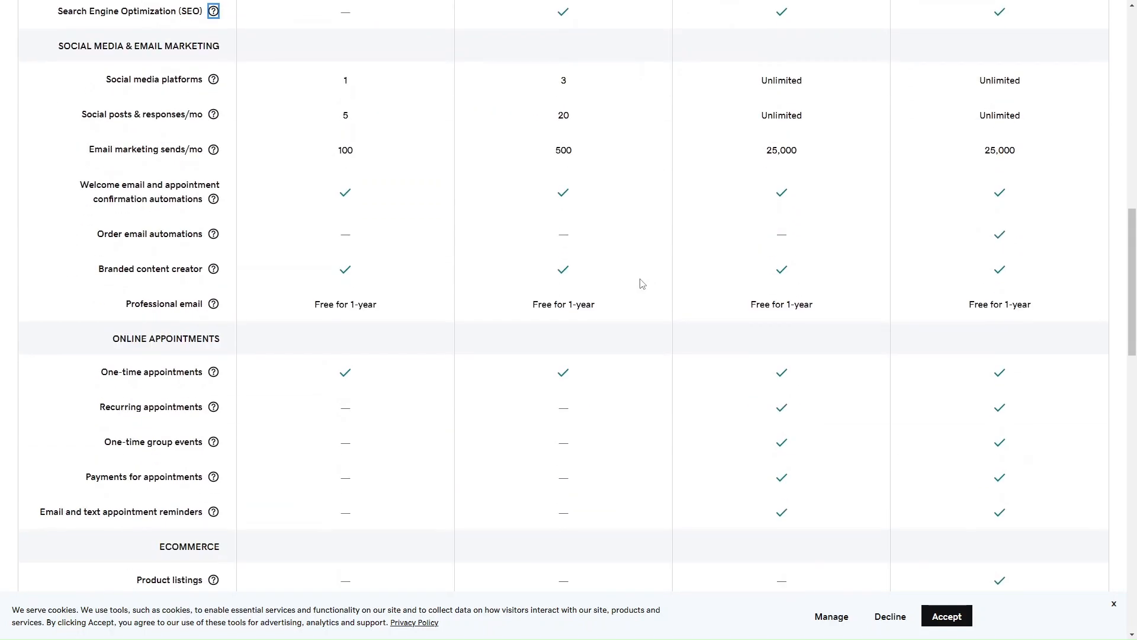
scroll(643, 284, "up", 10)
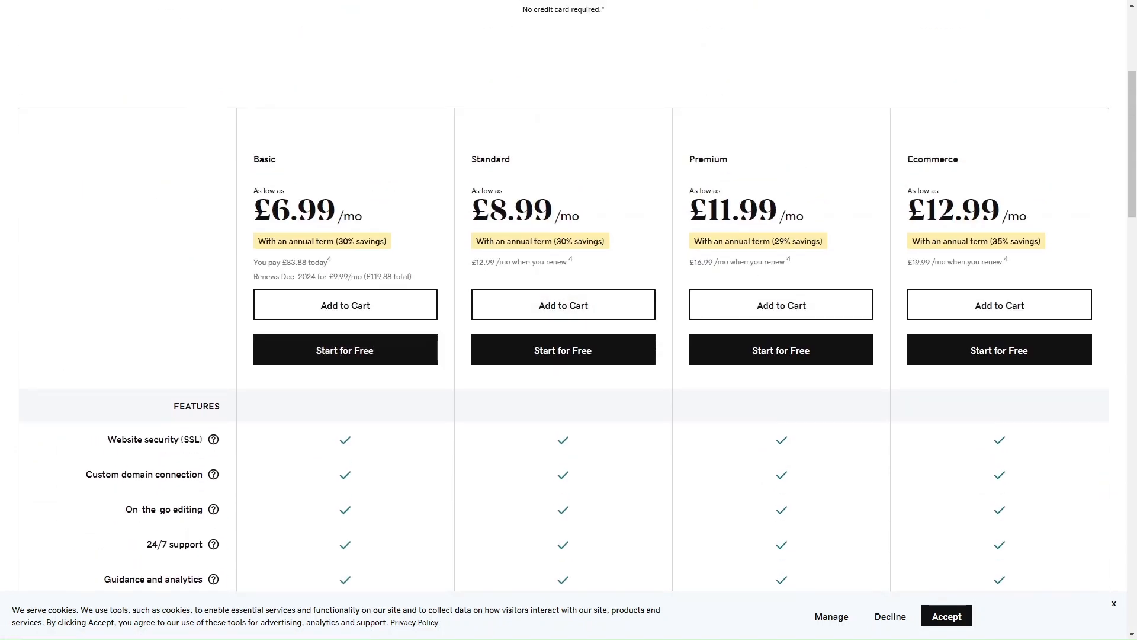
scroll(572, 479, "down", 8)
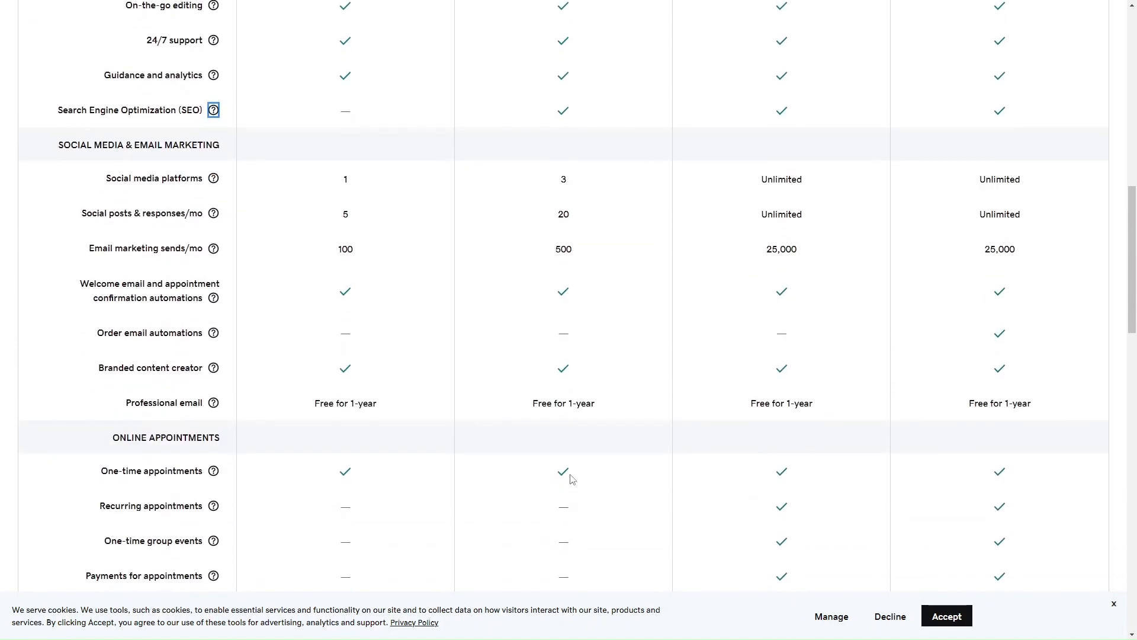
scroll(572, 479, "down", 6)
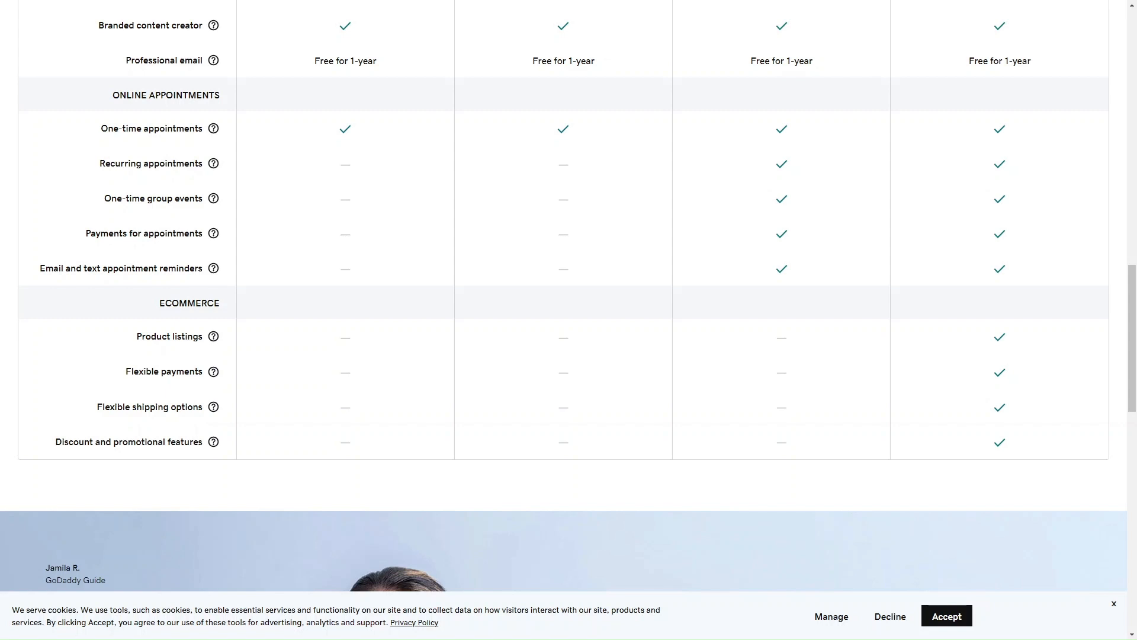
scroll(189, 323, "up", 6)
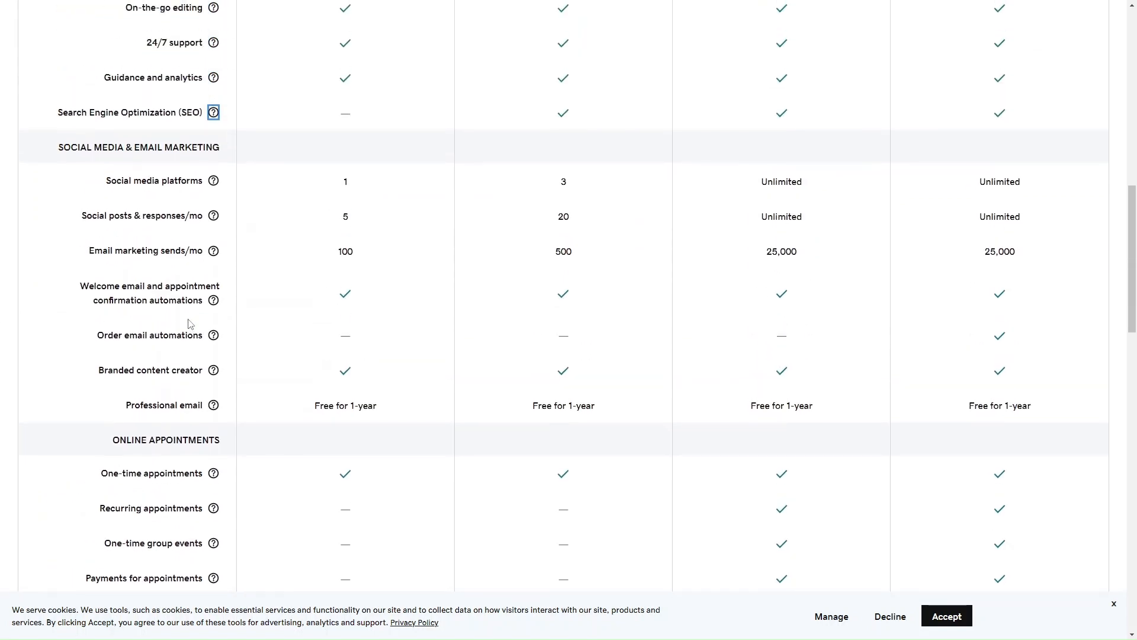
scroll(189, 324, "down", 4)
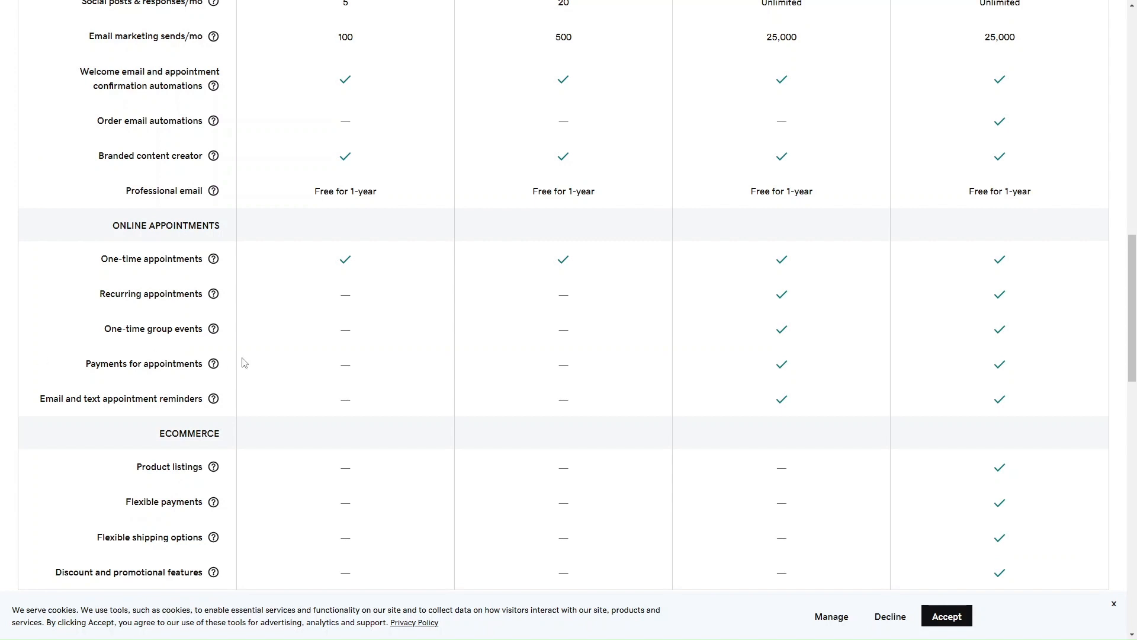
scroll(243, 363, "up", 3)
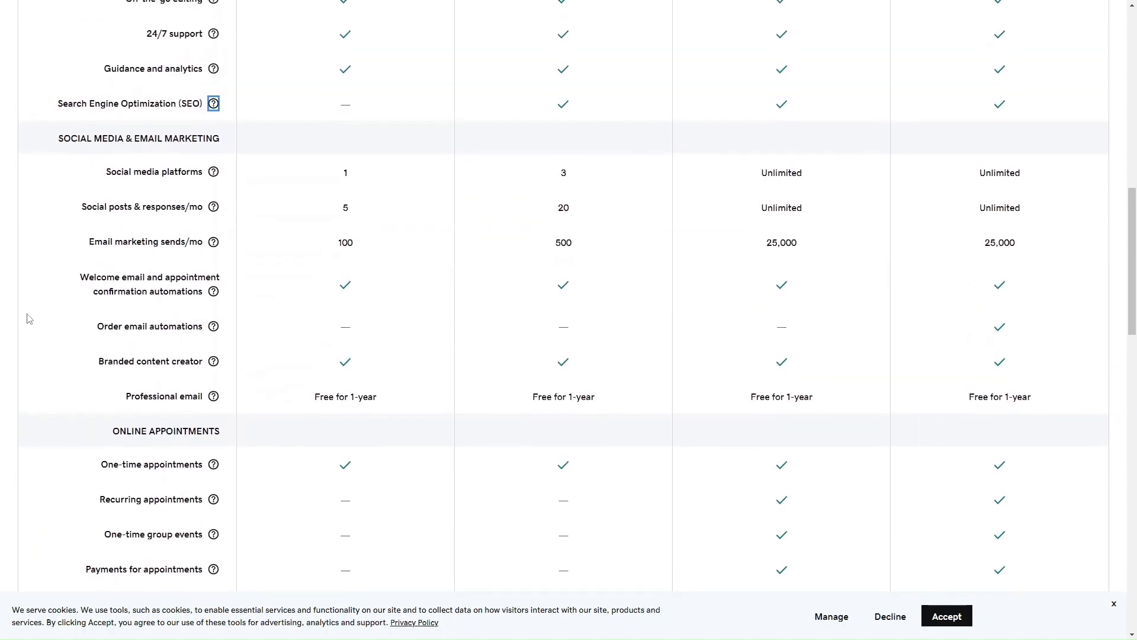
Recheck the plan comparison from the core features down through the online appointments and ecommerce rows.
scroll(203, 286, "up", 2)
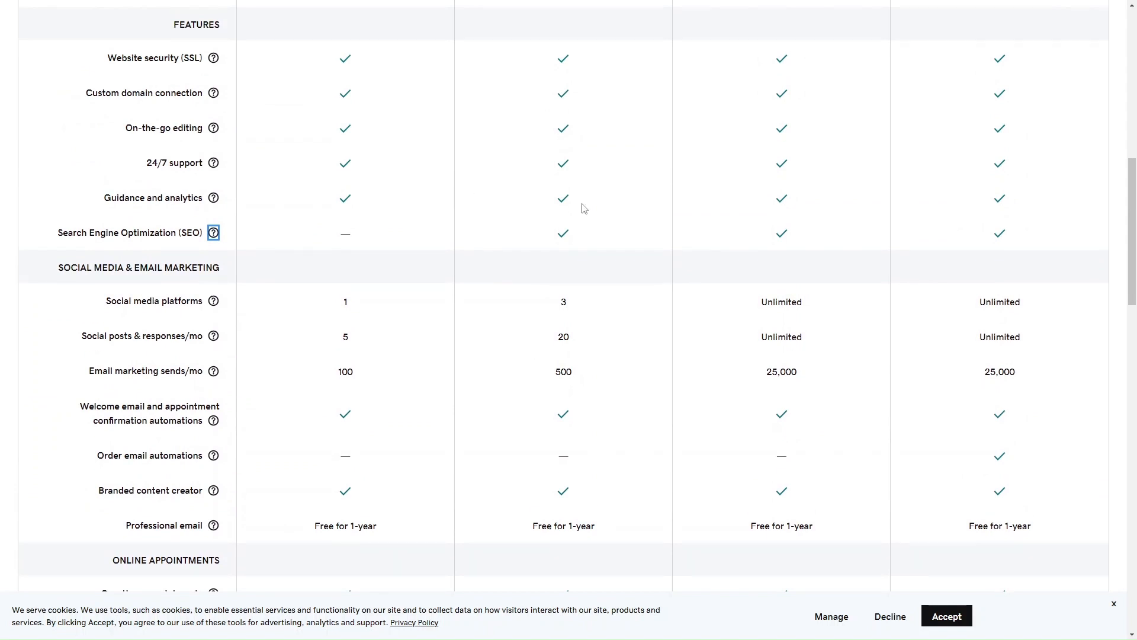
scroll(588, 220, "up", 4)
scroll(588, 219, "down", 5)
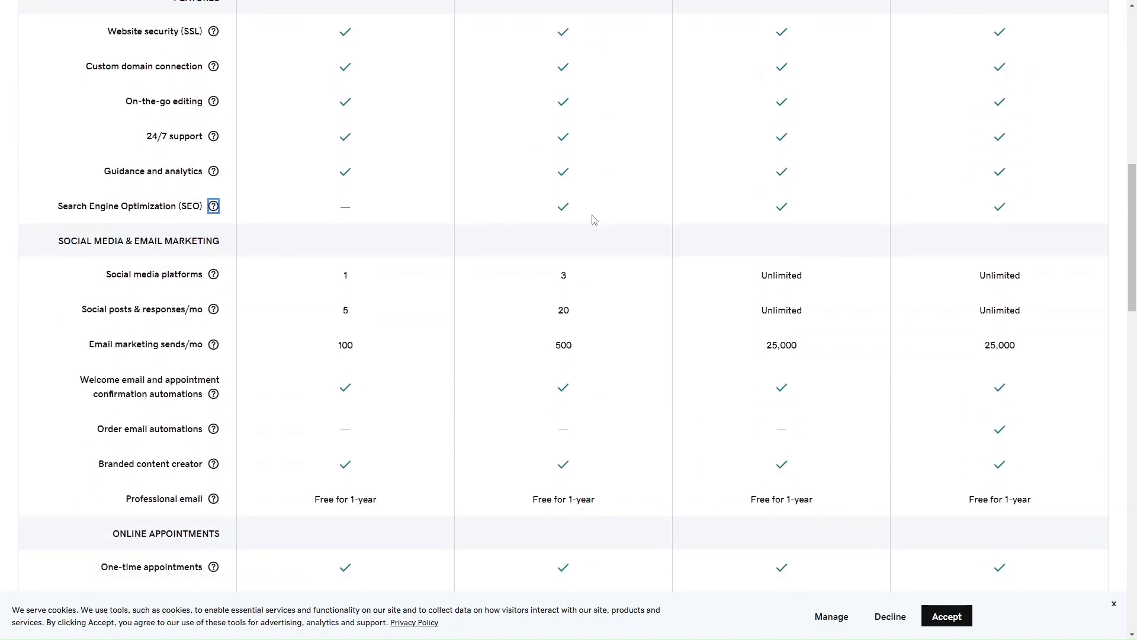
scroll(595, 220, "down", 1)
scroll(594, 219, "up", 8)
scroll(594, 220, "down", 5)
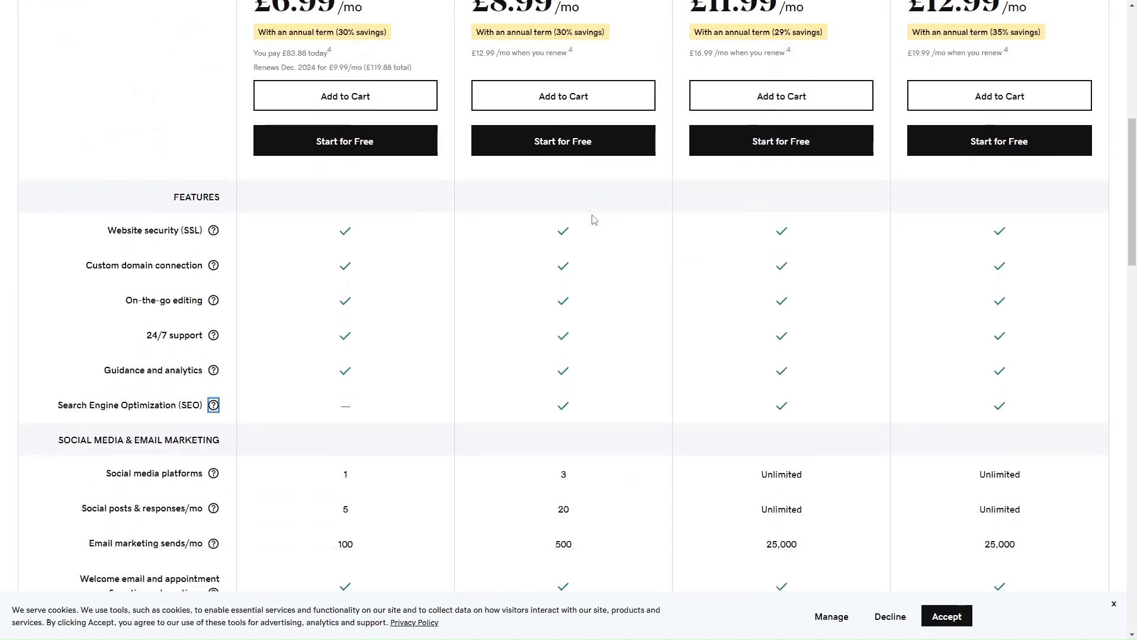
scroll(594, 220, "down", 12)
scroll(595, 220, "up", 3)
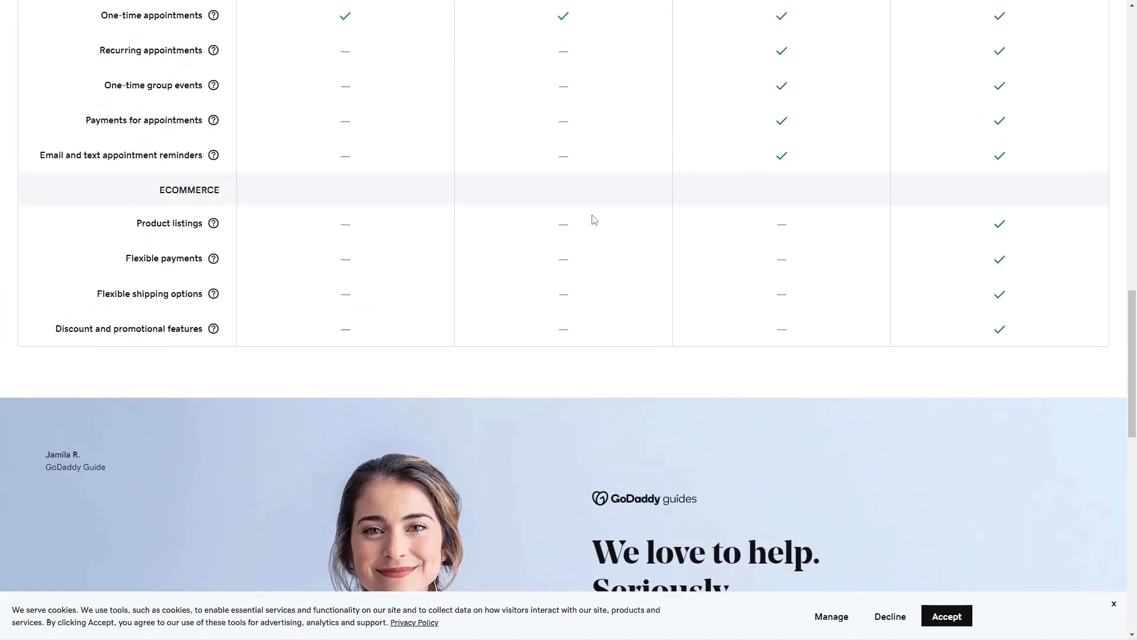
scroll(594, 220, "up", 3)
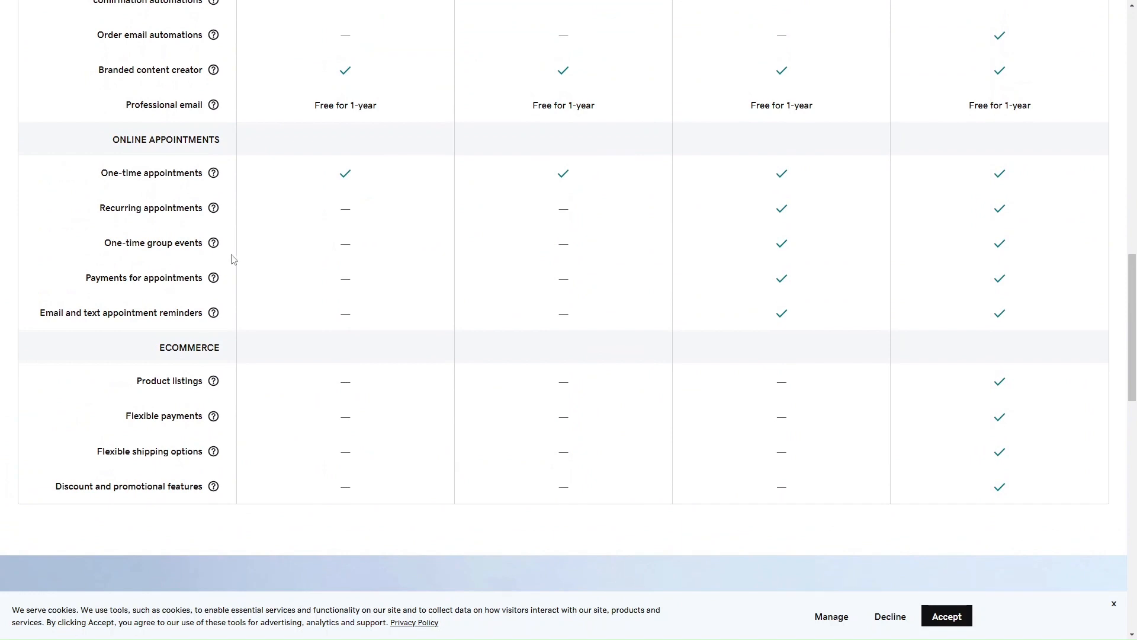
Review the Website Builder plans' prices and features once more, dismissing the cookie notice and chat pop-up.
scroll(248, 255, "up", 14)
scroll(249, 255, "up", 4)
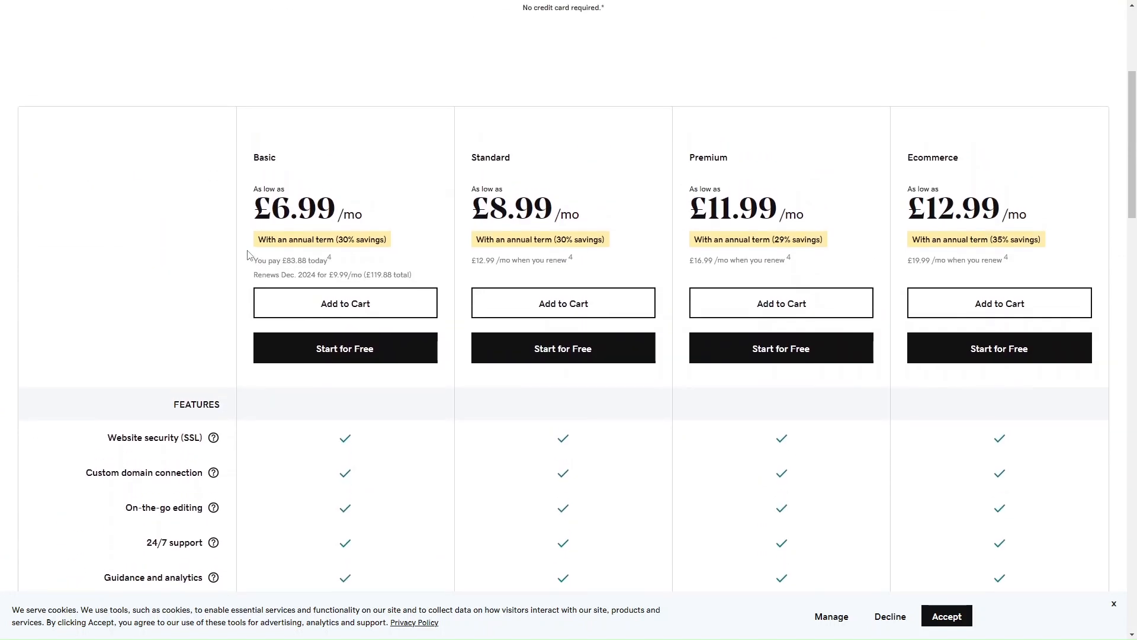
scroll(260, 329, "down", 5)
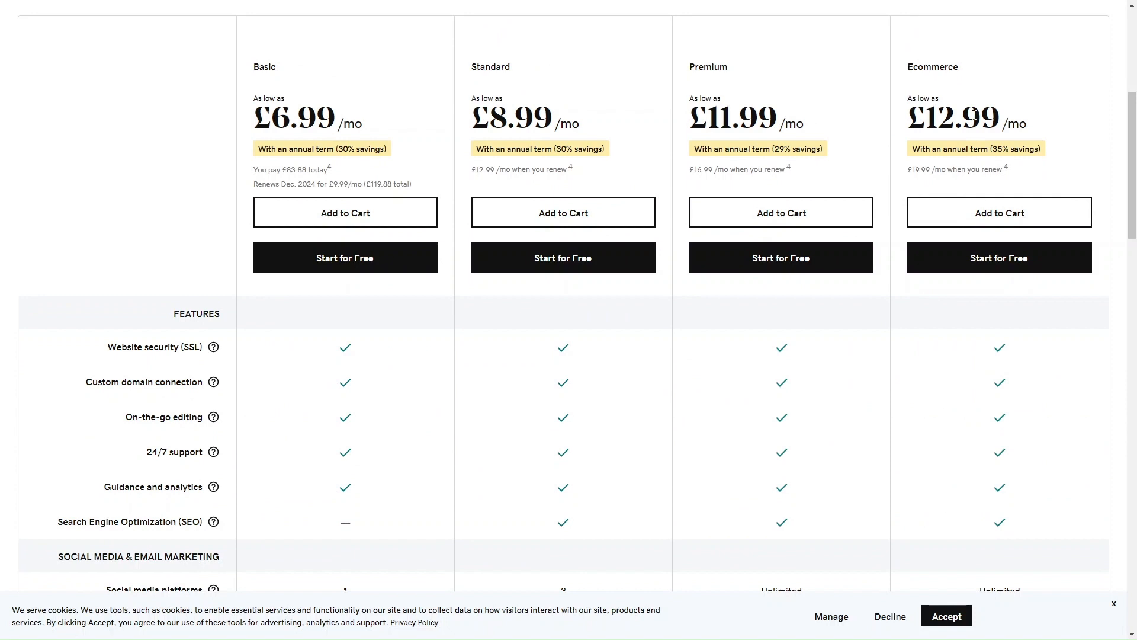
scroll(774, 373, "down", 5)
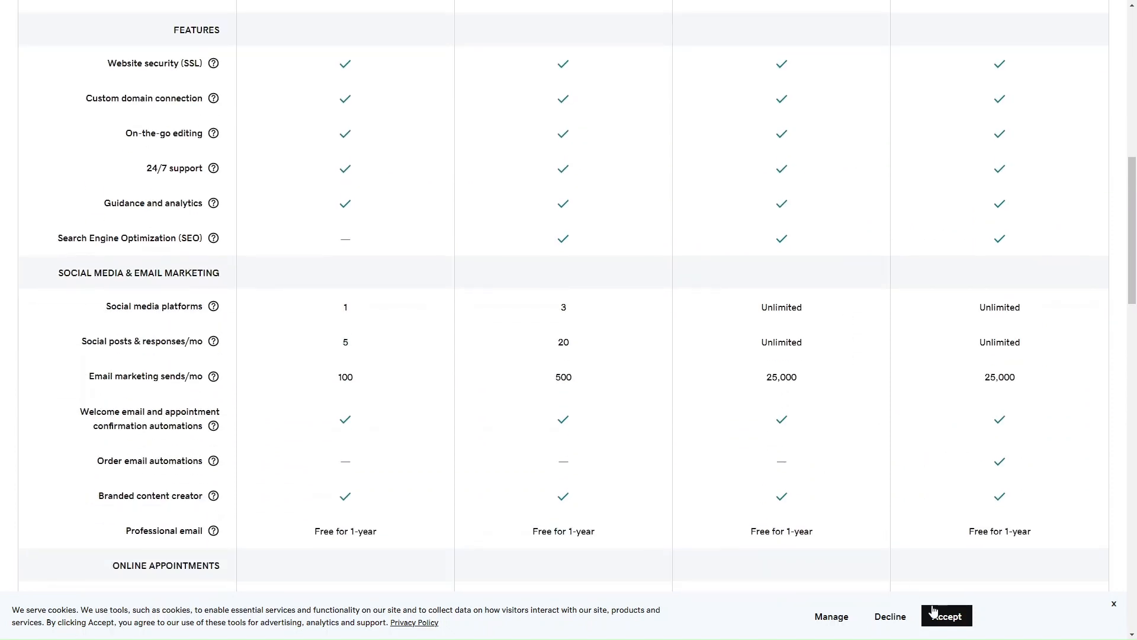
scroll(861, 479, "down", 2)
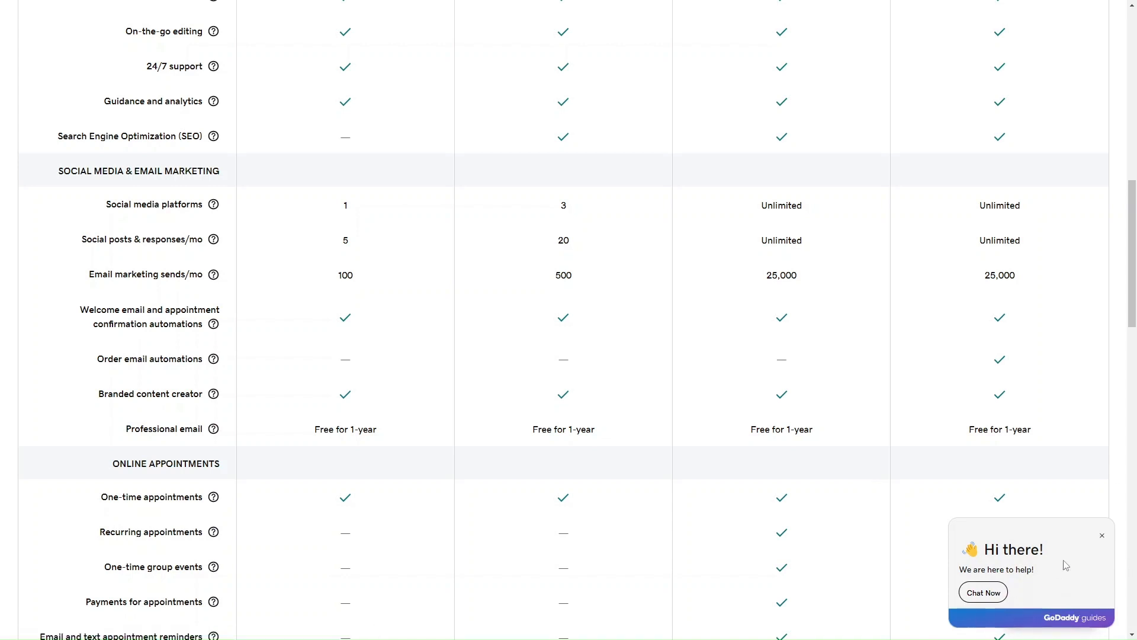
left_click(1103, 536)
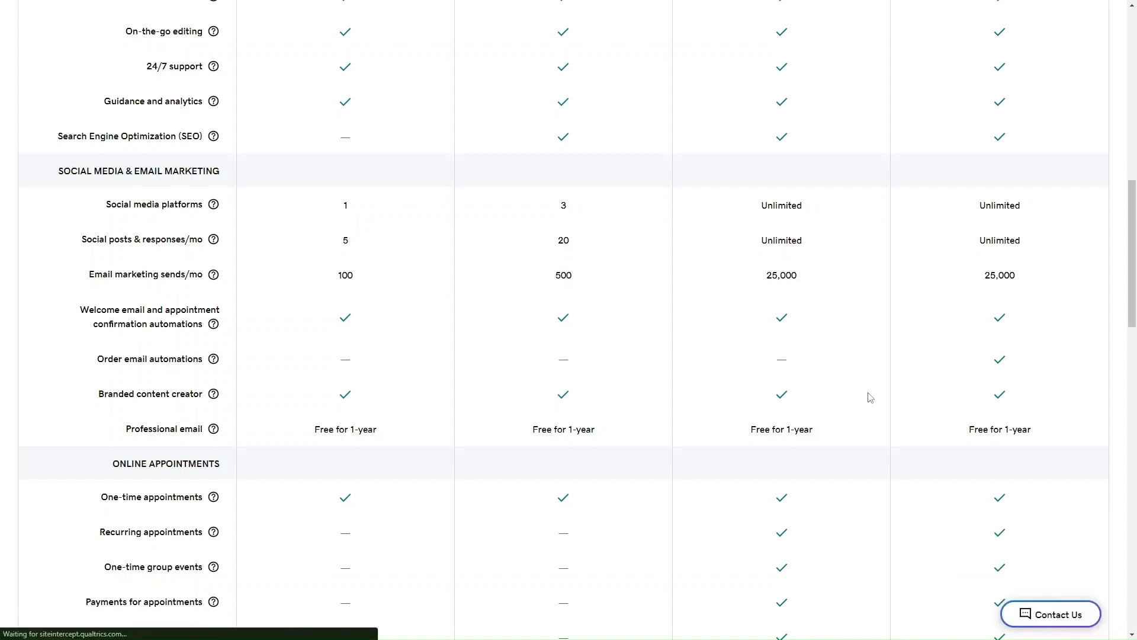
scroll(871, 398, "up", 12)
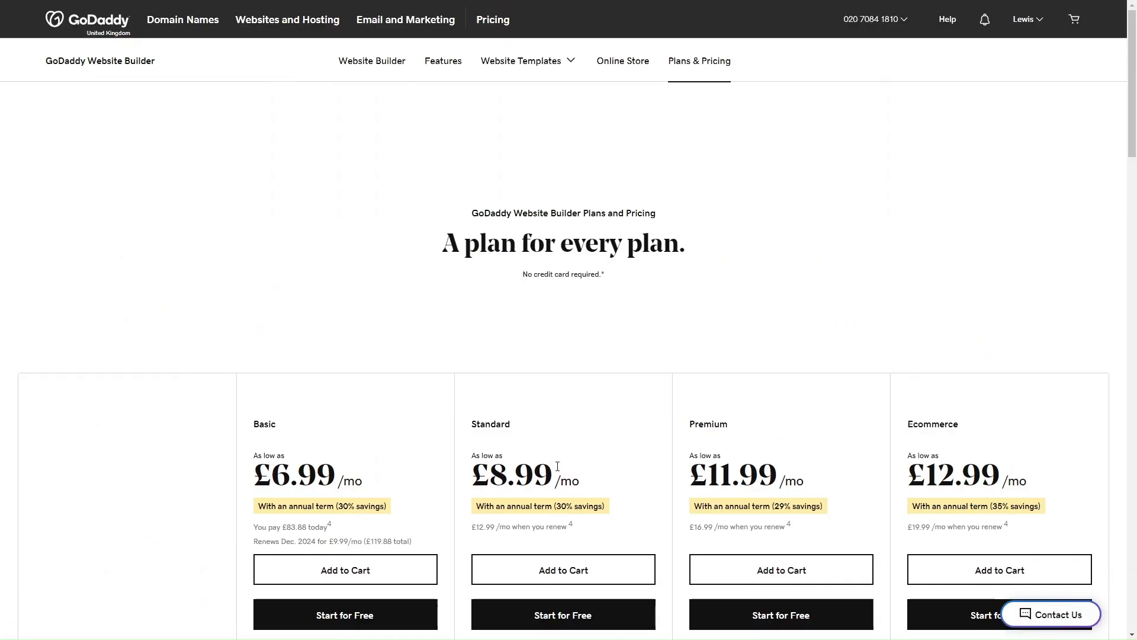
scroll(557, 466, "down", 1)
scroll(579, 564, "down", 3)
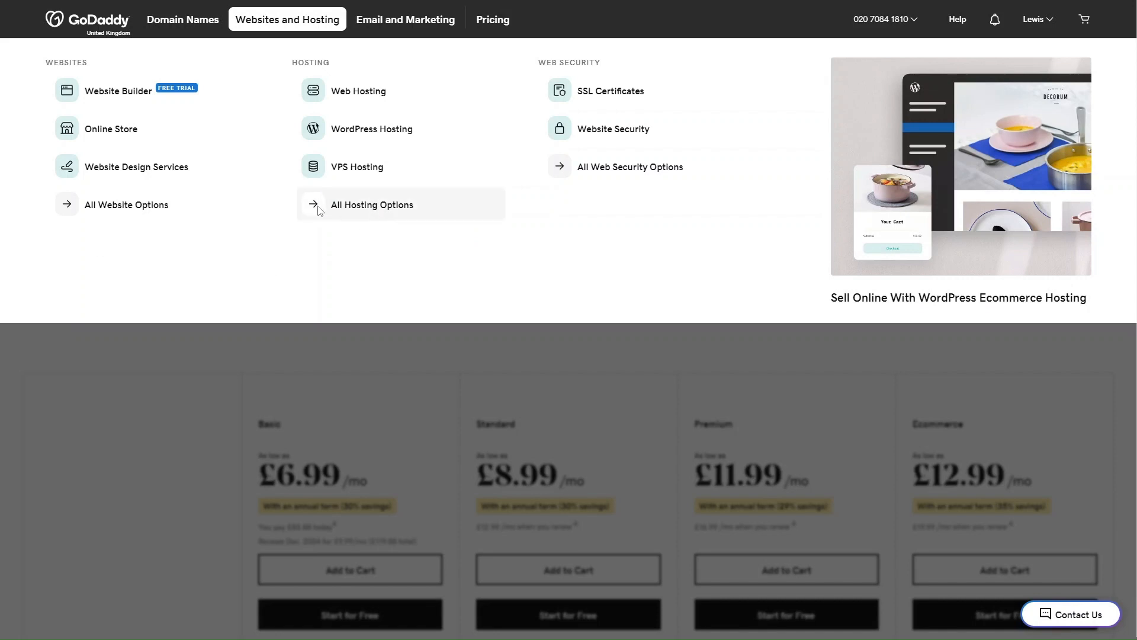
Open the overview of all hosting options and go from the basic hosting solutions to the Web Hosting page.
left_click(350, 211)
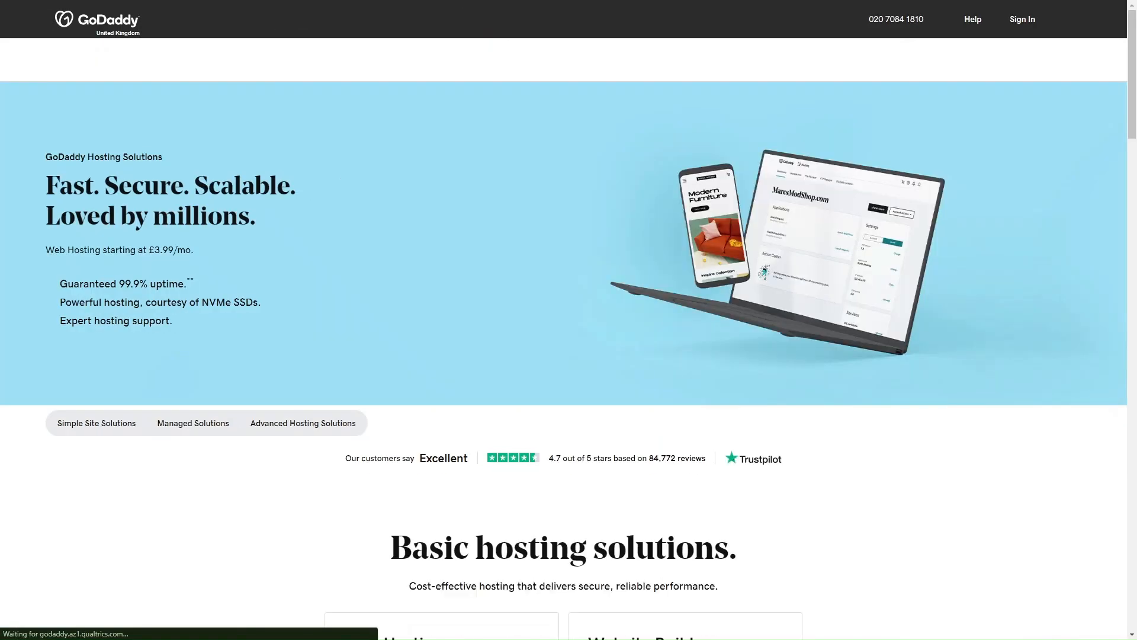
scroll(277, 417, "down", 5)
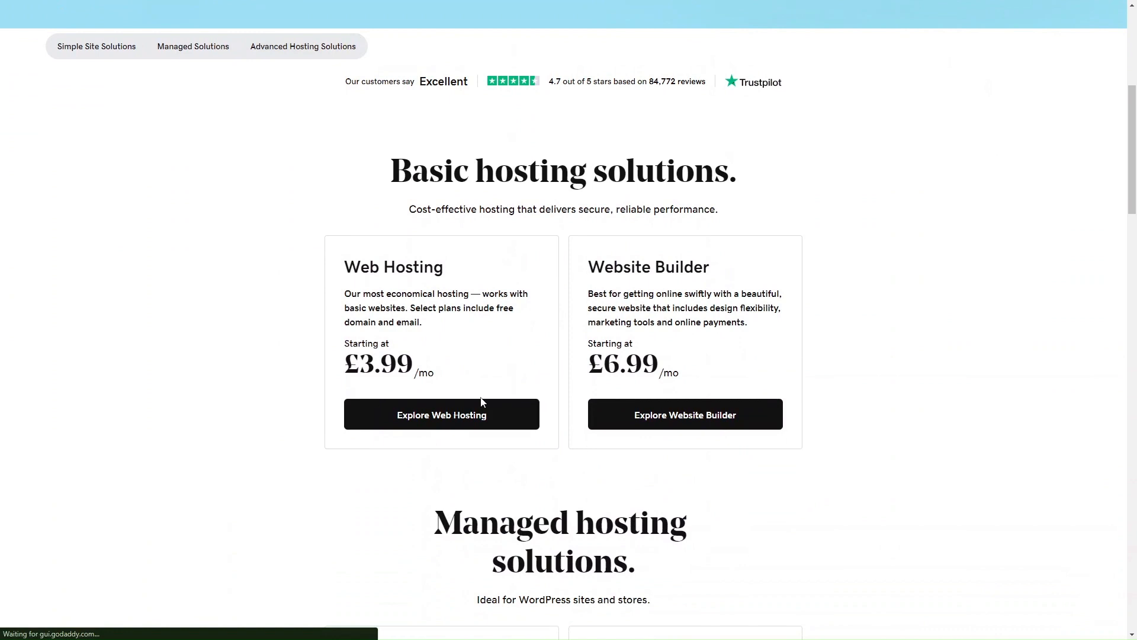
scroll(600, 320, "down", 2)
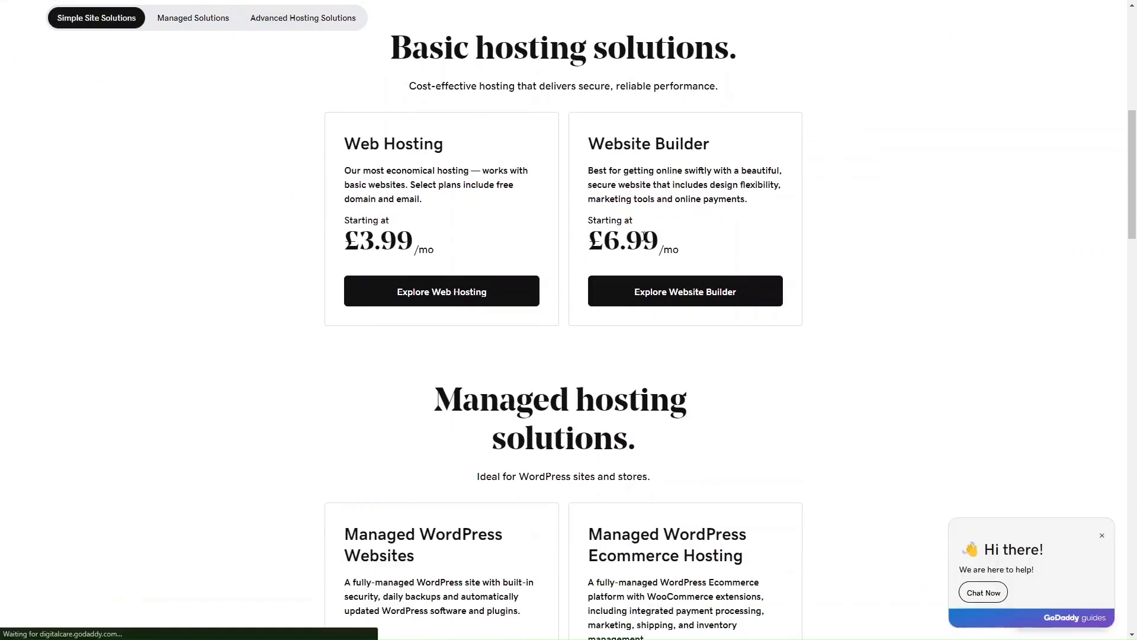
scroll(503, 249, "down", 1)
left_click(472, 254)
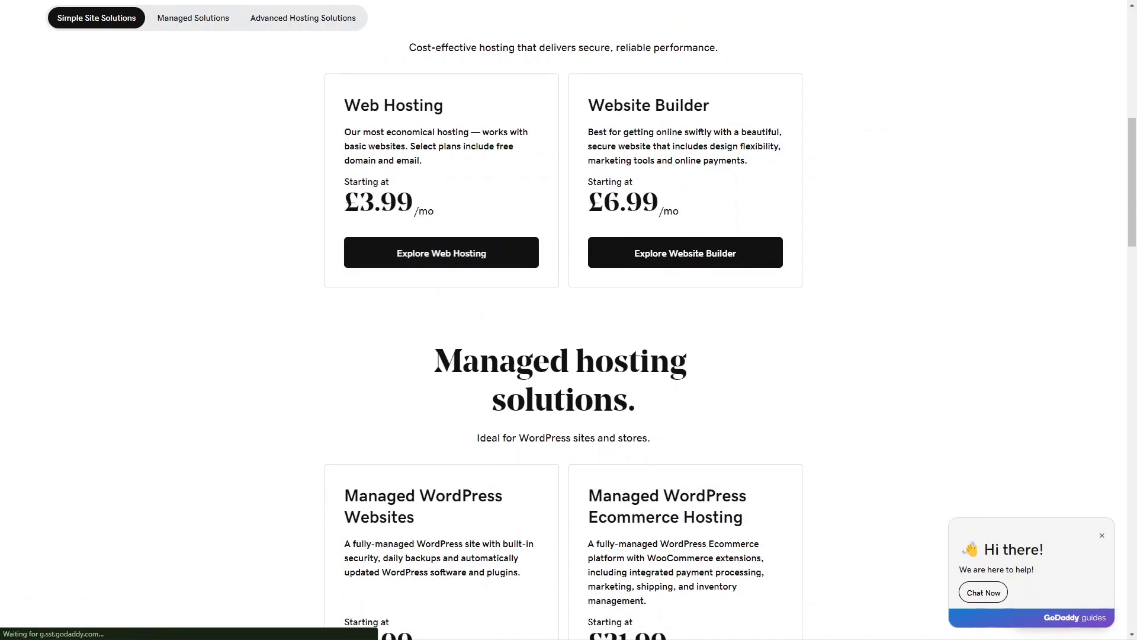
Compare the prices and website allowances of the Web Hosting Economy, Deluxe, Ultimate and Maximum plans.
scroll(568, 320, "down", 4)
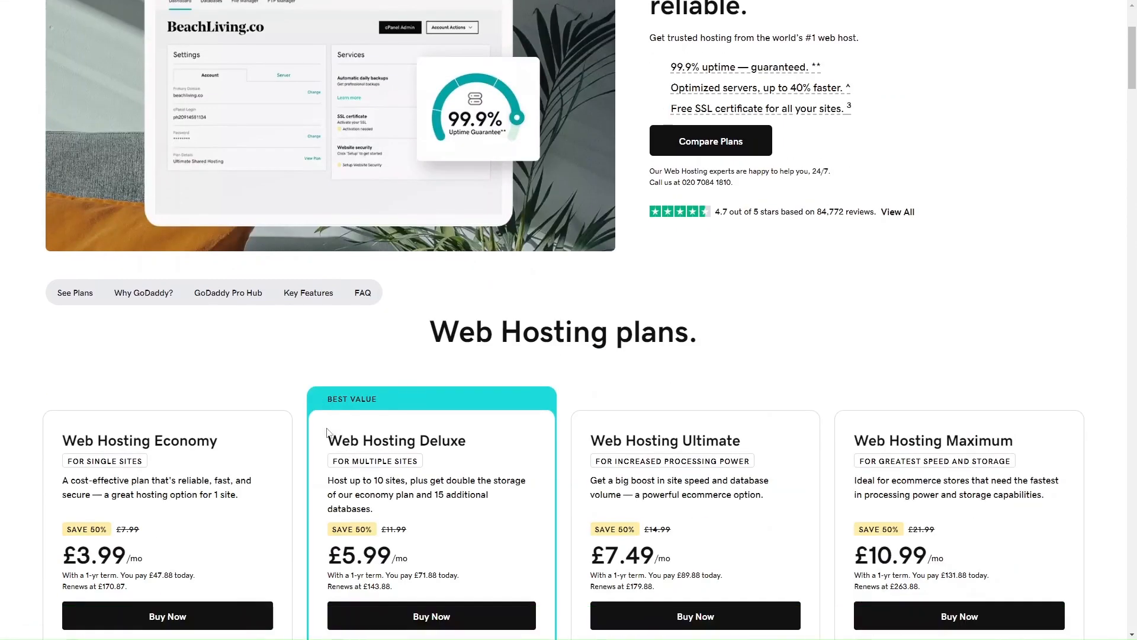
scroll(417, 468, "down", 3)
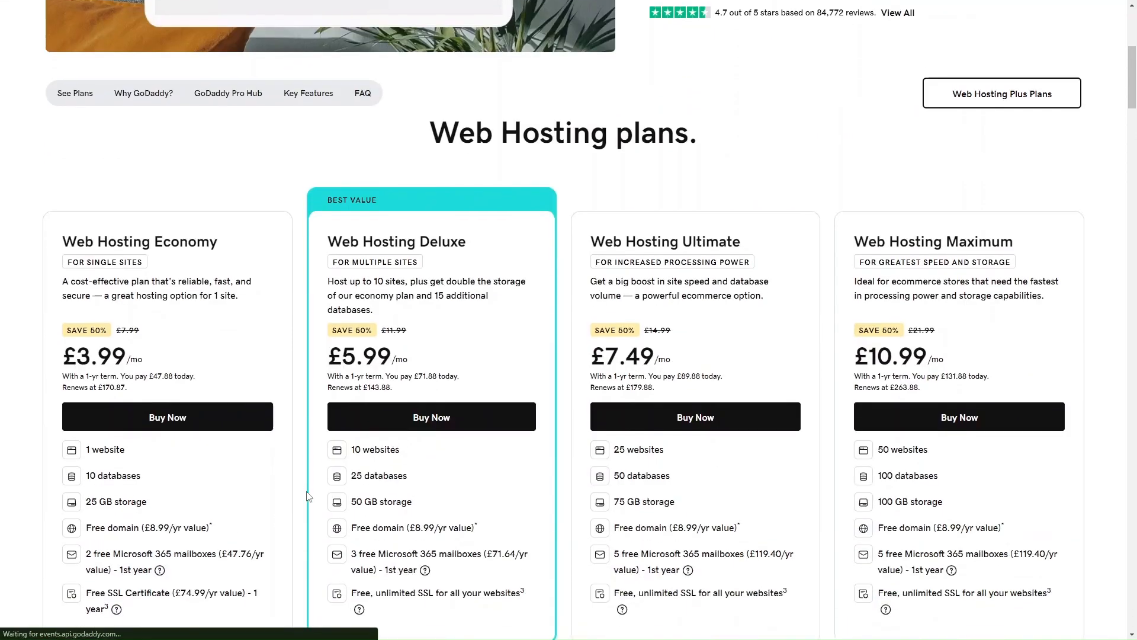
scroll(417, 468, "down", 1)
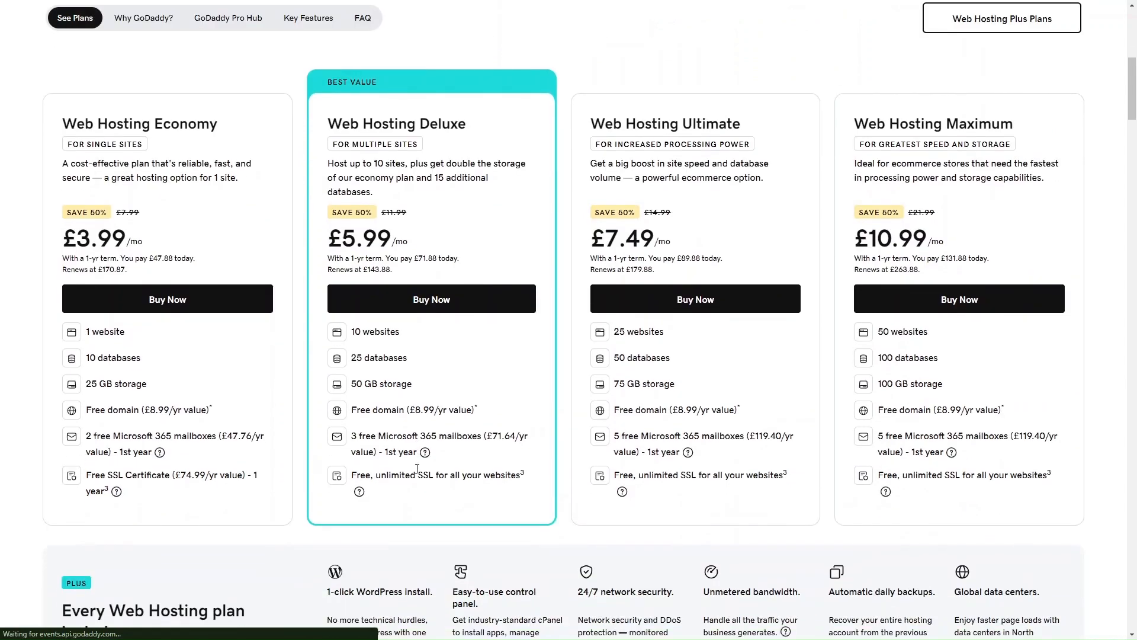
scroll(331, 355, "up", 3)
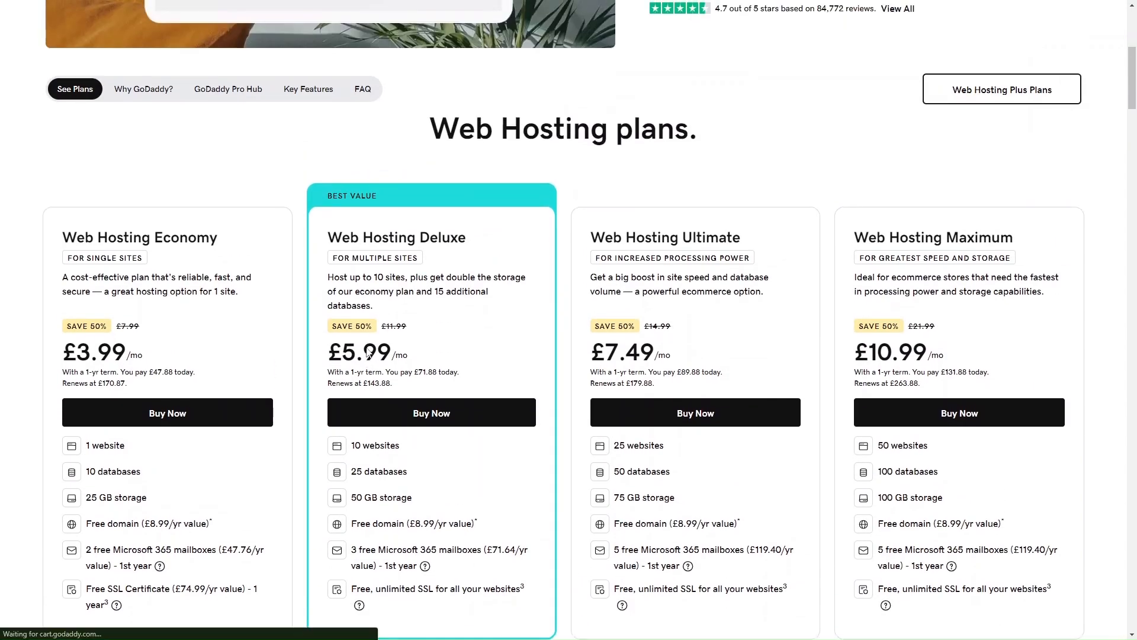
scroll(232, 240, "down", 3)
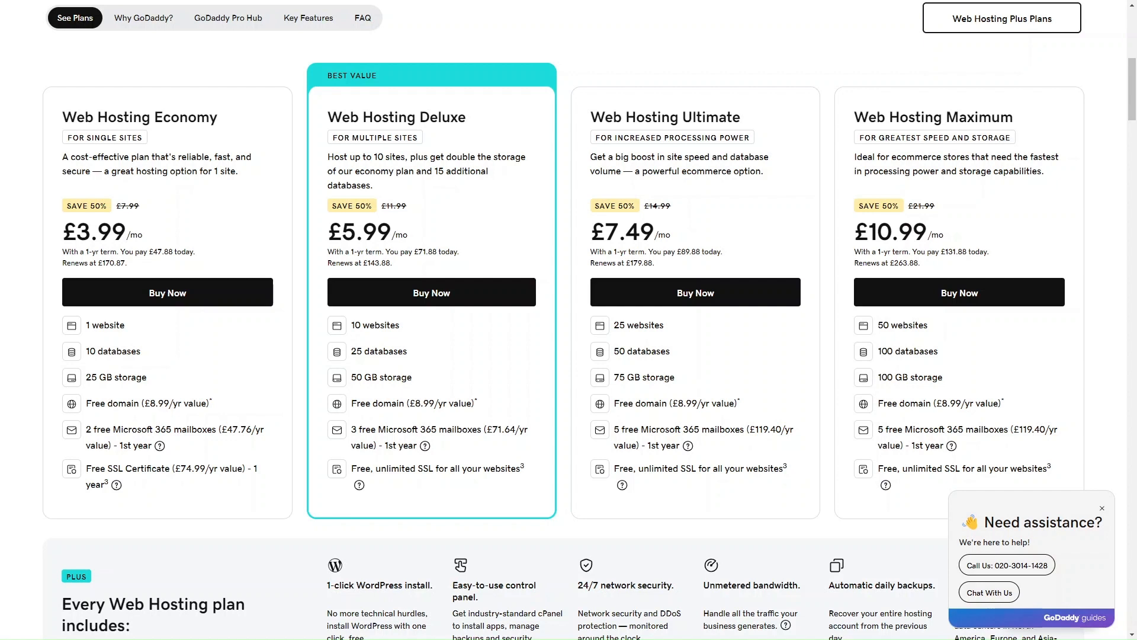
Check the hosting plans' databases, storage, mailboxes and SSL, and the features included in every Web Hosting plan.
scroll(182, 423, "down", 1)
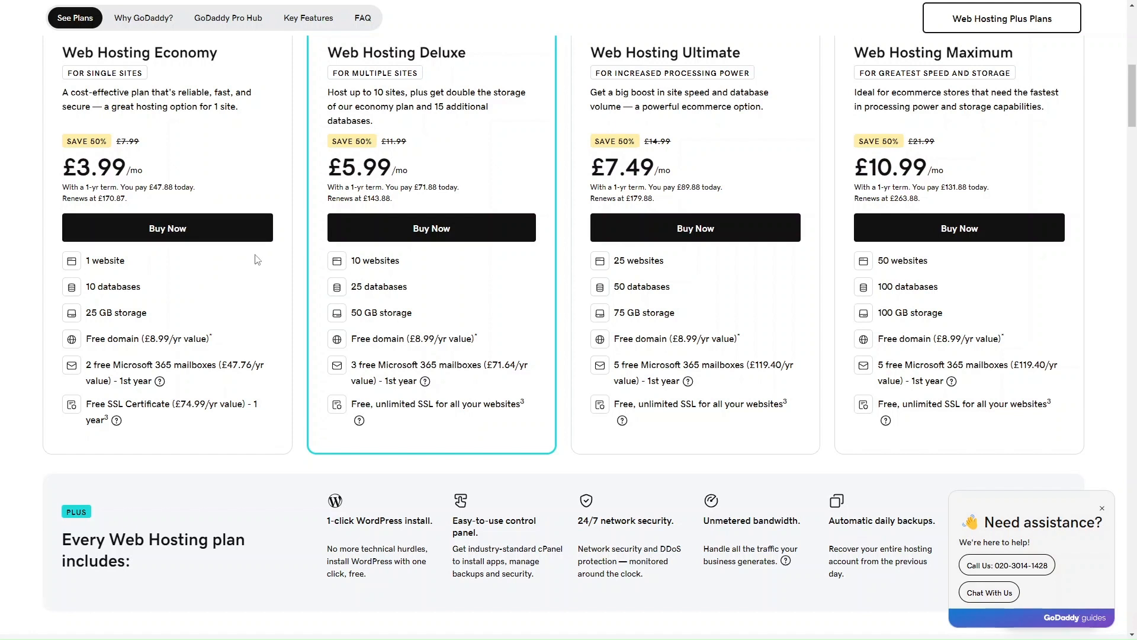
scroll(263, 215, "up", 1)
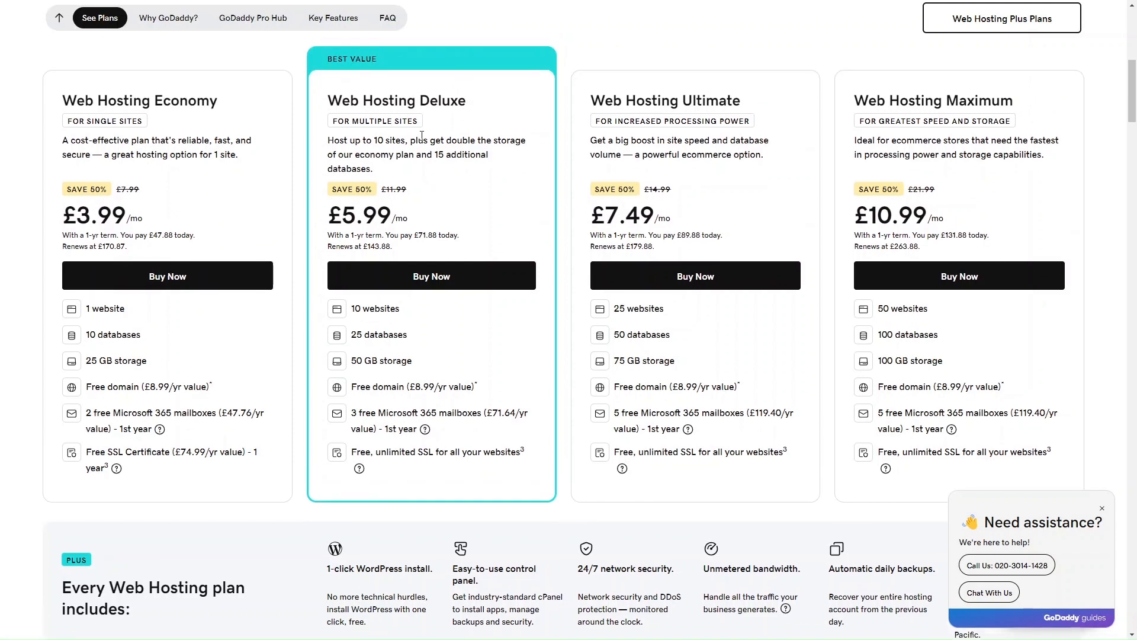
scroll(422, 135, "down", 3)
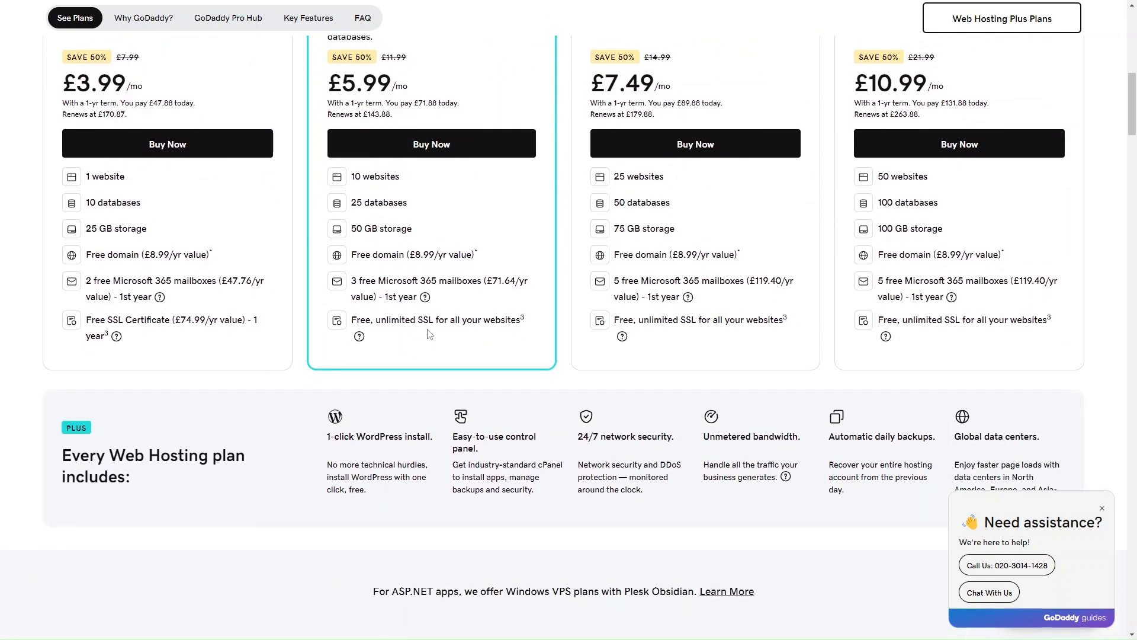
scroll(427, 332, "up", 2)
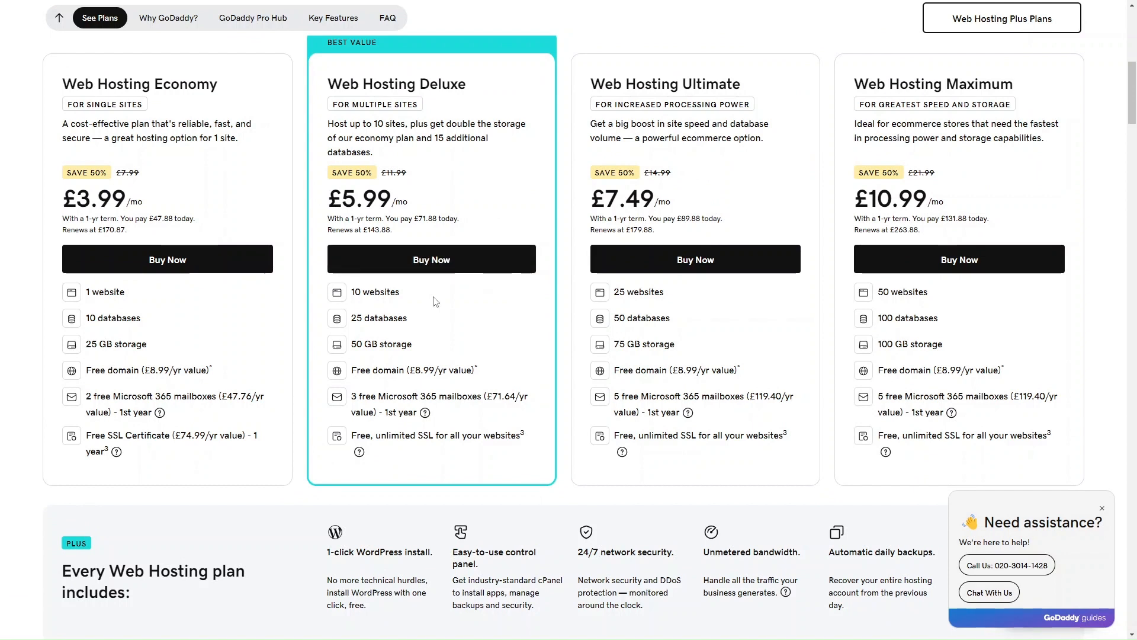
scroll(633, 342, "up", 1)
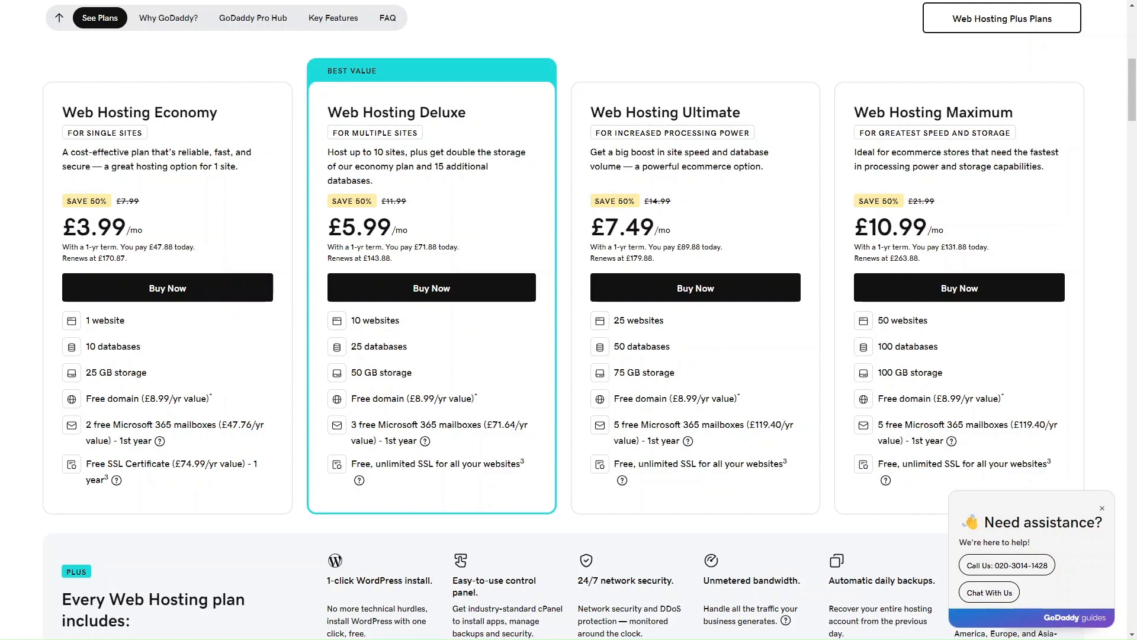
scroll(652, 284, "down", 6)
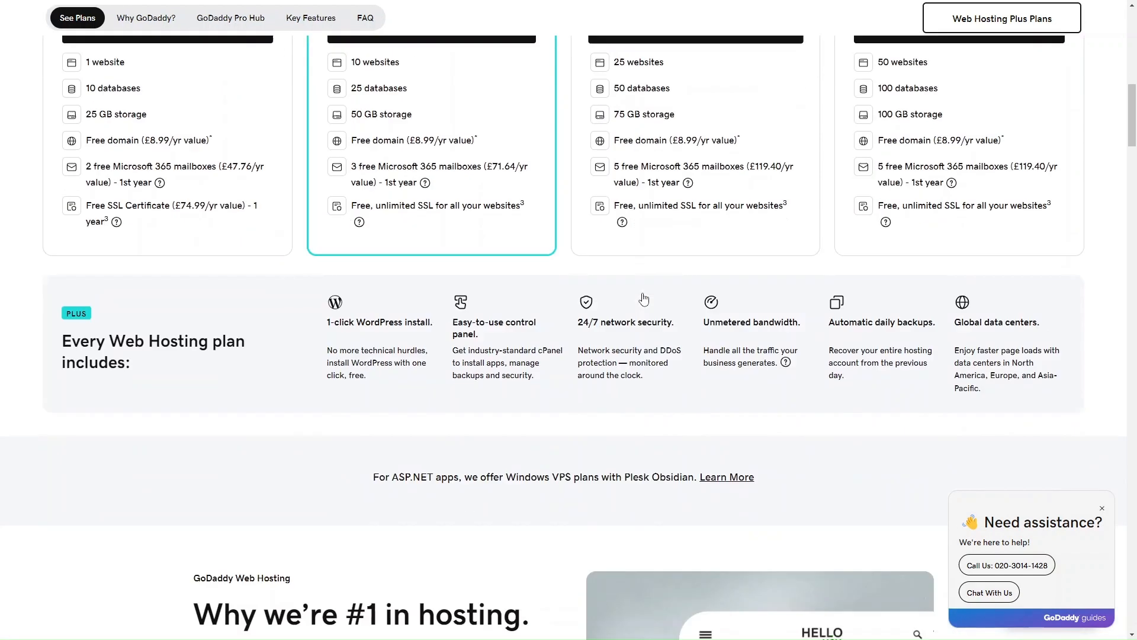
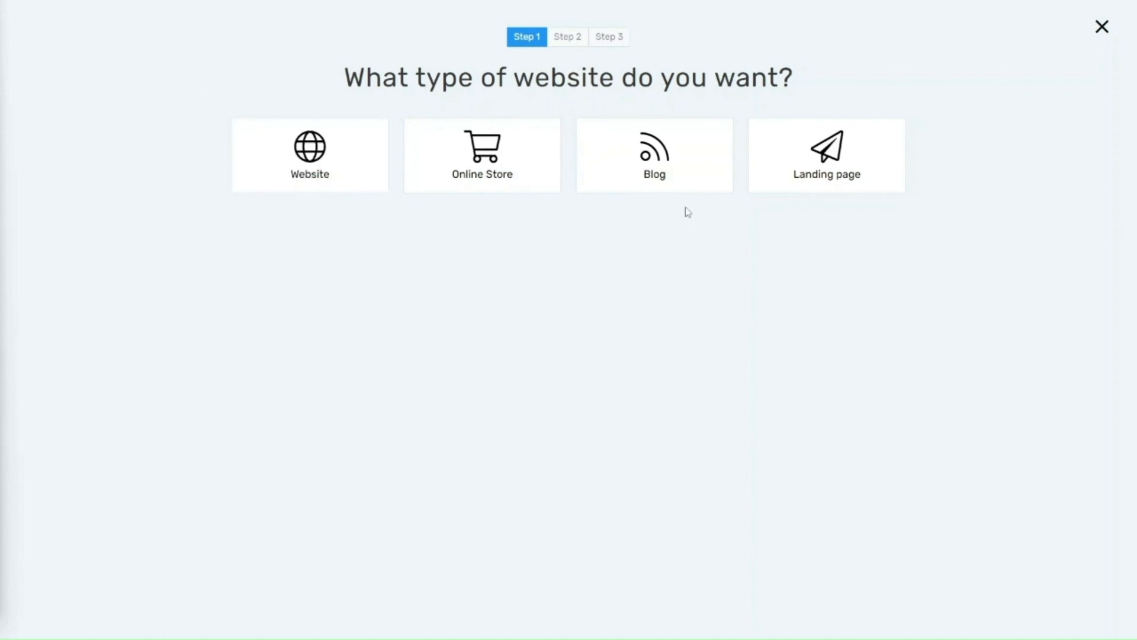
In SITE123, set up a new blog website in the Business & Marketing category with the name PT Marketing.
left_click(658, 176)
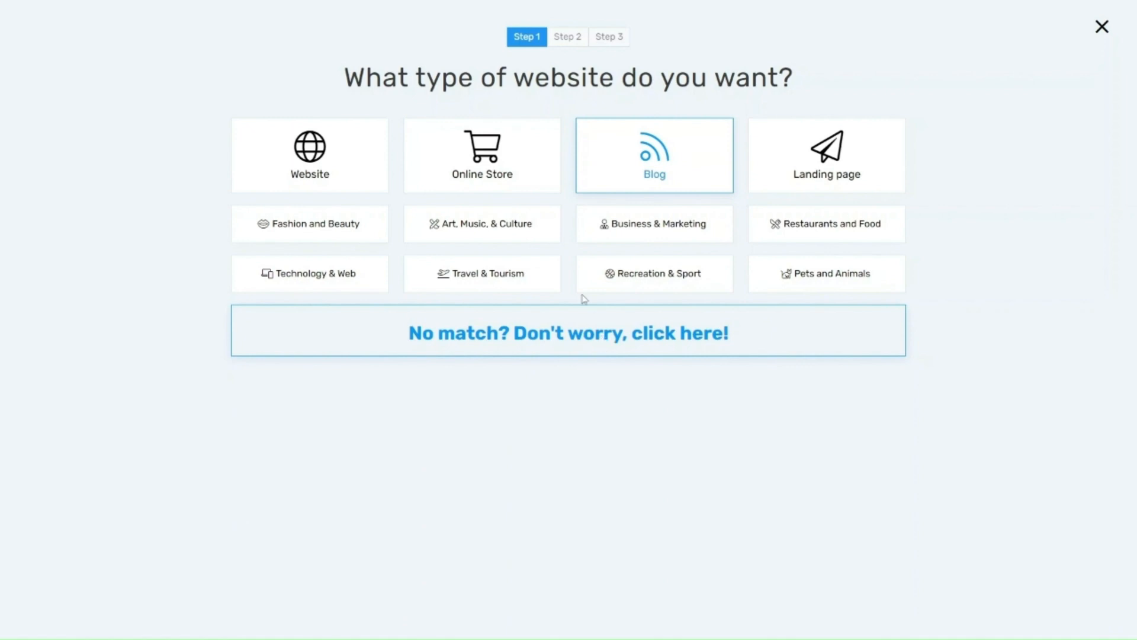
left_click(636, 229)
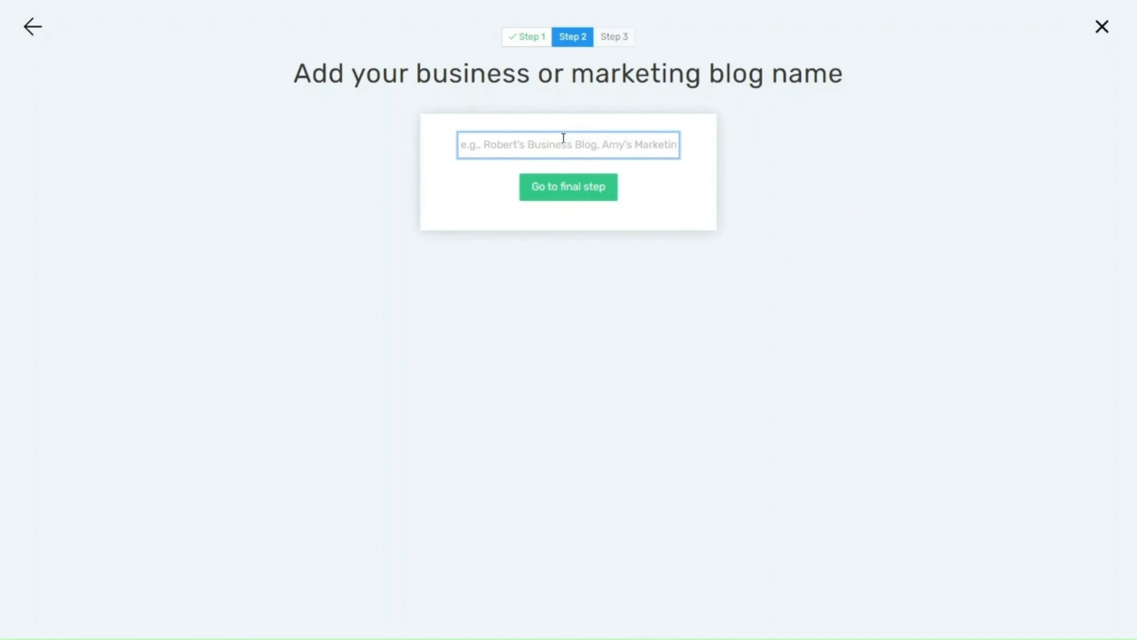
type("PT Marketing")
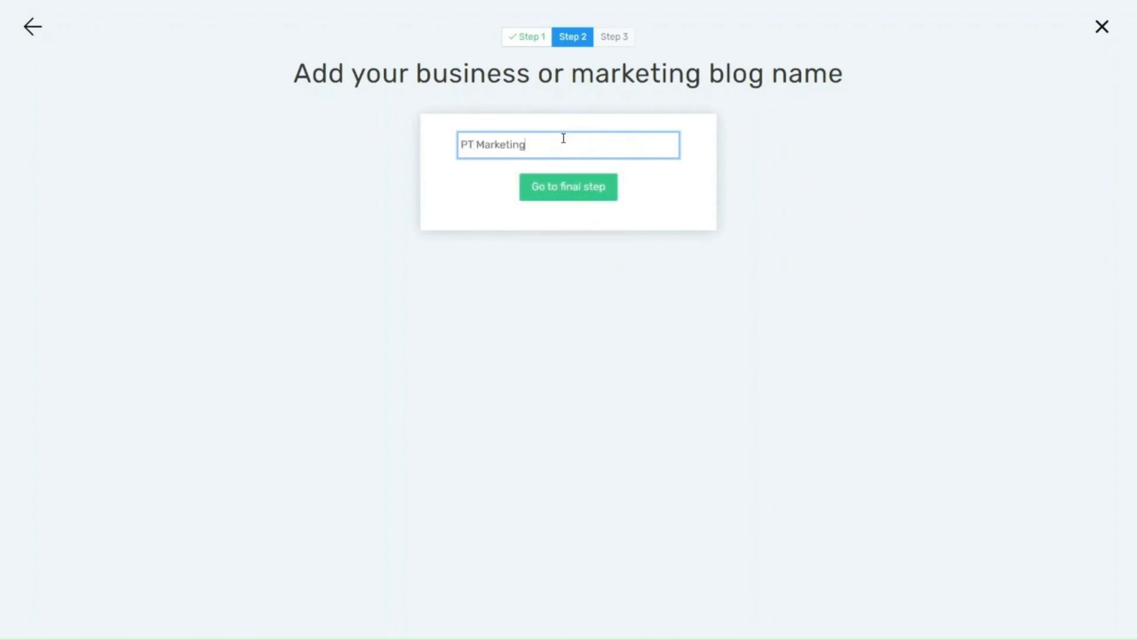
left_click(569, 195)
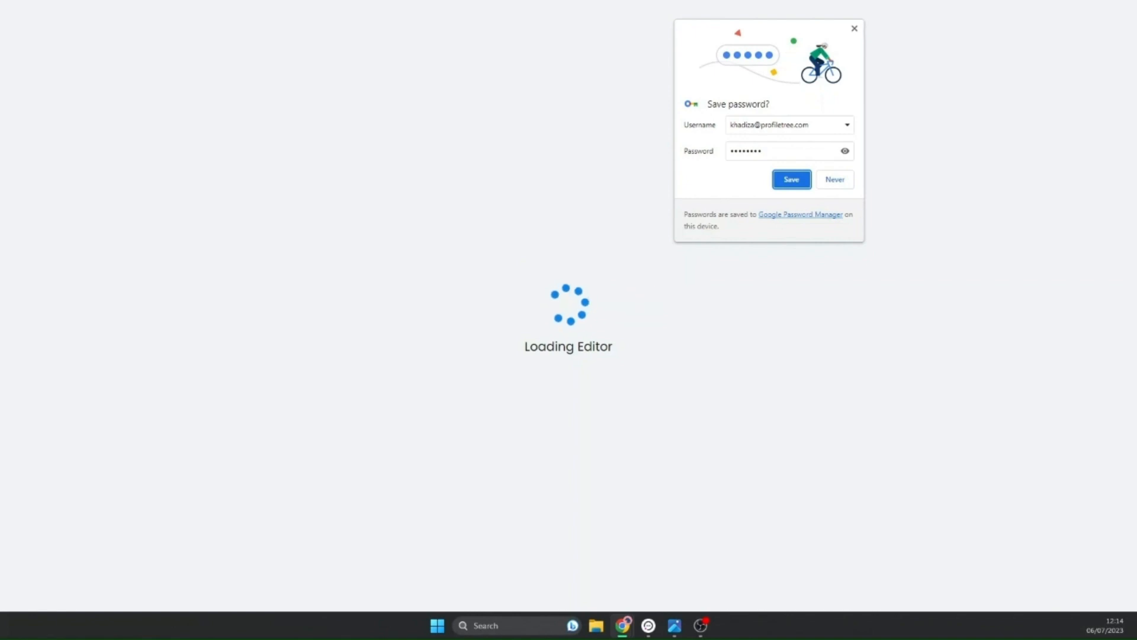
Dismiss the password-saving prompt, the welcome video, the notification request and the support chat message.
left_click(854, 28)
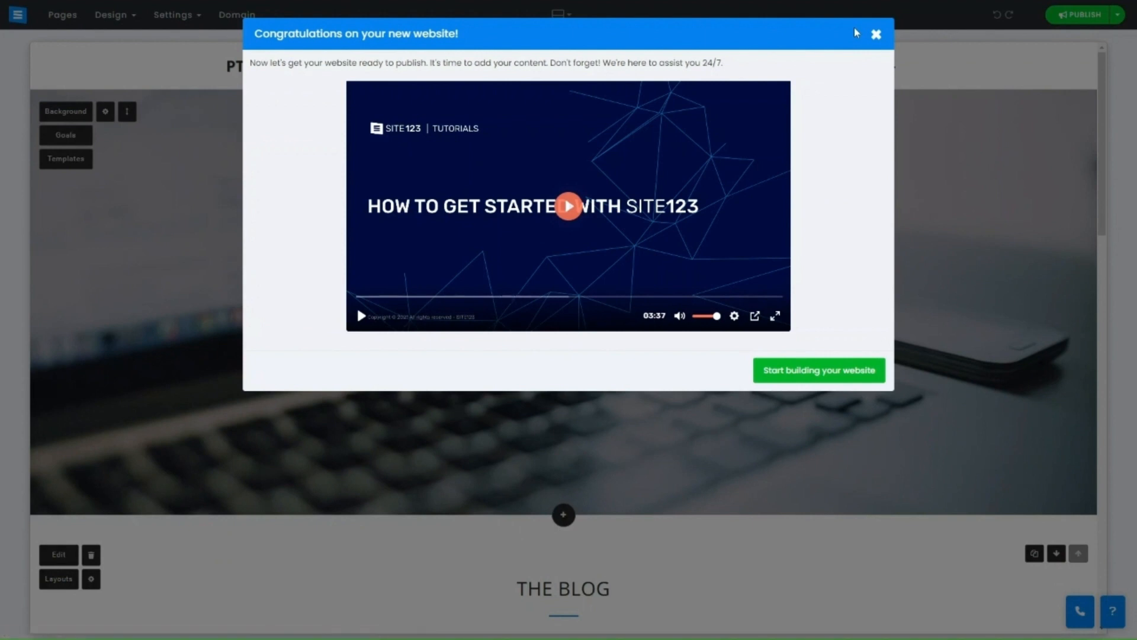
left_click(875, 35)
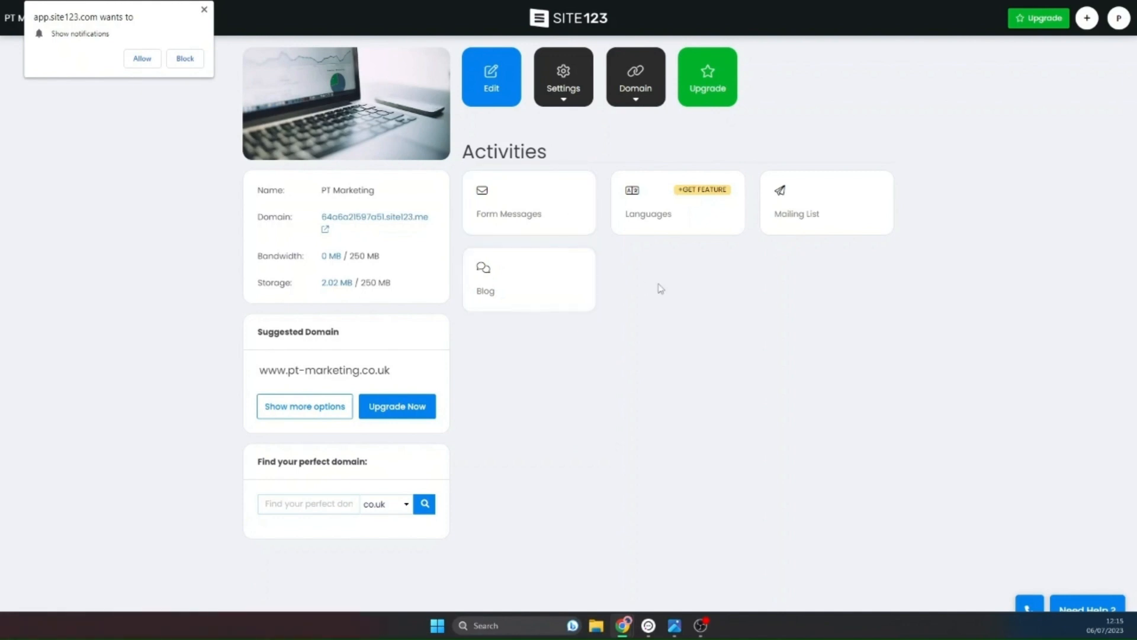
left_click(204, 10)
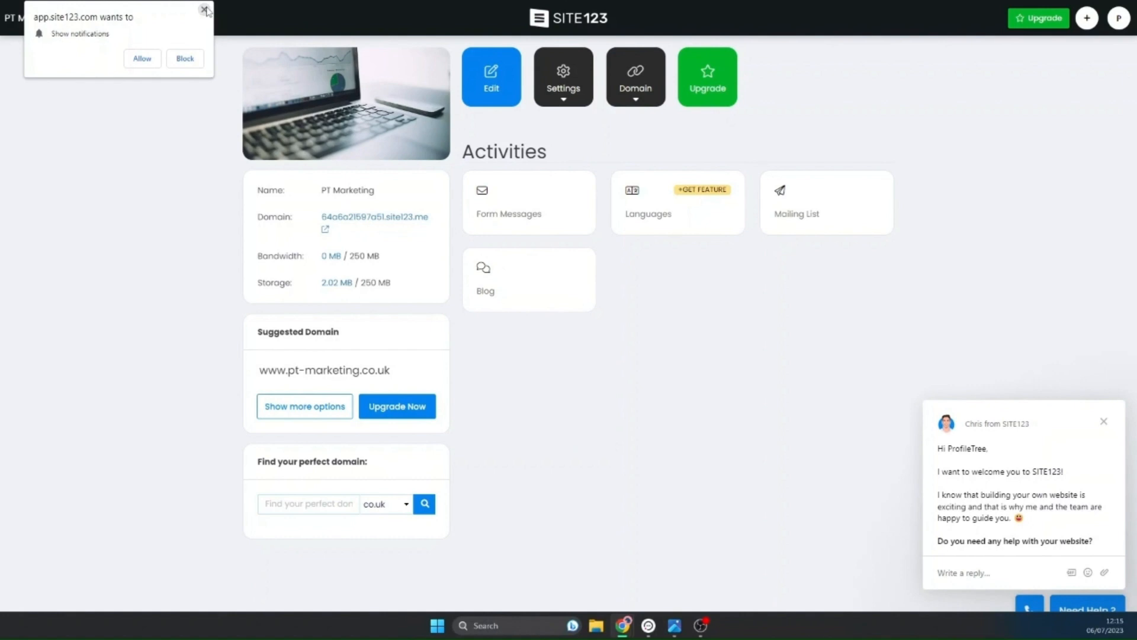
left_click(204, 9)
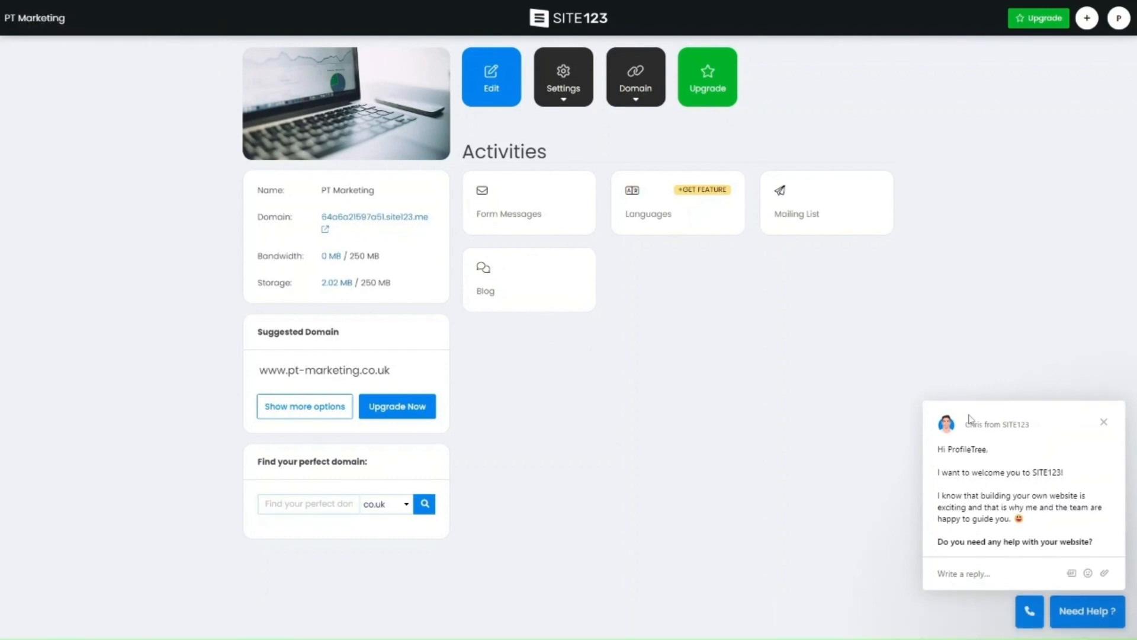
left_click(1105, 424)
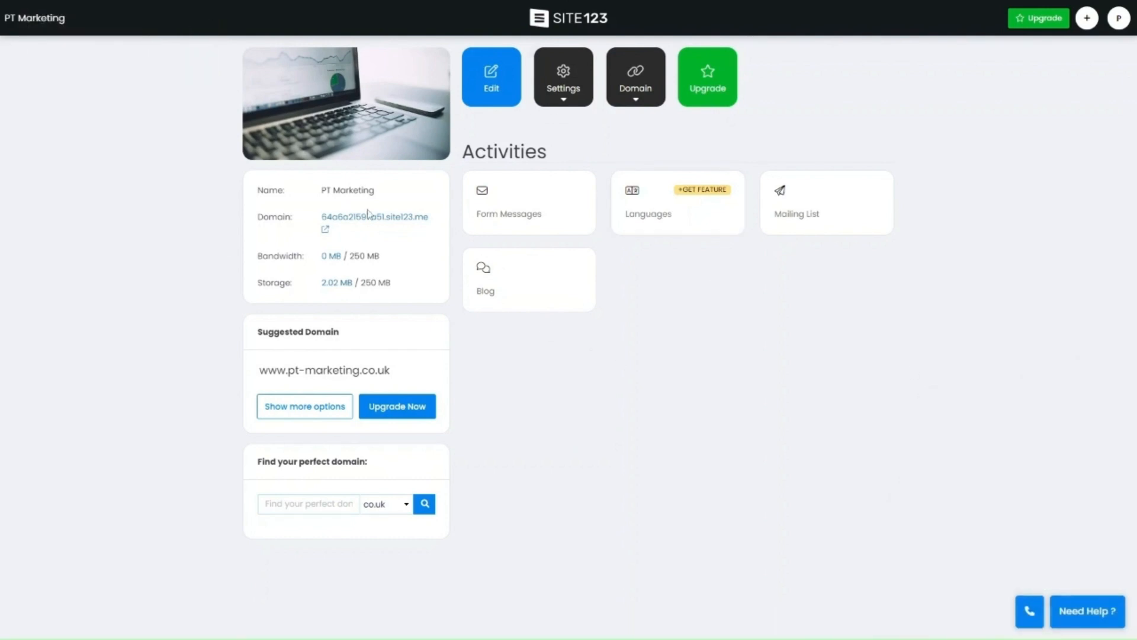
Open the PT Marketing website for editing and review its homepage, blog and contact sections down to the footer.
left_click(487, 86)
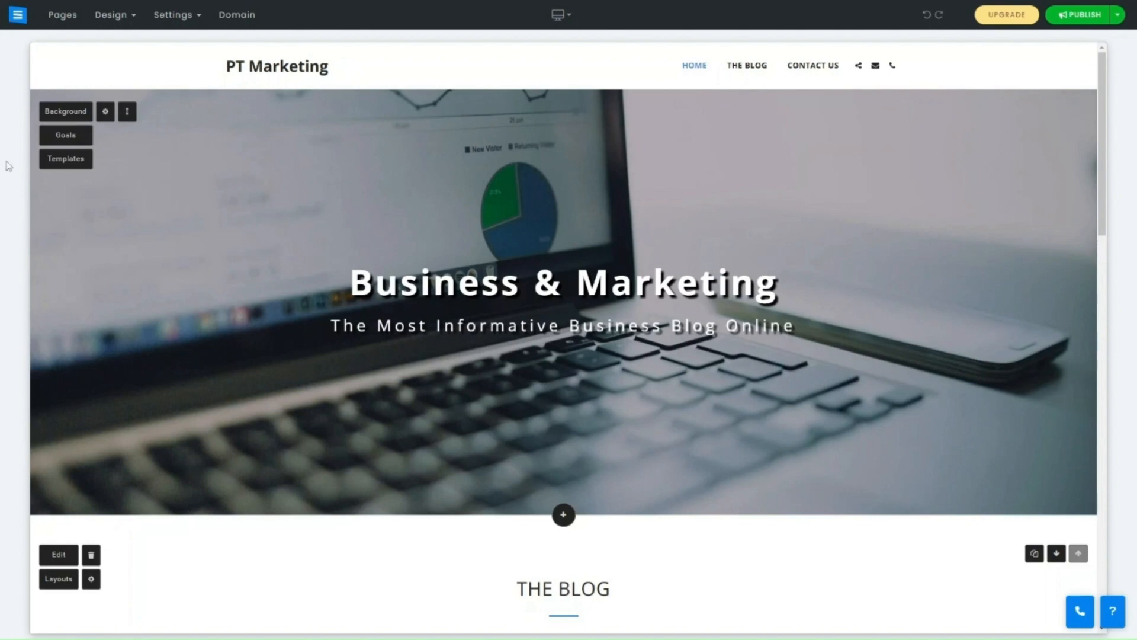
scroll(476, 397, "down", 12)
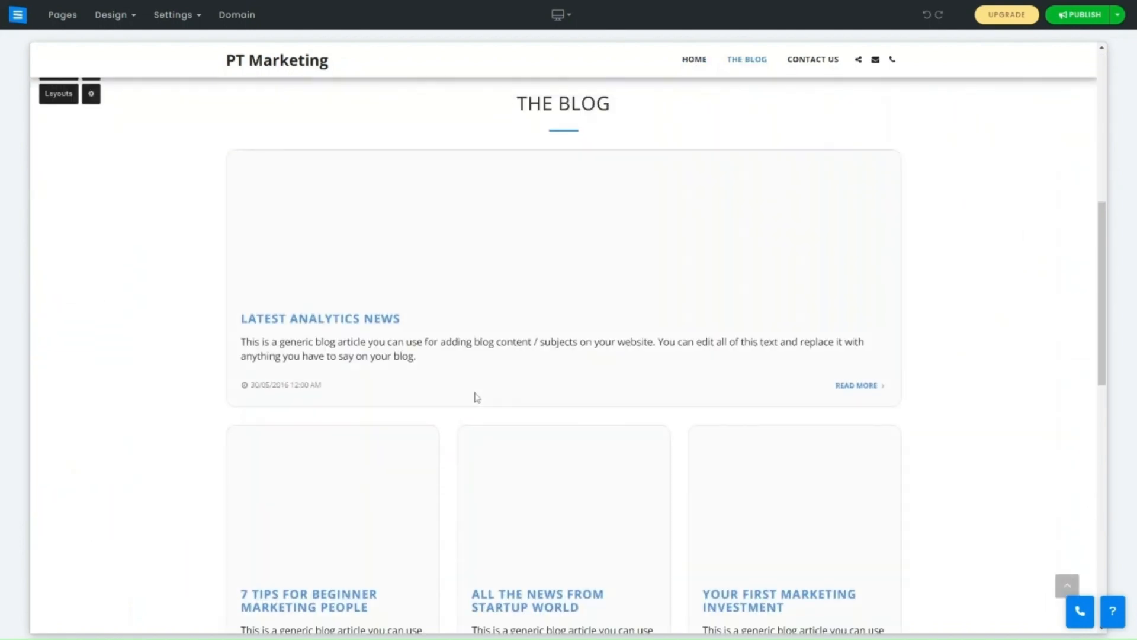
scroll(478, 397, "up", 4)
scroll(478, 397, "down", 10)
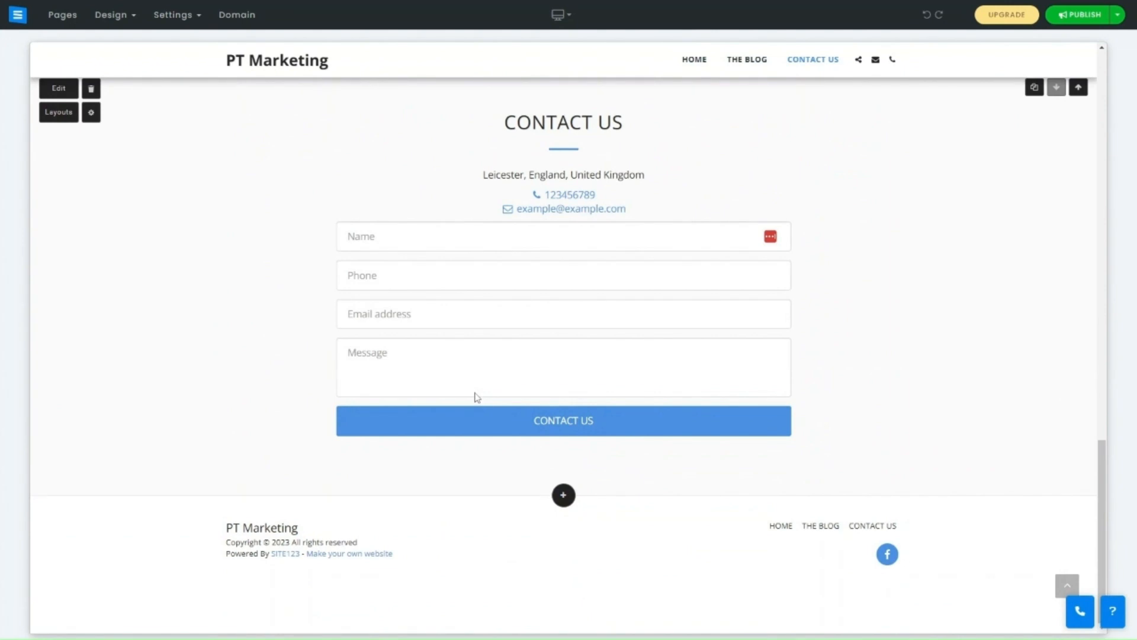
Open the website's color design options and look through the ready-made color palettes.
scroll(477, 397, "up", 15)
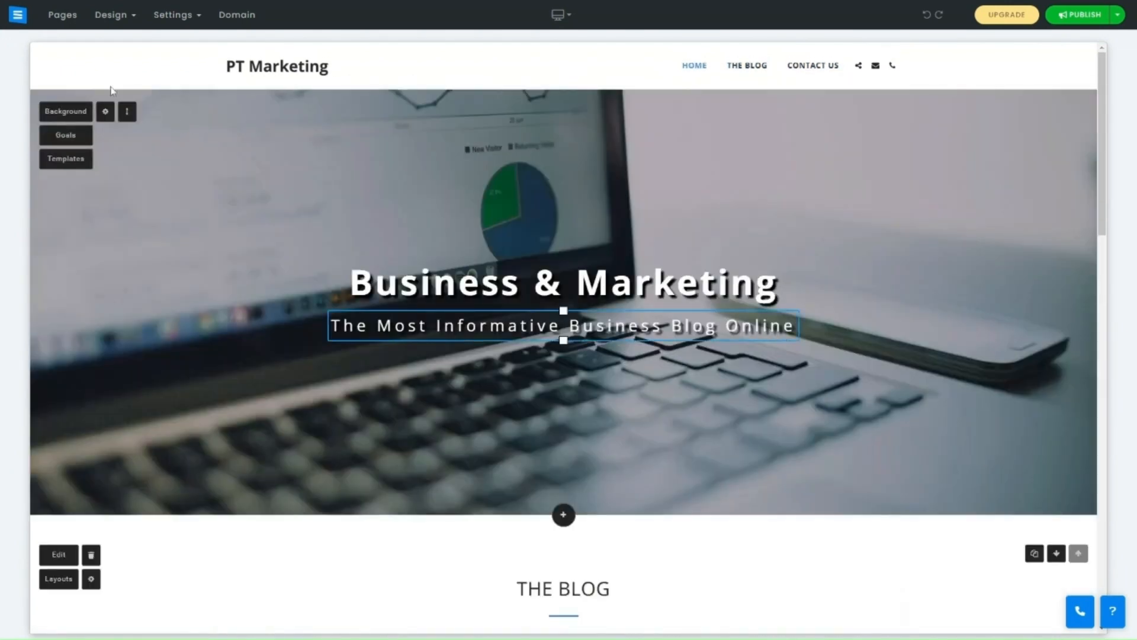
left_click(115, 14)
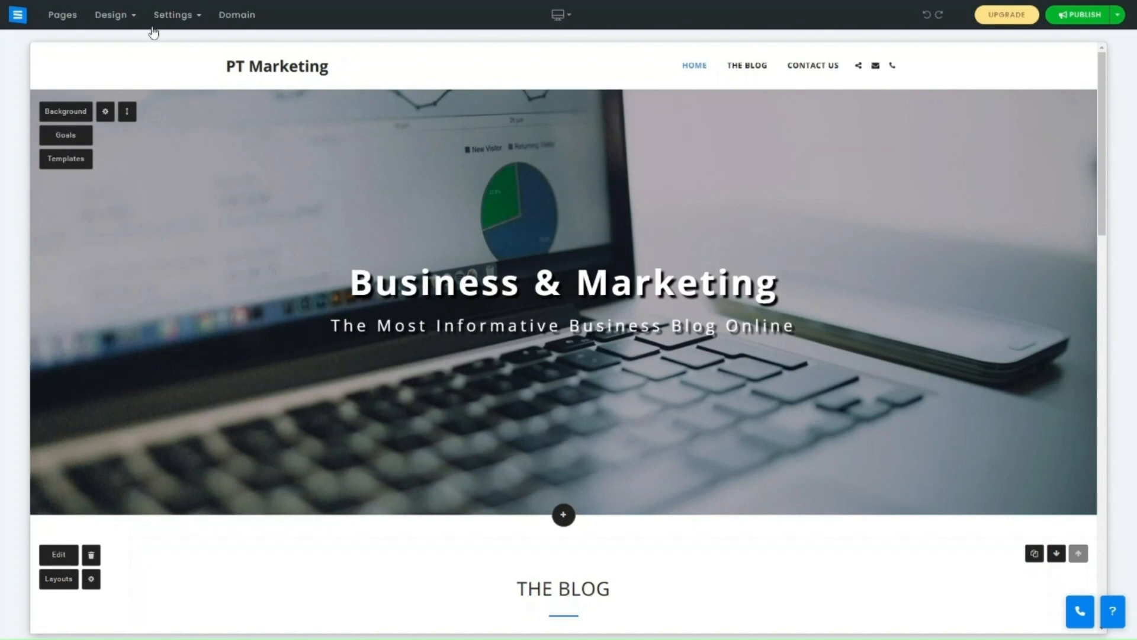
left_click(119, 18)
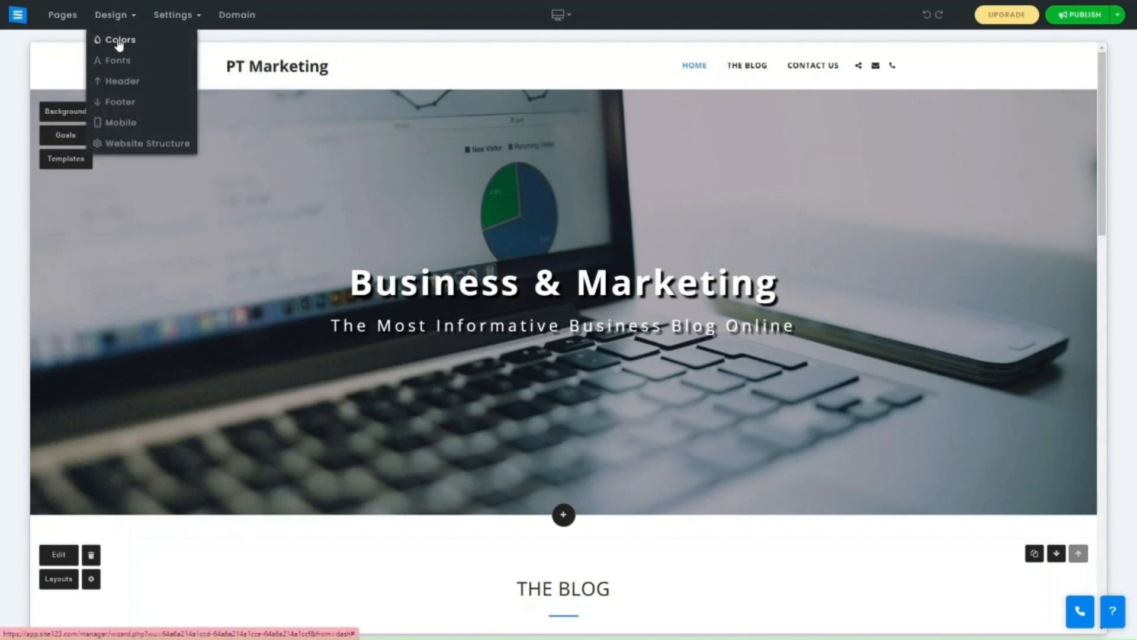
left_click(117, 39)
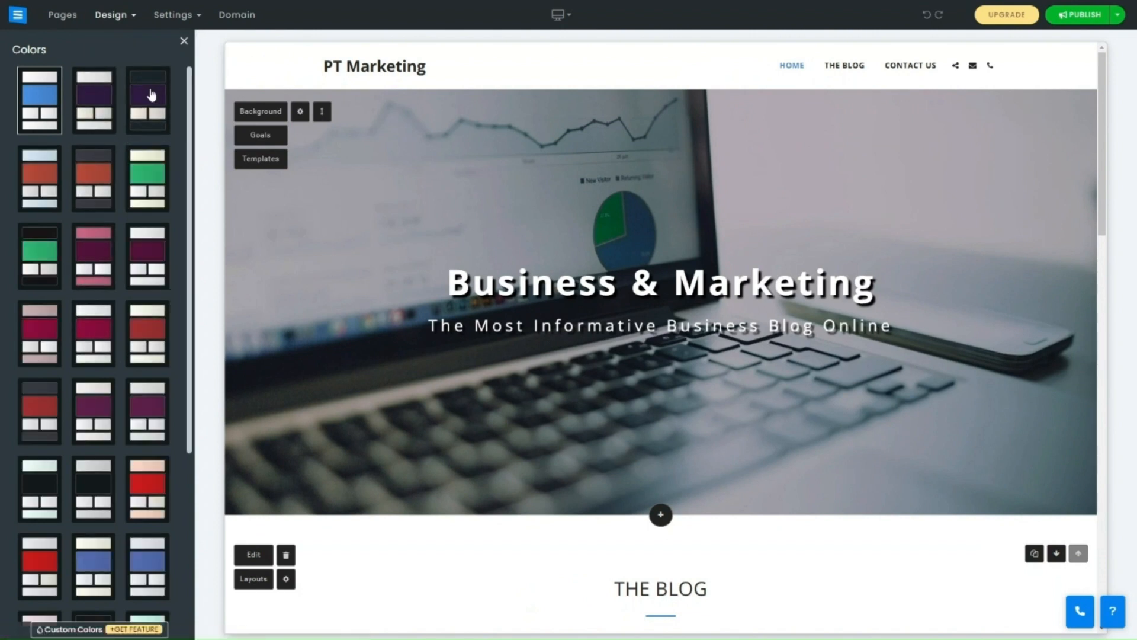
scroll(86, 399, "down", 5)
scroll(86, 399, "up", 5)
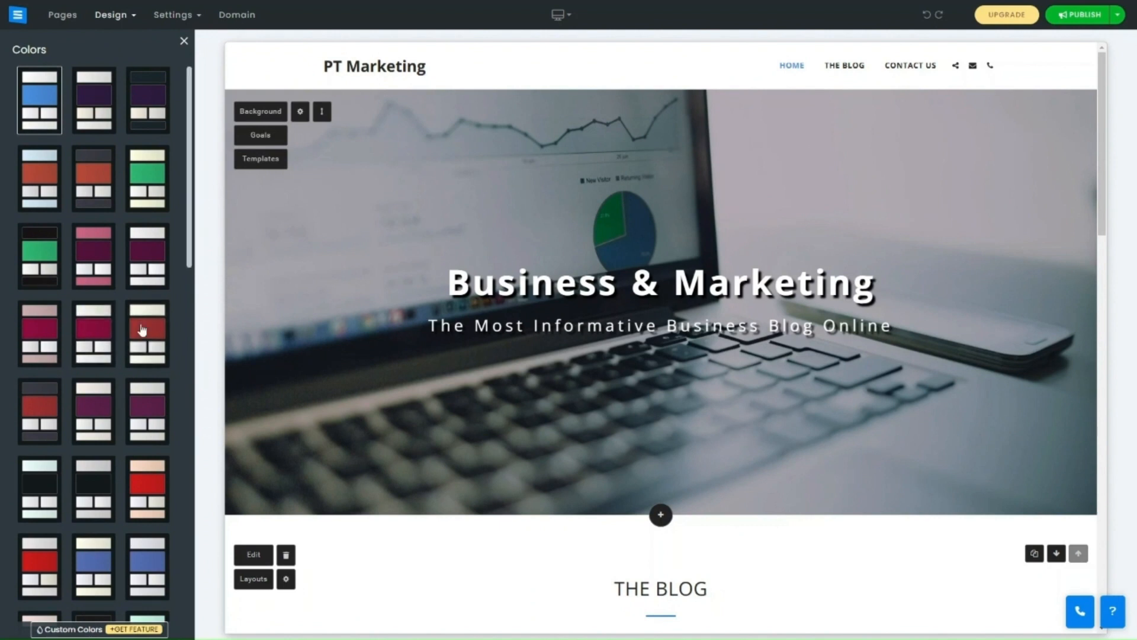
scroll(143, 327, "down", 5)
scroll(142, 329, "down", 5)
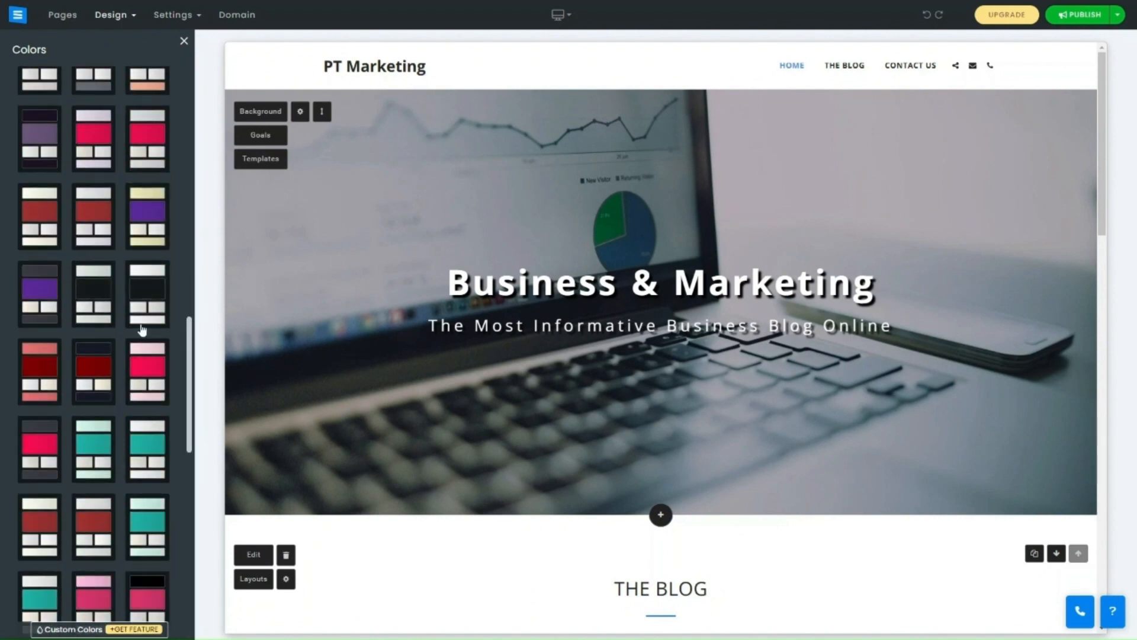
scroll(143, 330, "up", 10)
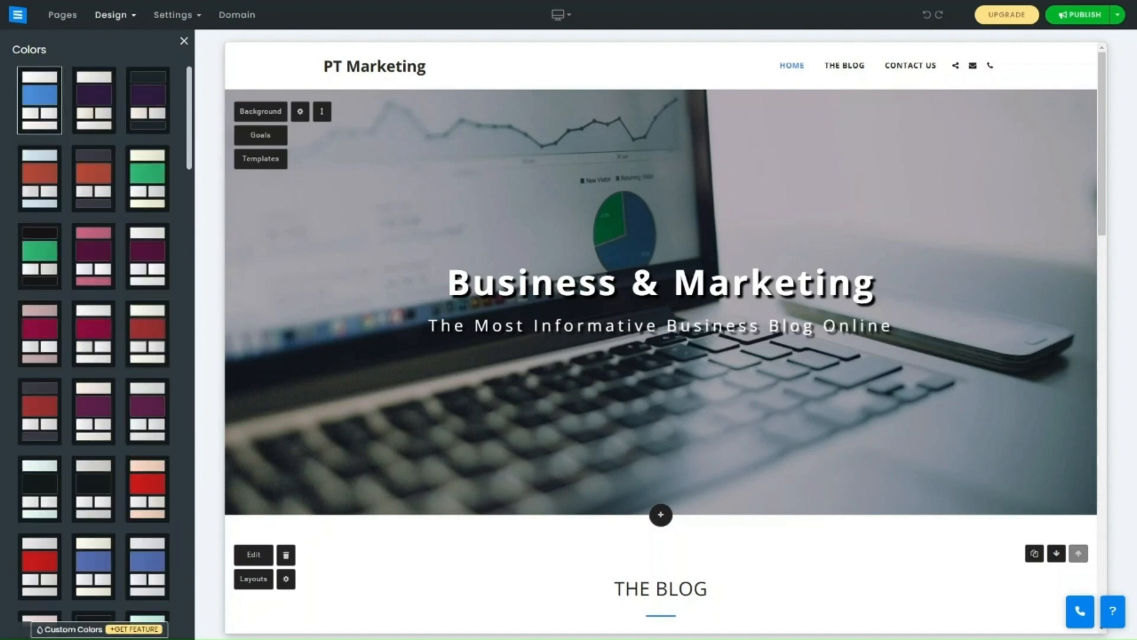
Check the upgrade plans offered for the Custom Colors feature, and return to editing the PT Marketing website.
left_click(126, 629)
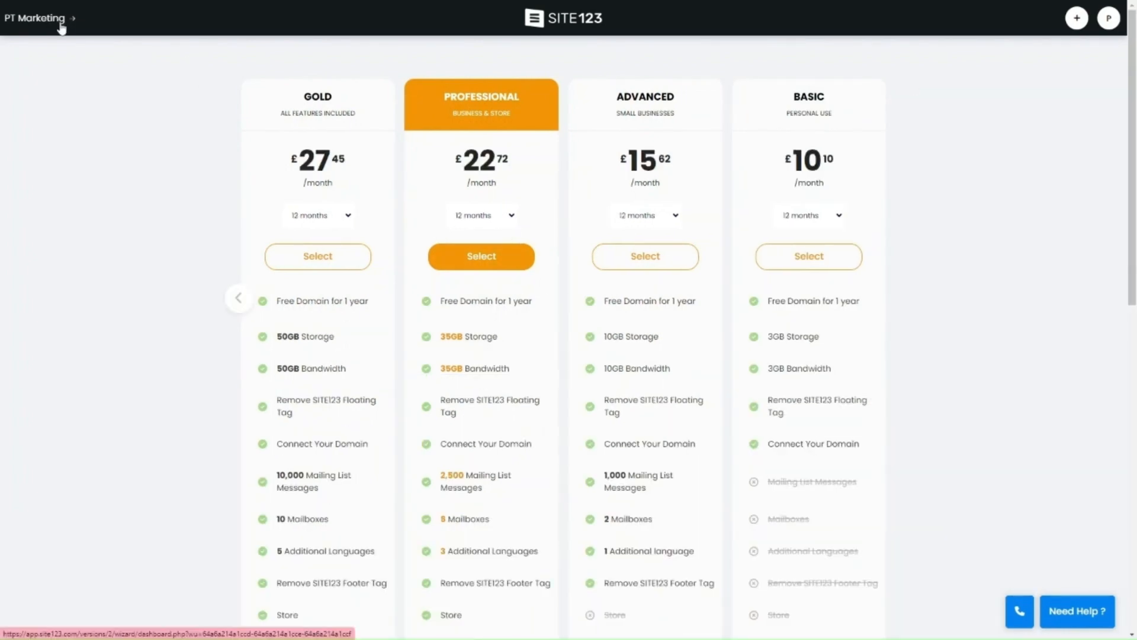
left_click(61, 26)
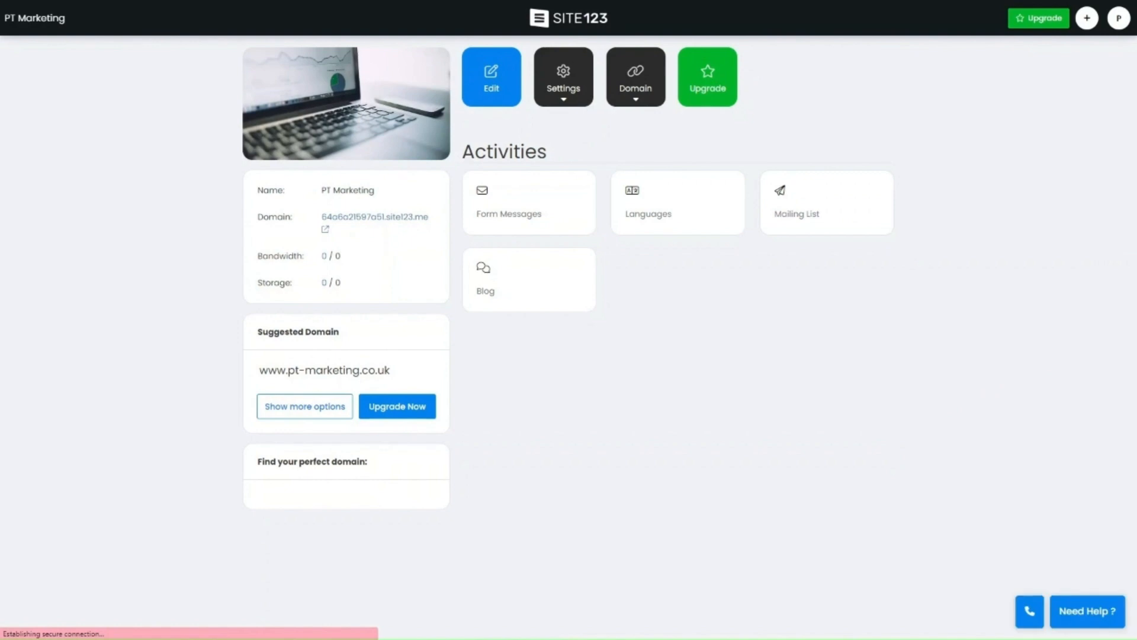
left_click(508, 97)
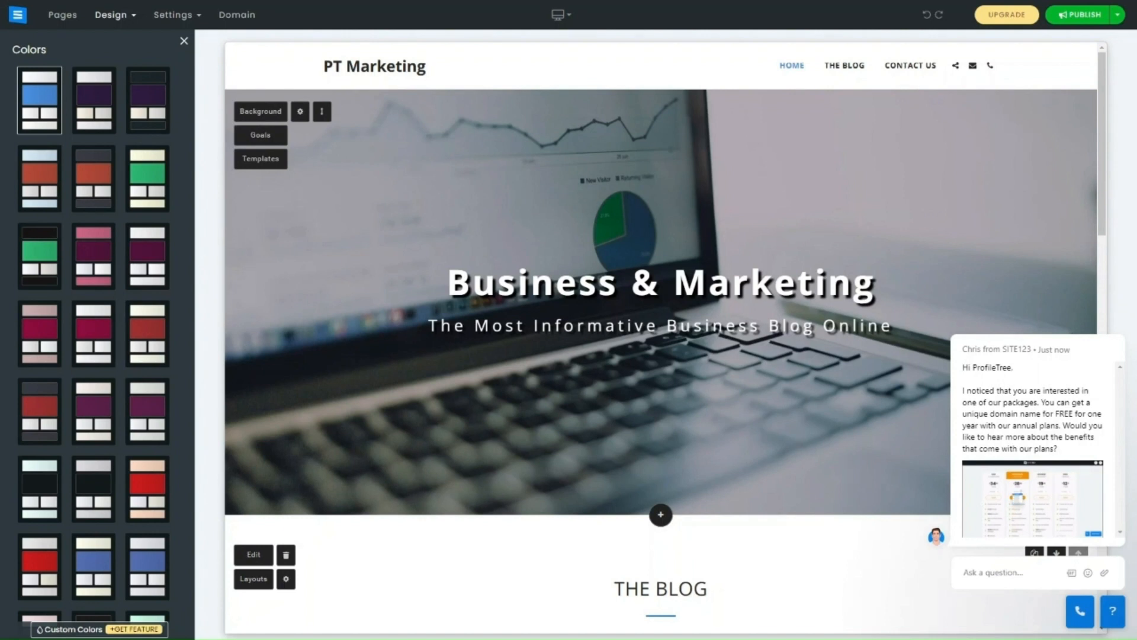
Browse the color palettes, try the cream-and-green one, and apply the palette with a black header and green accents.
scroll(82, 369, "down", 5)
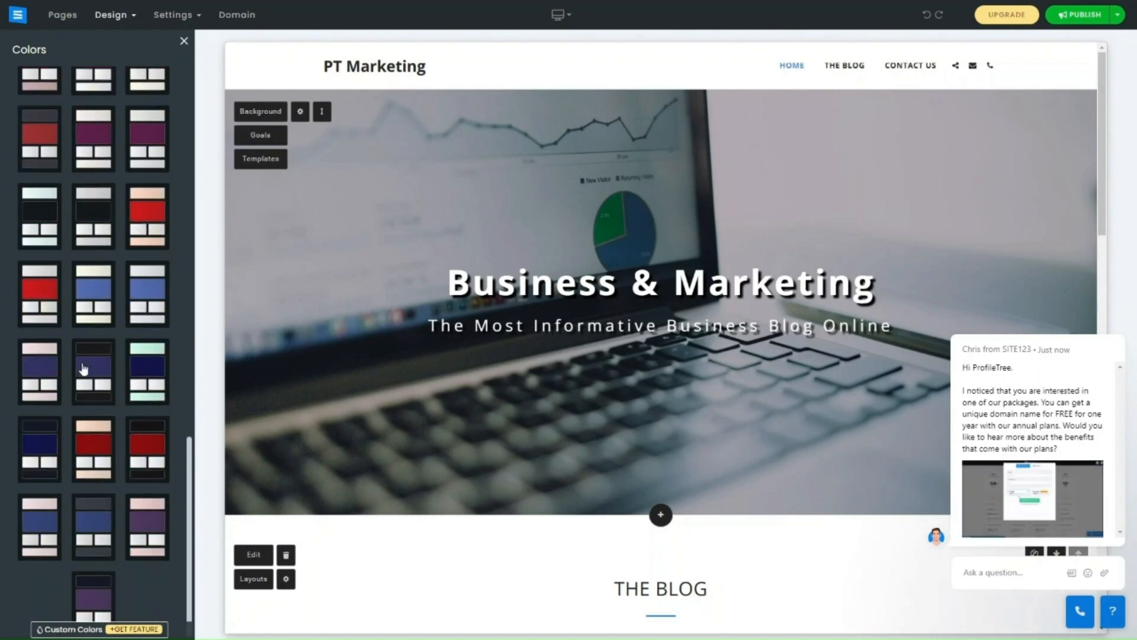
scroll(83, 368, "down", 5)
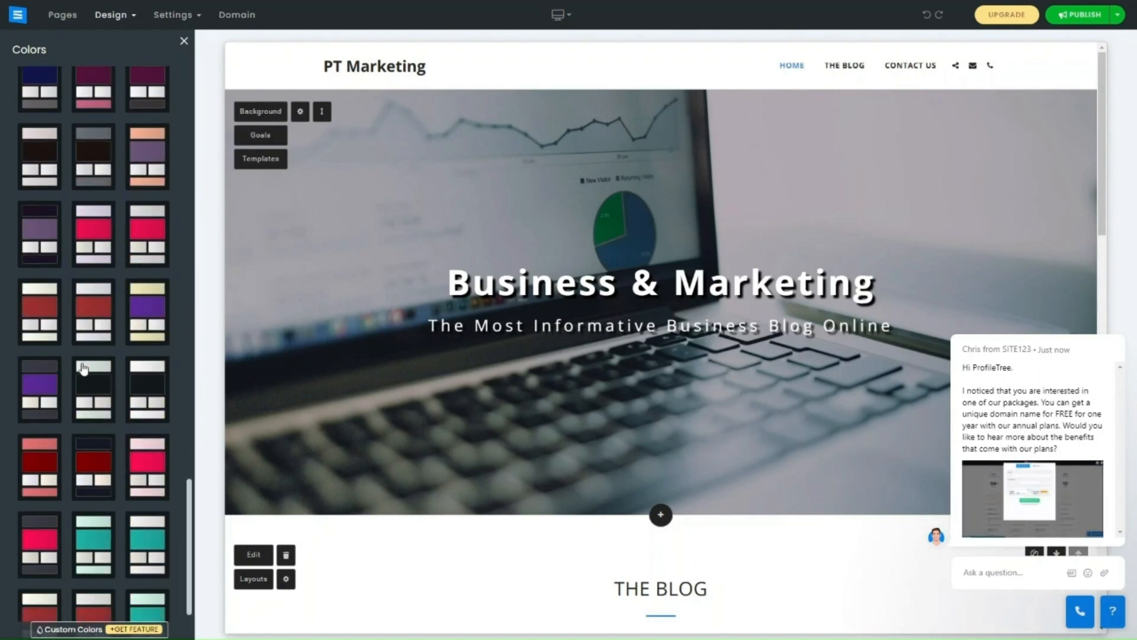
scroll(83, 369, "up", 10)
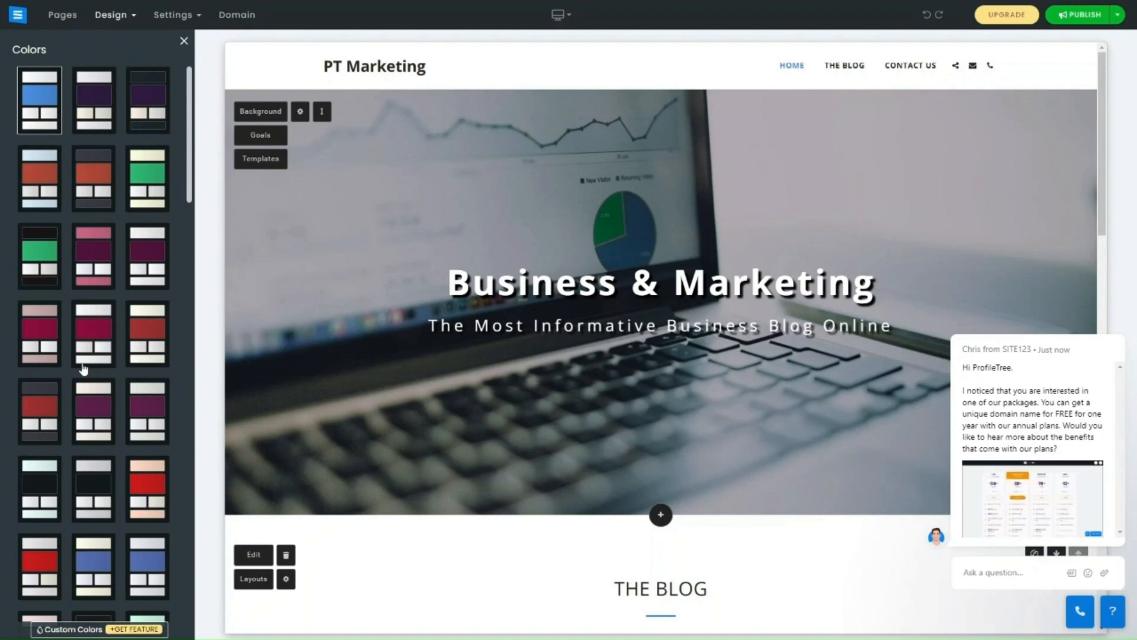
left_click(138, 178)
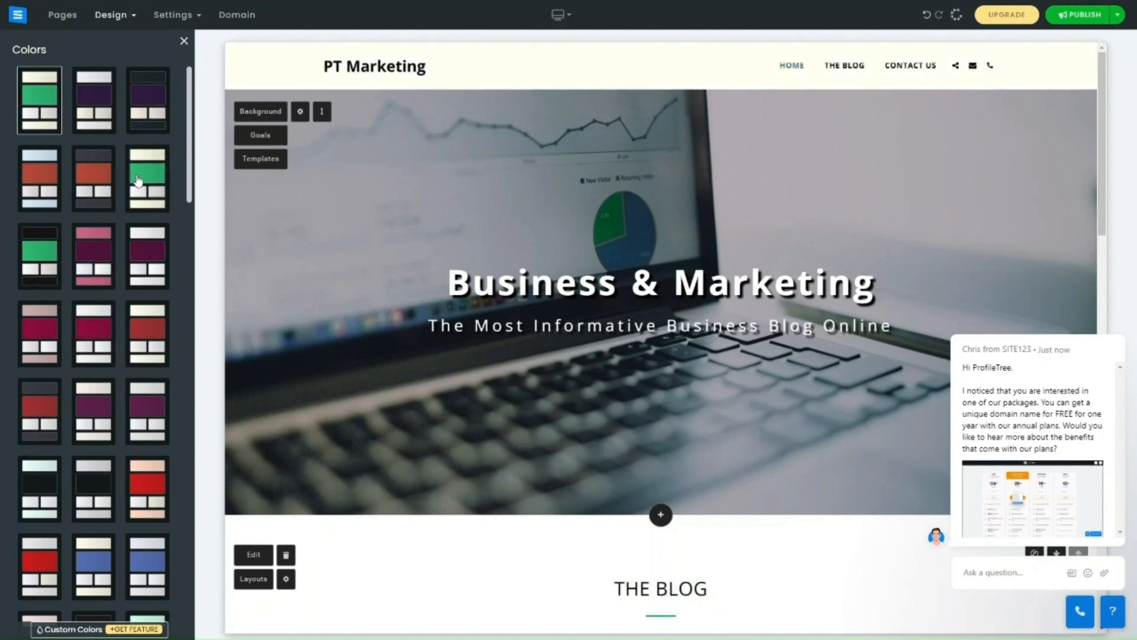
left_click(39, 261)
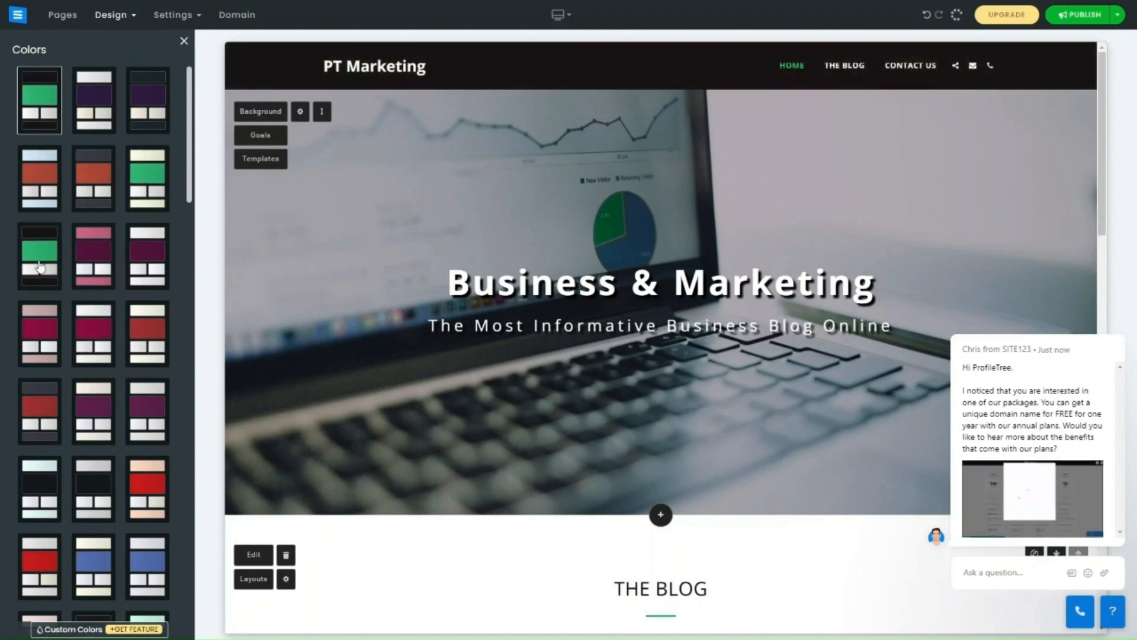
left_click(137, 183)
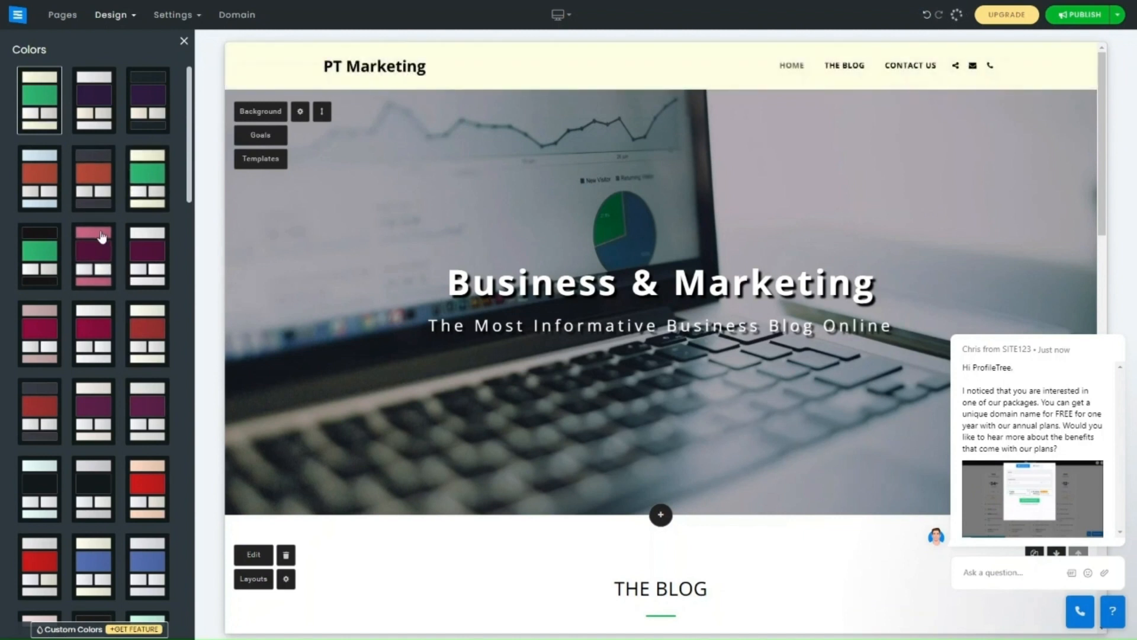
scroll(101, 237, "down", 4)
scroll(101, 237, "up", 4)
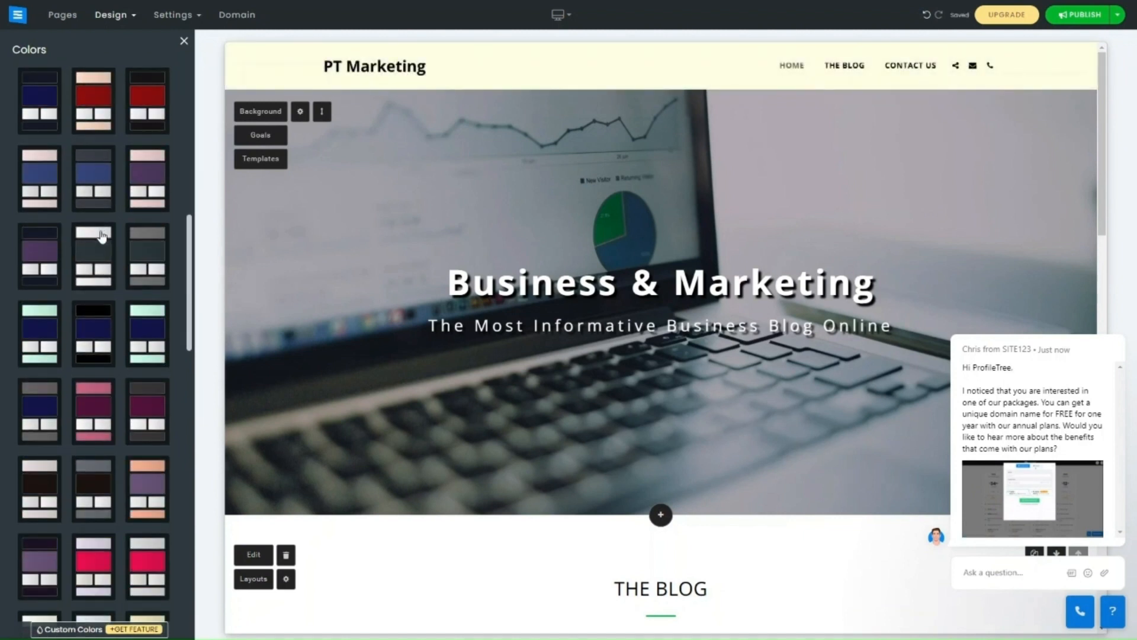
scroll(102, 237, "up", 1)
left_click(40, 264)
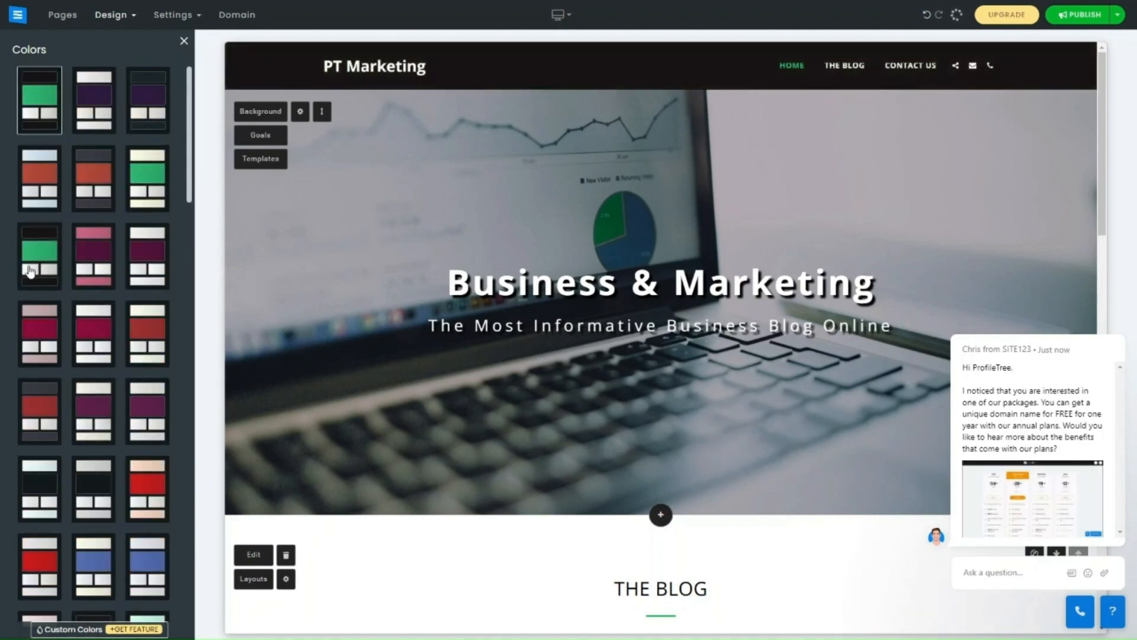
Open the website's font options and look through the available font pairs.
left_click(113, 15)
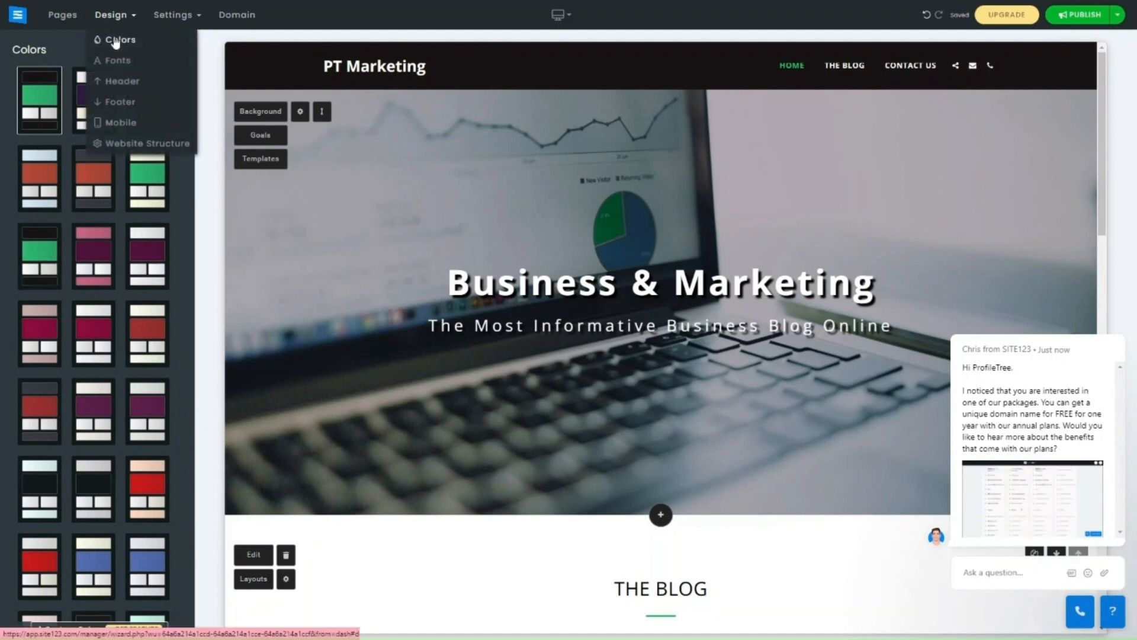
left_click(118, 62)
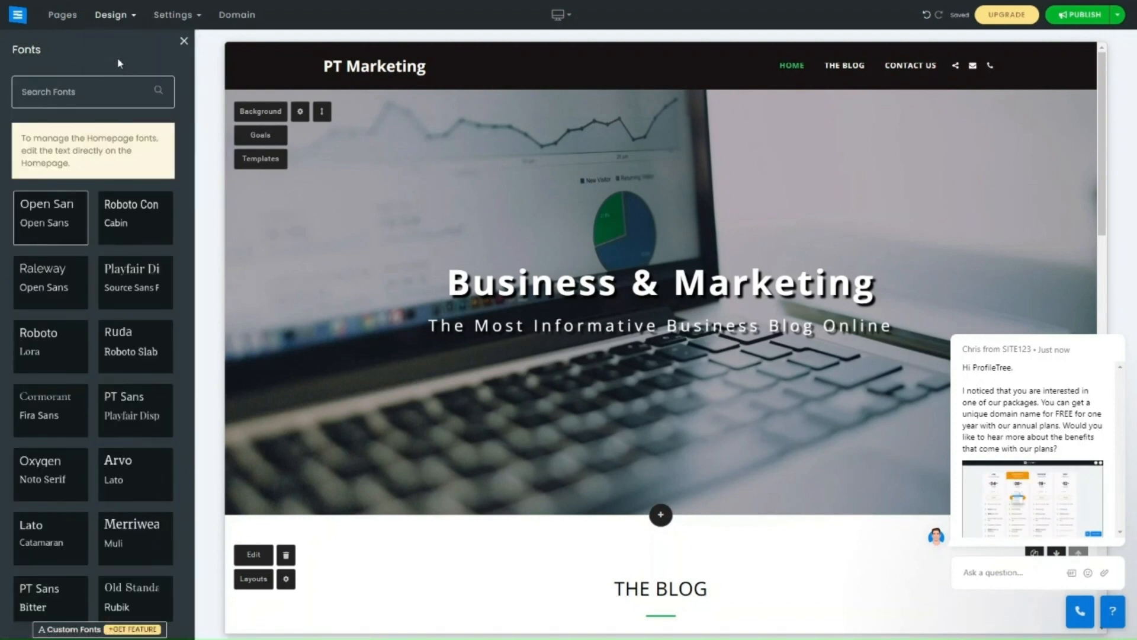
scroll(143, 330, "down", 2)
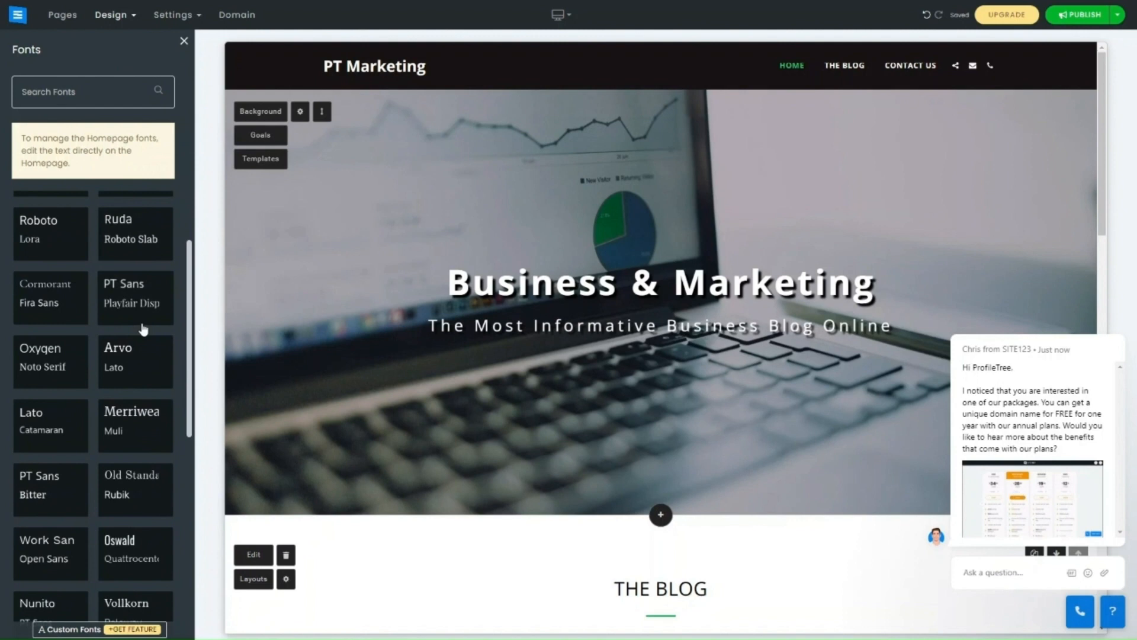
scroll(143, 330, "up", 2)
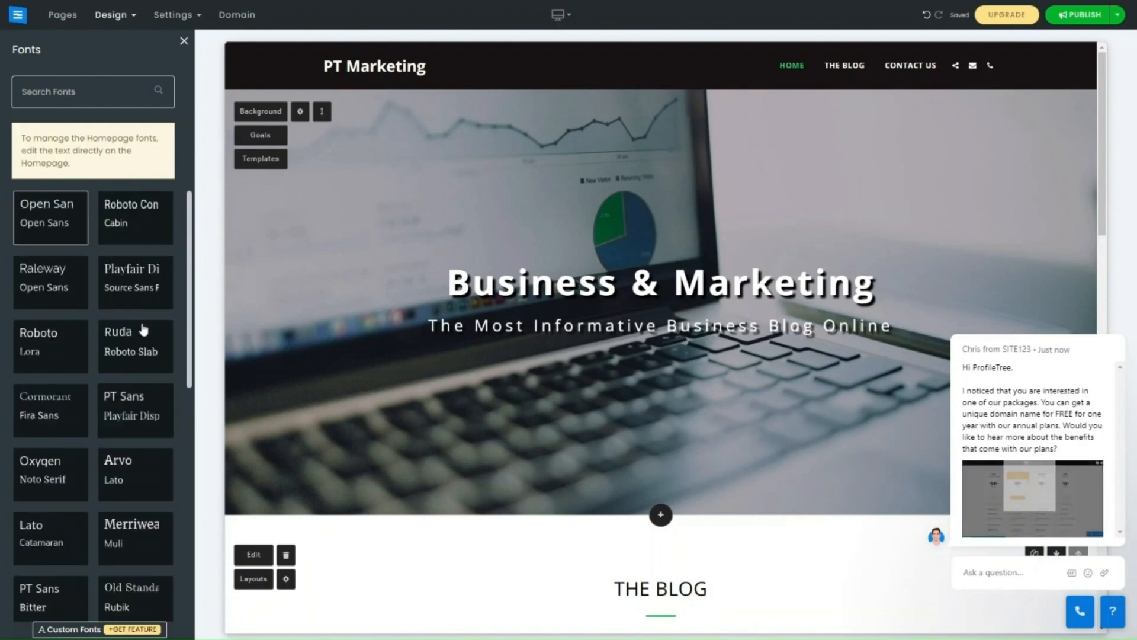
Try the Roboto with Lora and Arvo with Lato font pairs on the website.
left_click(37, 356)
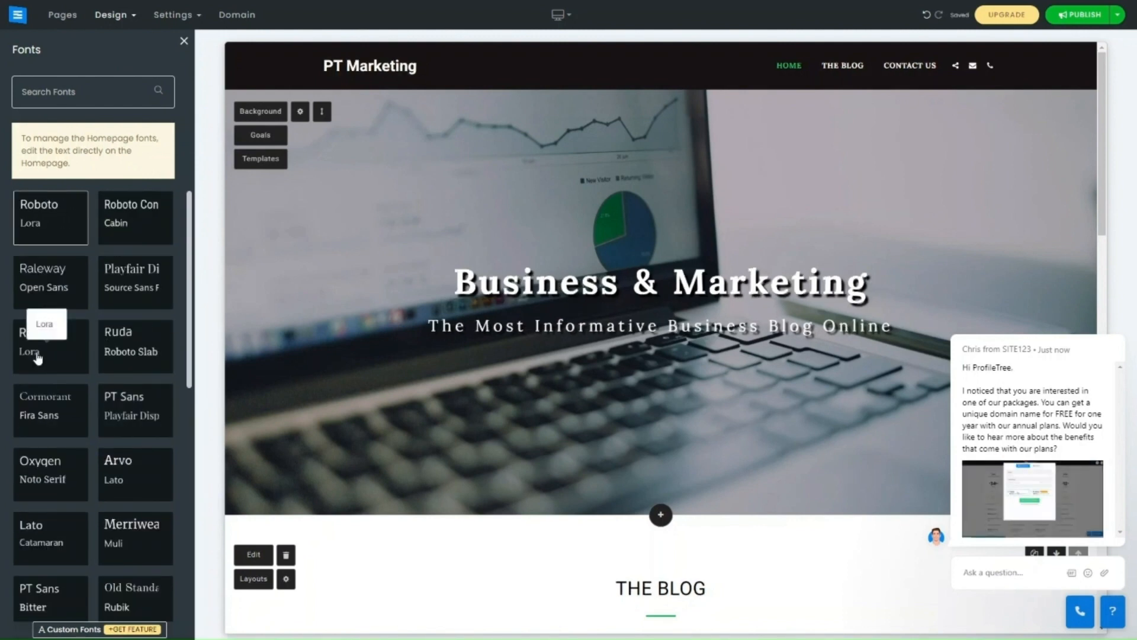
scroll(324, 392, "down", 3)
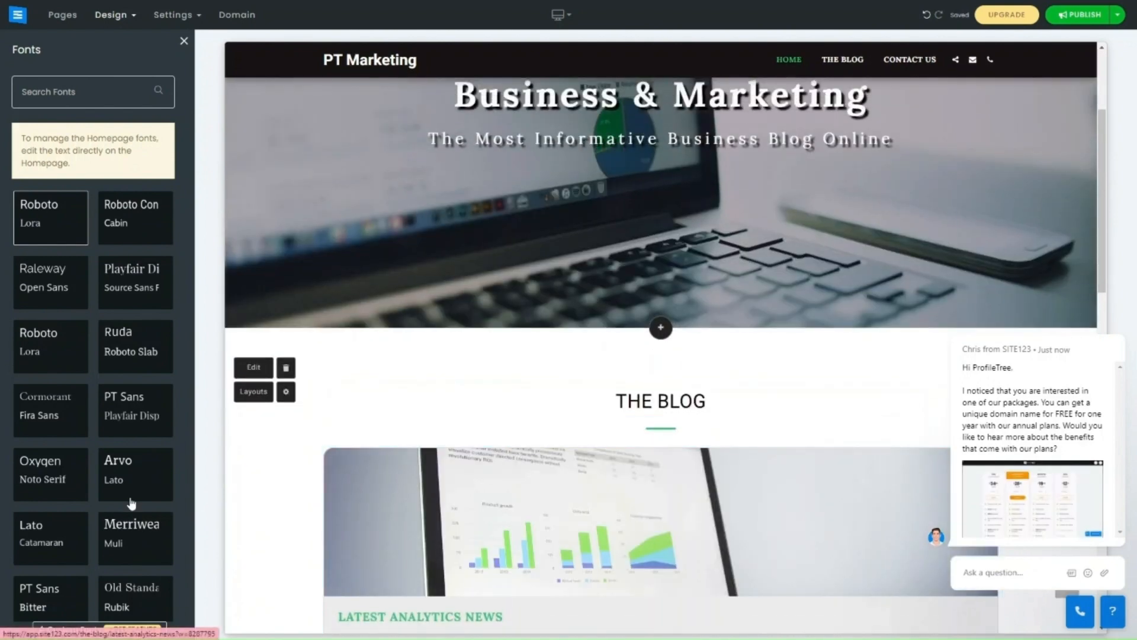
right_click(130, 497)
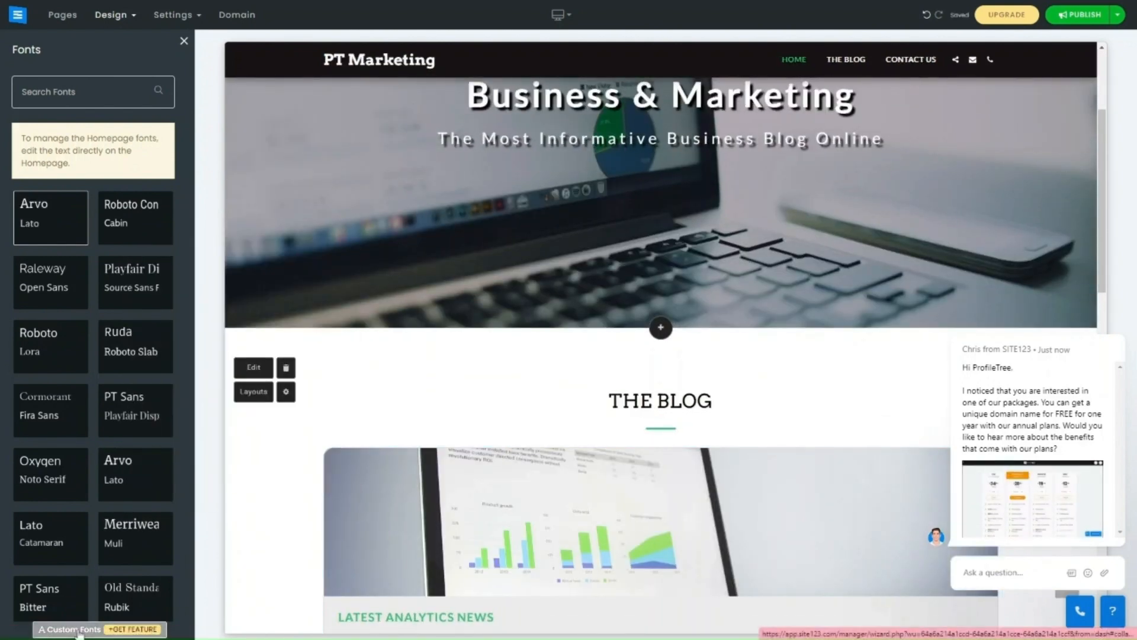
scroll(109, 513, "down", 1)
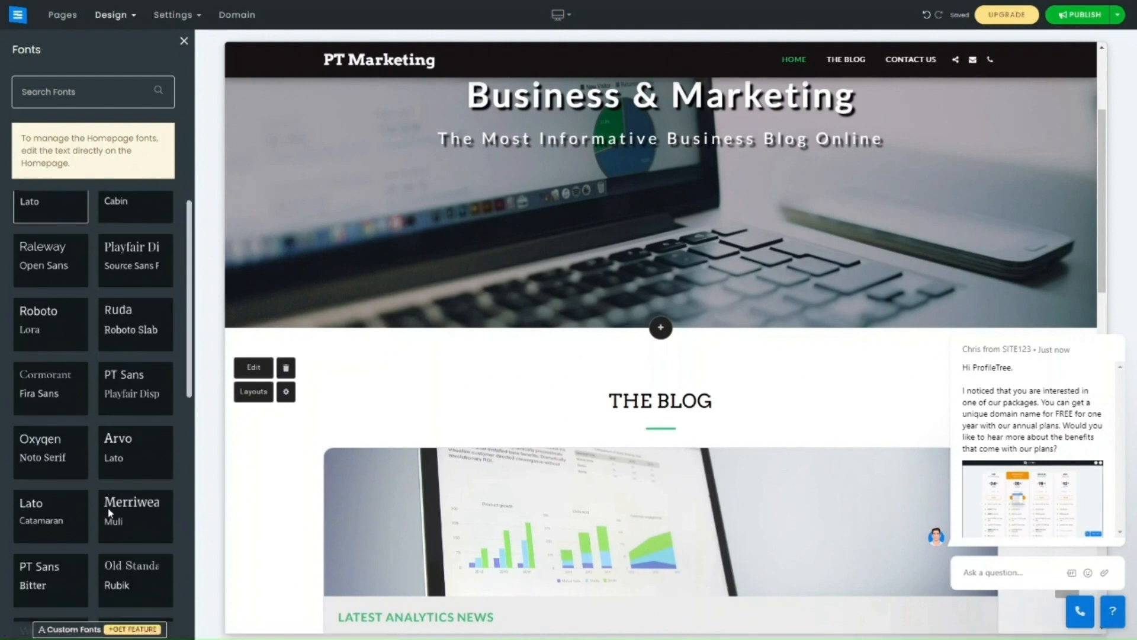
scroll(110, 513, "down", 1)
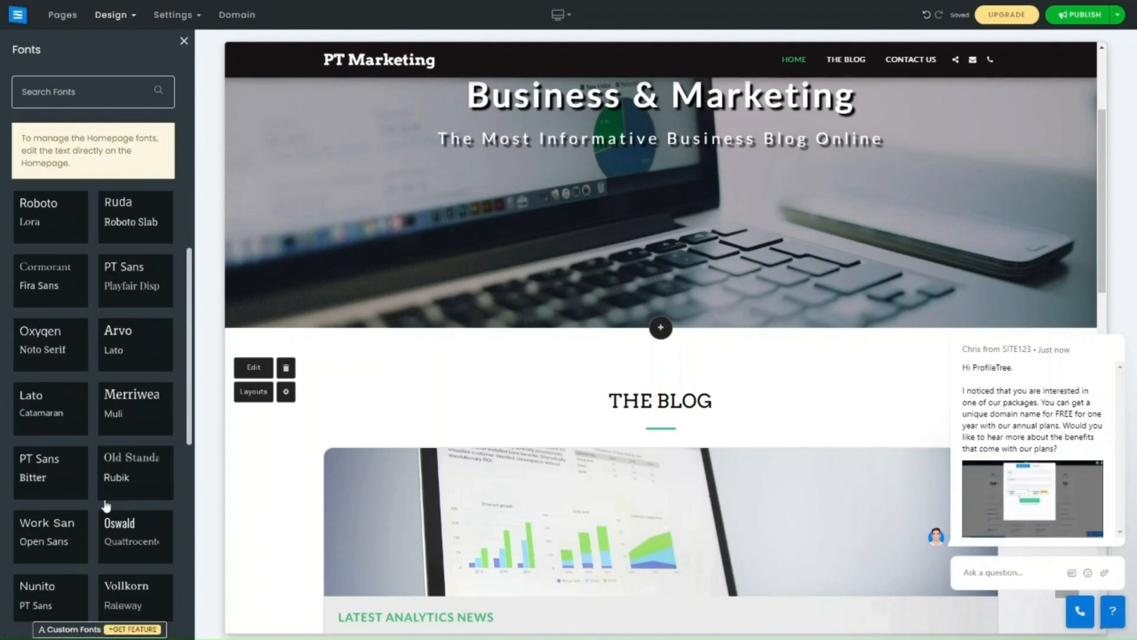
Try more font pairs, including PT Sans with Bitter and Libre Baskerville with Nunito, and apply Roboto Condensed with Cabin.
left_click(78, 495)
scroll(69, 485, "down", 4)
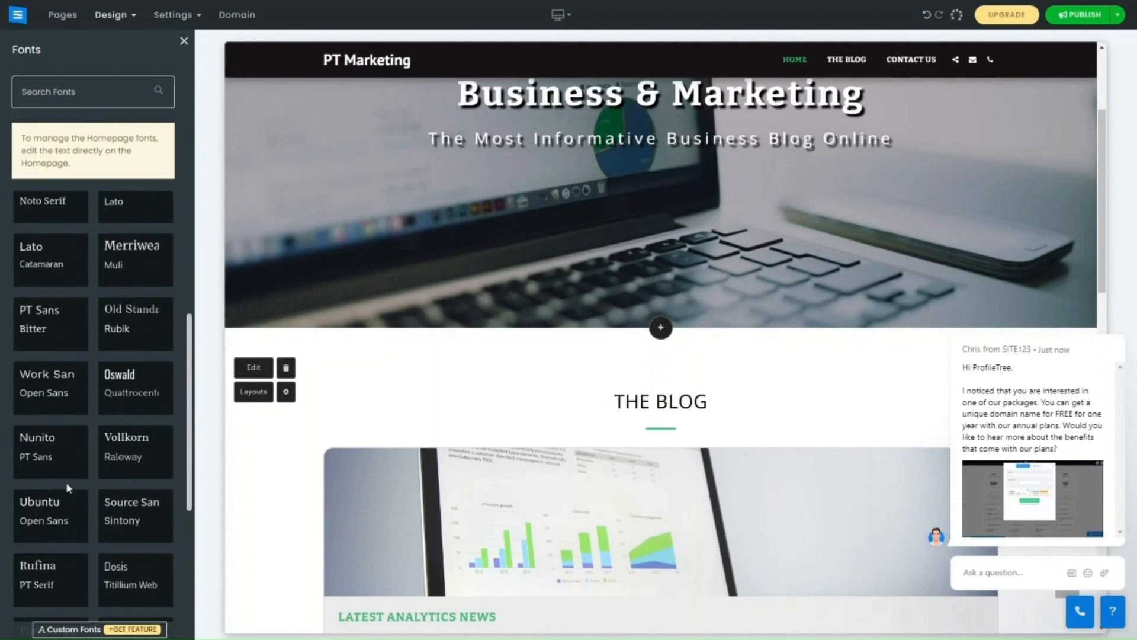
scroll(66, 481, "down", 1)
left_click(51, 373)
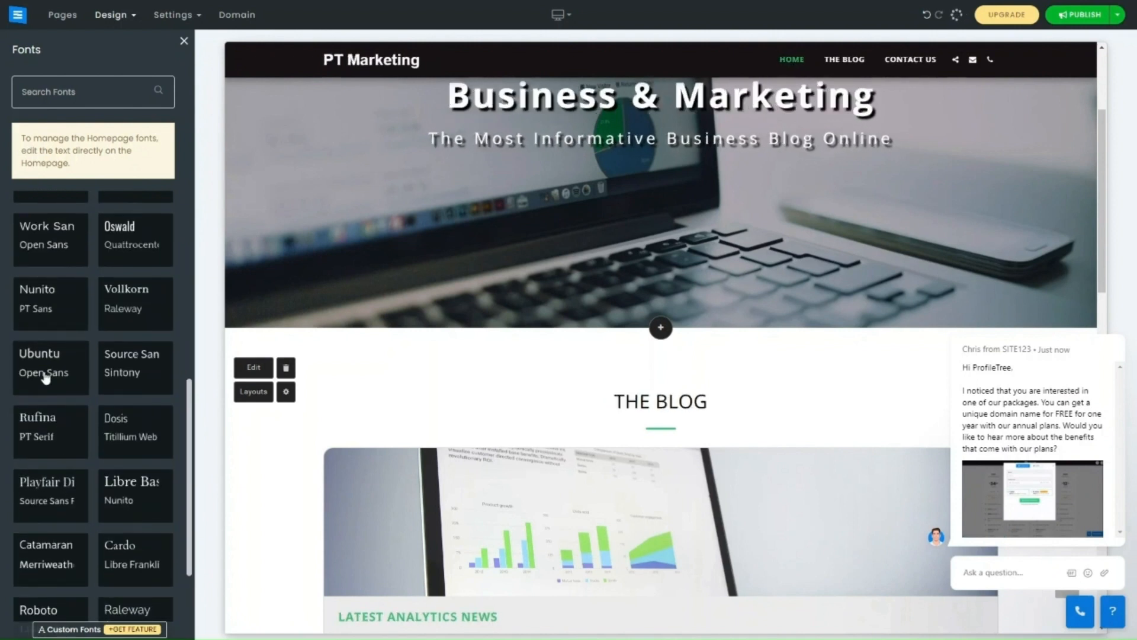
left_click(136, 477)
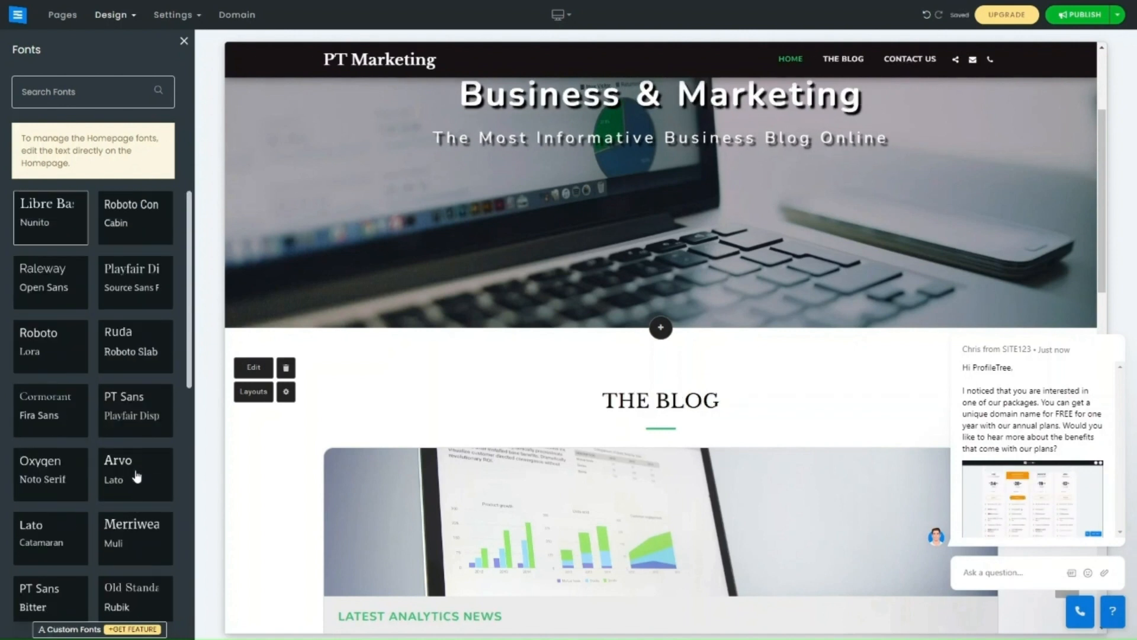
left_click(132, 399)
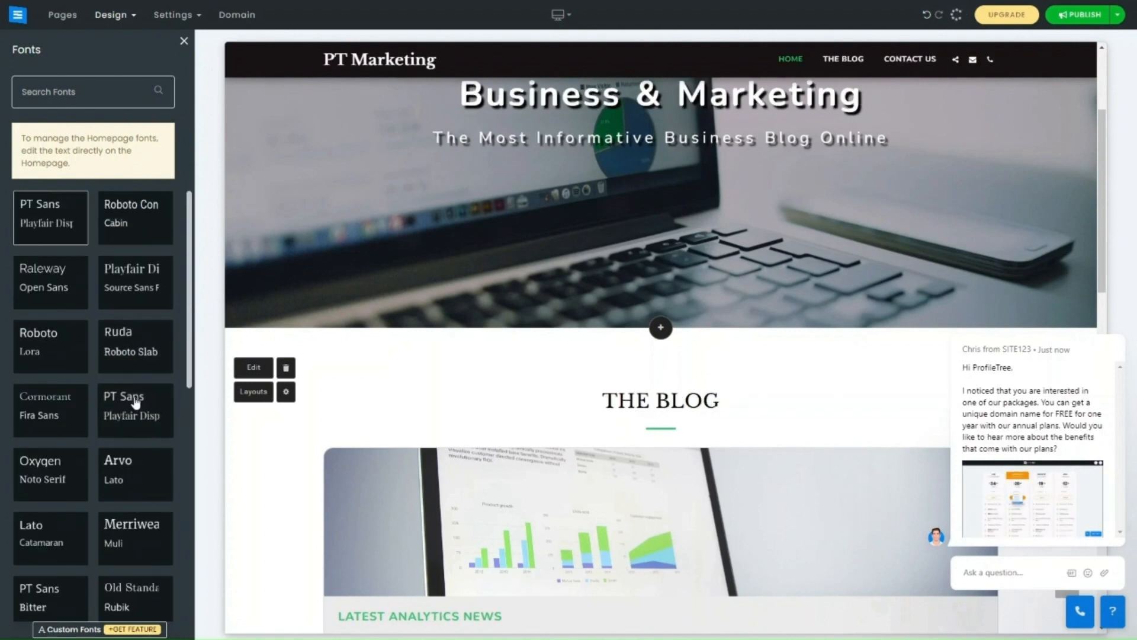
left_click(137, 227)
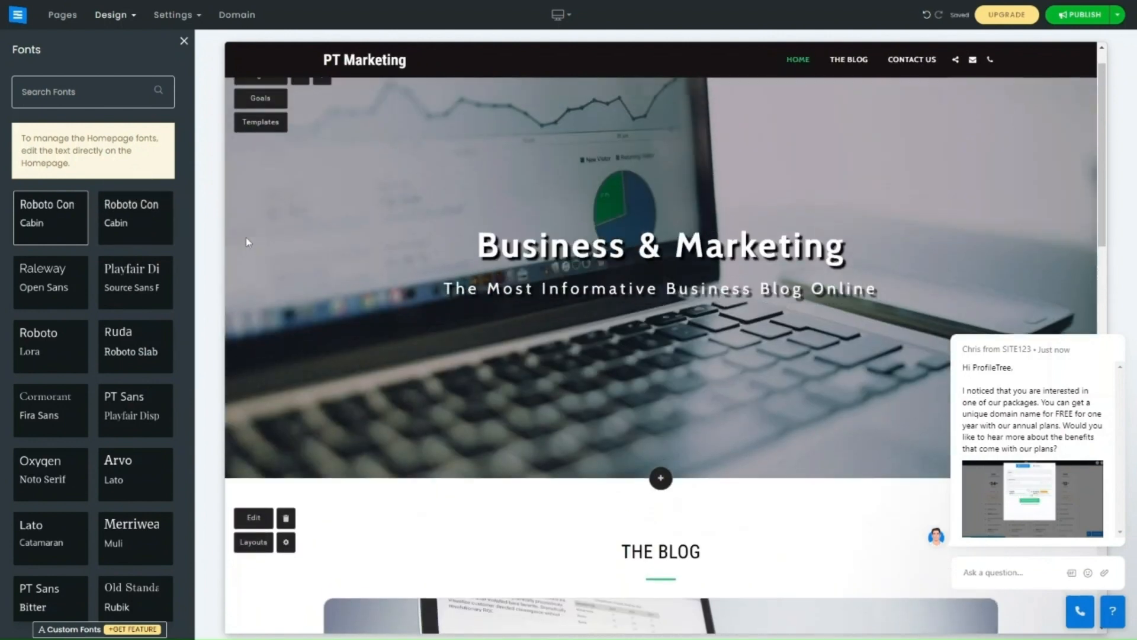
Open the website's header options and try showing the location address in the header.
left_click(113, 16)
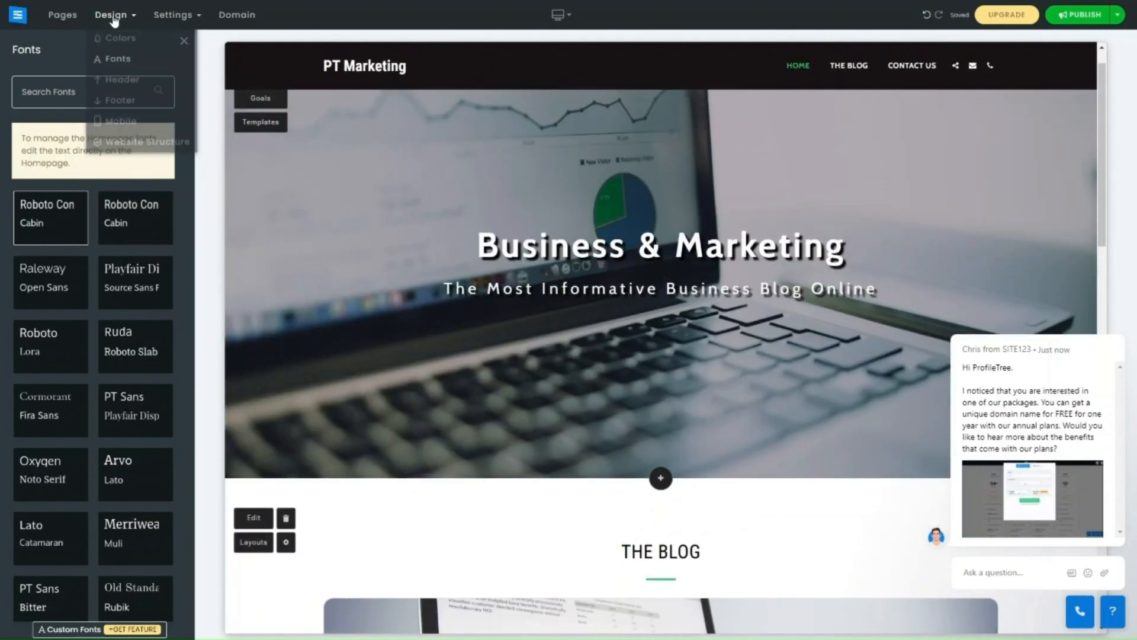
left_click(118, 83)
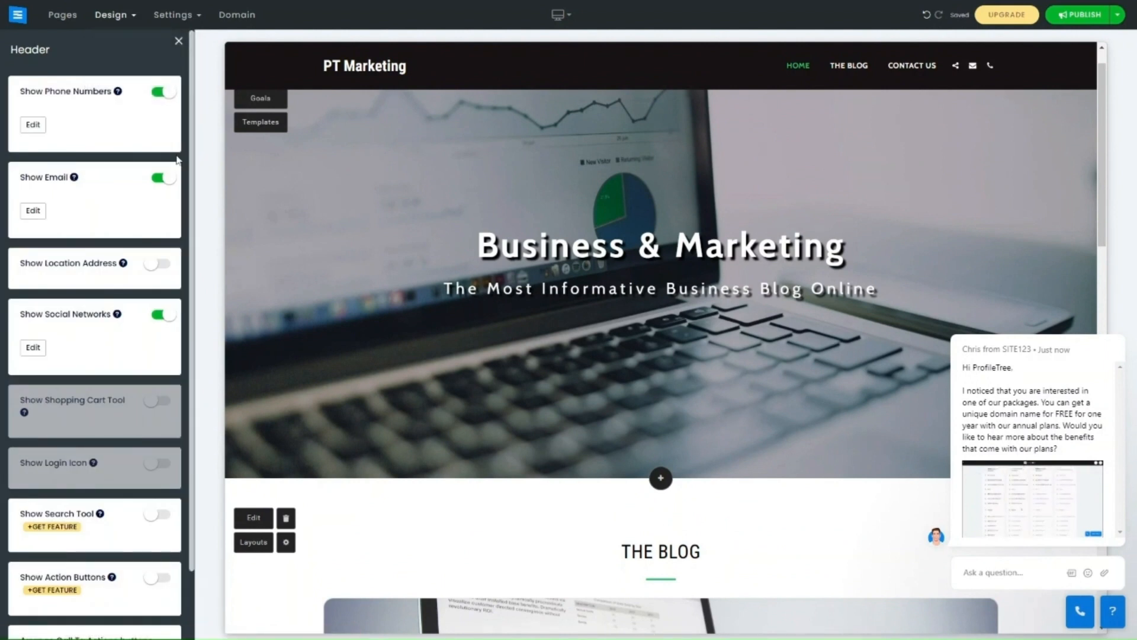
left_click(112, 14)
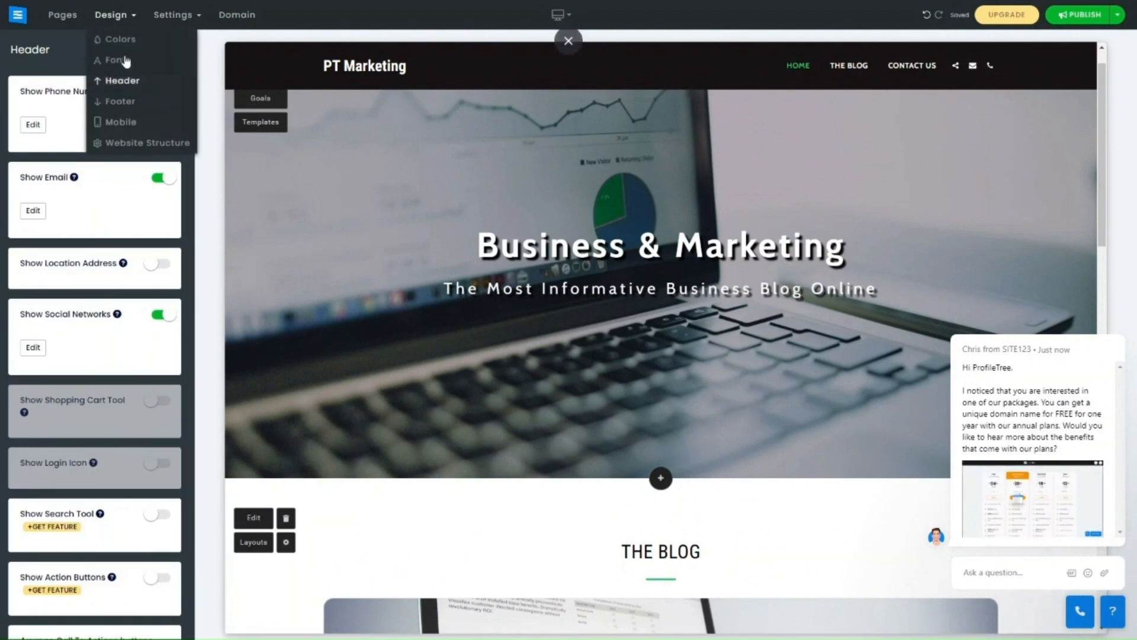
left_click(118, 83)
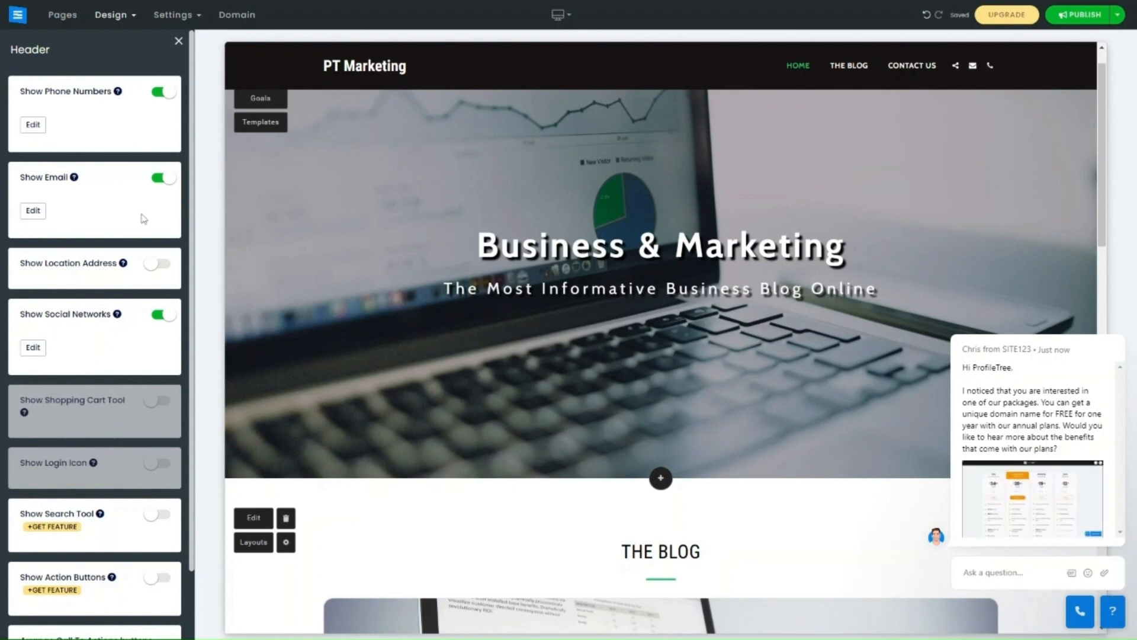
left_click(157, 266)
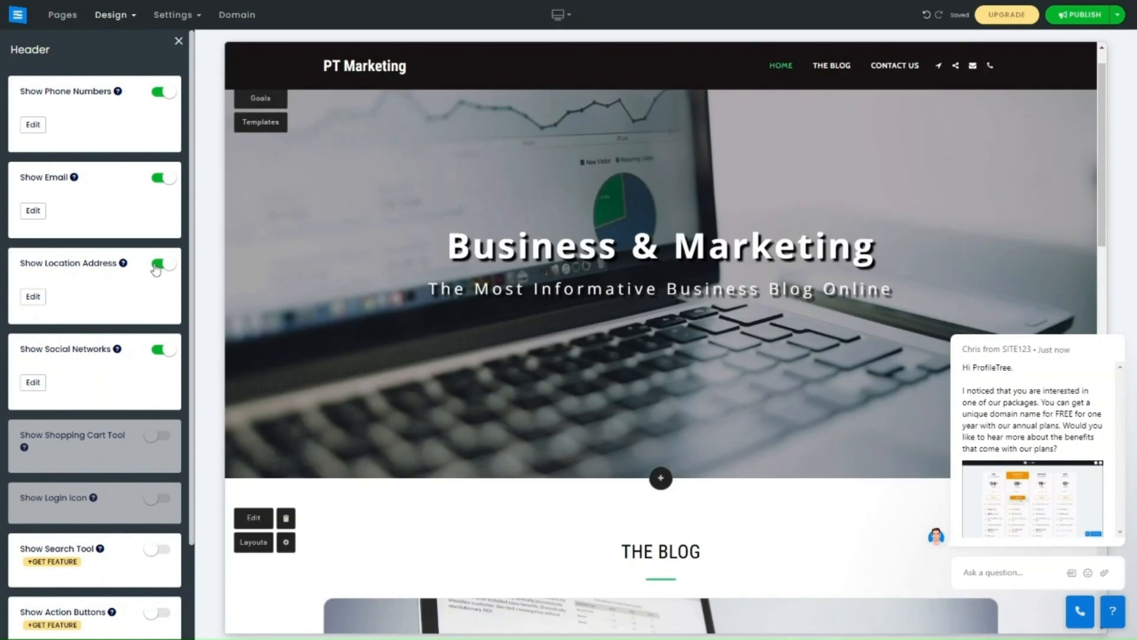
left_click(157, 264)
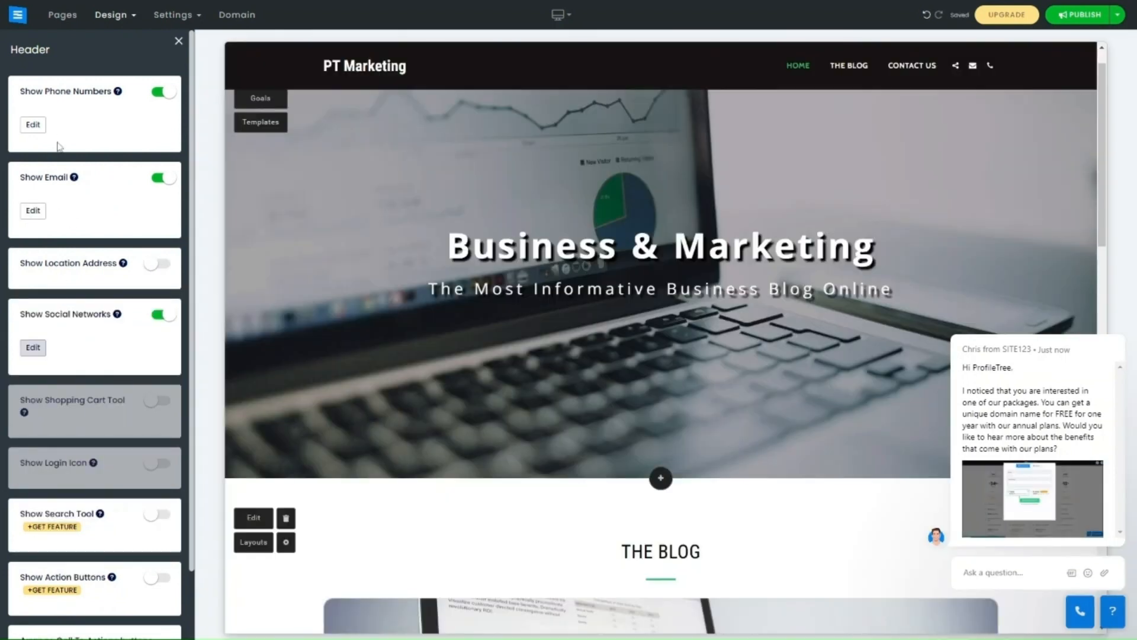
Check the contact info behind the header's phone numbers and view how the call-to-action buttons are arranged.
left_click(33, 127)
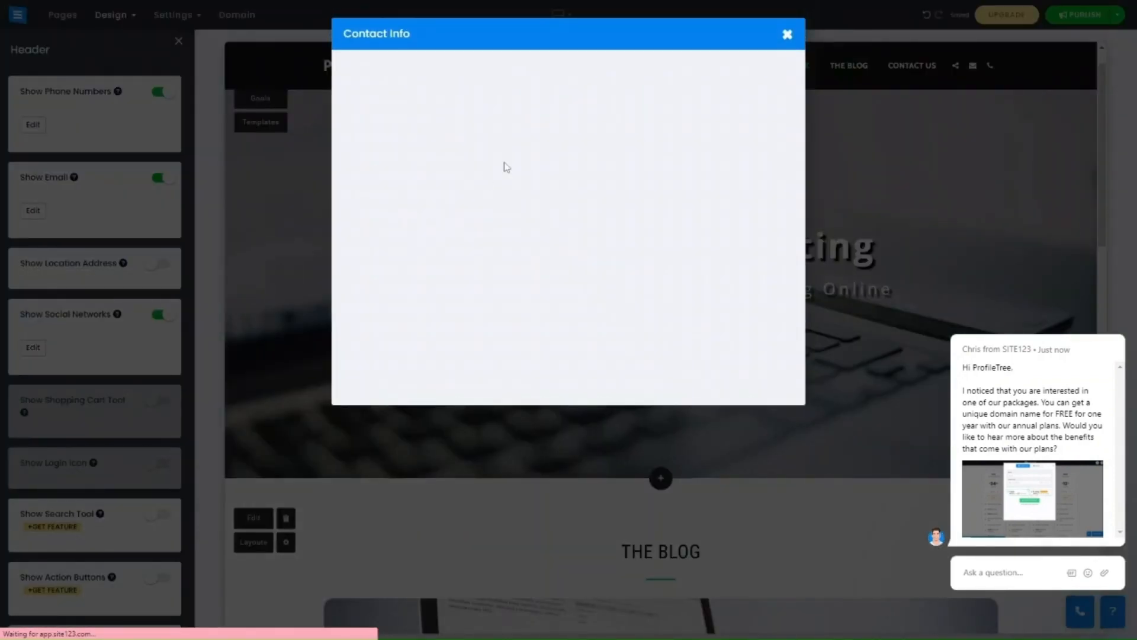
left_click(787, 34)
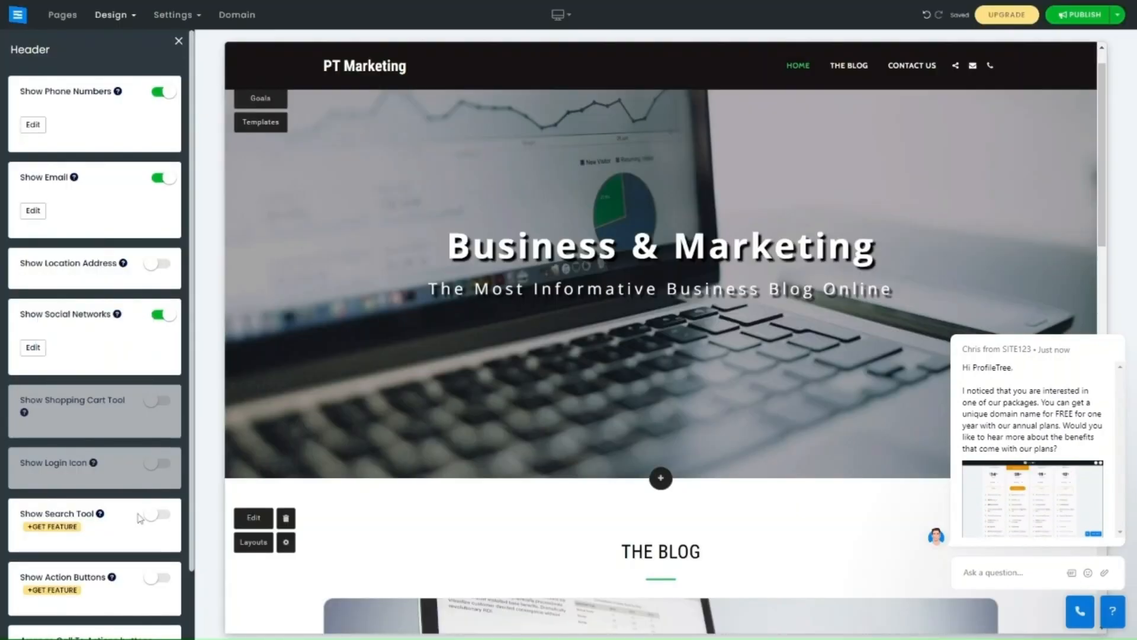
scroll(140, 518, "down", 2)
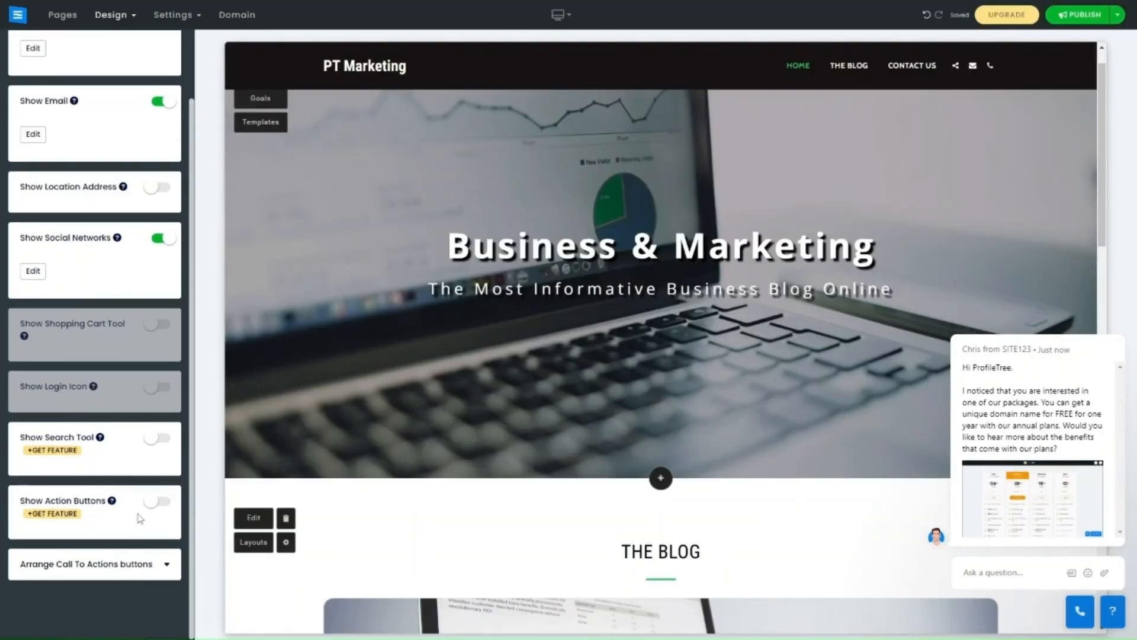
left_click(150, 566)
scroll(147, 560, "down", 3)
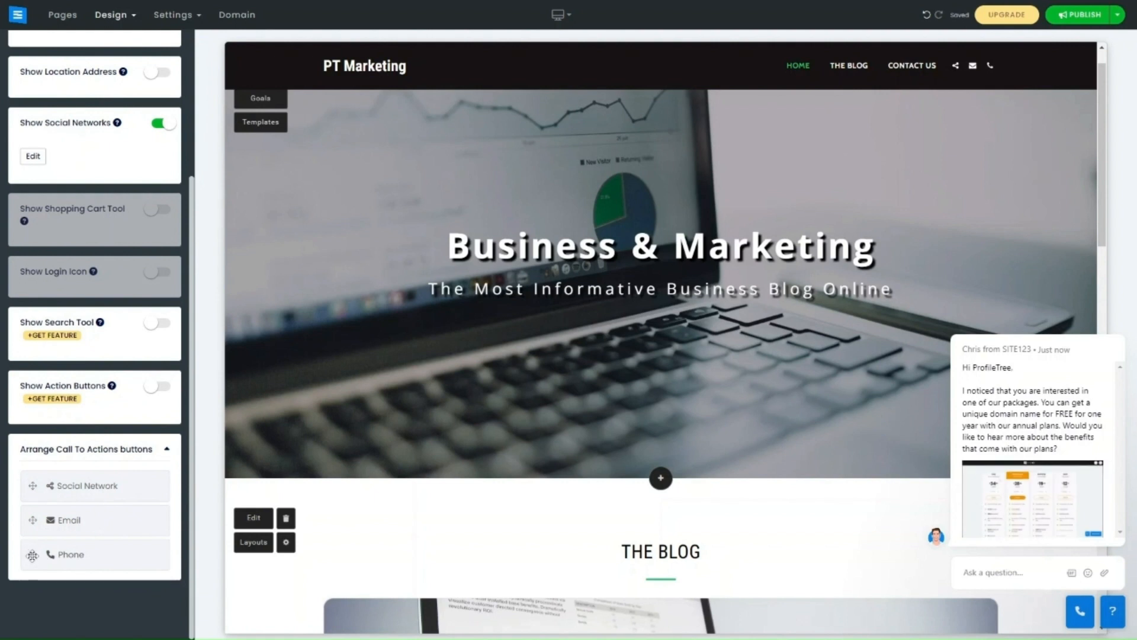
scroll(32, 555, "up", 1)
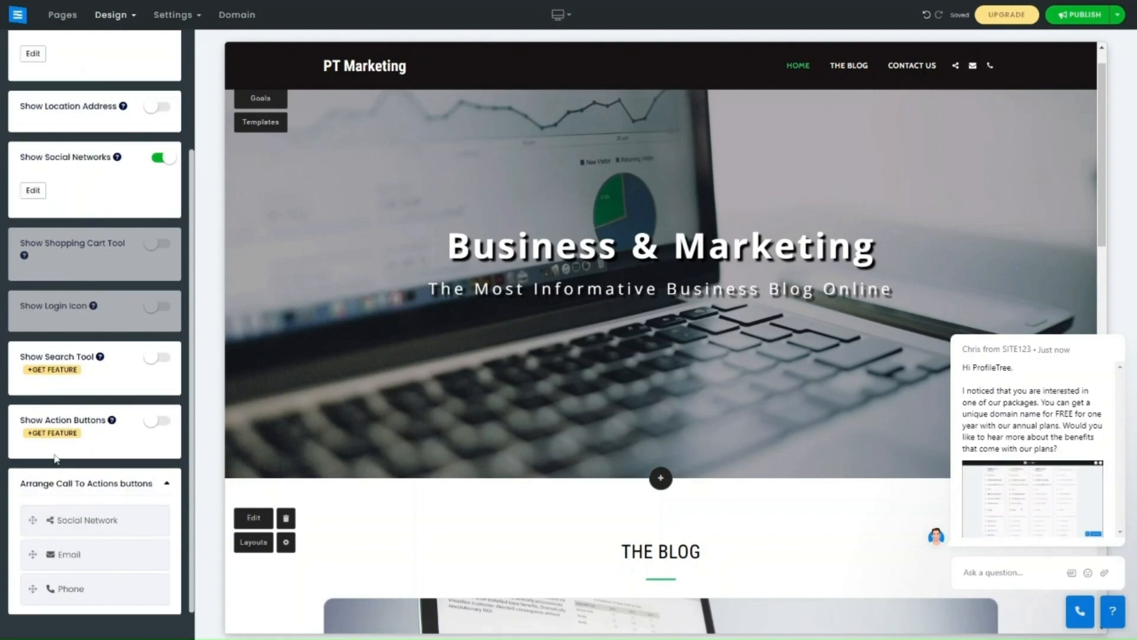
scroll(55, 462, "up", 4)
Set the footer layout to Layout 2 - Clean and centered, turn on the floating contact button and dismiss the support chat message.
mouse_move(122, 24)
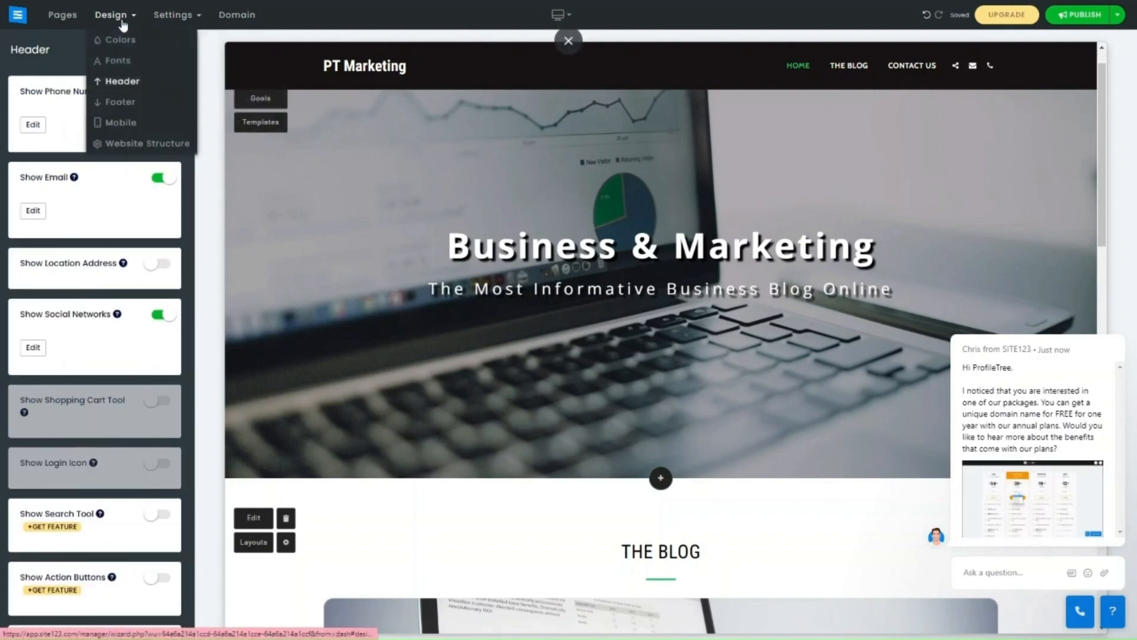
left_click(118, 102)
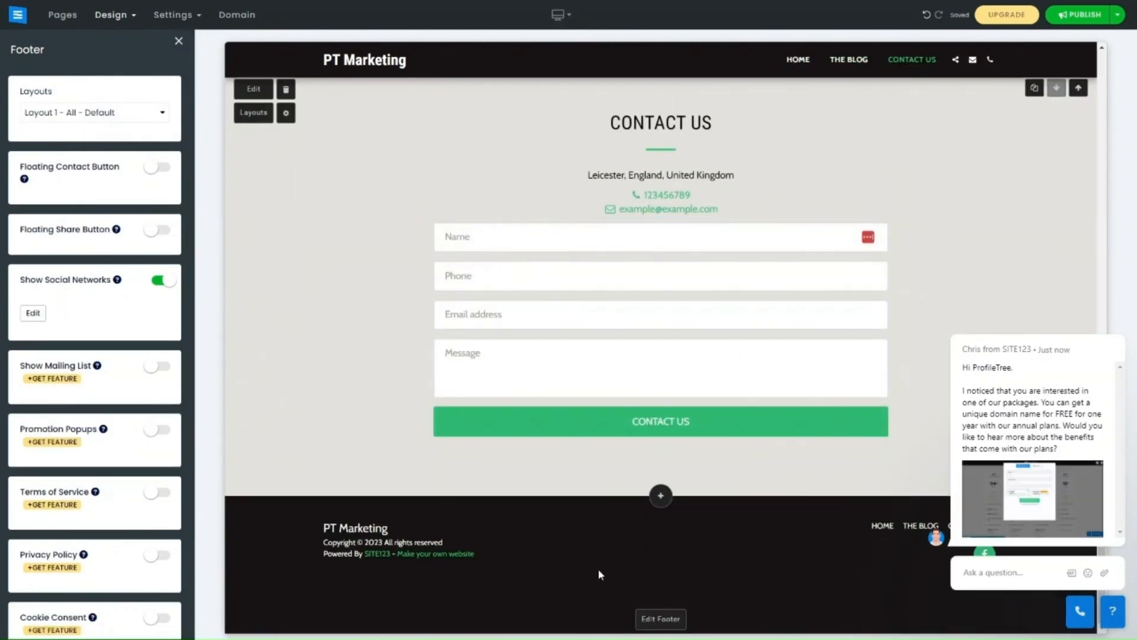
left_click(122, 117)
left_click(114, 142)
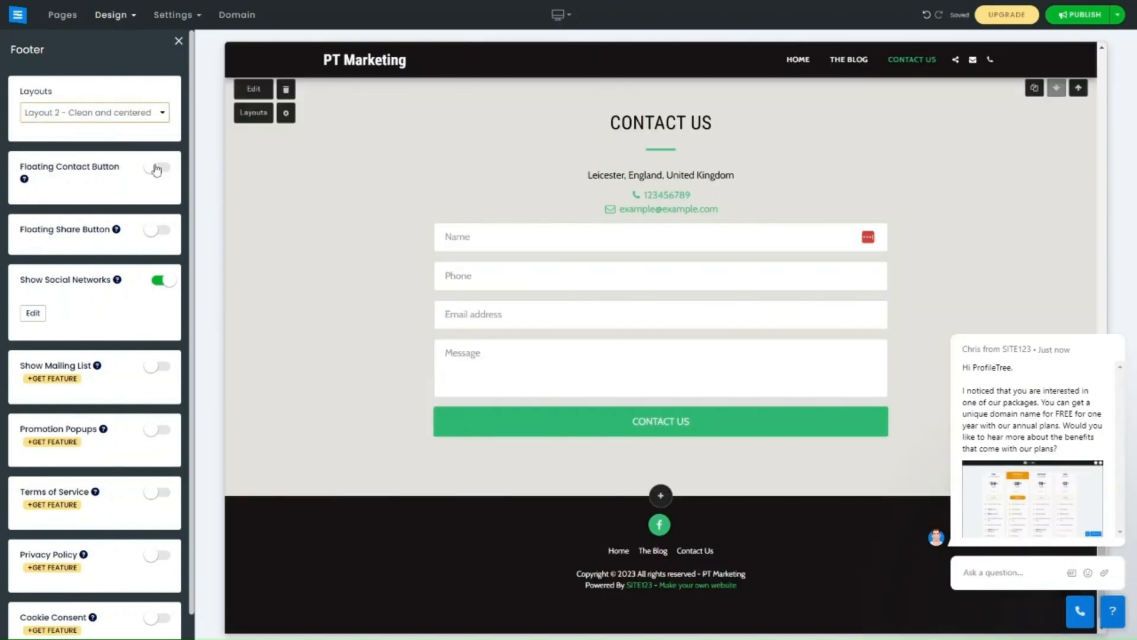
left_click(159, 168)
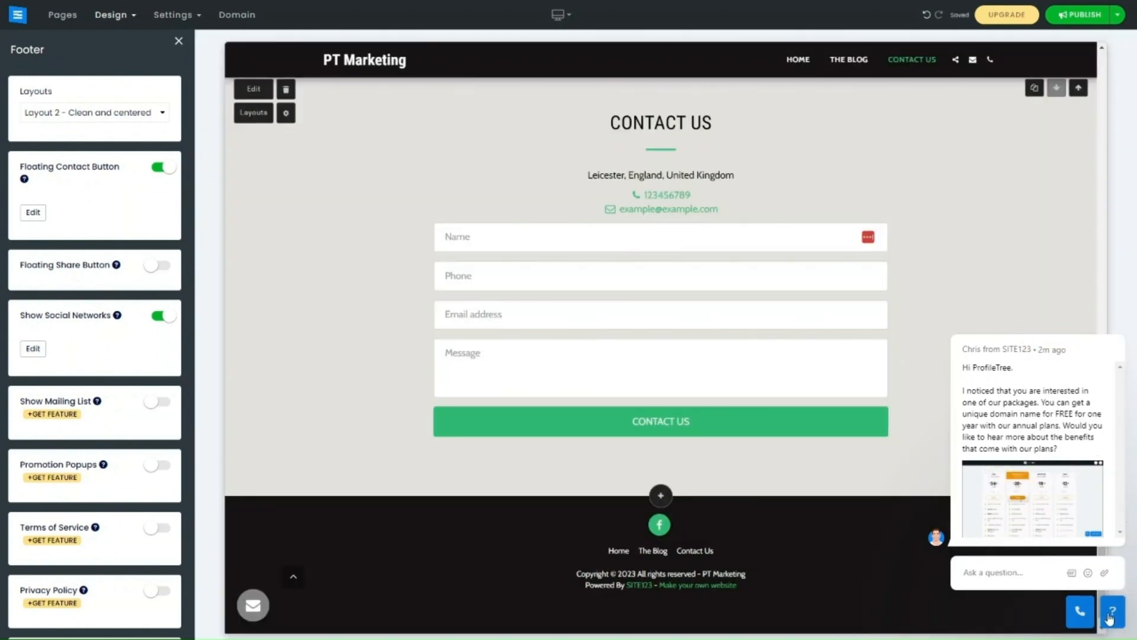
left_click(1121, 334)
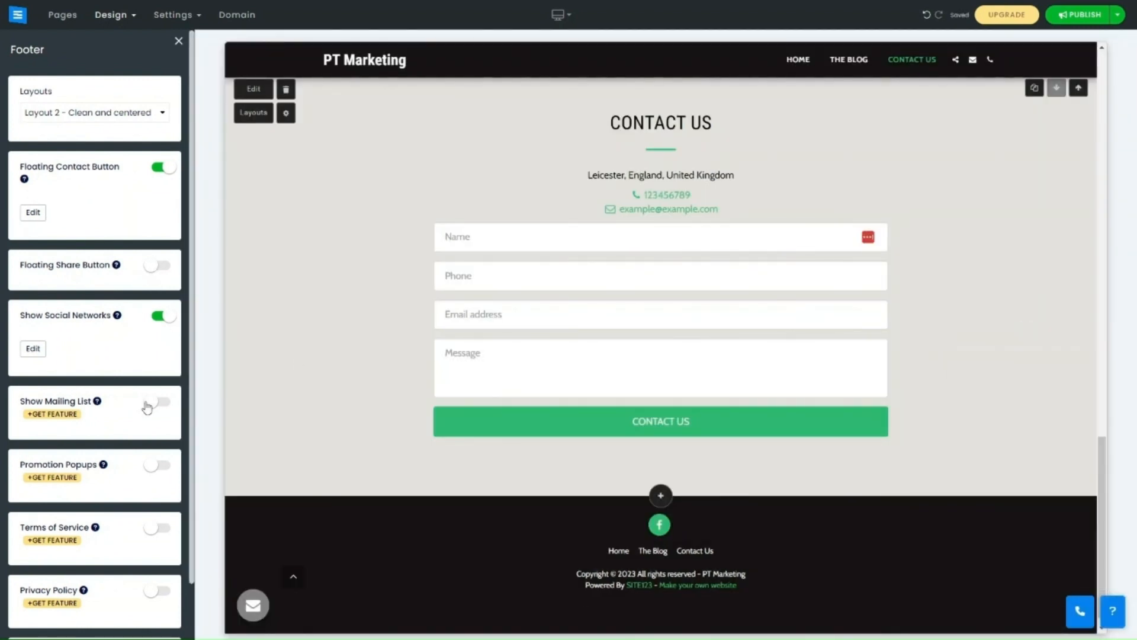
Look over the site's page list and homepage sections, and view the homepage image's background settings.
scroll(314, 474, "up", 15)
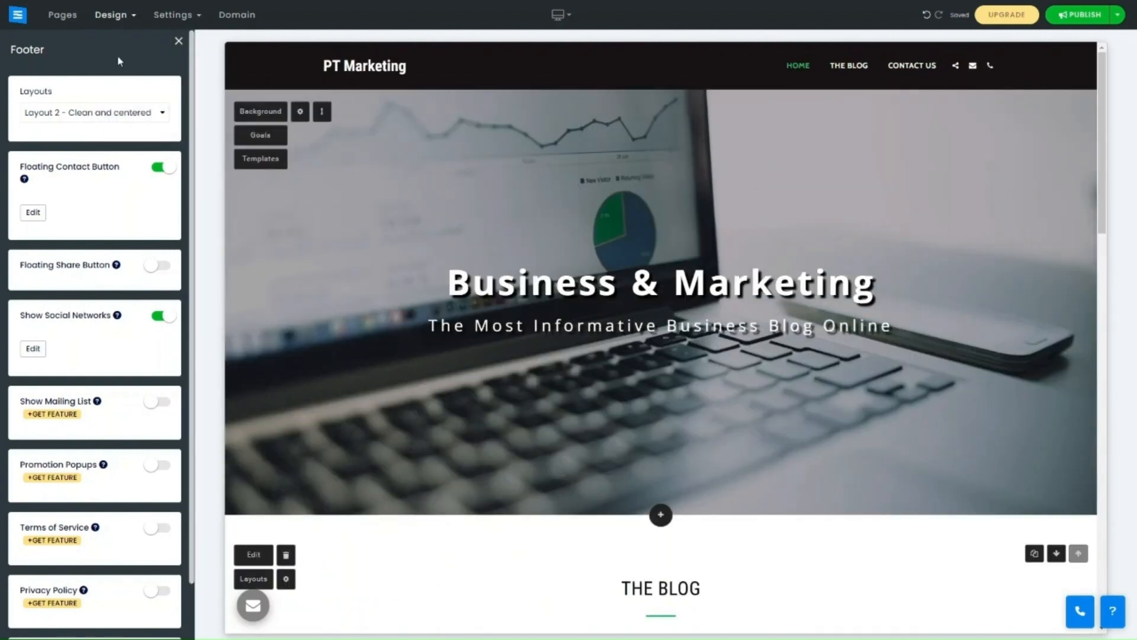
mouse_move(129, 18)
left_click(66, 14)
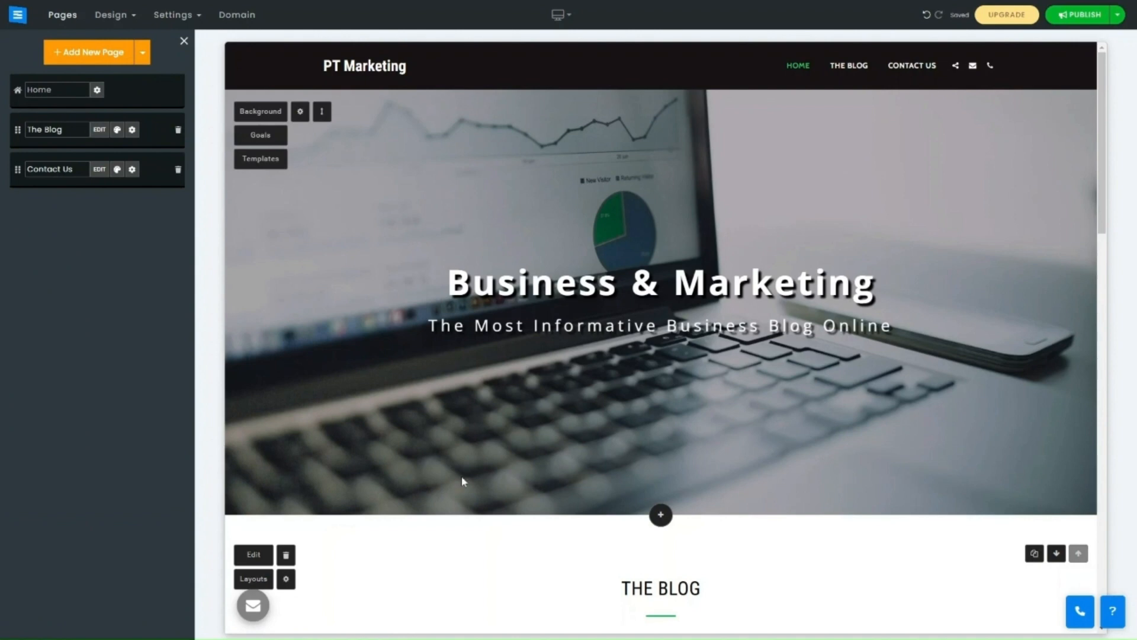
scroll(560, 430, "down", 10)
scroll(595, 304, "up", 10)
left_click(301, 113)
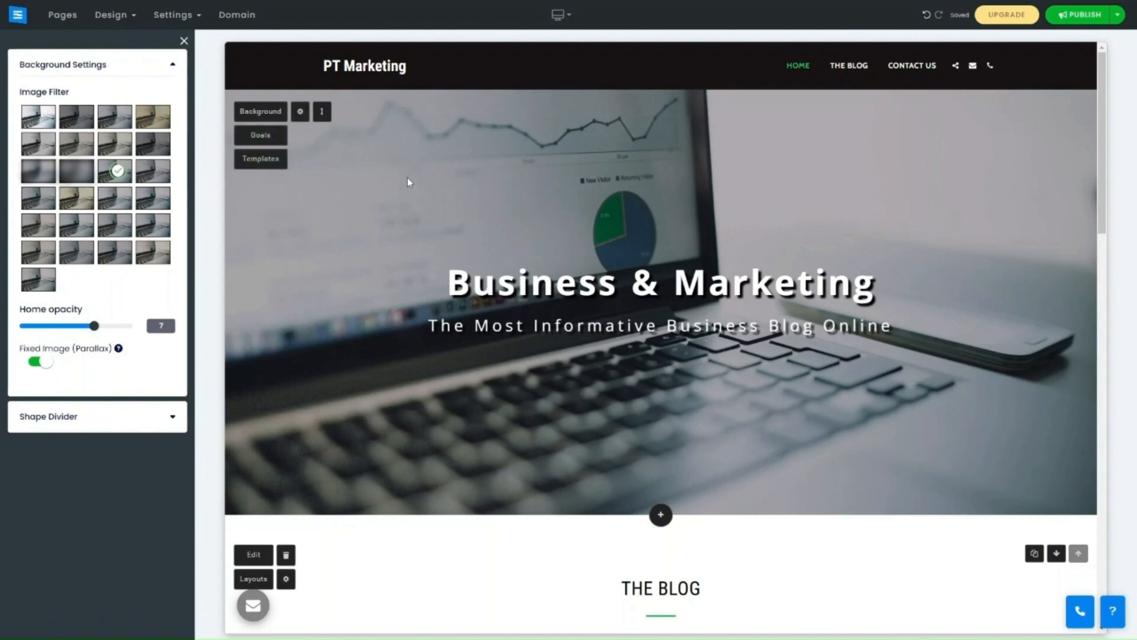
Browse the homepage templates and try to switch to the Motorhead template.
left_click(264, 160)
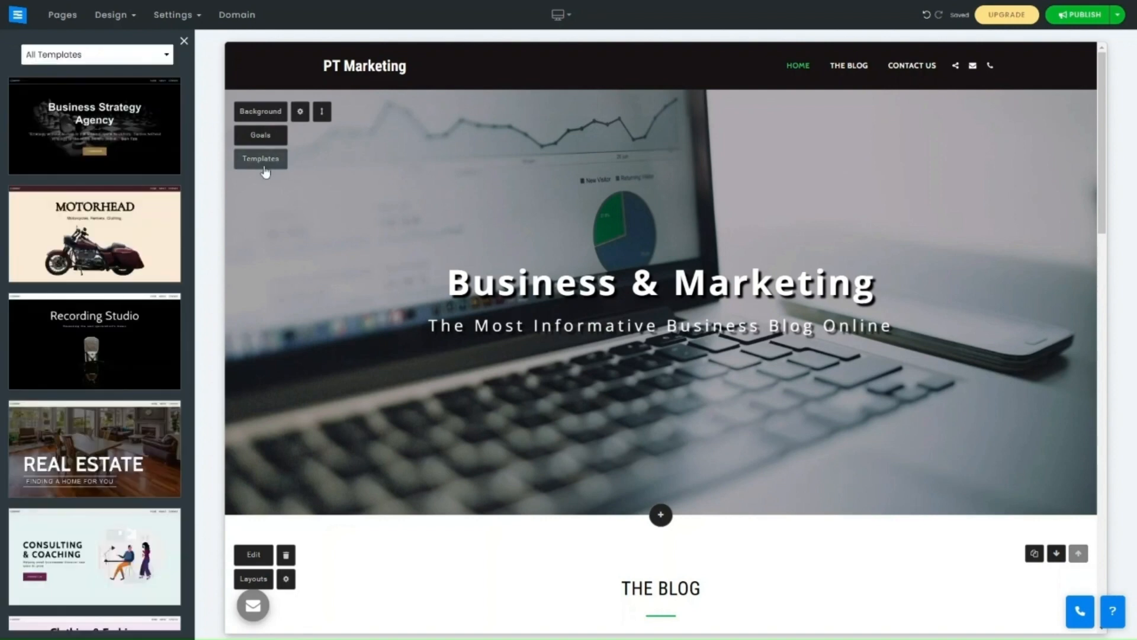
scroll(121, 319, "down", 9)
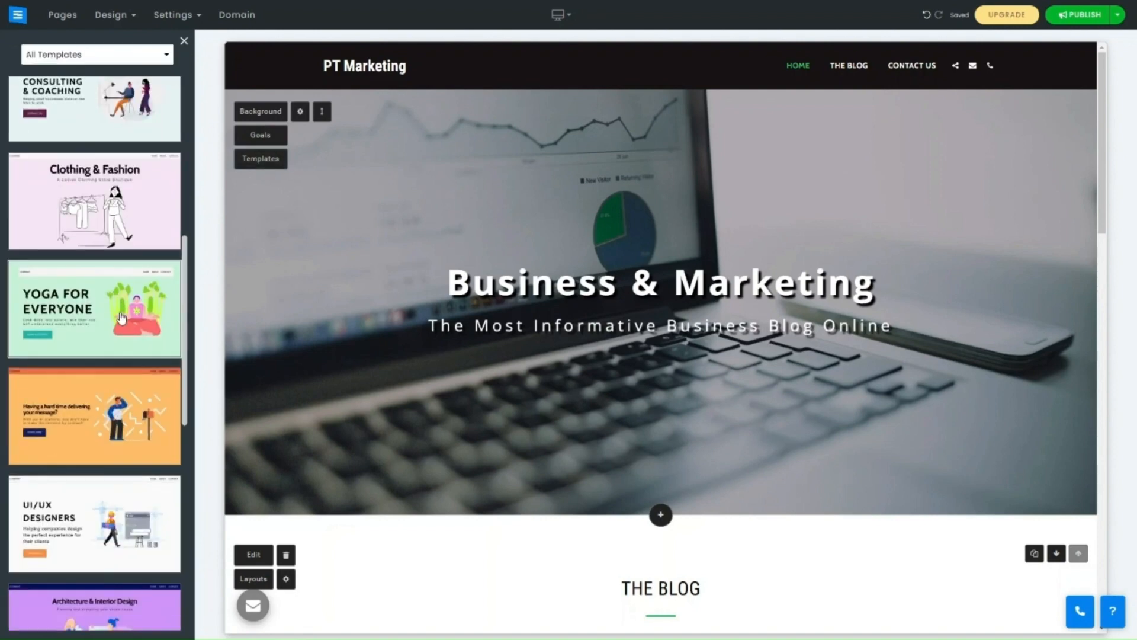
scroll(121, 318, "down", 10)
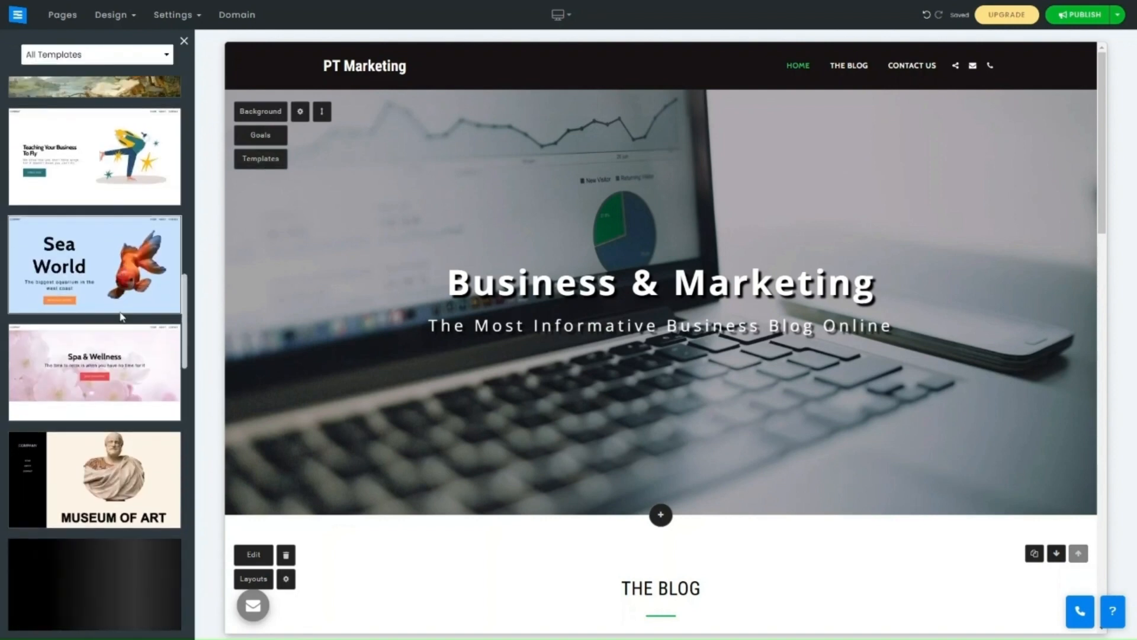
scroll(122, 318, "up", 9)
scroll(122, 318, "up", 10)
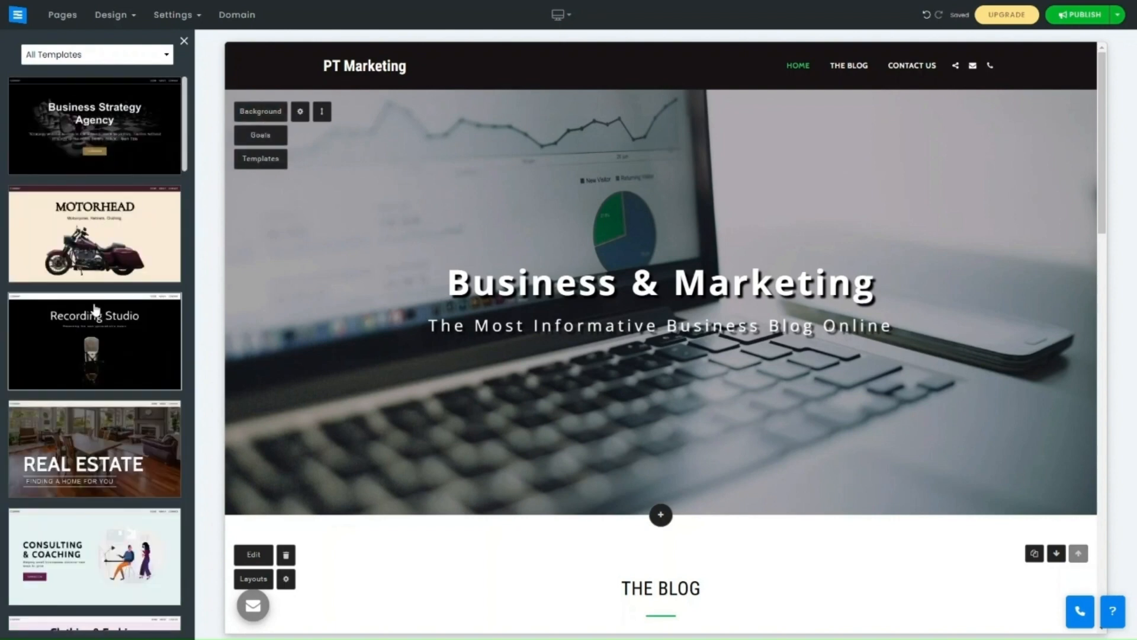
left_click(123, 246)
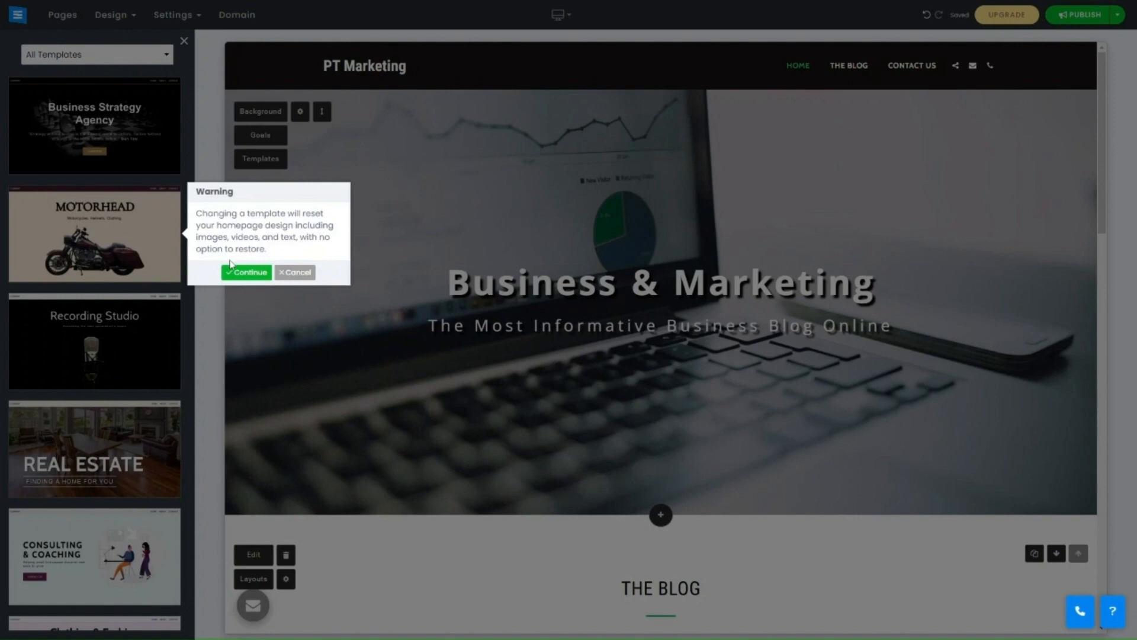
left_click(296, 273)
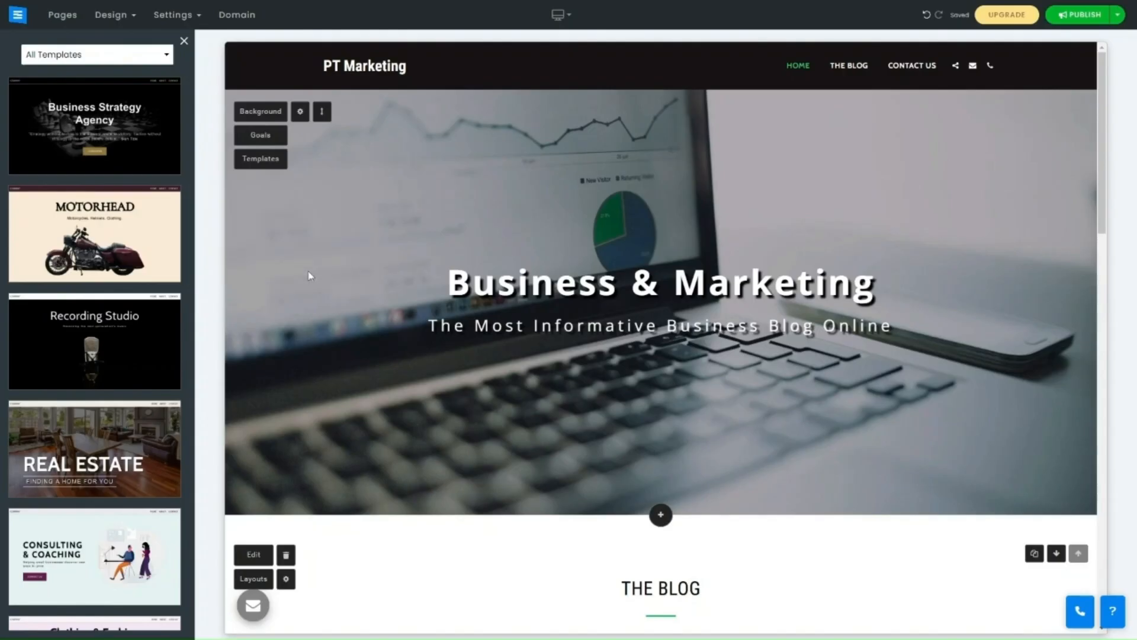
View the homepage's background image categories and the text formatting options of its main heading.
left_click(261, 112)
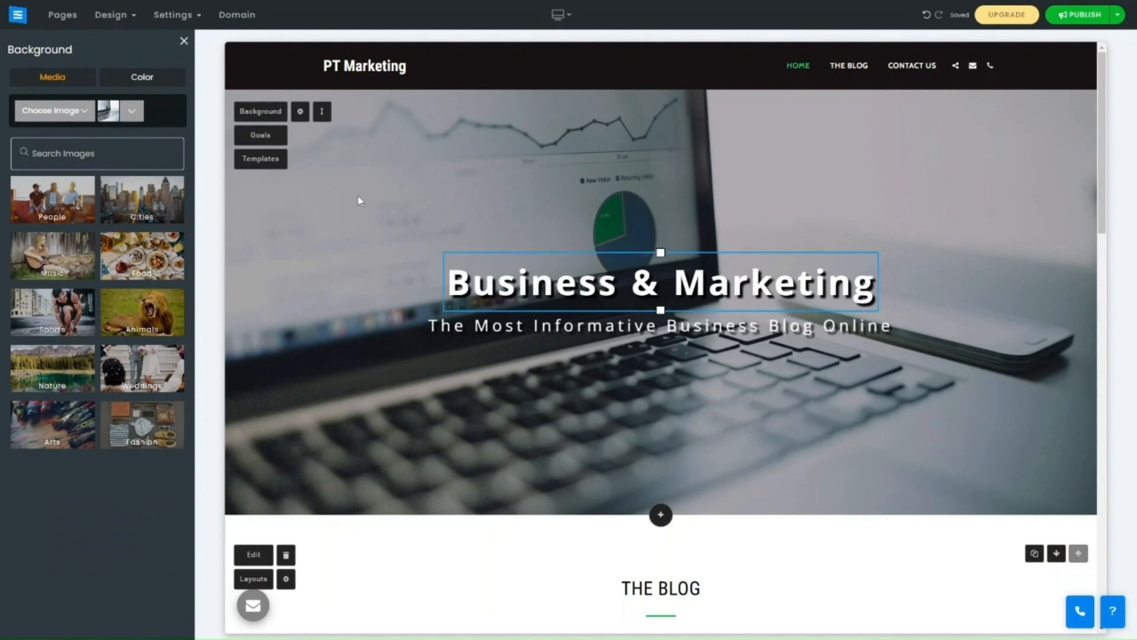
left_click(452, 265)
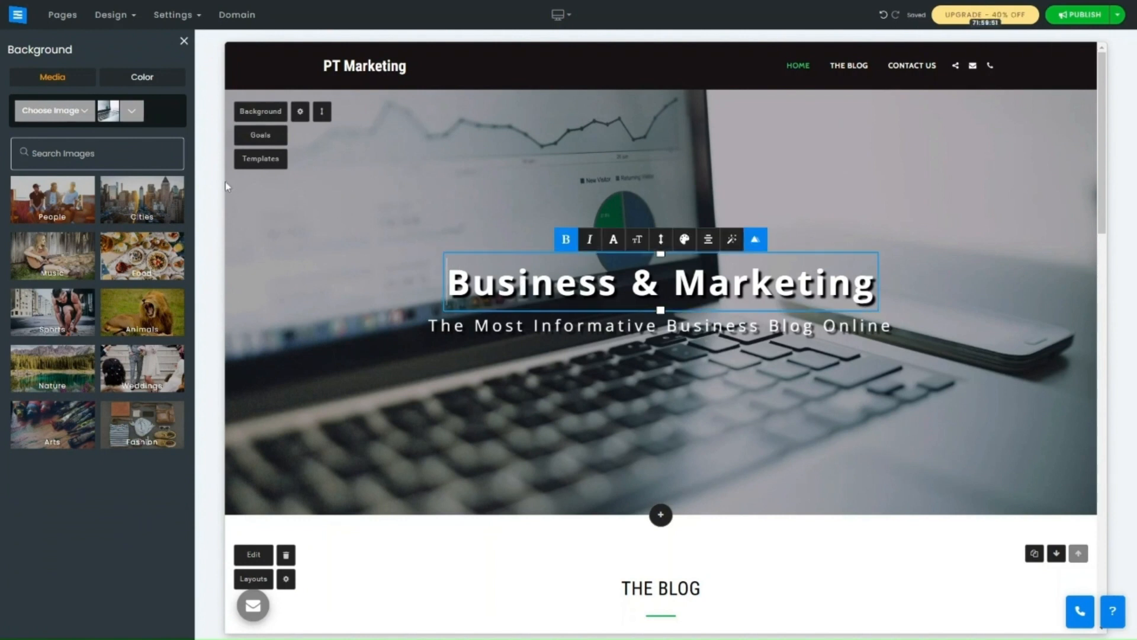
left_click(303, 242)
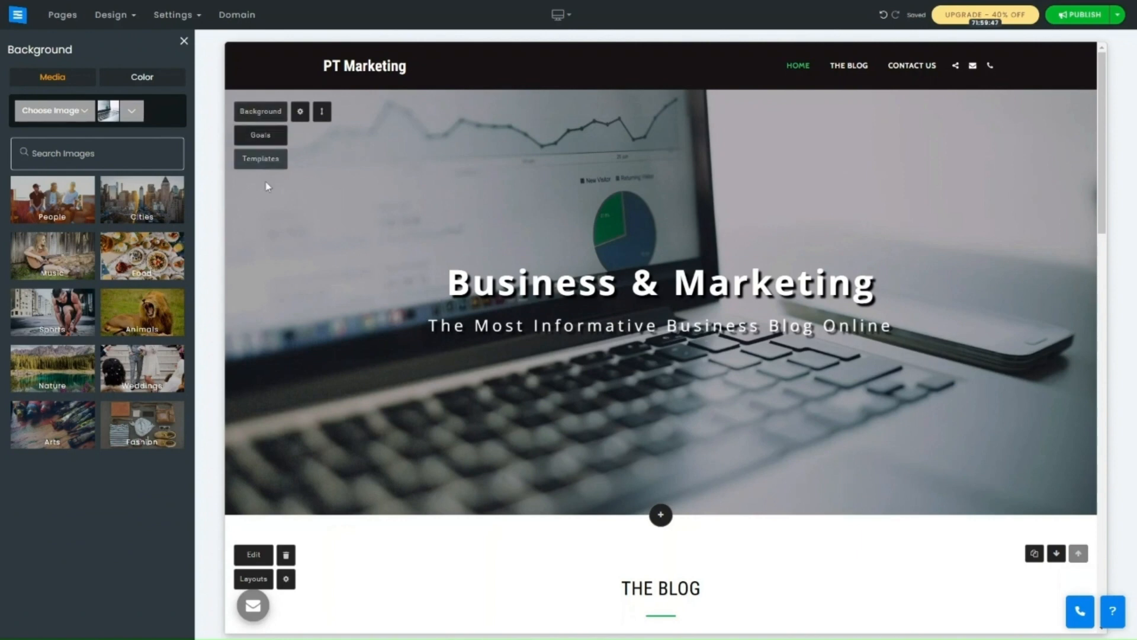
View the Latest Analytics News article from the homepage's blog section and return to the home page.
scroll(379, 474, "down", 5)
left_click(383, 460)
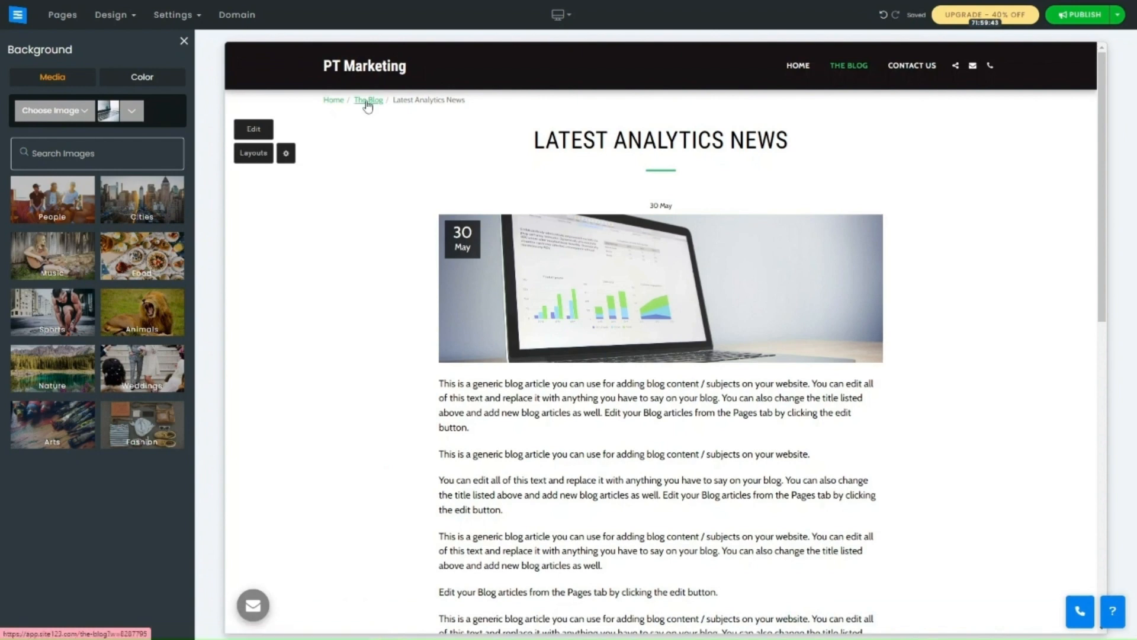
double_click(335, 110)
left_click(334, 100)
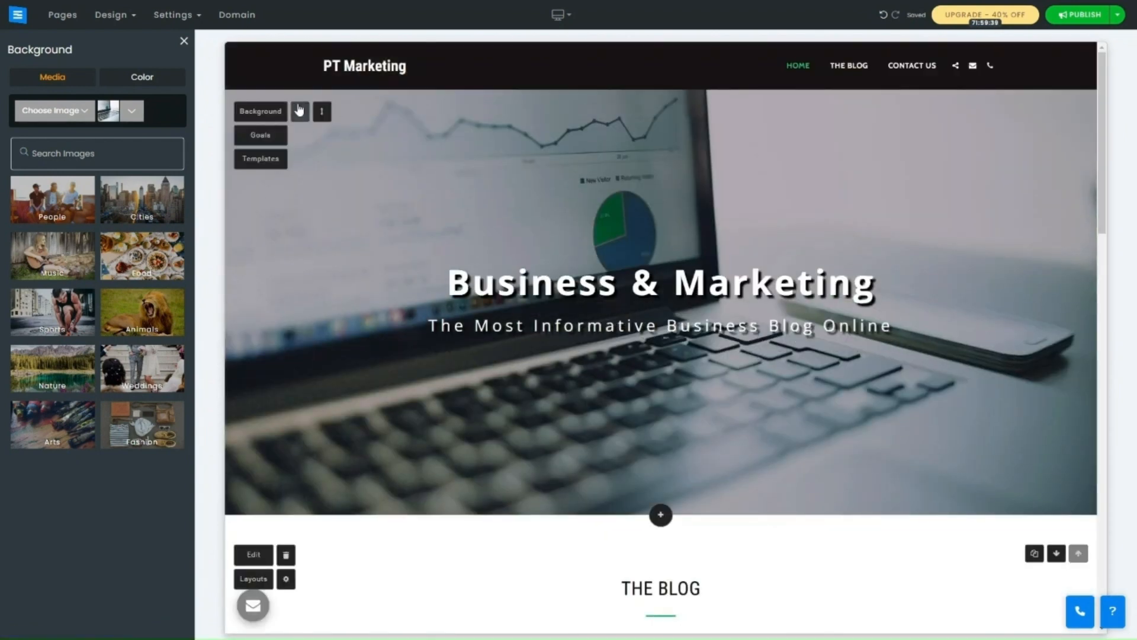
Replace the homepage's main heading text with "ProfileTree Business and Marketing".
left_click(466, 325)
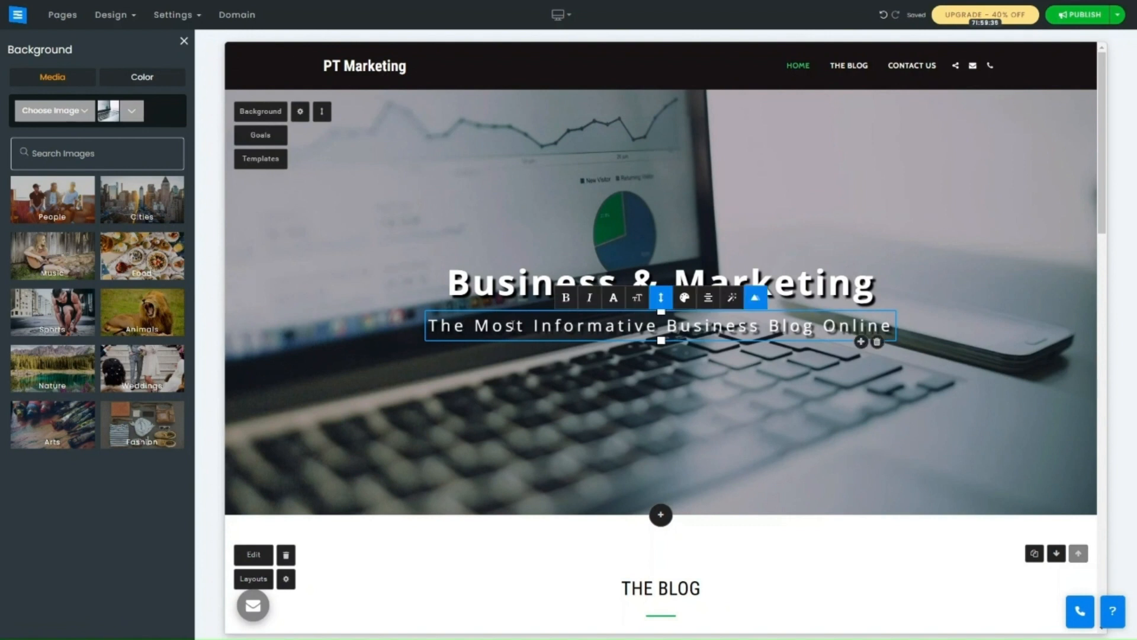
double_click(500, 325)
double_click(501, 286)
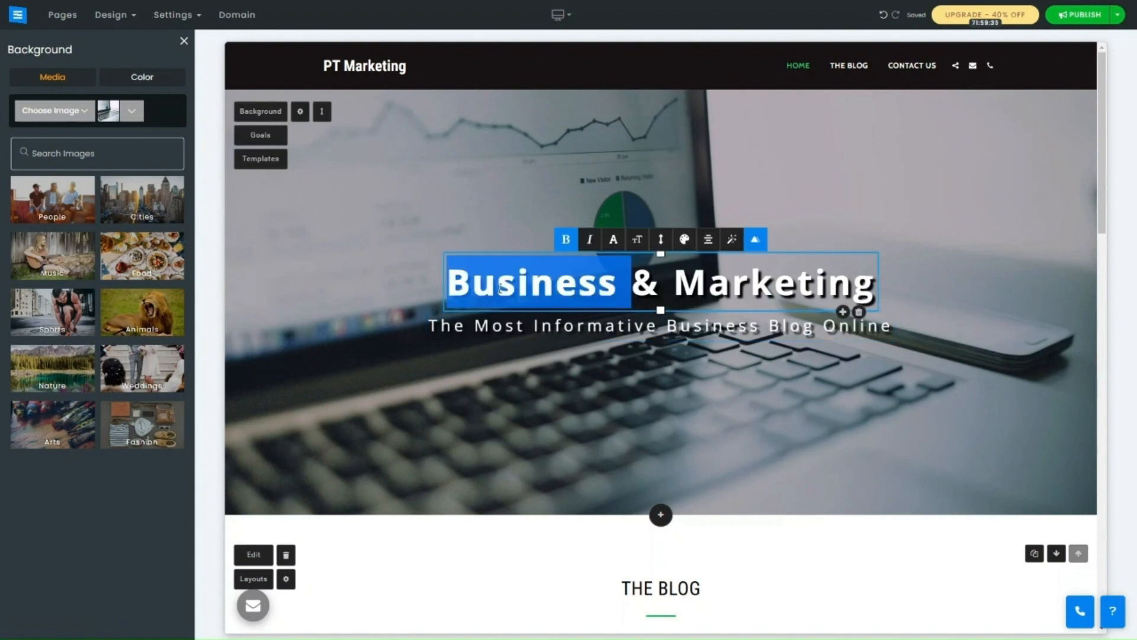
triple_click(501, 287)
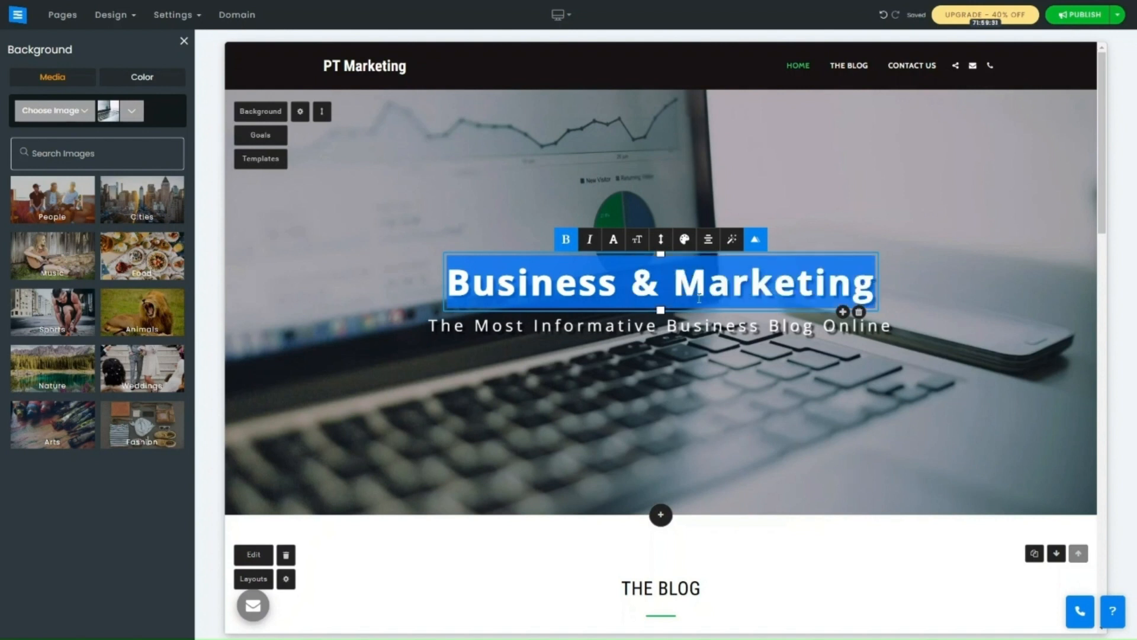
type("Pr")
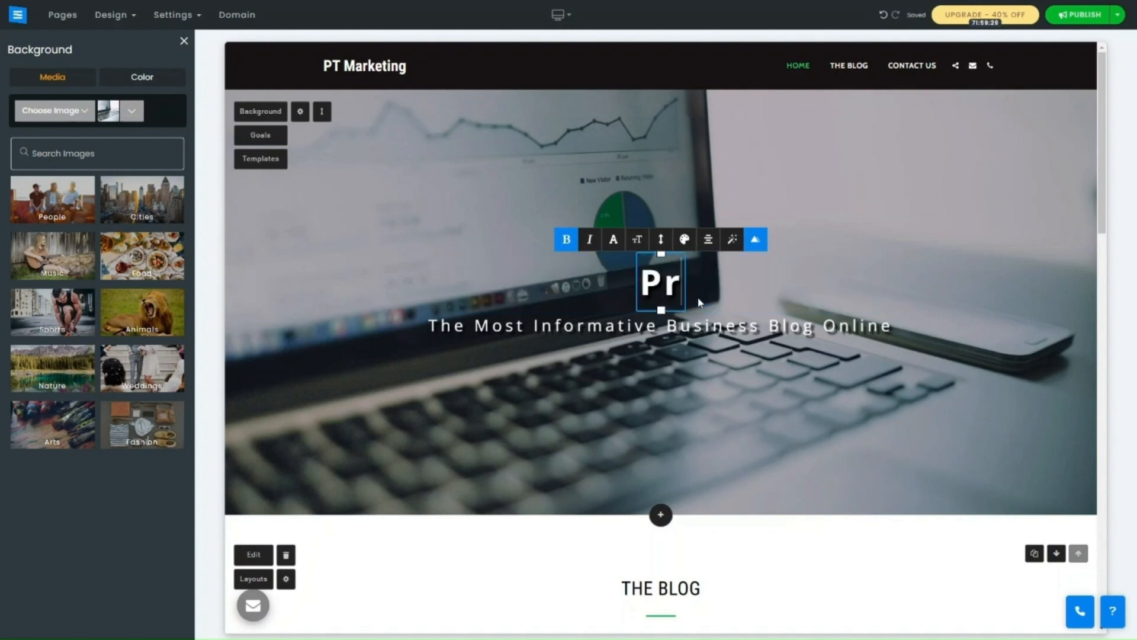
type("ofileTre")
key("BackSpace")
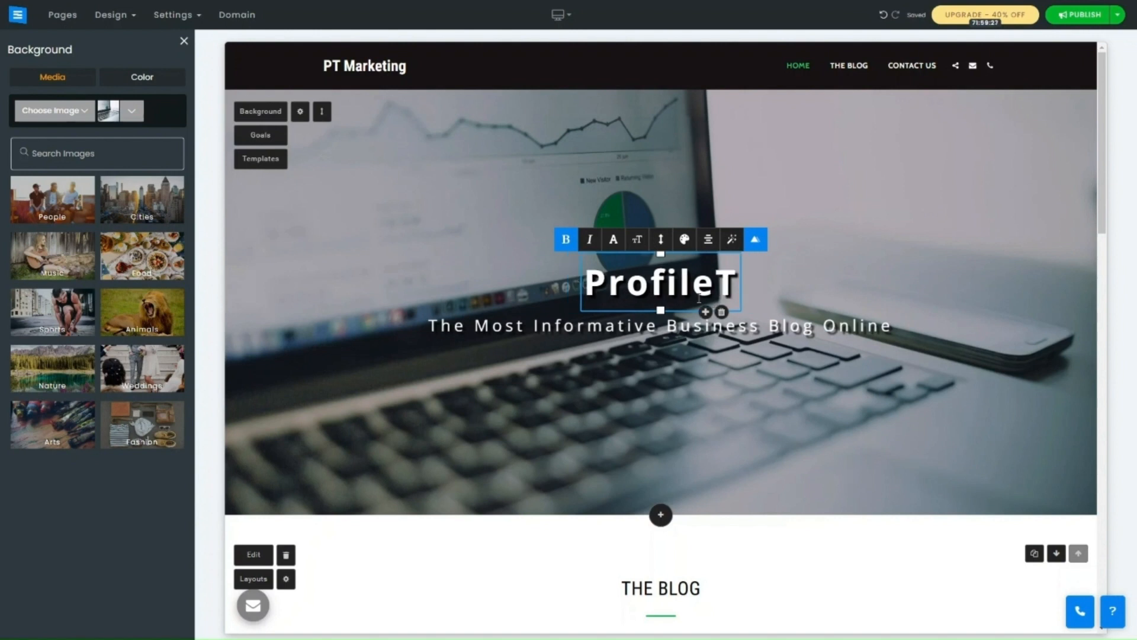
type("ree Business n")
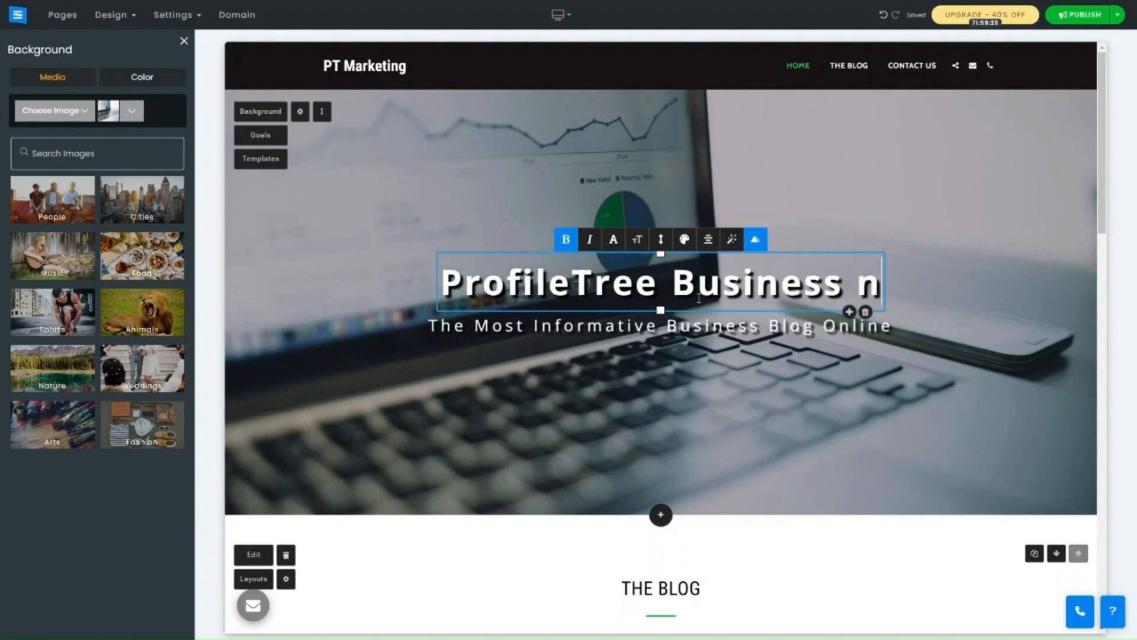
key("BackSpace")
type("and ==")
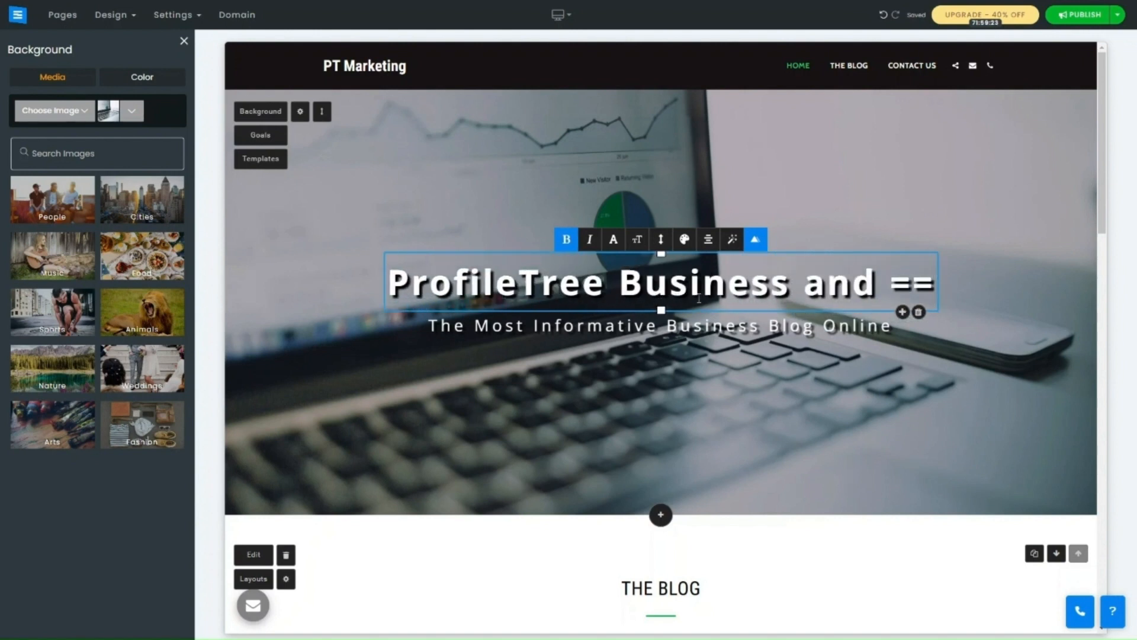
key("BackSpace")
key("BackSpace")
type("Marketing")
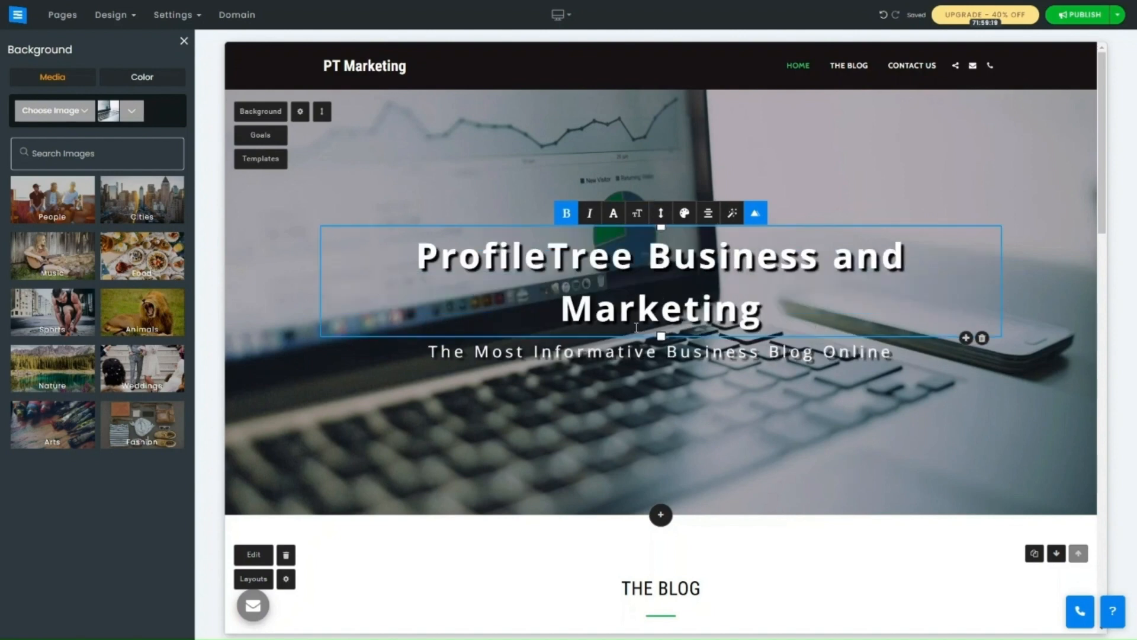
scroll(637, 327, "down", 10)
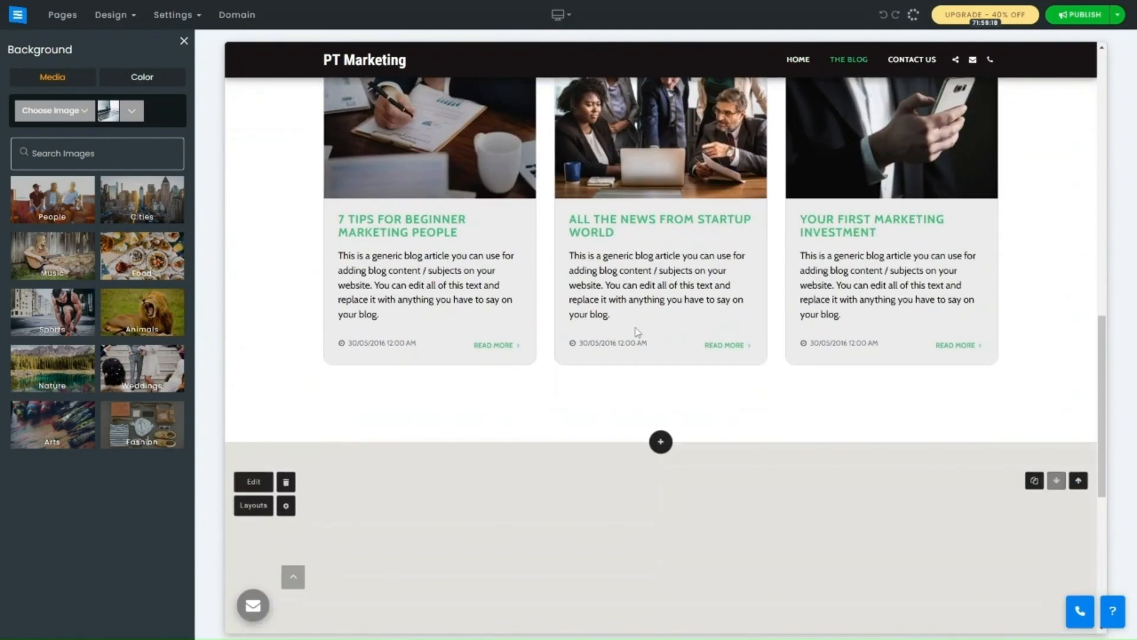
scroll(637, 332, "down", 7)
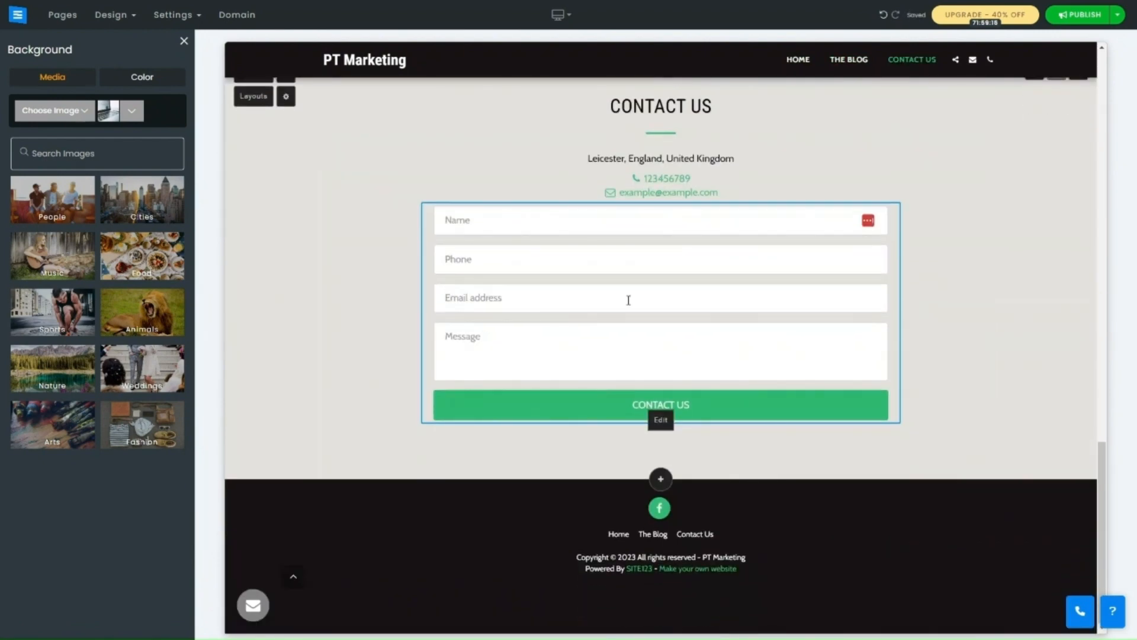
scroll(628, 300, "up", 17)
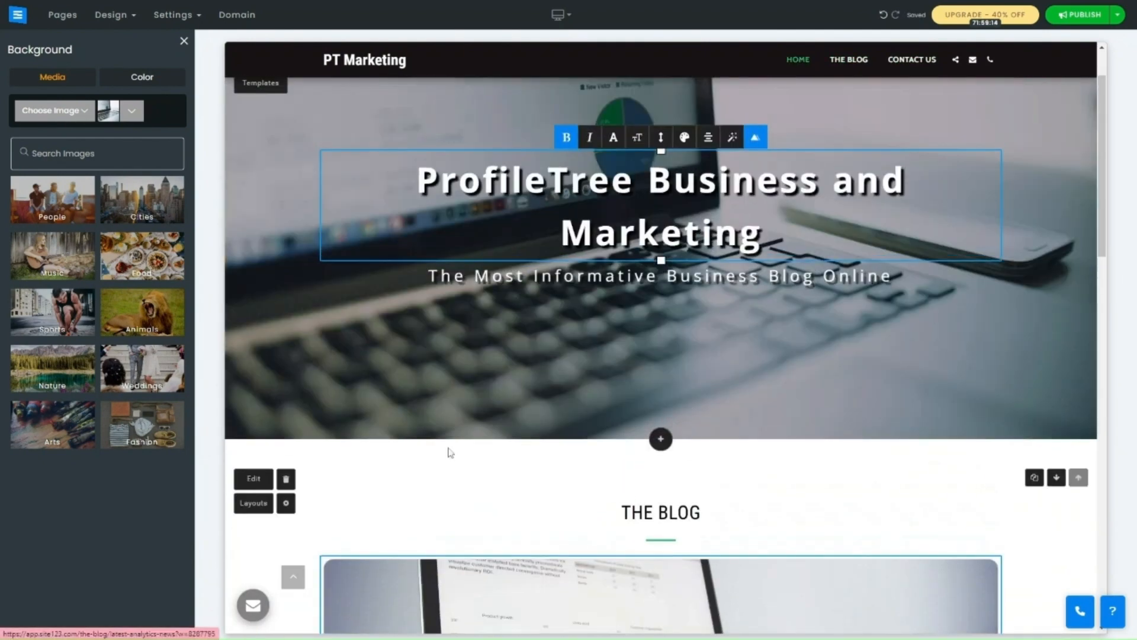
scroll(450, 452, "up", 2)
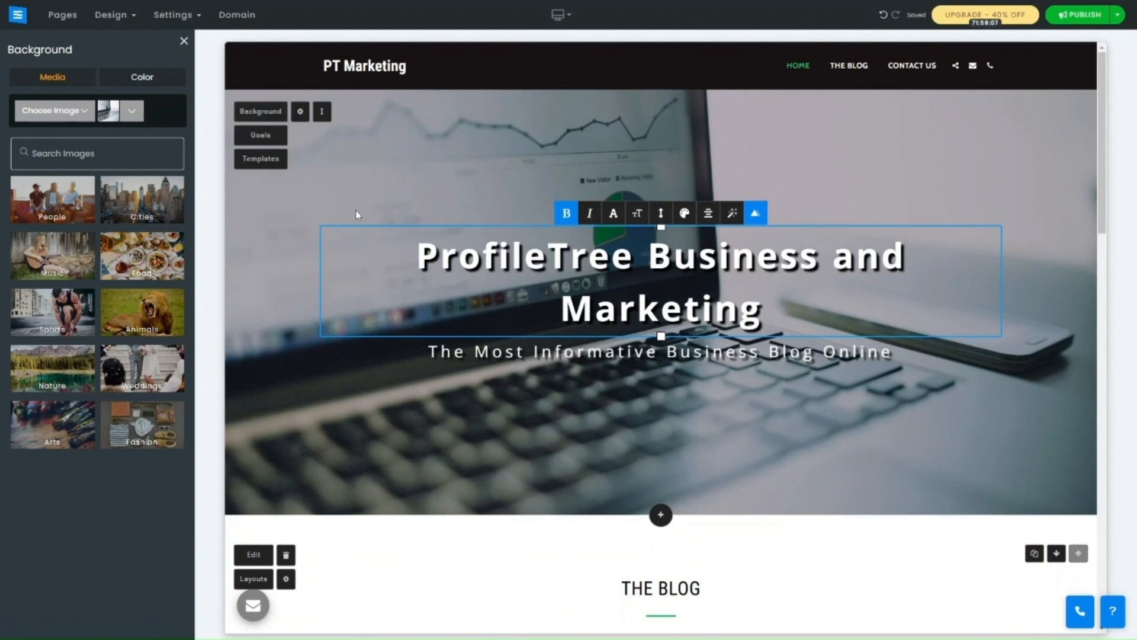
left_click(106, 44)
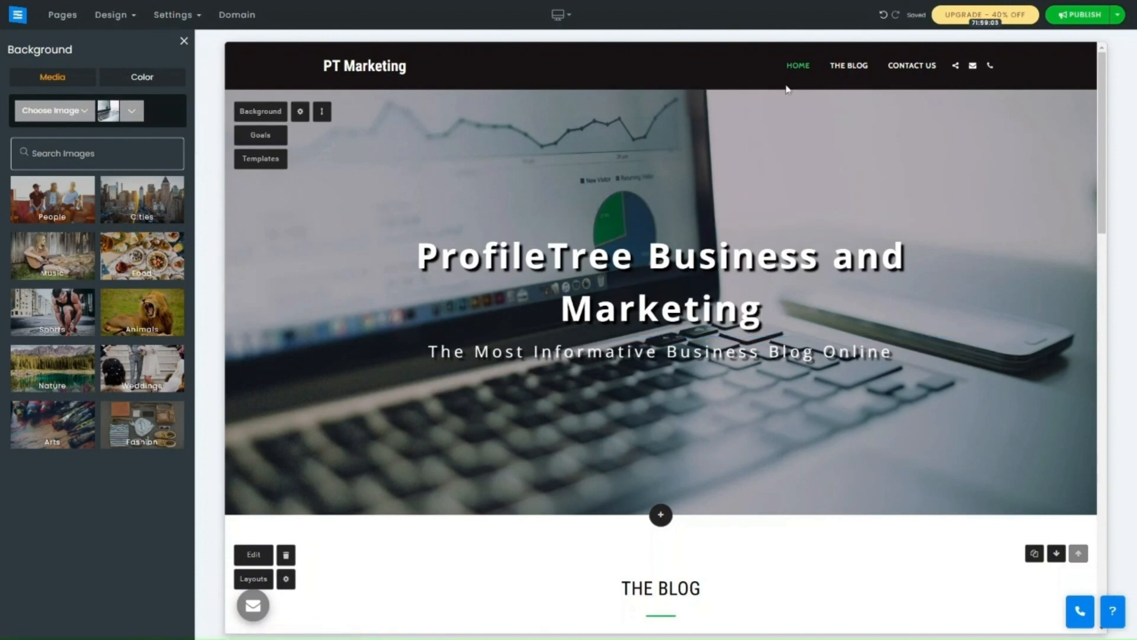
Search the new-page gallery for About and add a page with the "About - Right images with inline text" layout.
left_click(67, 18)
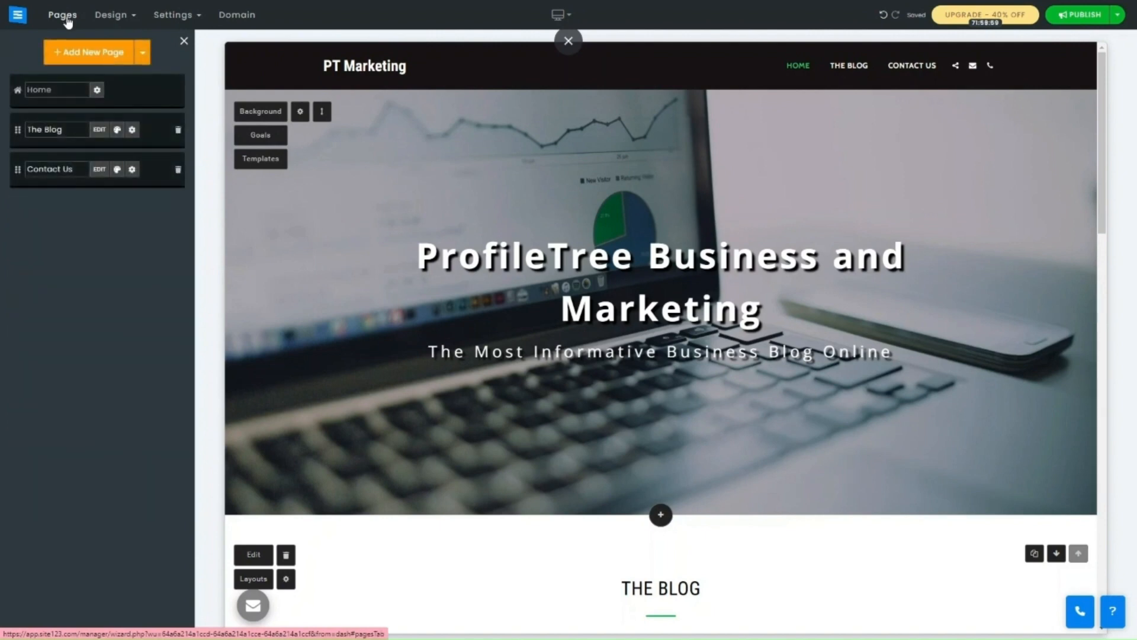
left_click(82, 58)
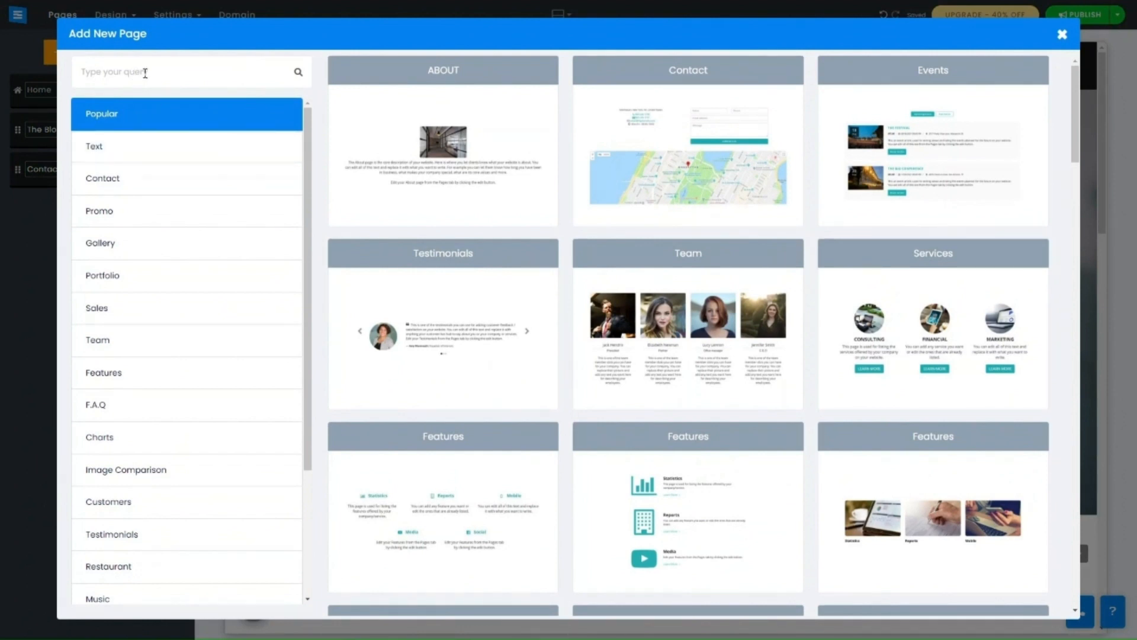
scroll(195, 313, "down", 3)
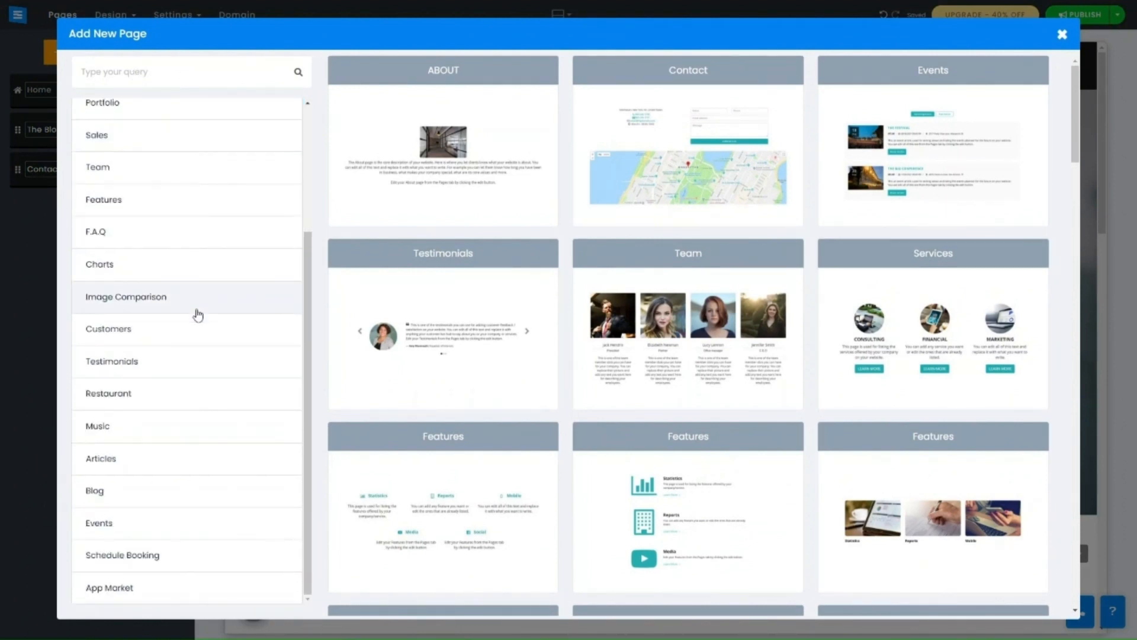
scroll(198, 314, "up", 3)
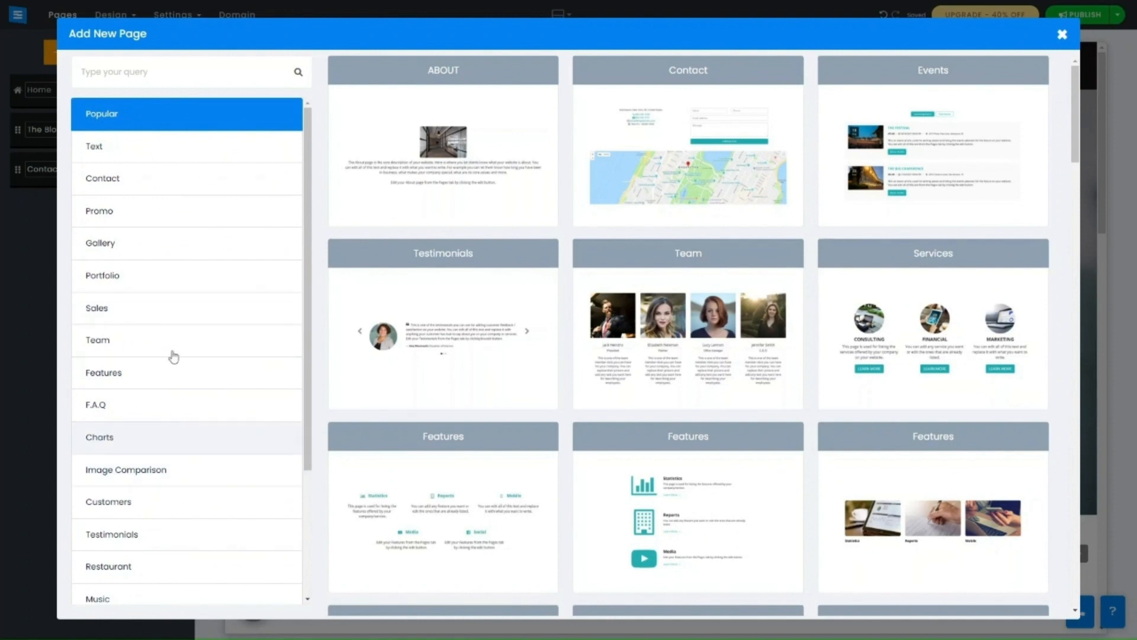
left_click(142, 80)
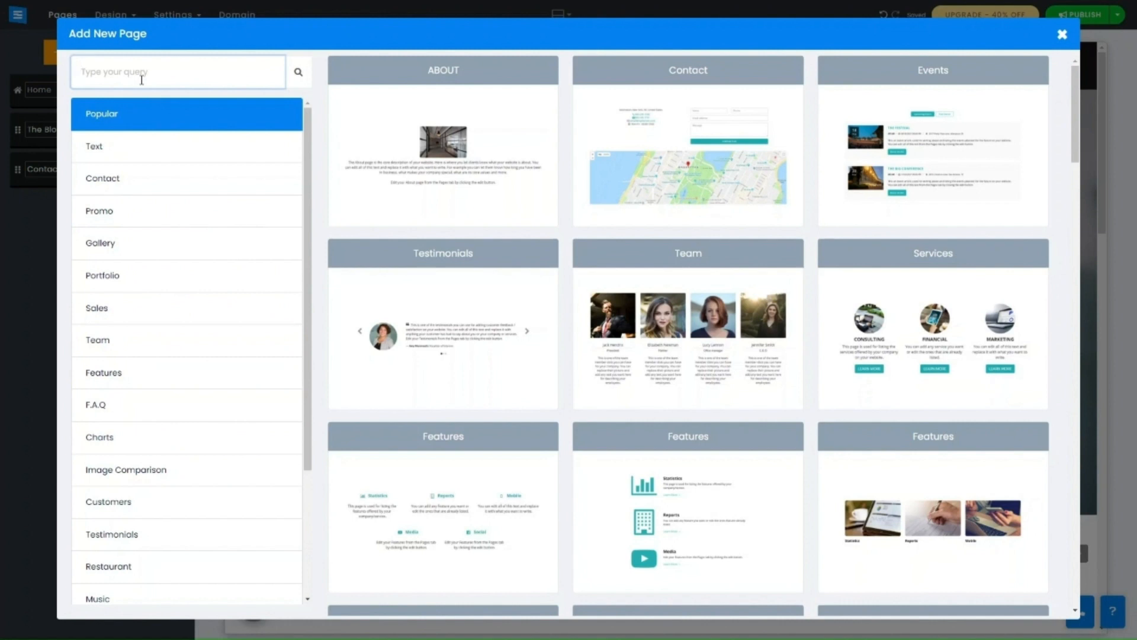
type("About")
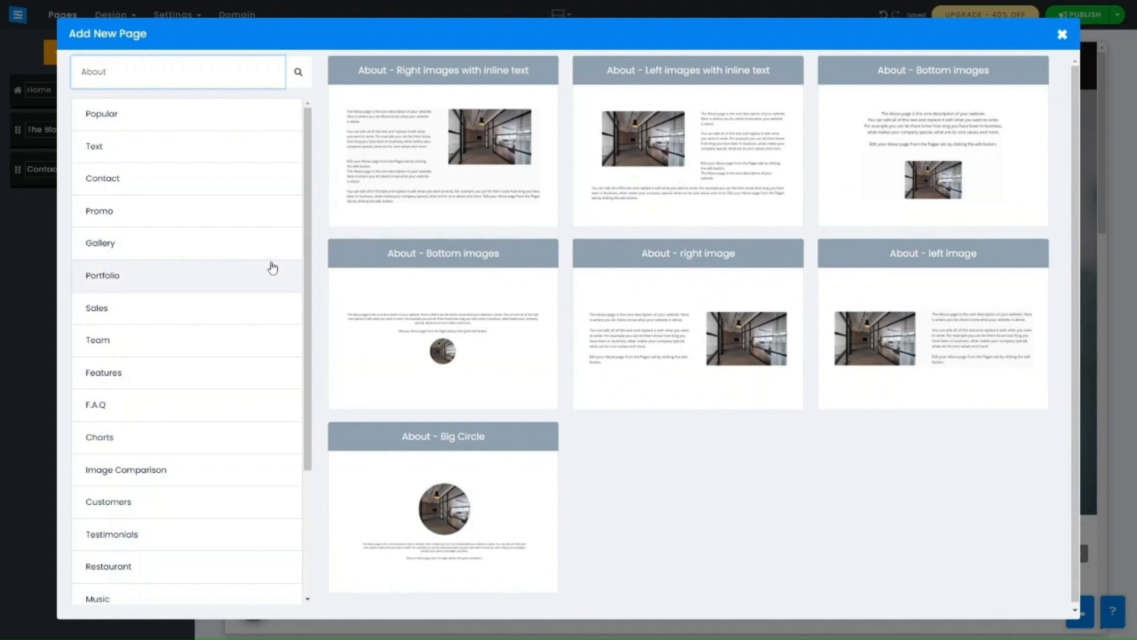
scroll(110, 567, "down", 3)
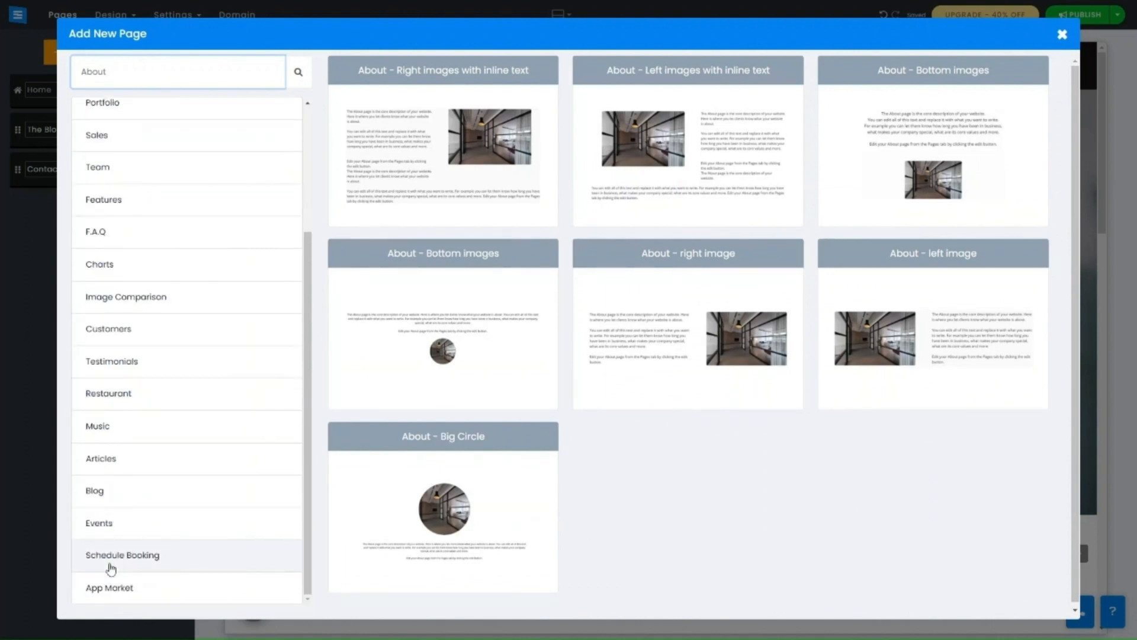
scroll(110, 568, "up", 3)
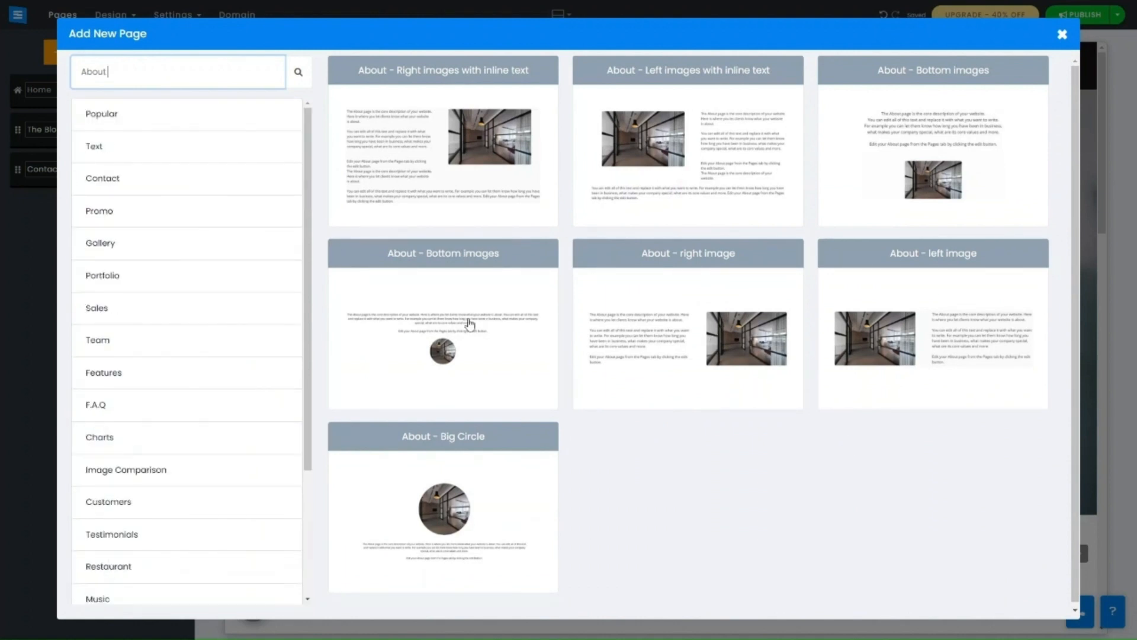
left_click(445, 154)
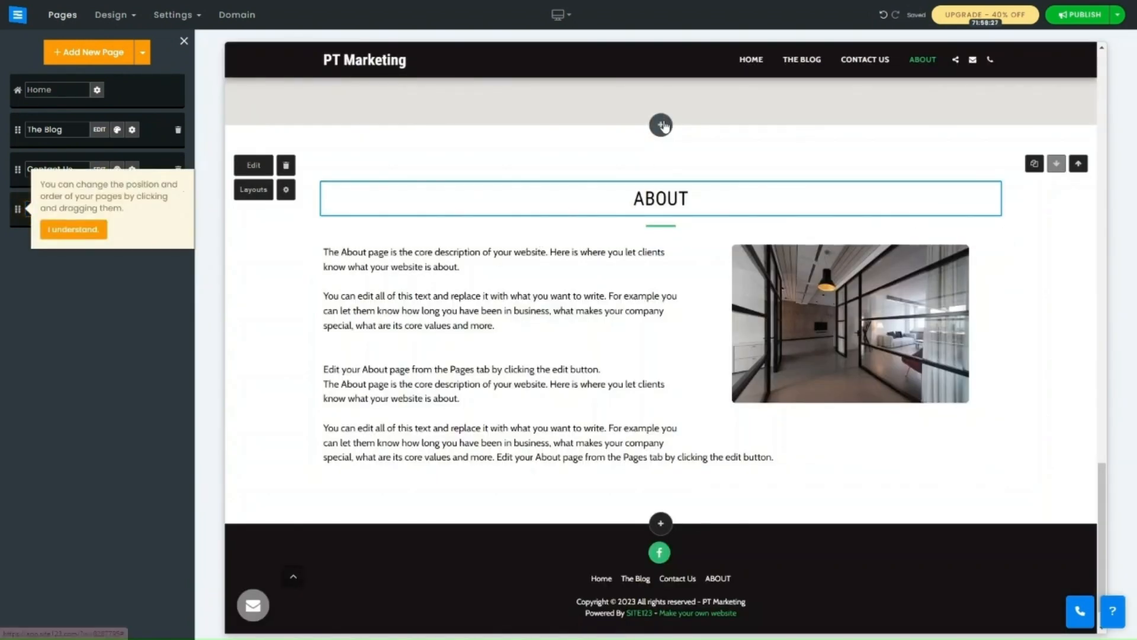
View the About section's layout options and its editor for the description and images, leaving the content as it is.
left_click(662, 524)
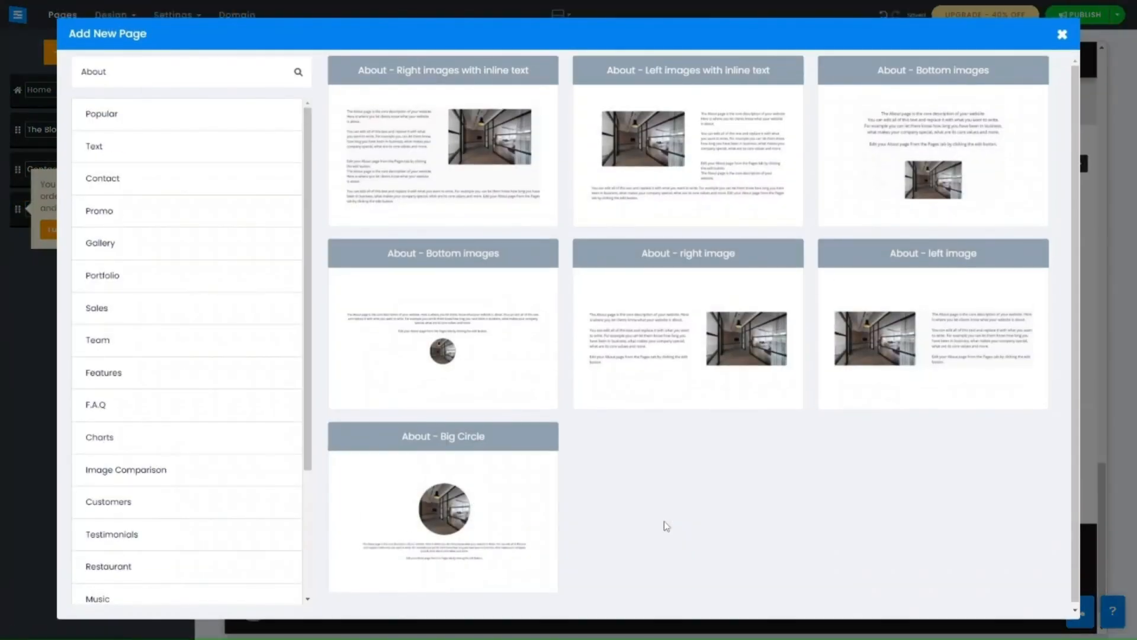
left_click(1062, 35)
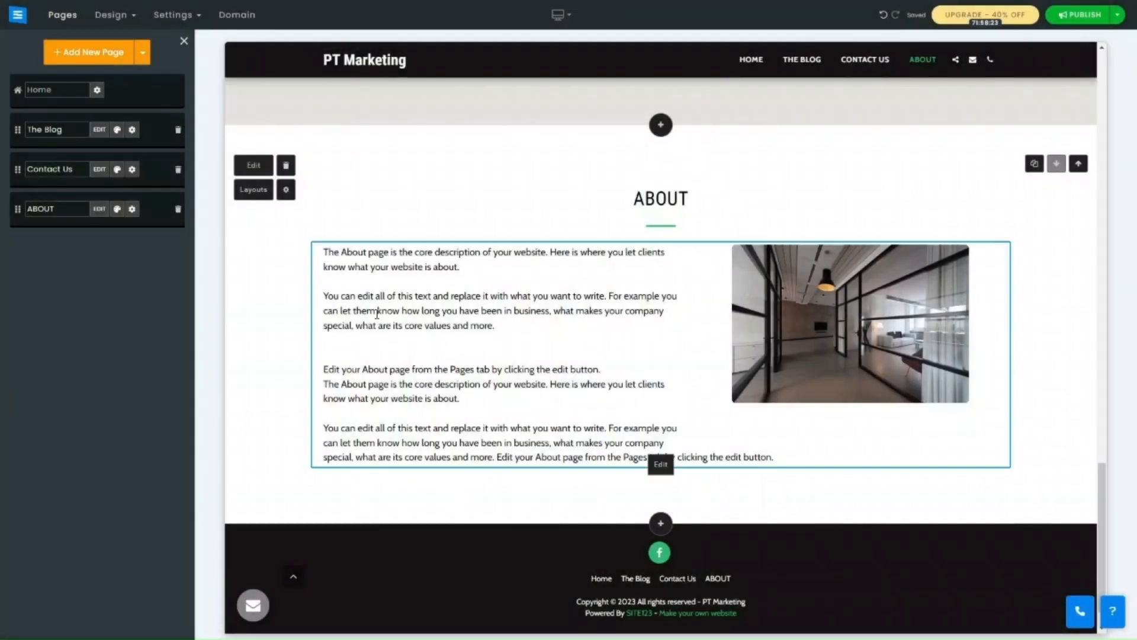
left_click(265, 192)
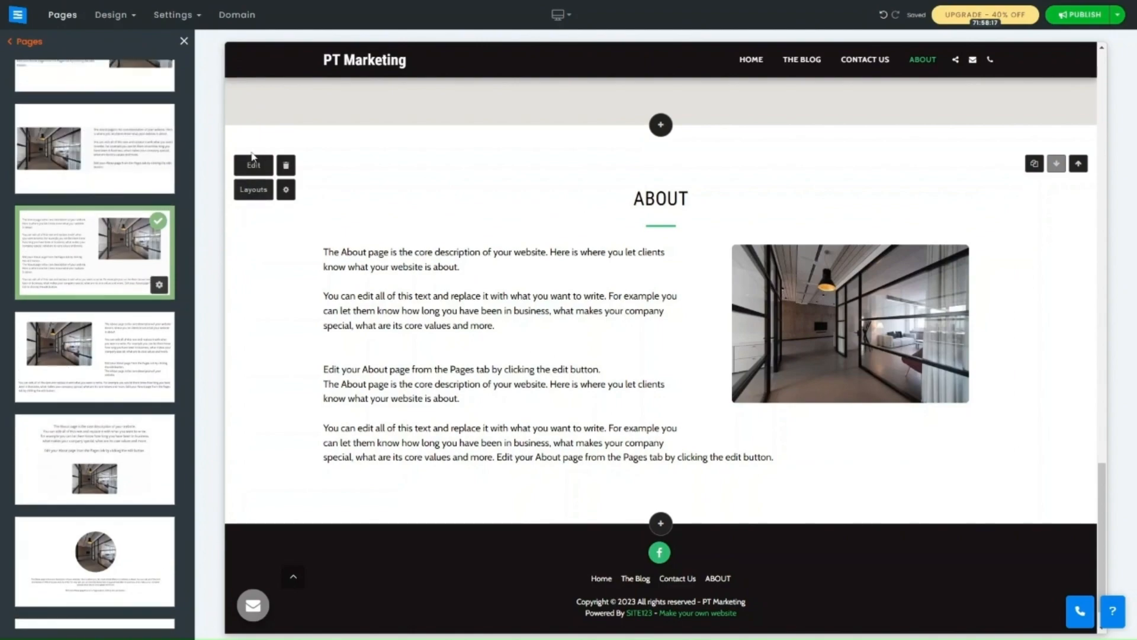
left_click(253, 159)
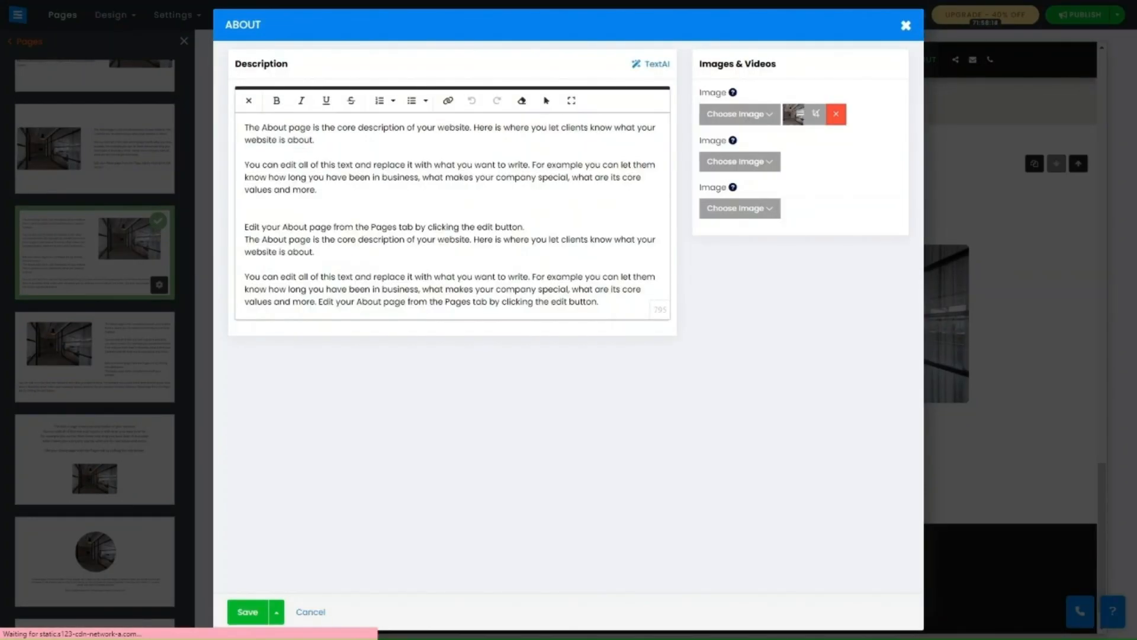
left_click(749, 216)
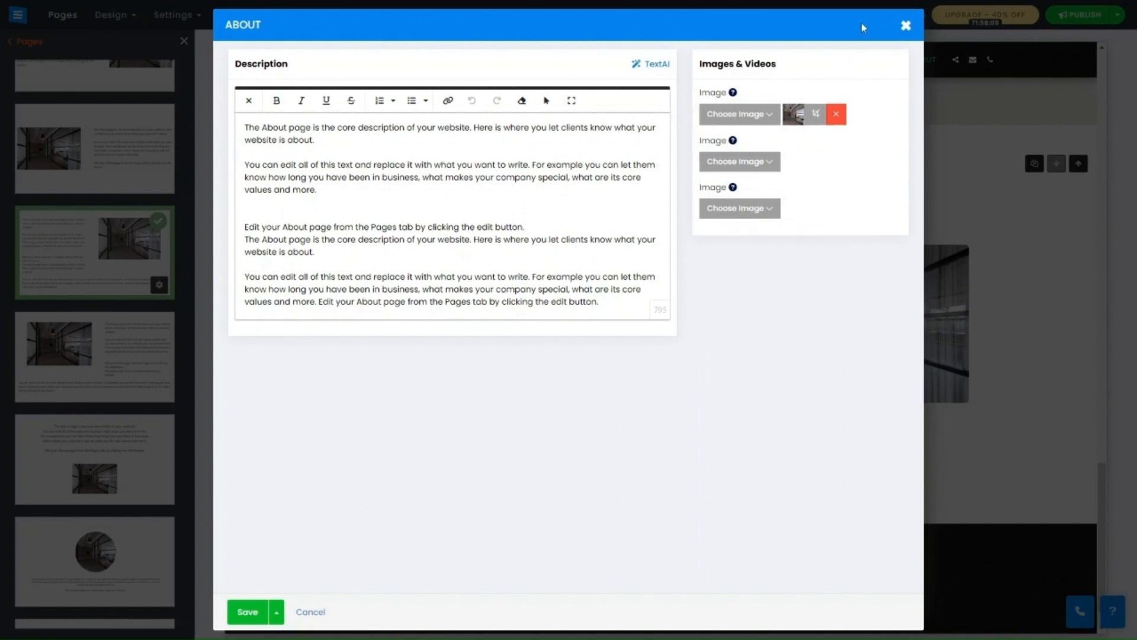
left_click(906, 25)
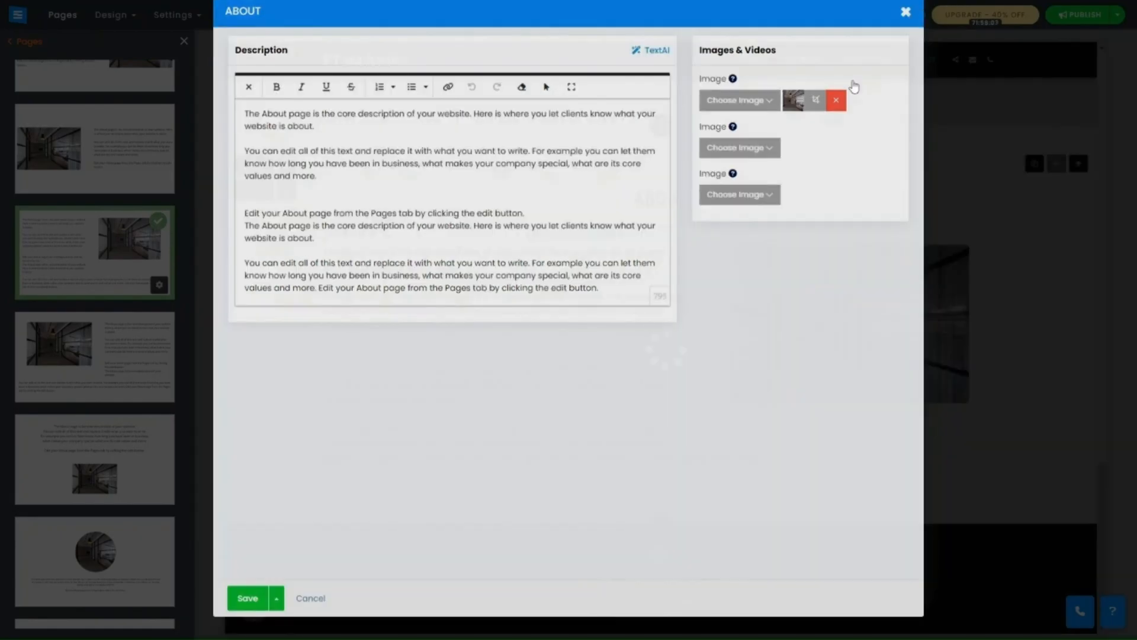
Publish the website changes, dismissing the domain name offer, and return to the site dashboard.
scroll(638, 268, "down", 1)
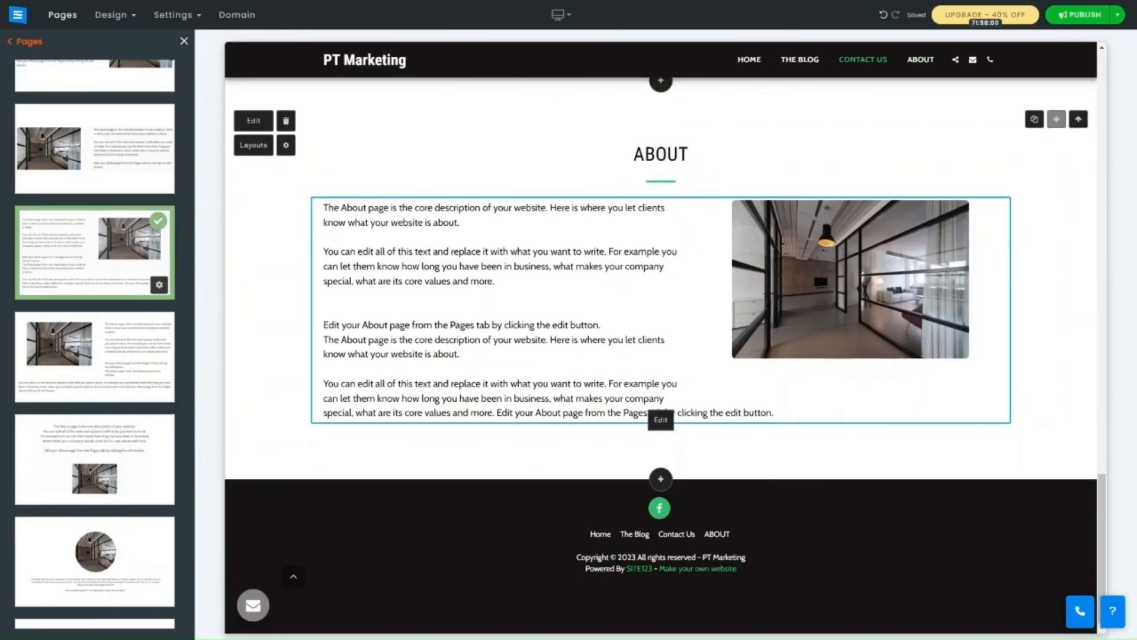
scroll(727, 257, "up", 10)
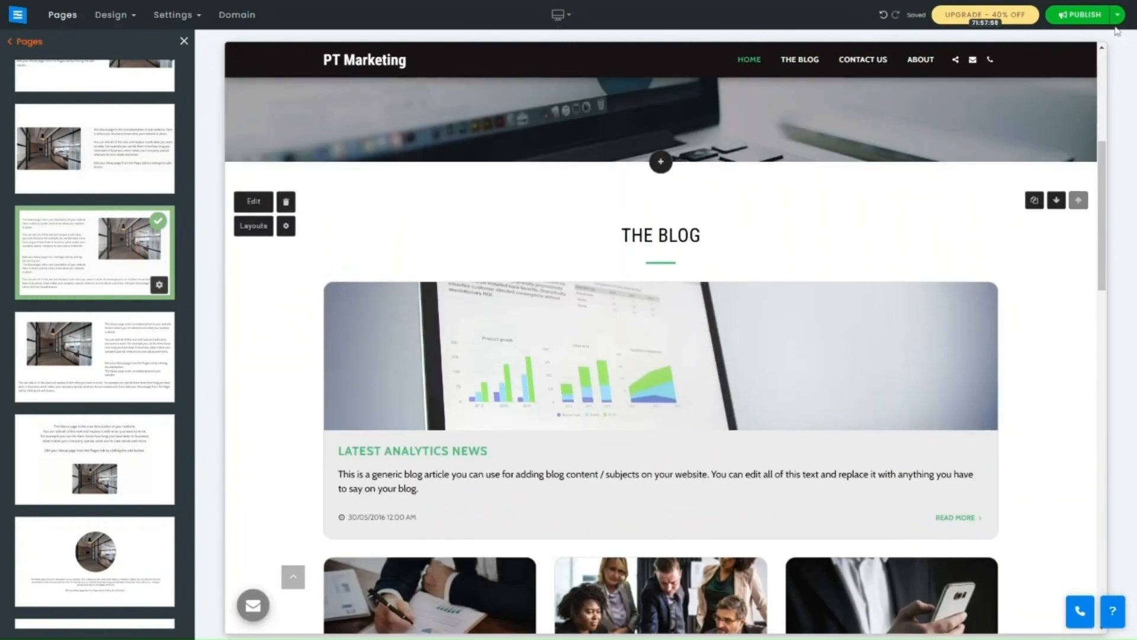
left_click(1117, 16)
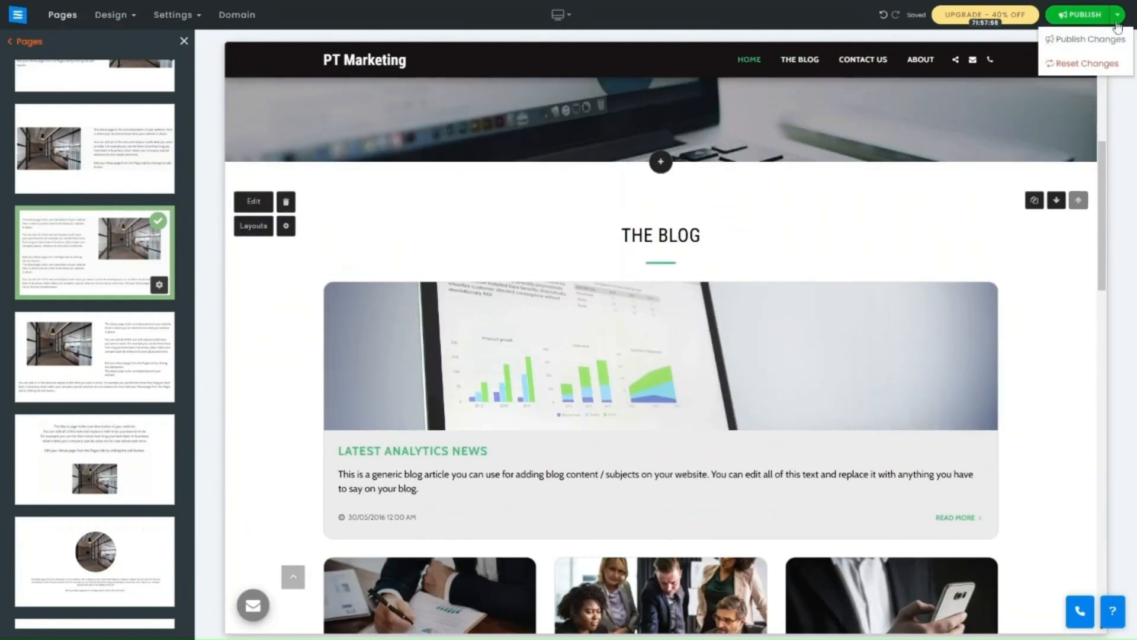
left_click(1081, 41)
left_click(1059, 76)
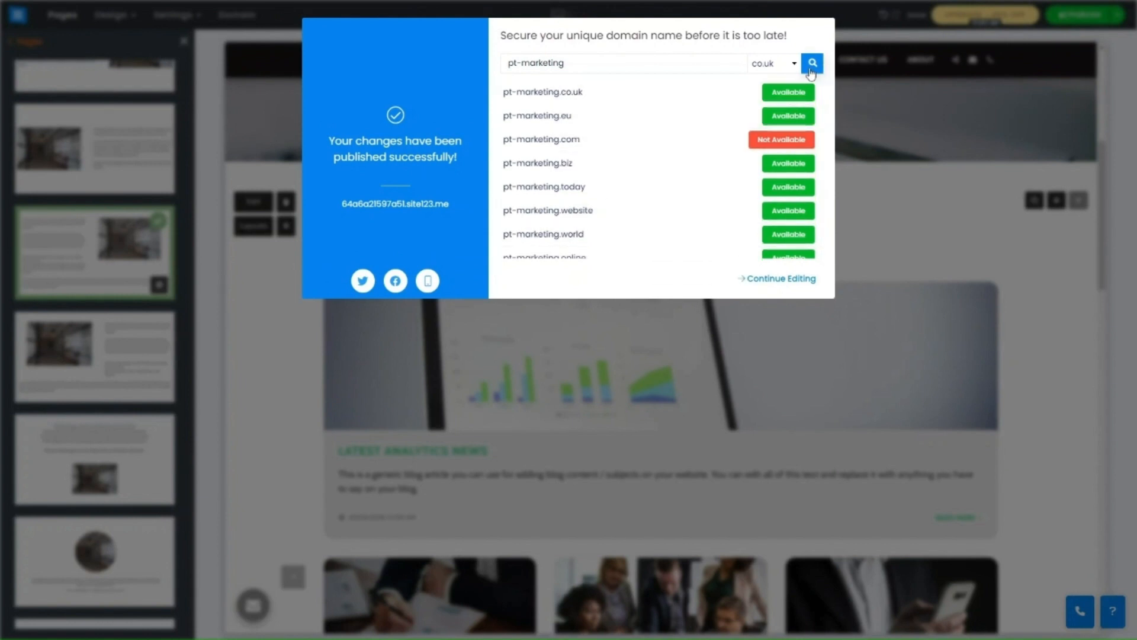
left_click(613, 427)
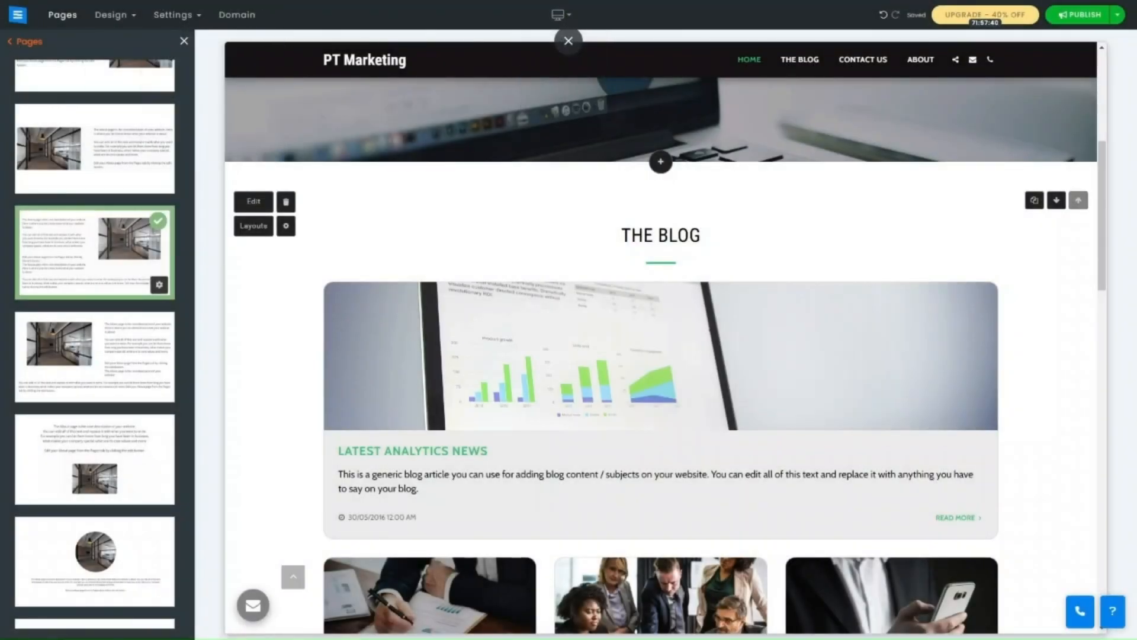
left_click(24, 21)
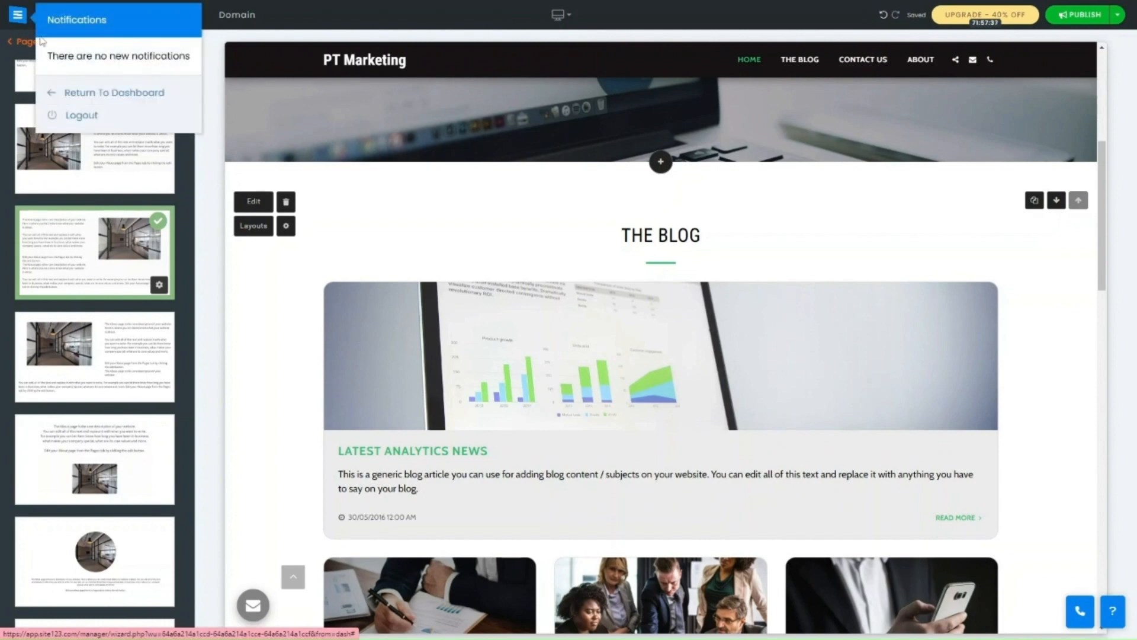
left_click(86, 94)
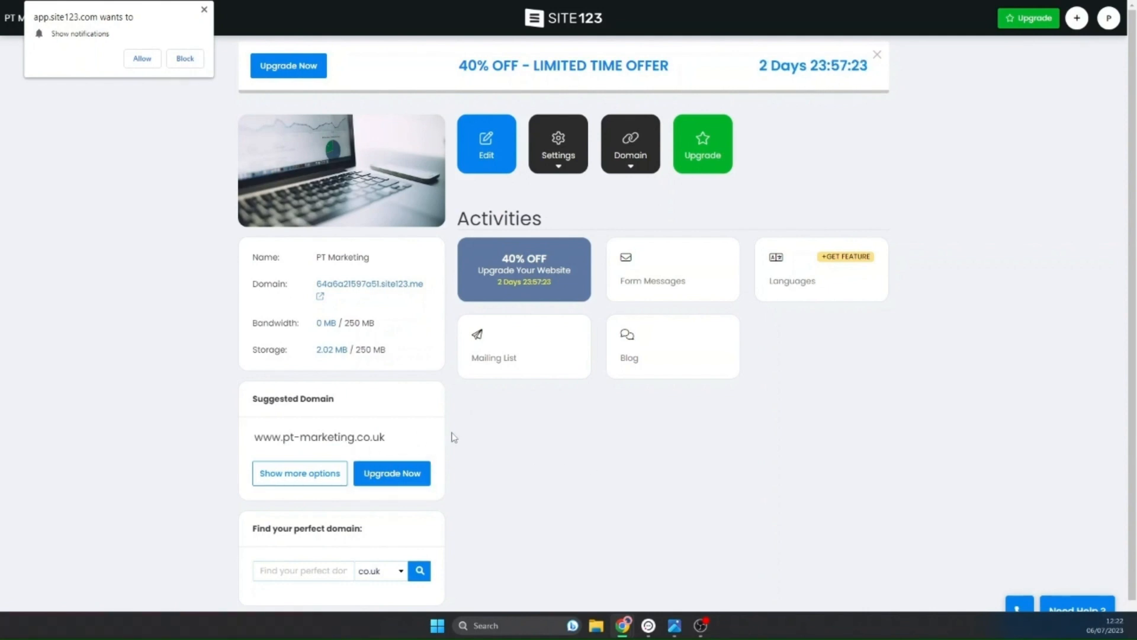
Open the site's upgrade plans and compare the Gold, Professional, Advanced and Basic prices, storage, bandwidth and mailing list allowances.
left_click(399, 474)
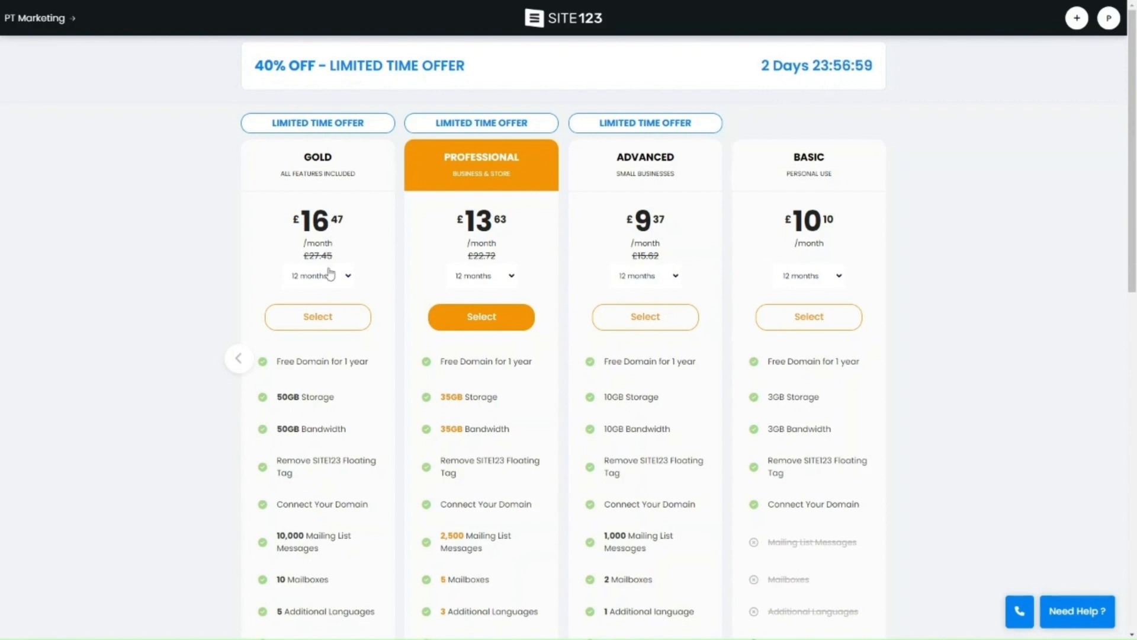
scroll(675, 482, "down", 4)
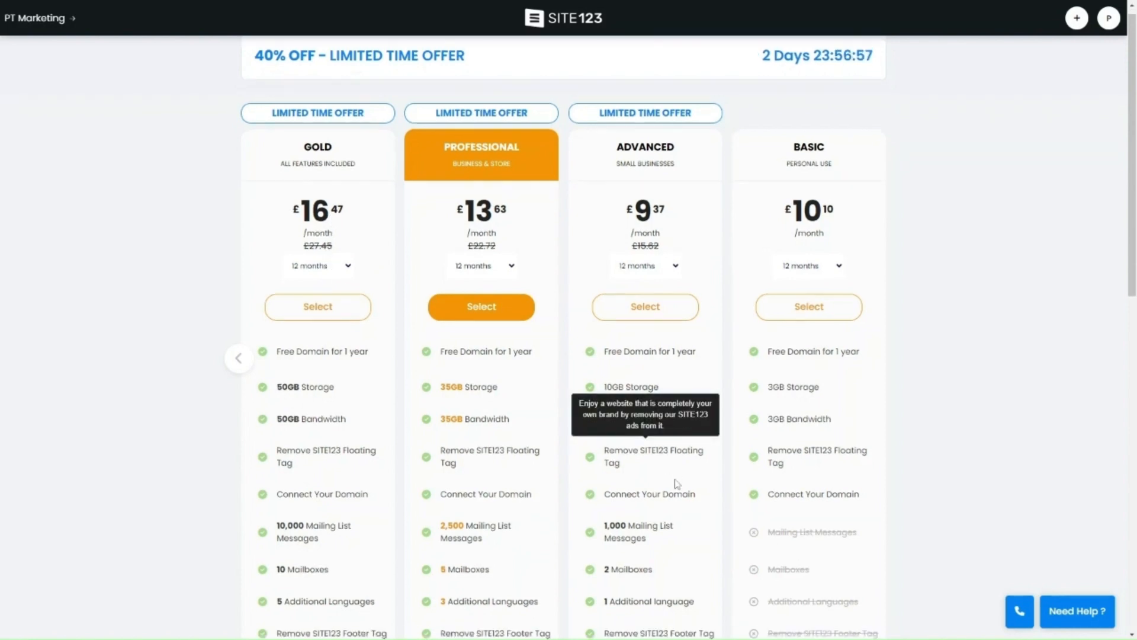
scroll(675, 482, "up", 2)
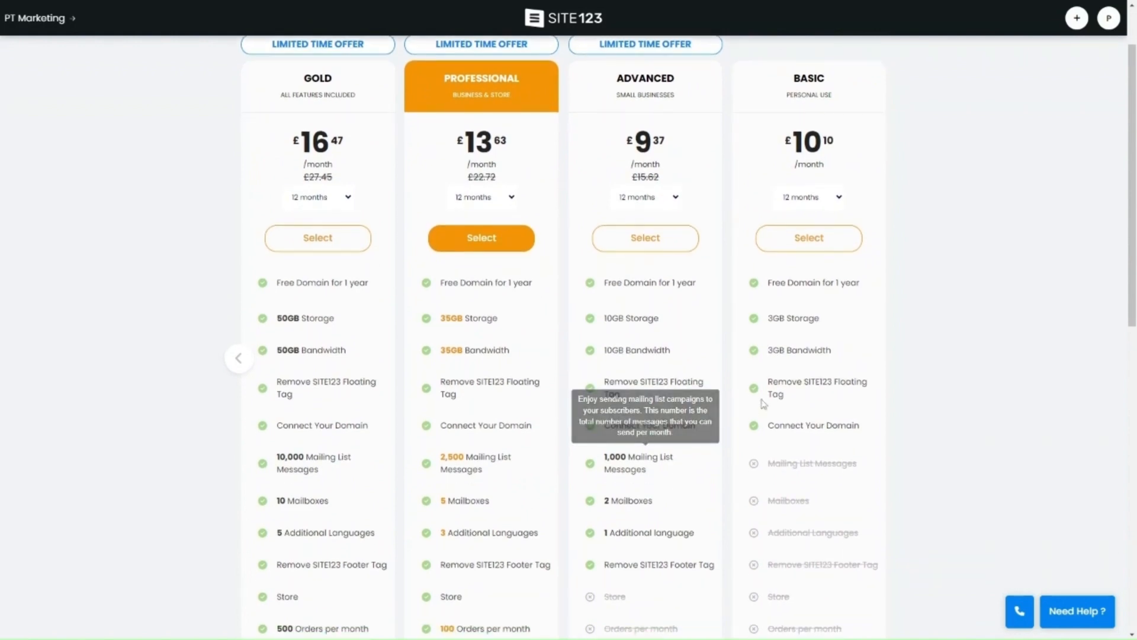
scroll(765, 400, "down", 2)
scroll(765, 401, "down", 1)
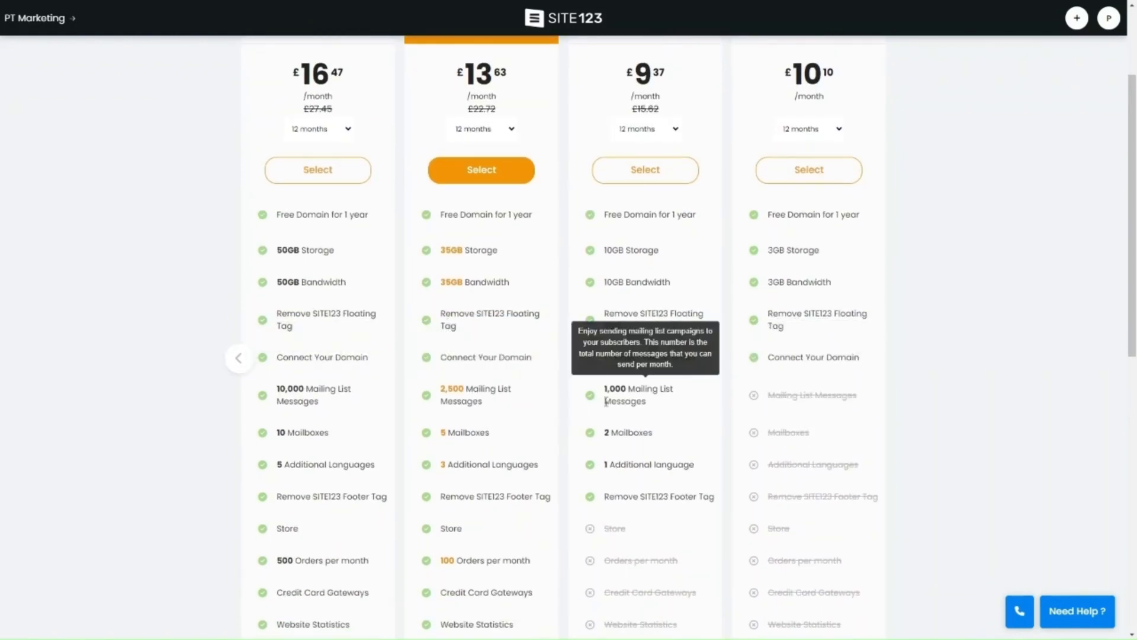
mouse_move(802, 397)
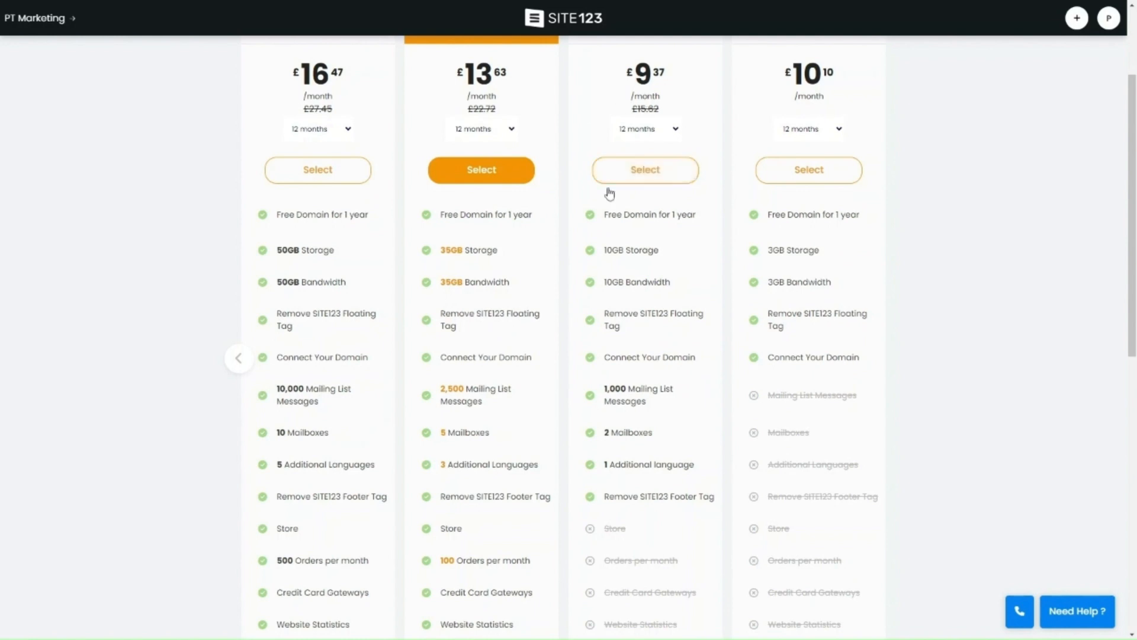
mouse_move(325, 413)
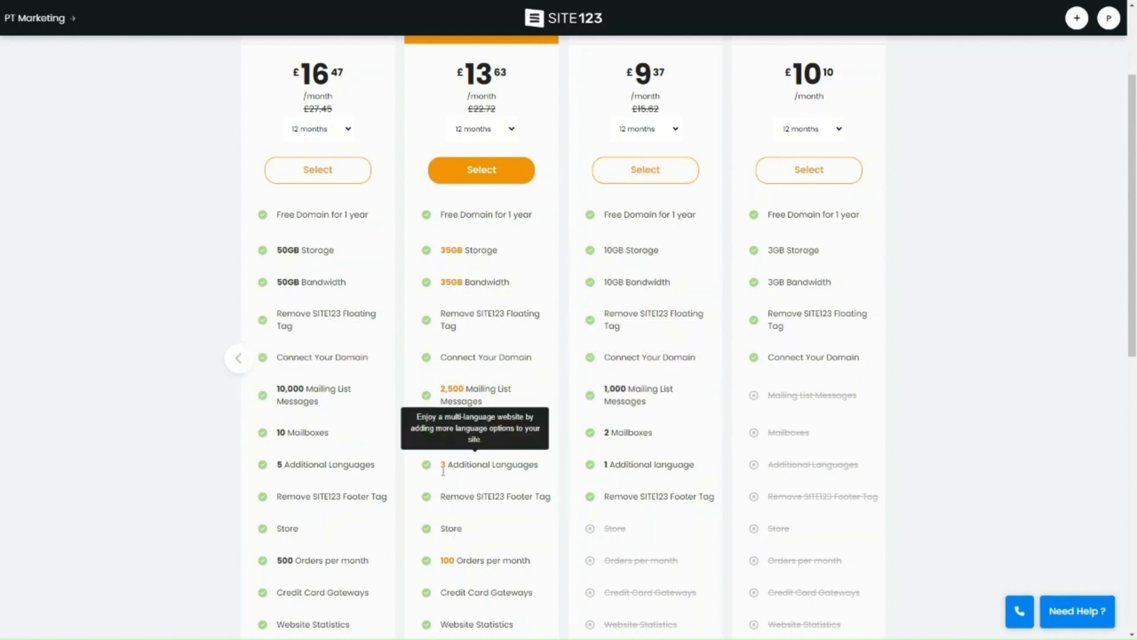
Examine the rest of the plan comparison, covering store, orders, payment gateways, statistics, popups and the Gold plan's advanced store features.
scroll(594, 461, "down", 1)
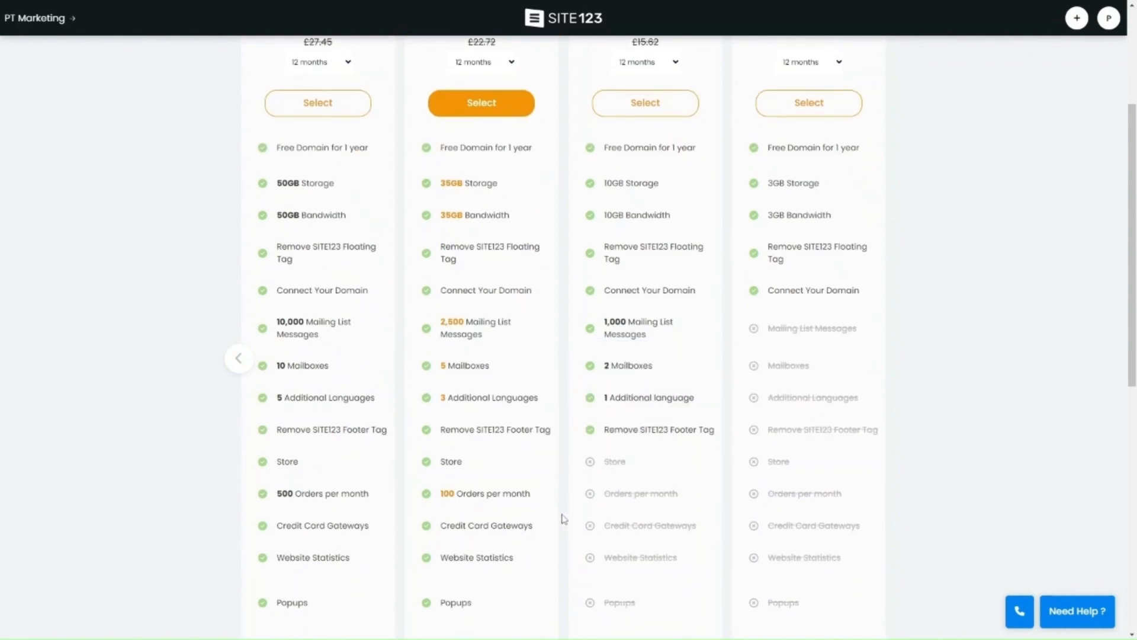
scroll(564, 519, "down", 1)
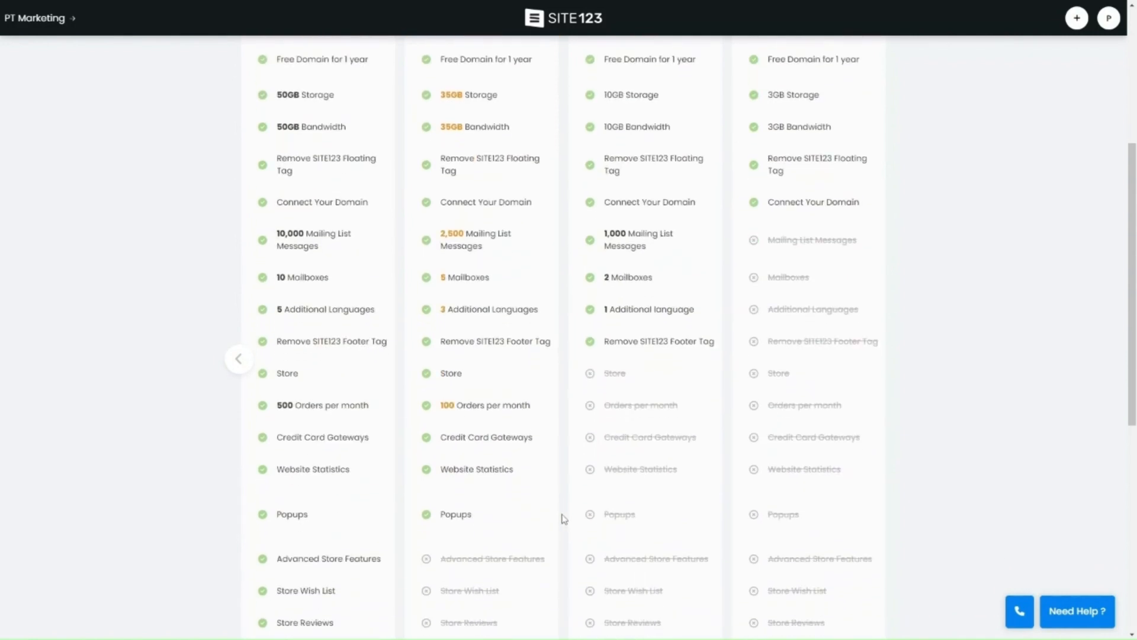
scroll(564, 519, "up", 1)
scroll(564, 519, "down", 1)
scroll(564, 519, "up", 4)
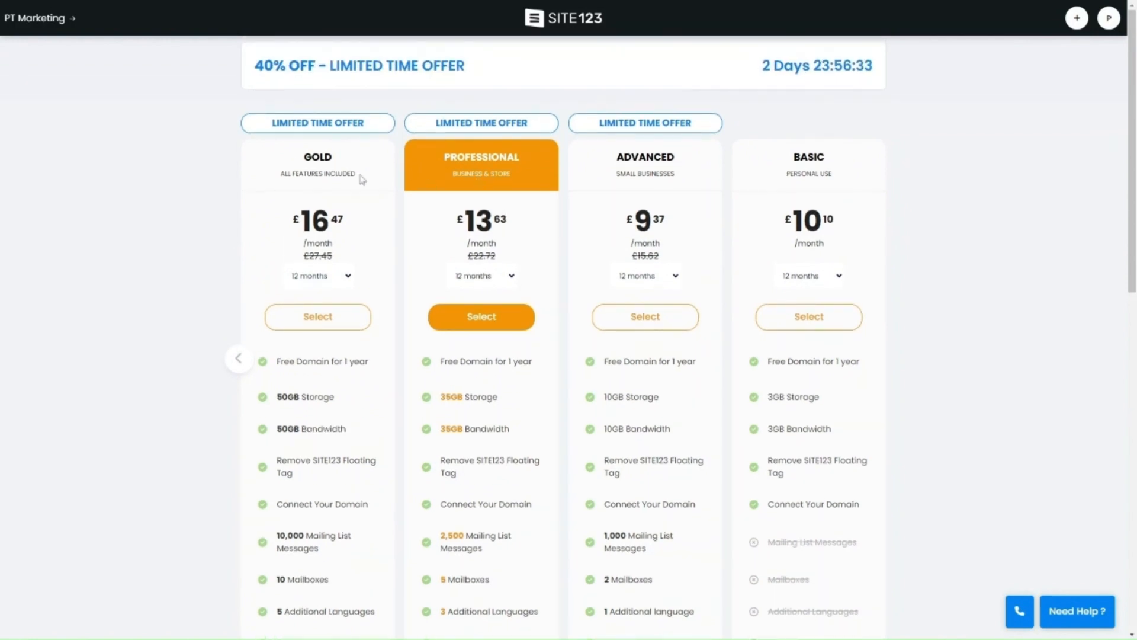
scroll(500, 418, "down", 6)
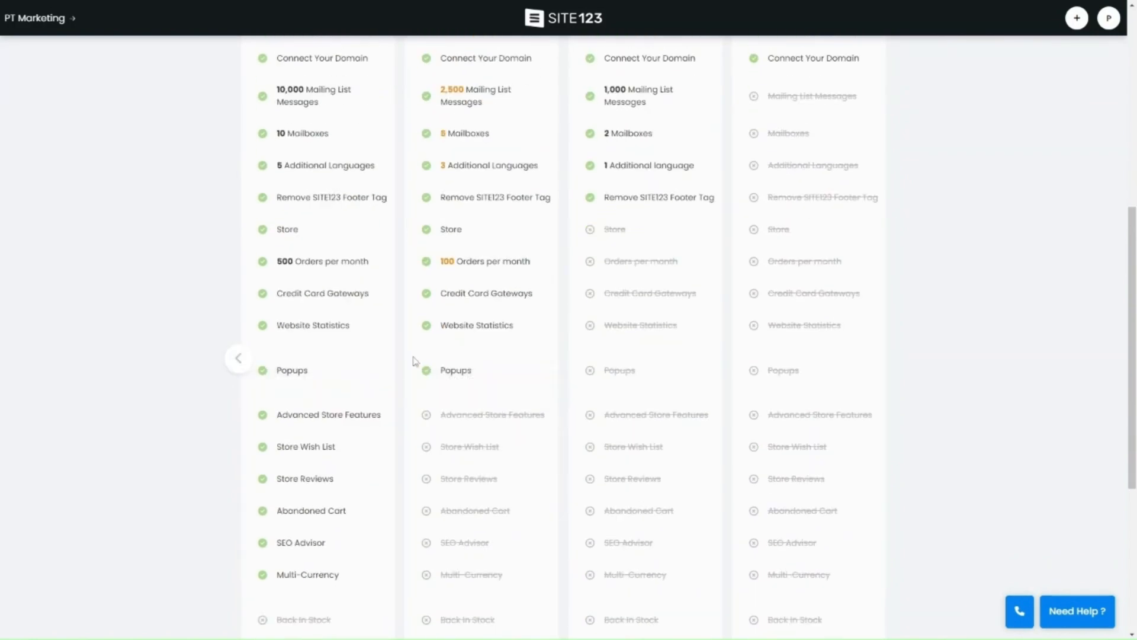
scroll(468, 376, "up", 2)
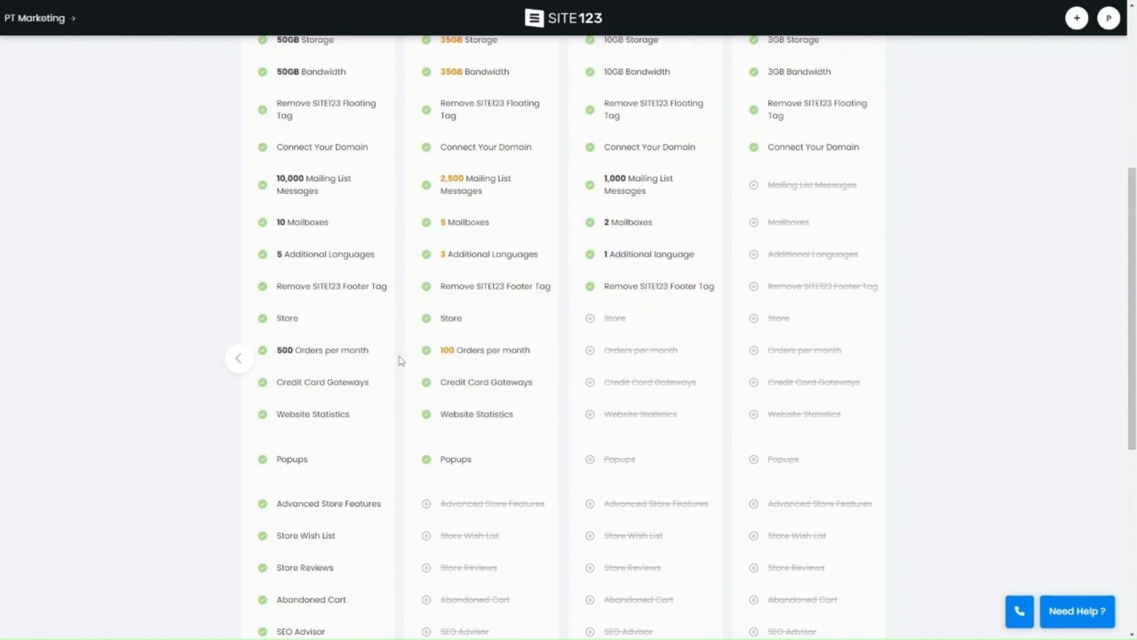
scroll(405, 381, "down", 4)
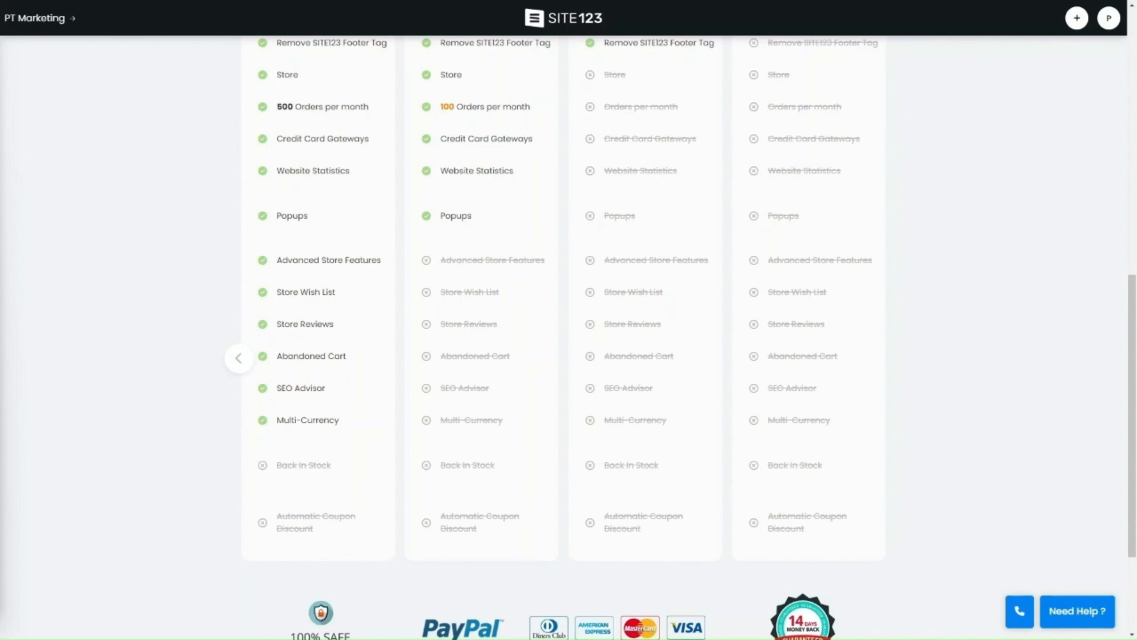
mouse_move(291, 256)
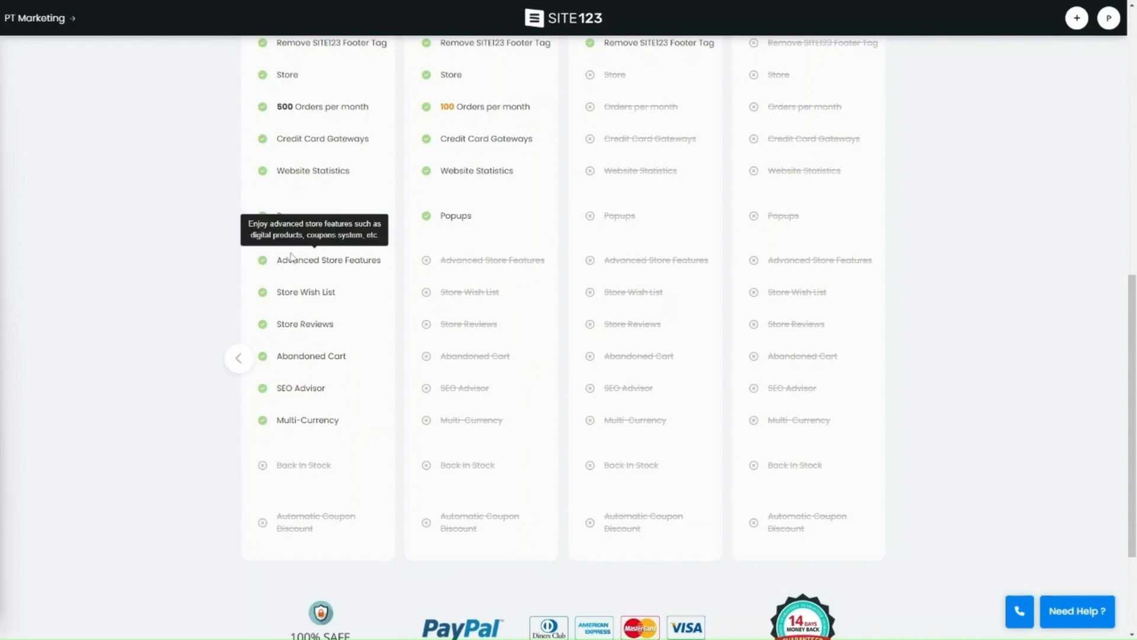